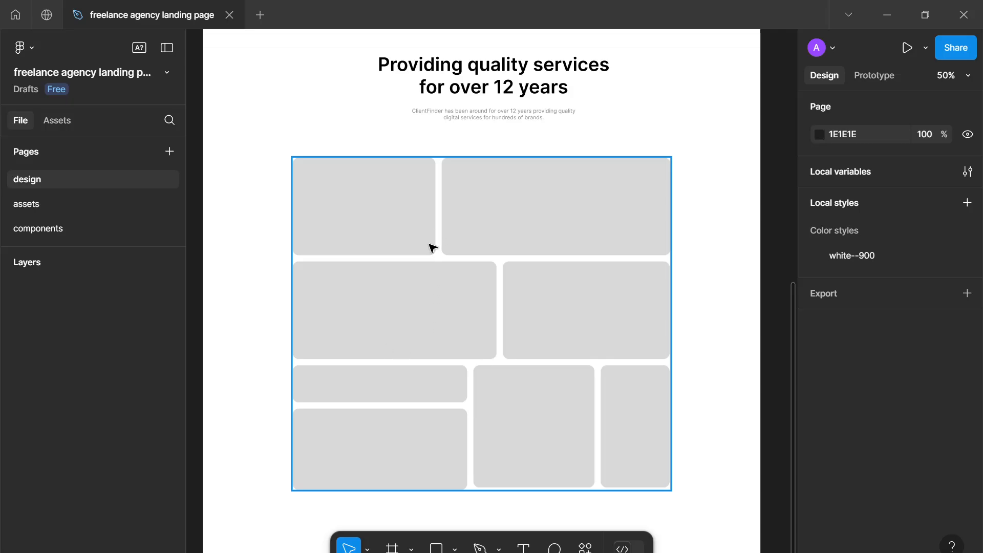
Look over the landing page from the hero section down to the placeholder grid under the services heading.
scroll(430, 240, up, 2)
scroll(433, 249, up, 3)
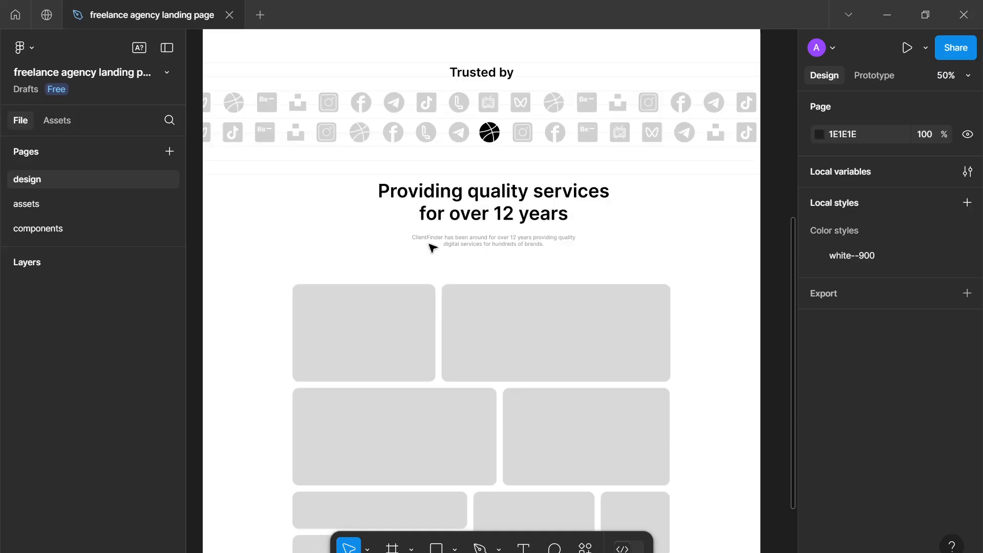
scroll(432, 249, down, 2)
scroll(432, 248, down, 4)
scroll(433, 248, down, 5)
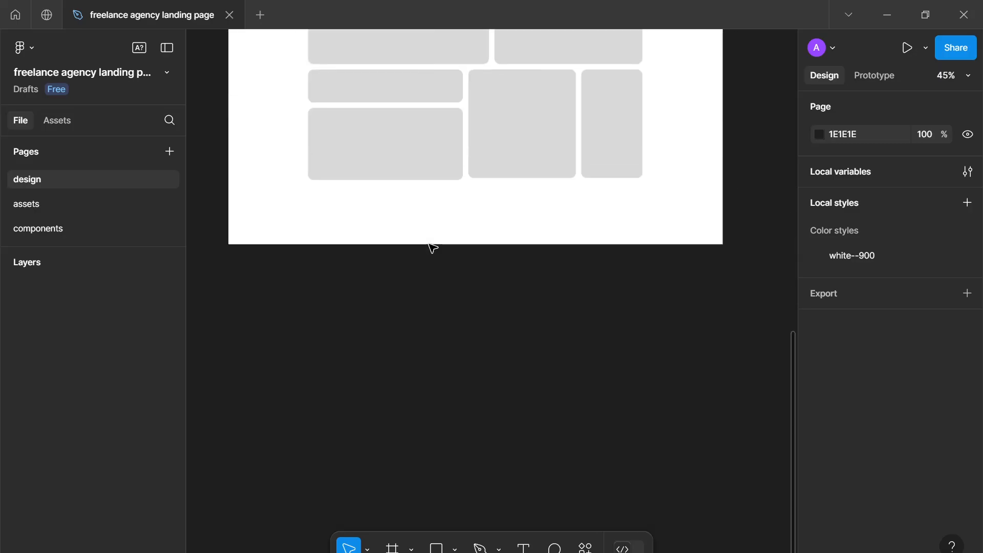
scroll(432, 248, down, 3)
scroll(435, 249, up, 3)
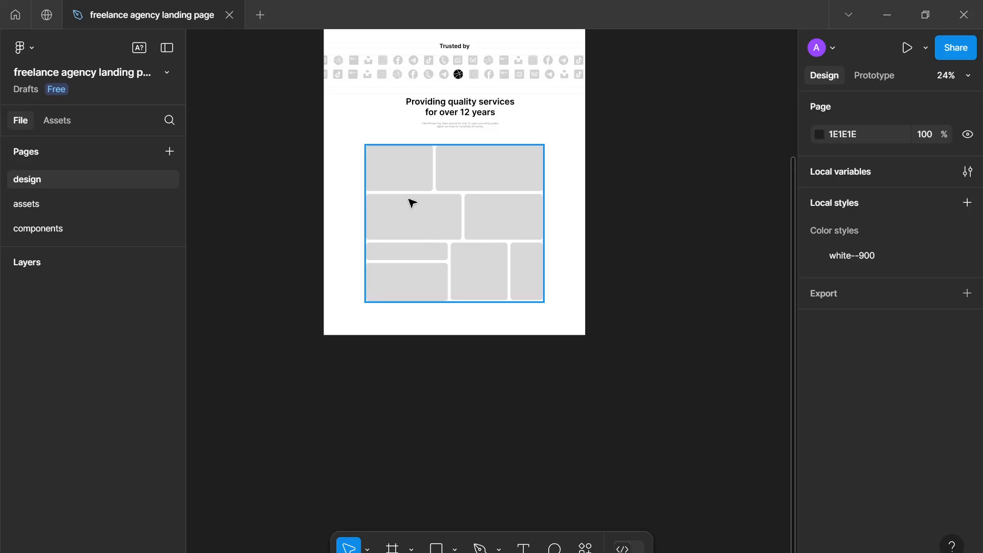
scroll(412, 203, up, 5)
scroll(412, 204, down, 2)
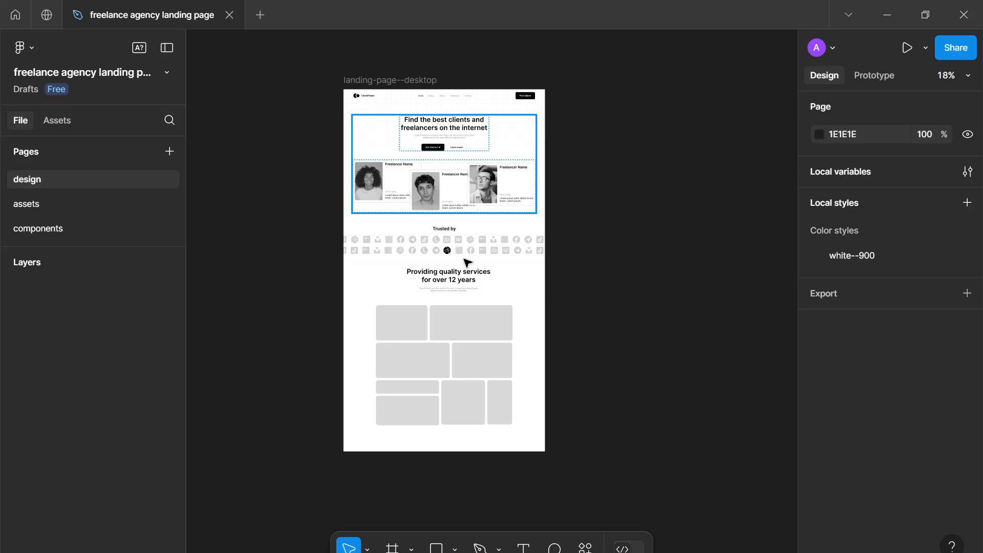
scroll(450, 266, up, 5)
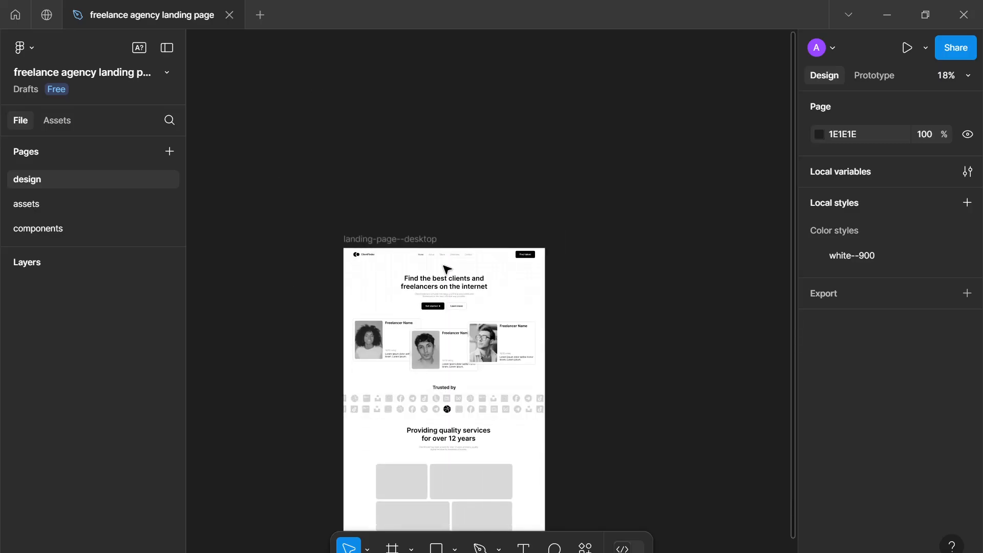
scroll(446, 270, up, 5)
scroll(450, 232, down, 6)
scroll(451, 233, up, 1)
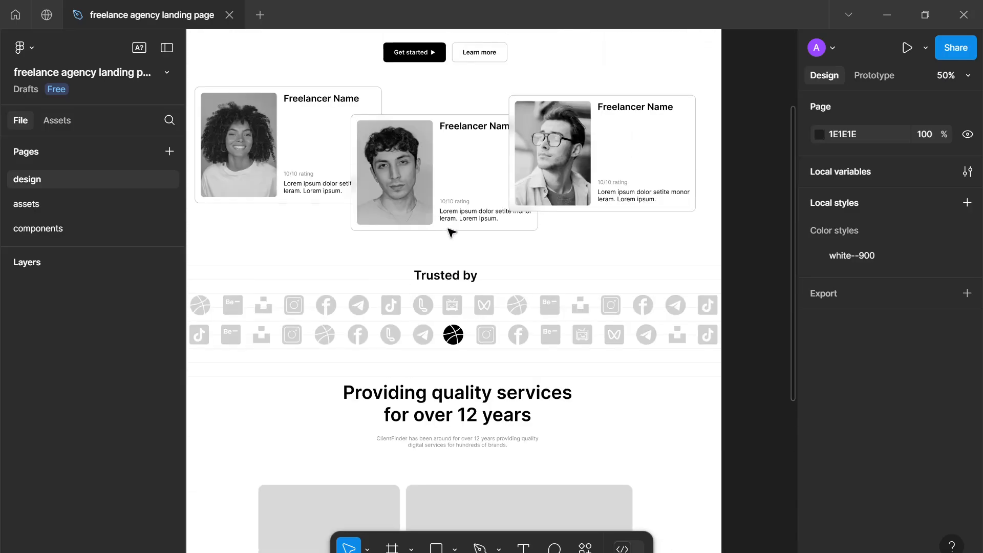
scroll(451, 233, up, 6)
scroll(451, 233, down, 4)
scroll(461, 241, up, 1)
scroll(485, 254, down, 1)
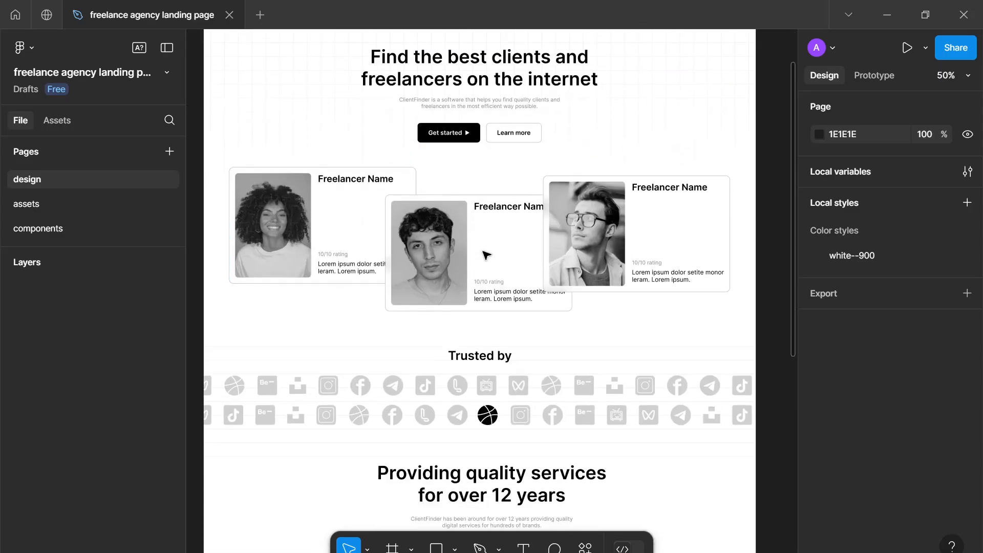
scroll(479, 344, down, 2)
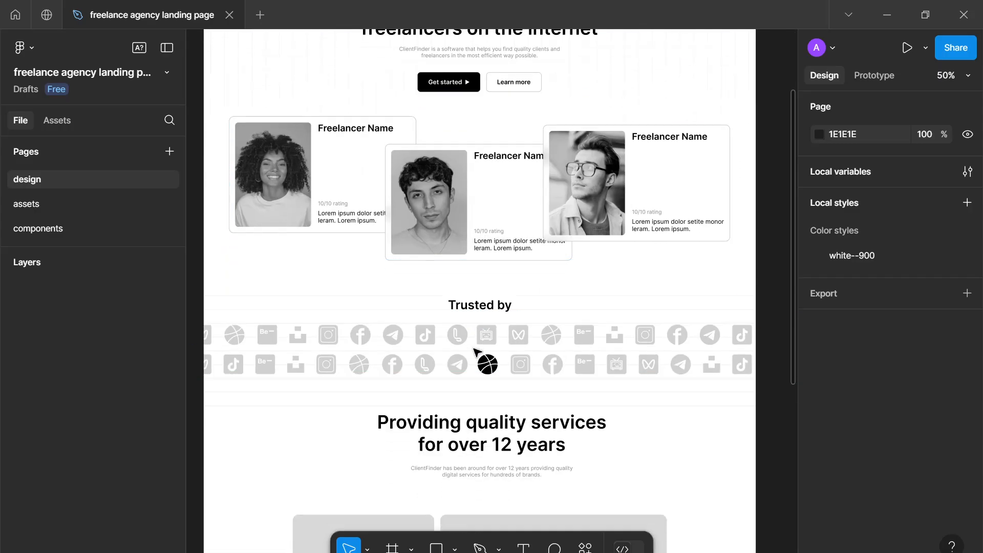
scroll(473, 353, down, 10)
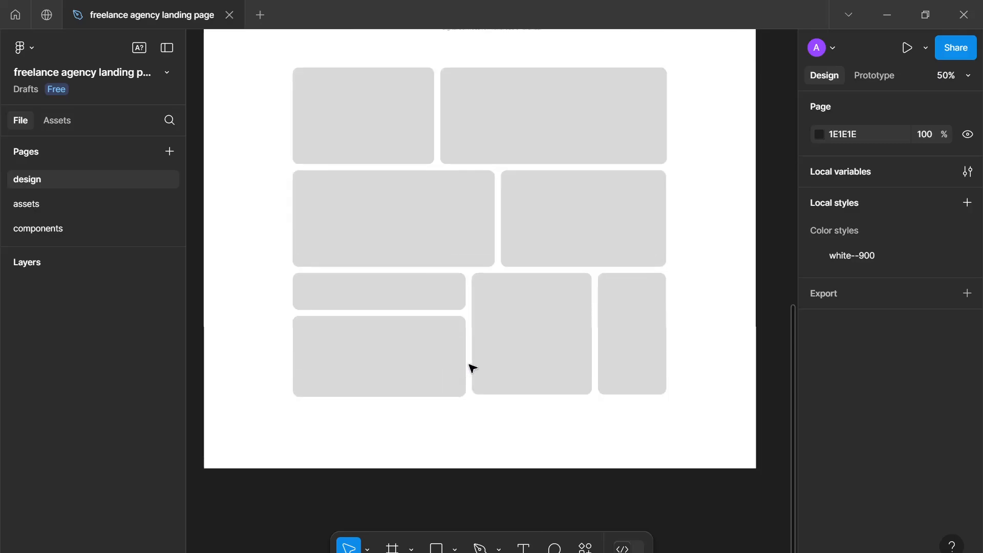
scroll(472, 367, up, 3)
scroll(472, 368, down, 2)
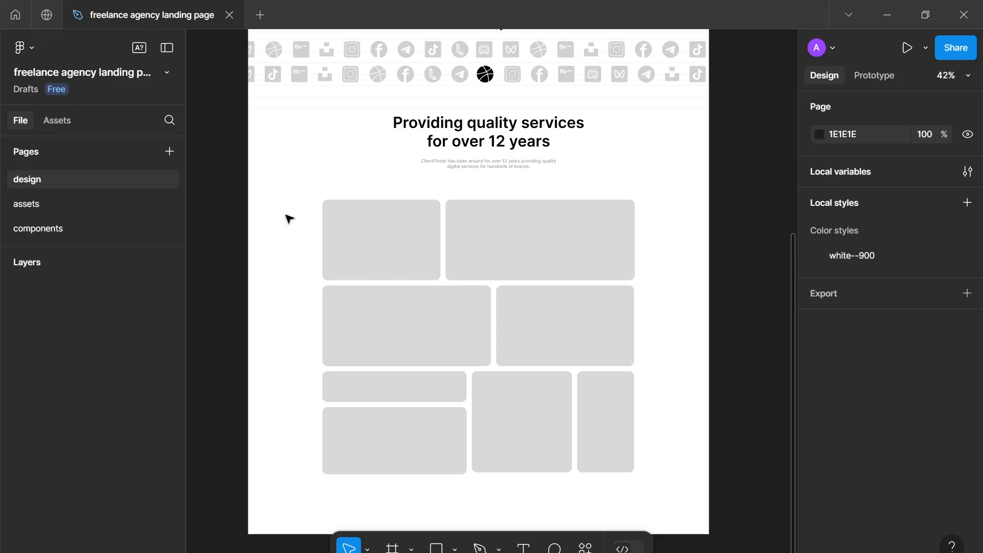
Delete the bento-grid--temp placeholder group below the services heading.
drag(305, 195, 325, 213)
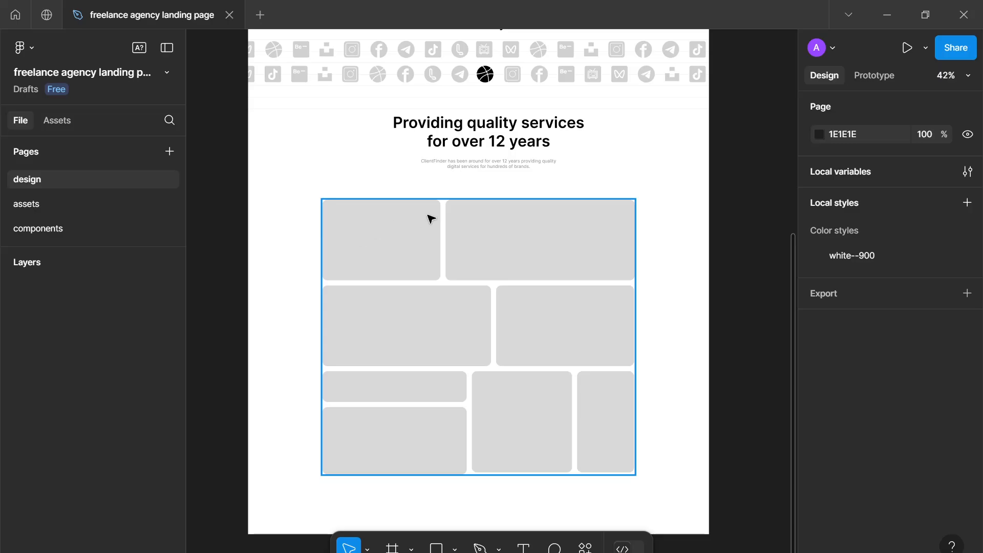
click(446, 220)
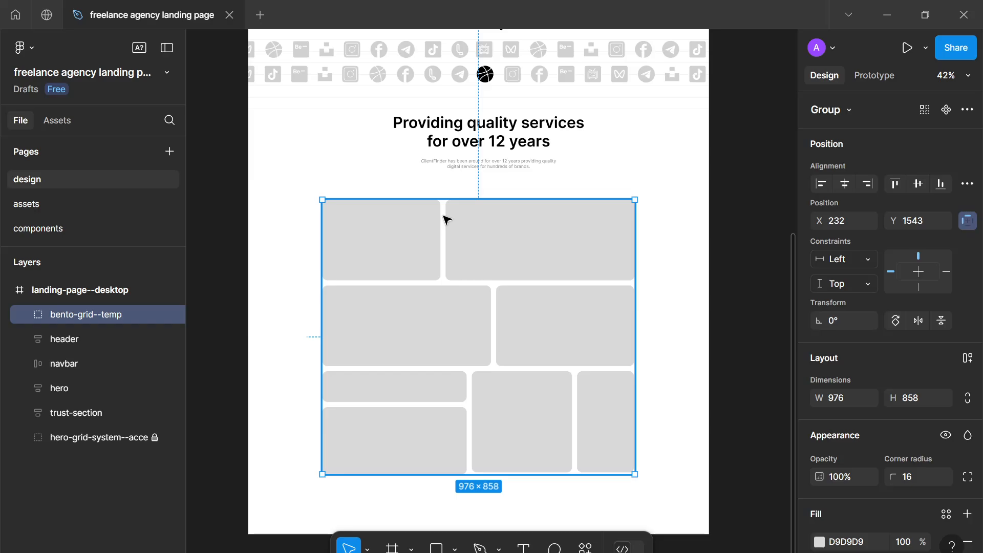
key(Delete)
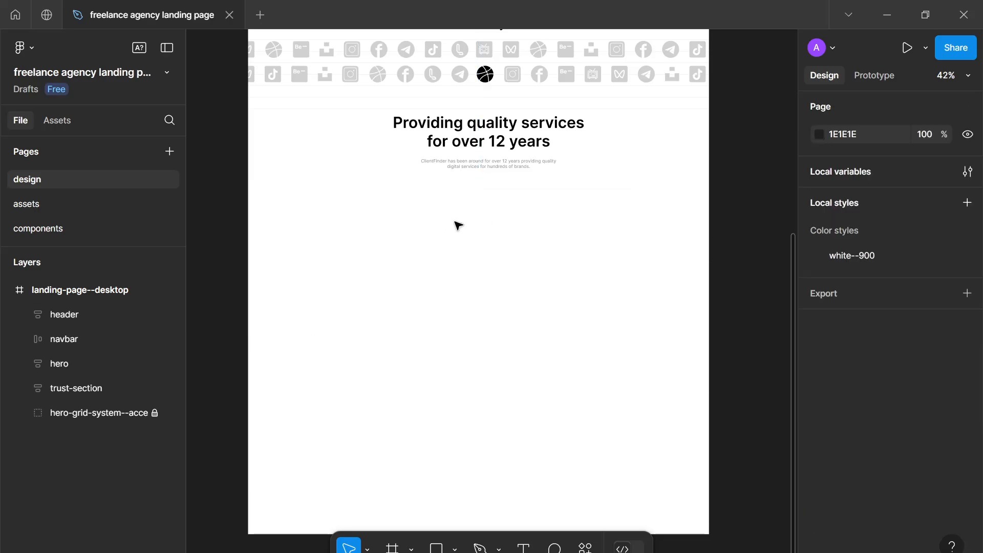
Add a text layer reading "125M" in the empty area below the services header.
scroll(458, 225, down, 1)
drag(394, 233, 415, 238)
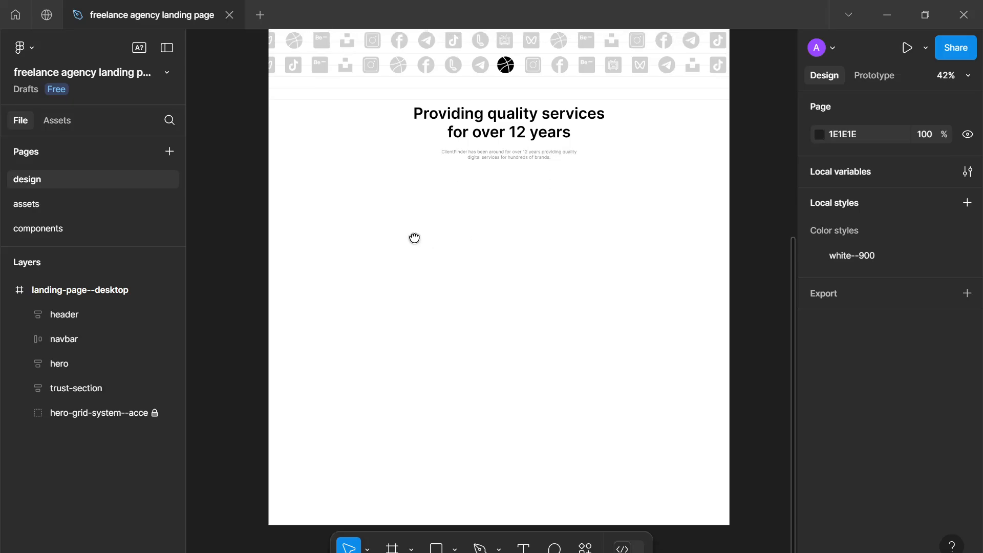
scroll(416, 239, down, 3)
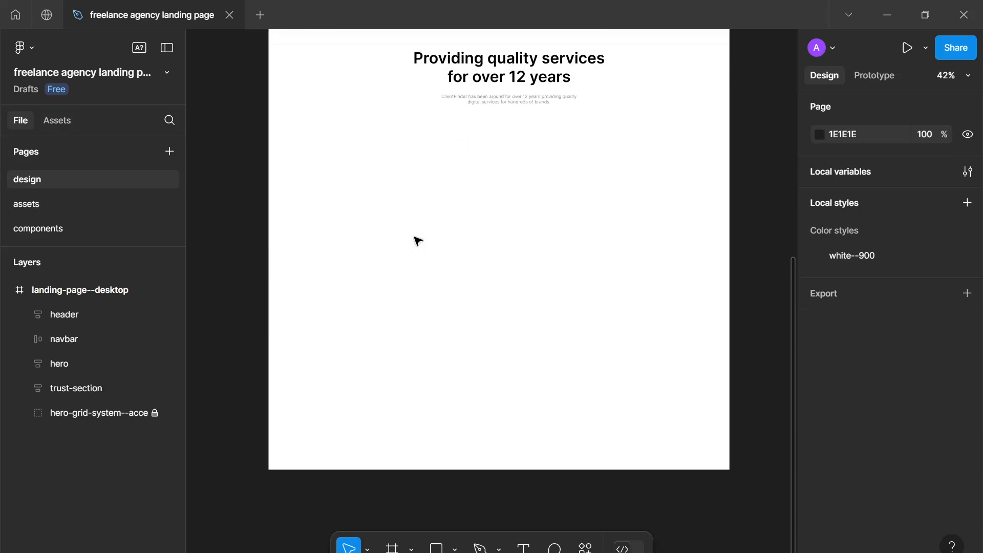
drag(418, 241, 406, 244)
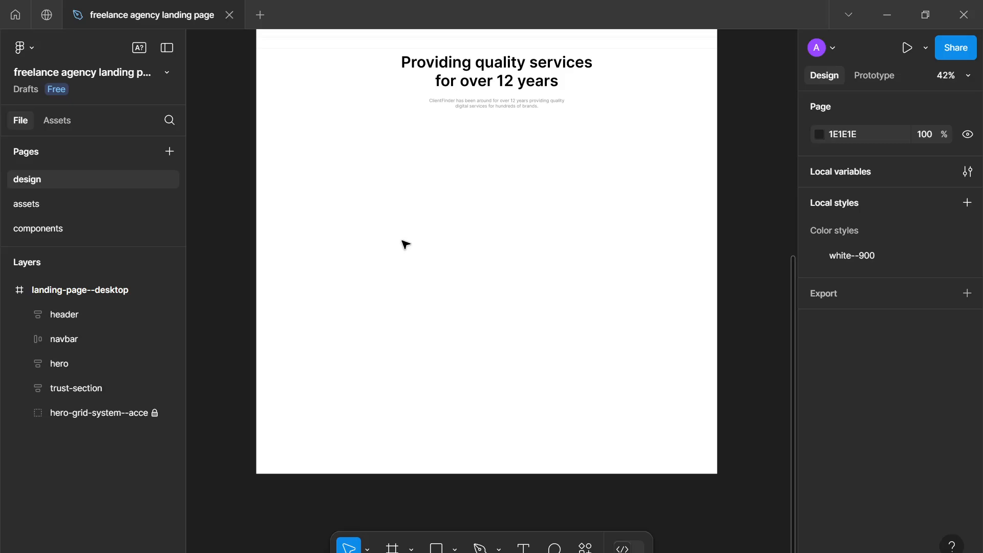
scroll(405, 244, up, 2)
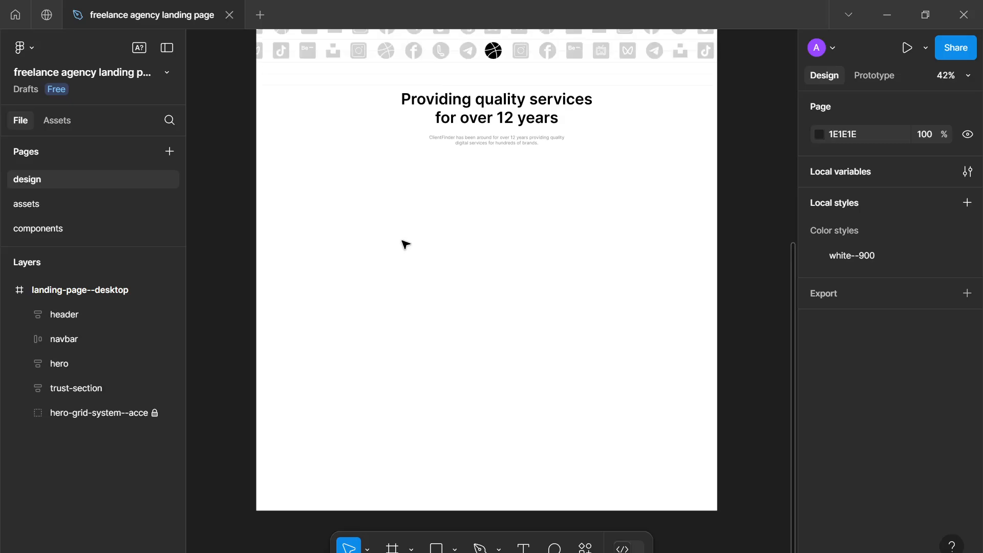
scroll(405, 243, down, 1)
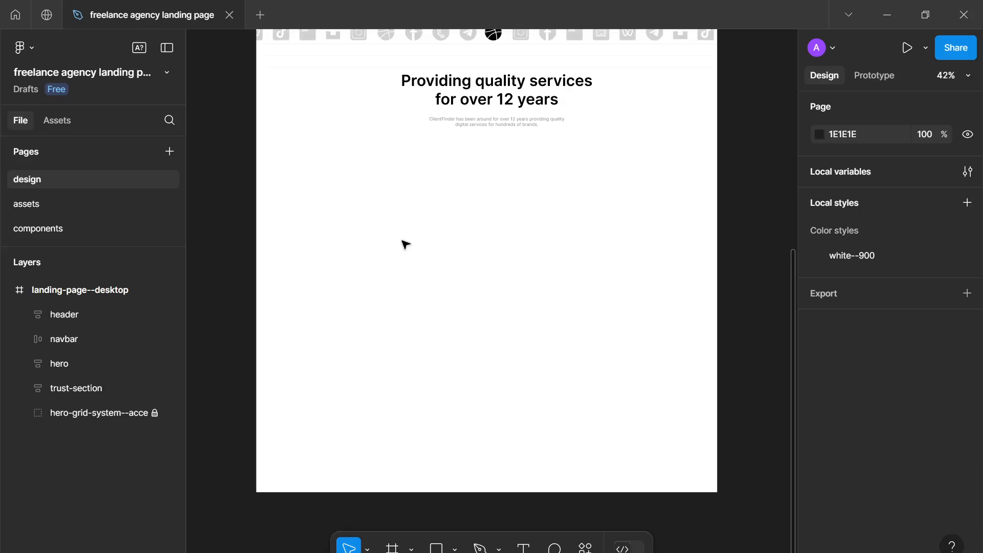
scroll(404, 243, up, 3)
key(t)
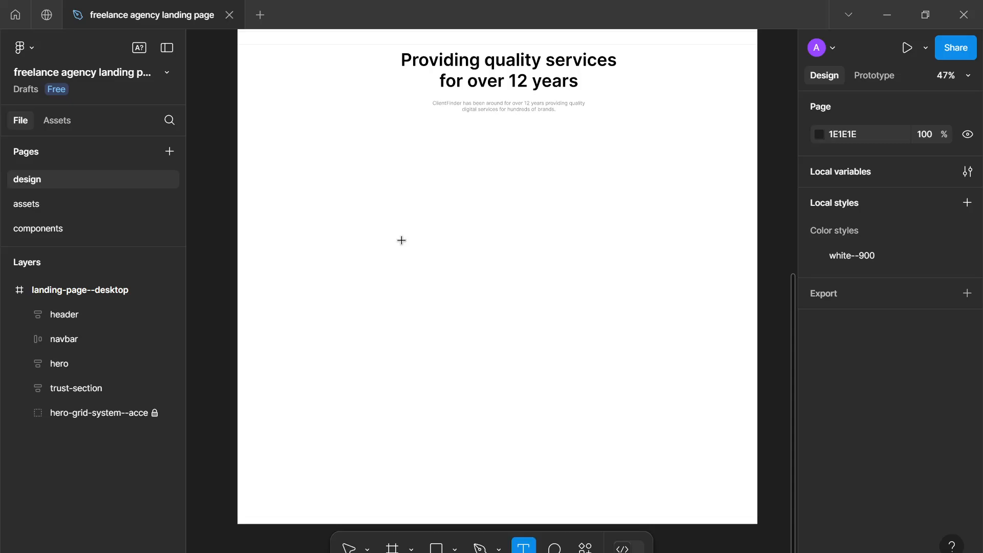
drag(372, 241, 374, 246)
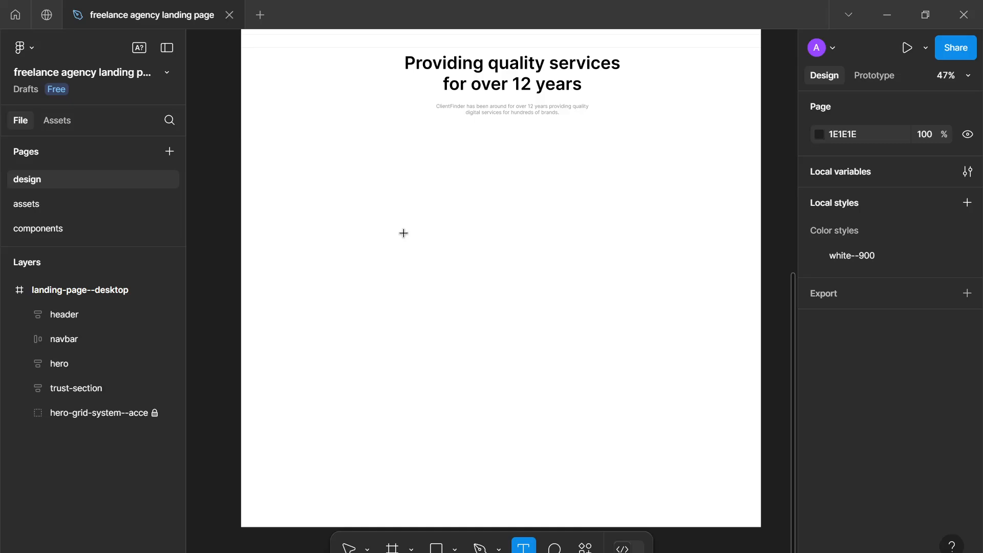
click(429, 288)
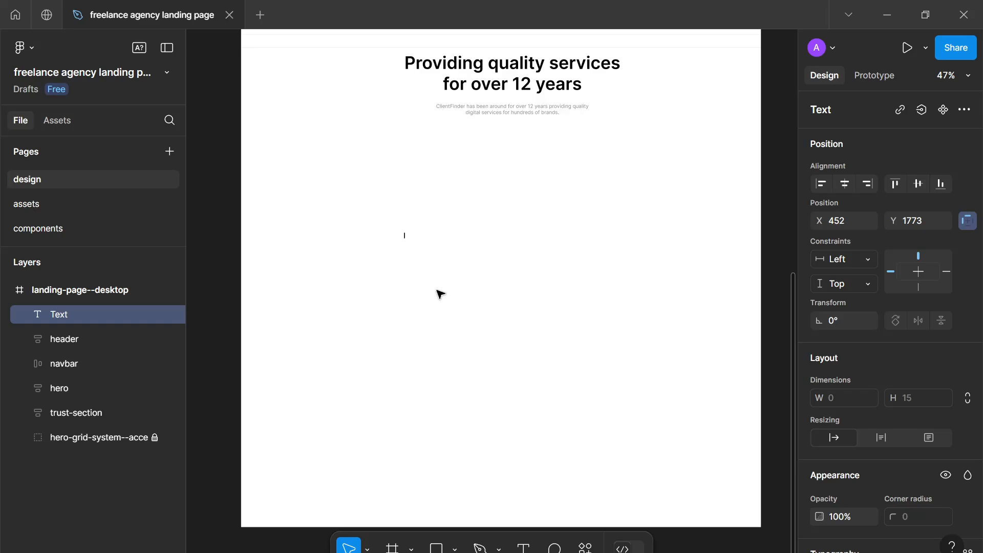
text(125M)
key(Escape)
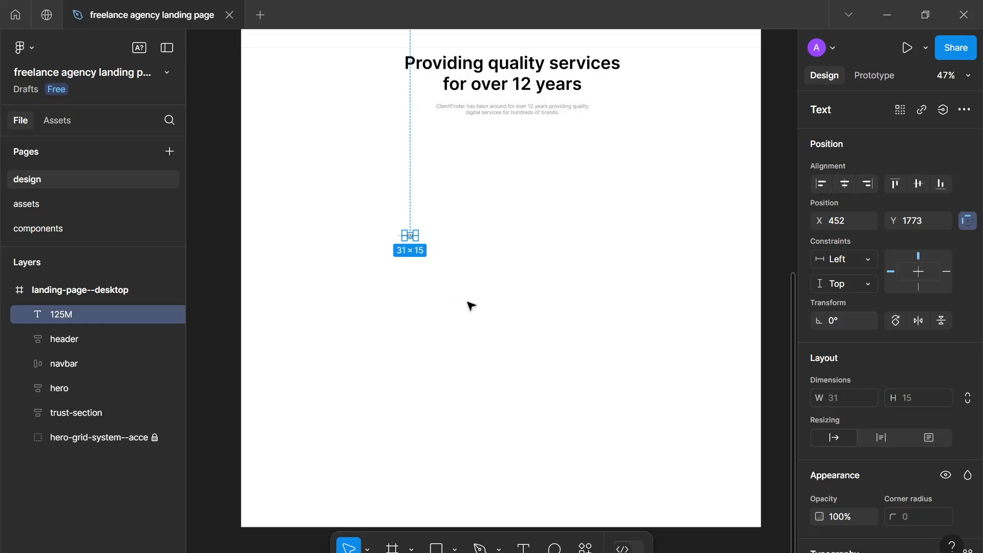
Set the 125M text's font size to 64.
scroll(839, 409, down, 5)
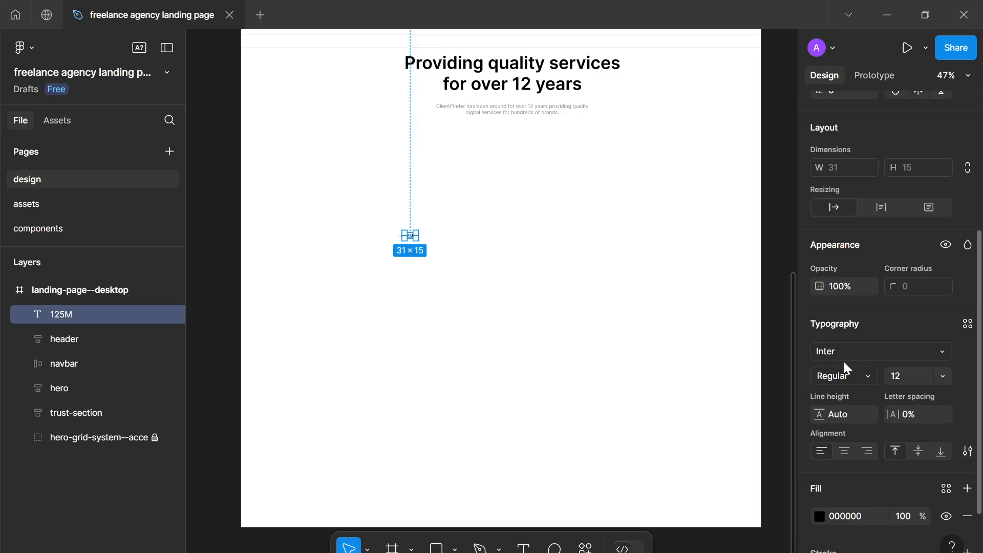
click(896, 384)
key(Up)
key(Up)
key(Up)
key(Up)
key(Up)
key(Up)
key(Up)
key(Up)
key(Up)
key(Up)
key(Up)
key(Up)
key(Up)
key(Up)
key(Up)
key(Up)
key(Up)
key(Up)
key(Up)
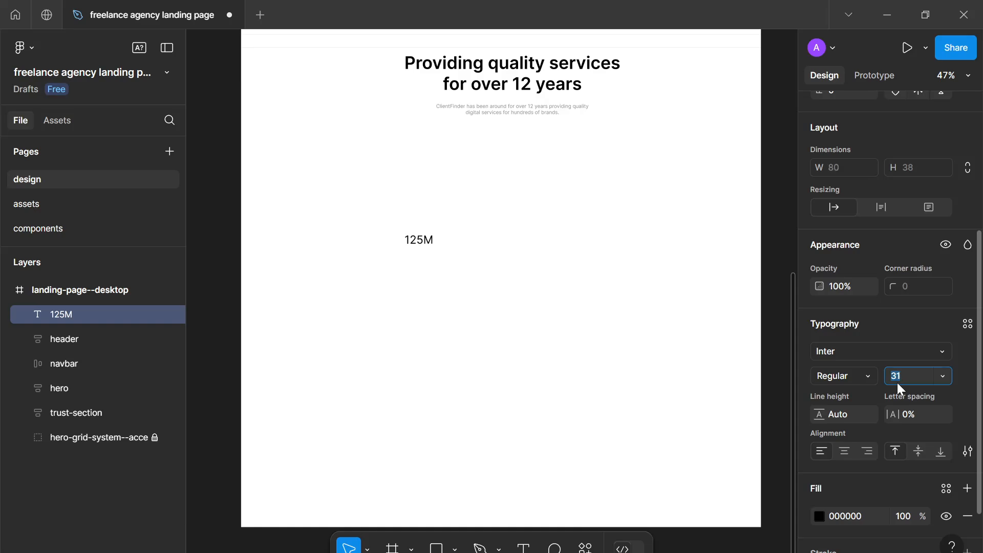
text(64)
key(Return)
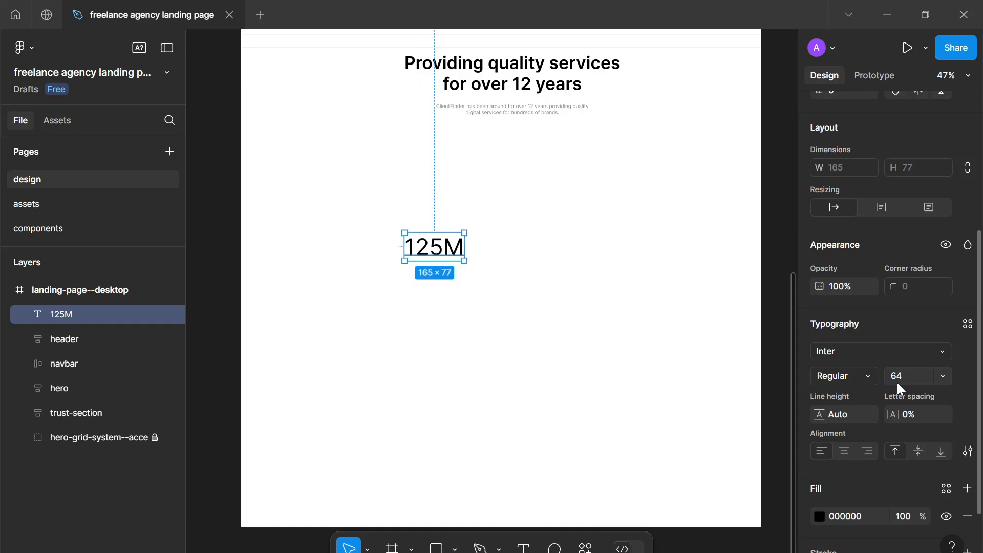
Set the 125M text to font size 72 and Semi Bold weight.
click(903, 383)
text(72)
key(Return)
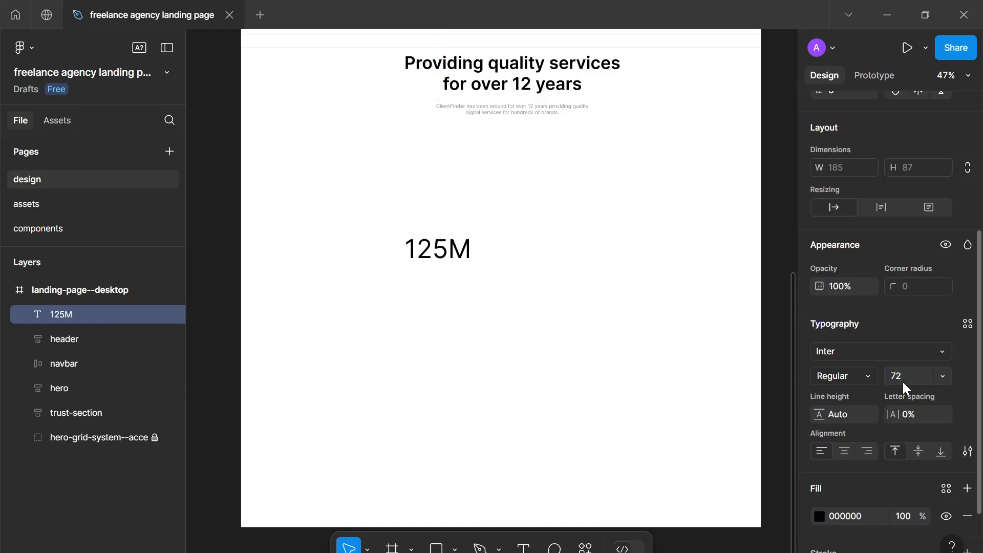
click(864, 377)
click(863, 259)
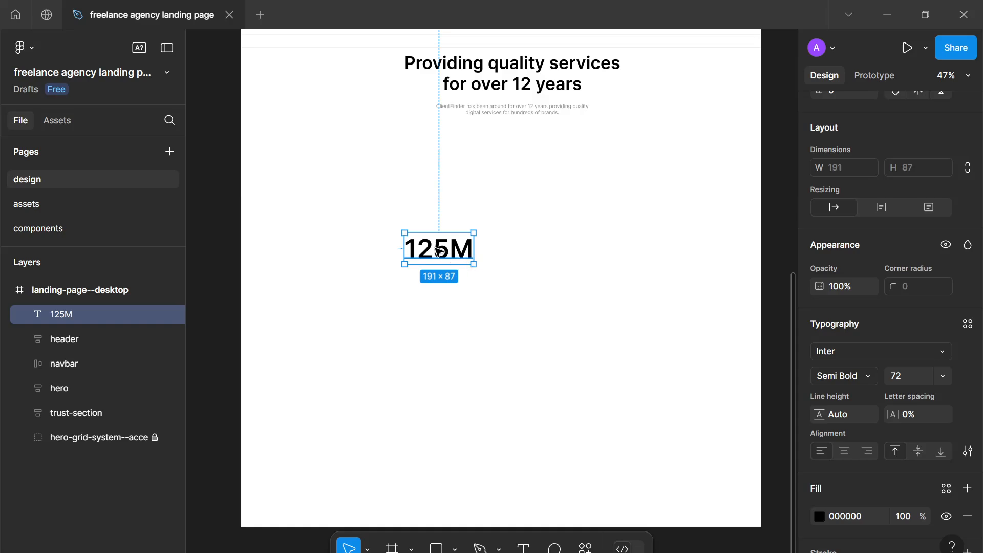
Duplicate the 125M text, place the copy just to its right, and change the copy's content to "+".
key(ctrl+d)
drag(439, 253, 512, 268)
double_click(512, 264)
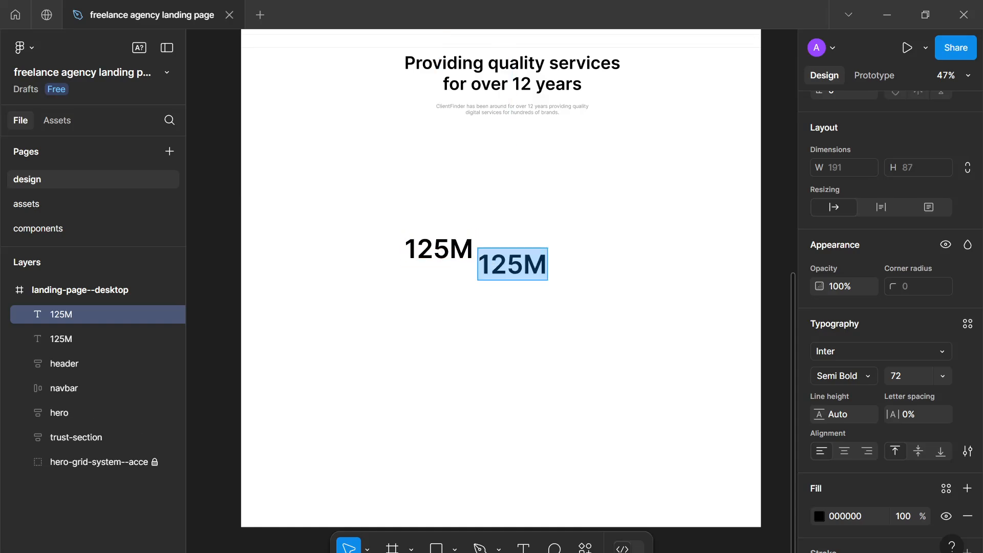
text(+)
key(Escape)
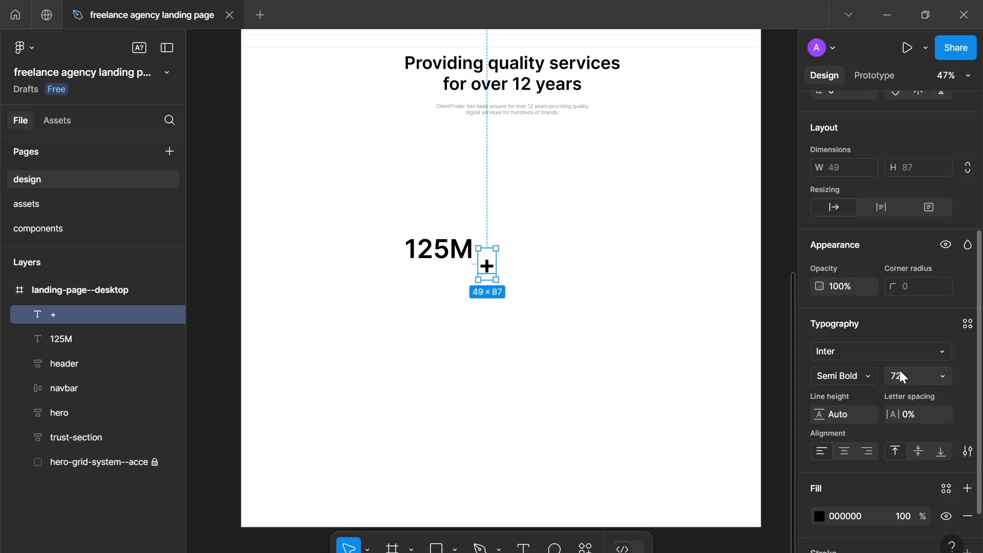
Set the plus sign's font size to 48 and move it up beside the upper part of the 125M text.
click(914, 379)
text(48)
key(Return)
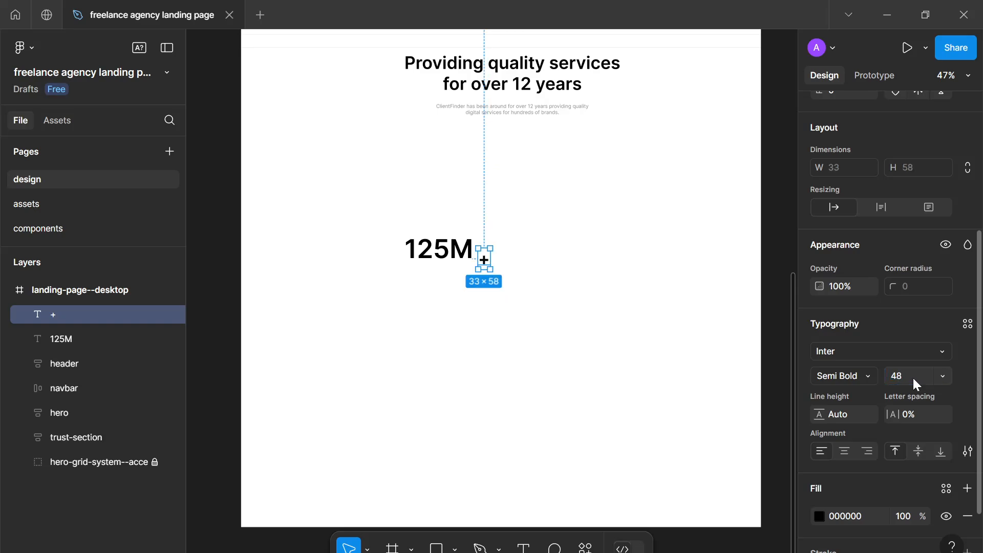
click(522, 416)
scroll(517, 401, up, 2)
ctrl+scroll(518, 402, up, 3)
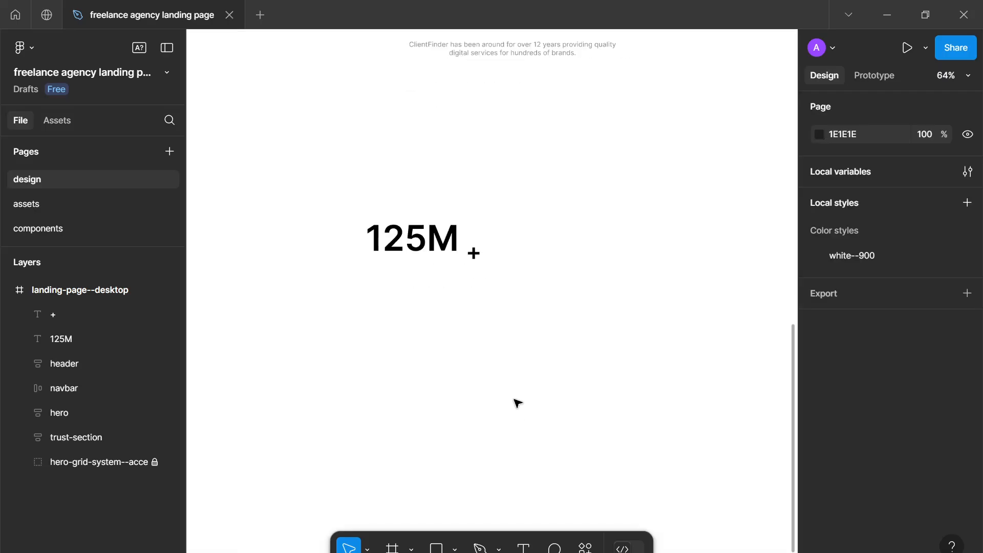
drag(476, 260, 474, 237)
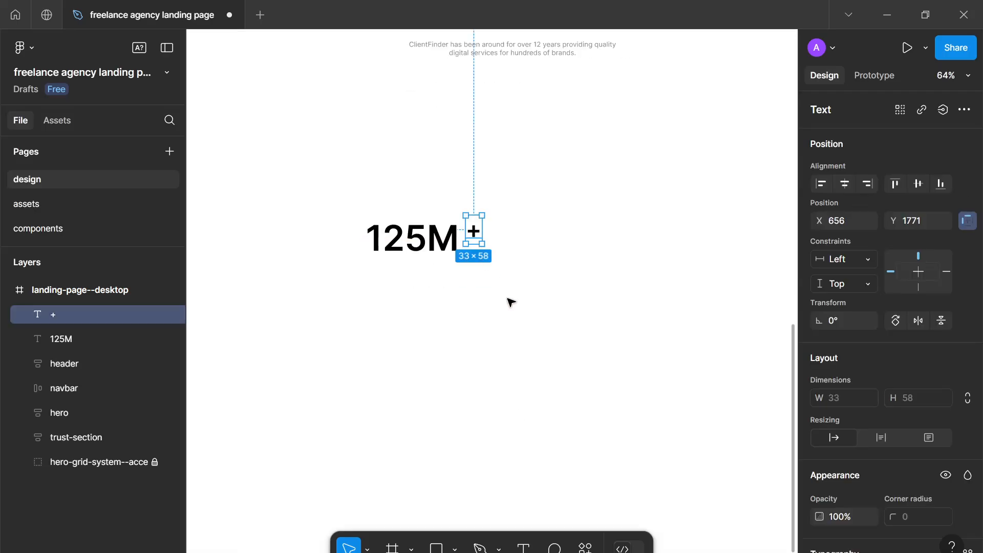
Wrap the 125M text and the plus sign in an auto layout frame and rename the frame as amount.
drag(506, 297, 331, 208)
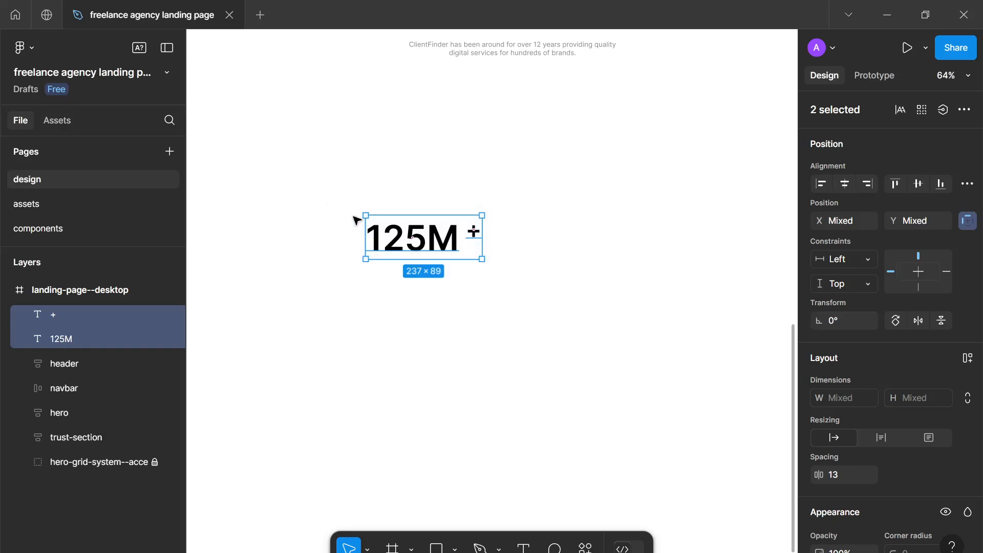
key(shift+a)
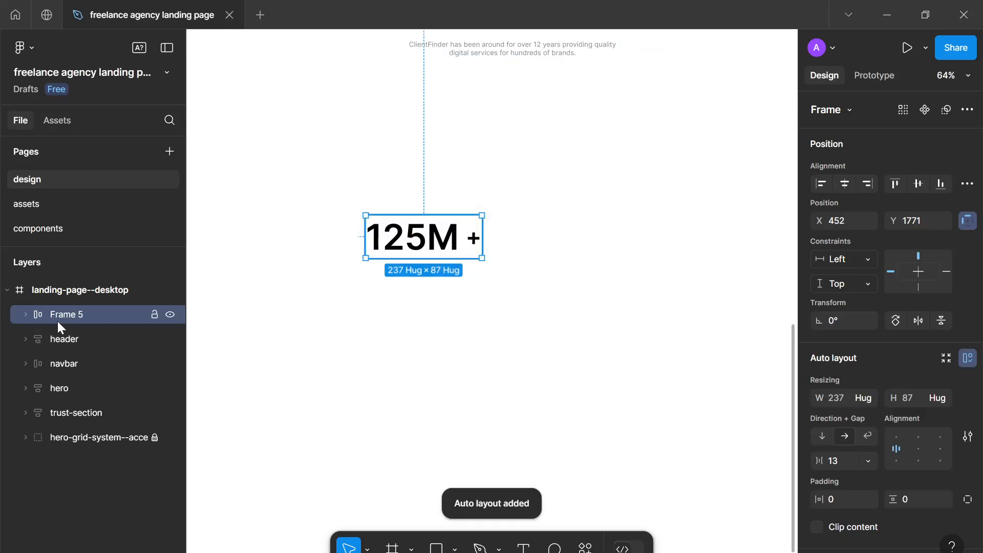
double_click(59, 315)
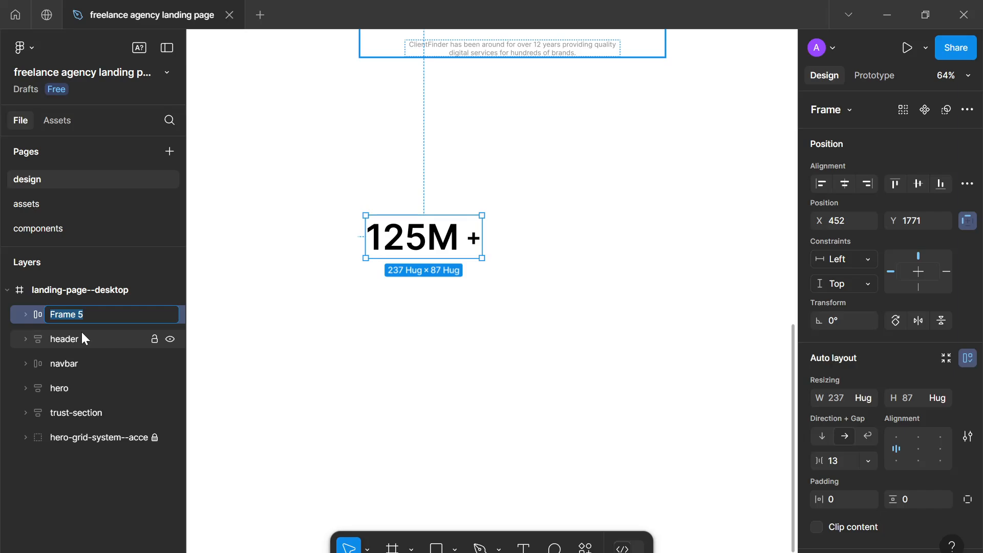
key(Return)
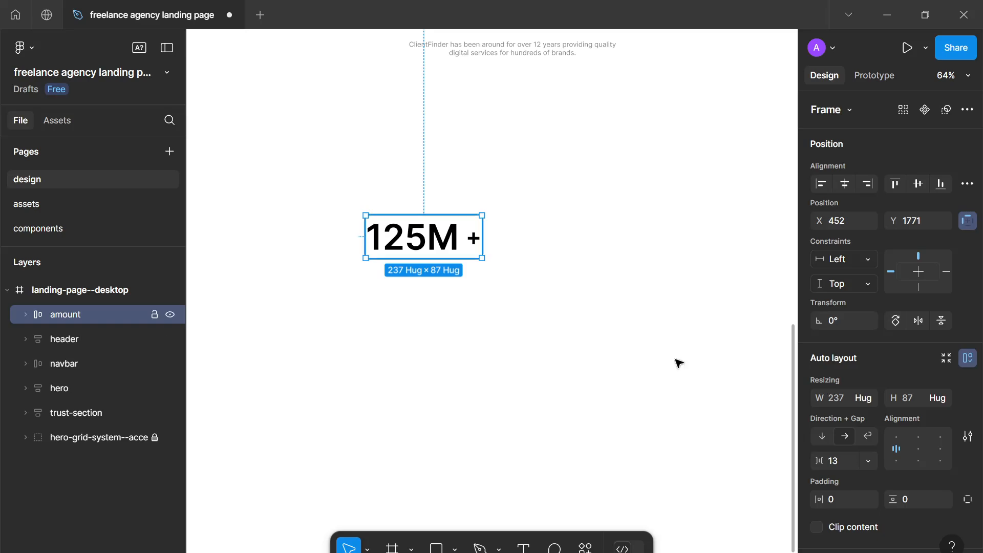
Align the amount frame's contents to the top left and tighten the gap between 125M and the plus sign.
click(896, 436)
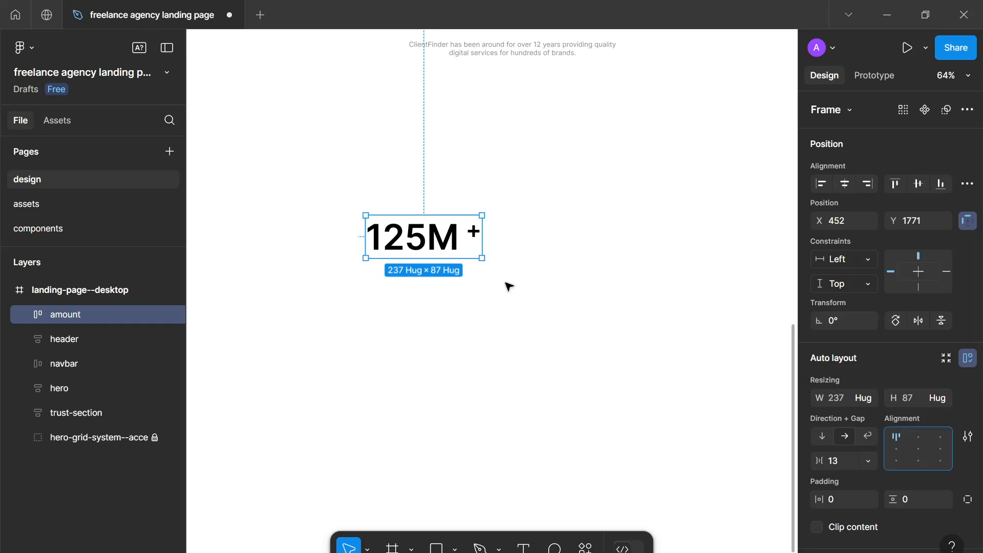
click(480, 305)
scroll(481, 305, up, 5)
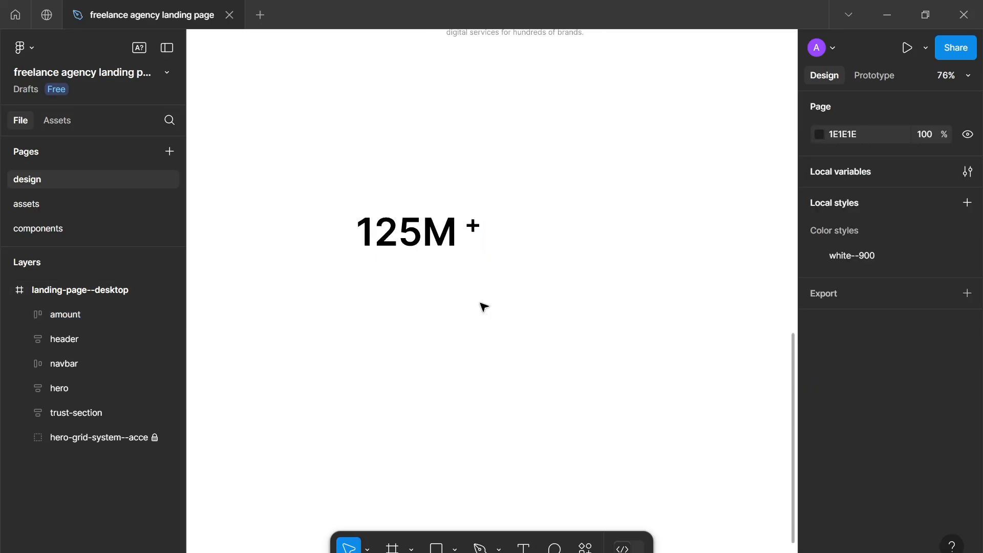
click(442, 198)
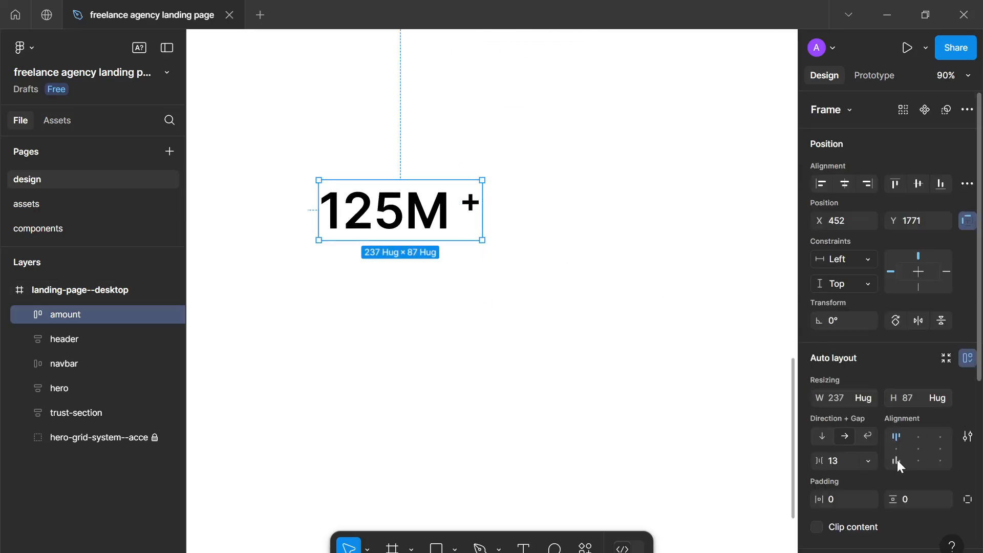
click(842, 454)
key(Return)
click(589, 436)
scroll(591, 435, down, 10)
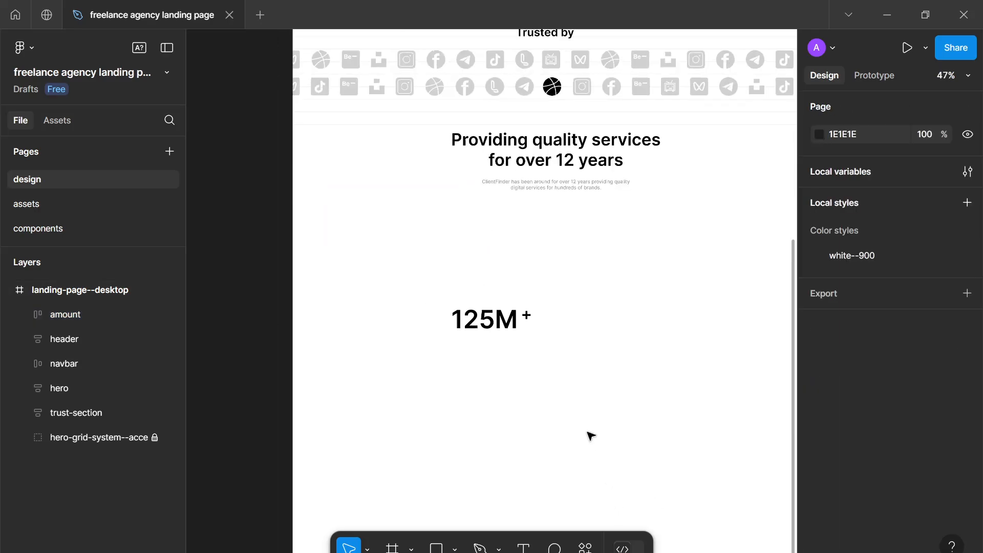
scroll(588, 435, down, 4)
scroll(576, 429, up, 3)
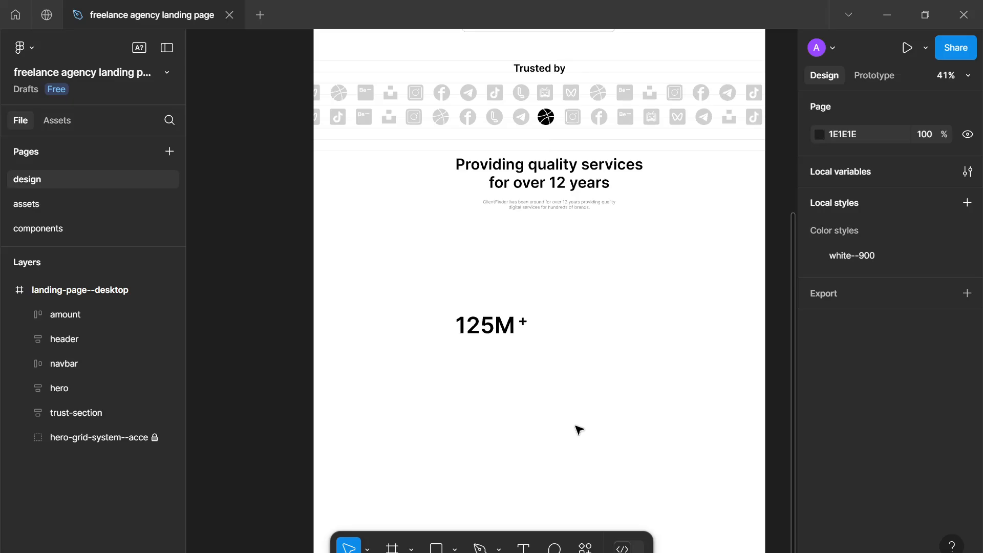
drag(570, 410, 561, 394)
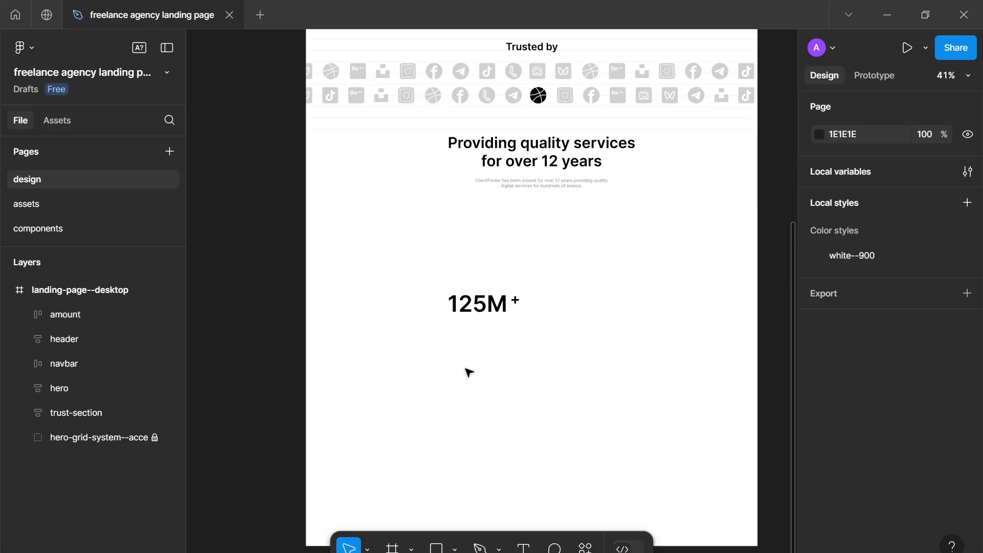
key(t)
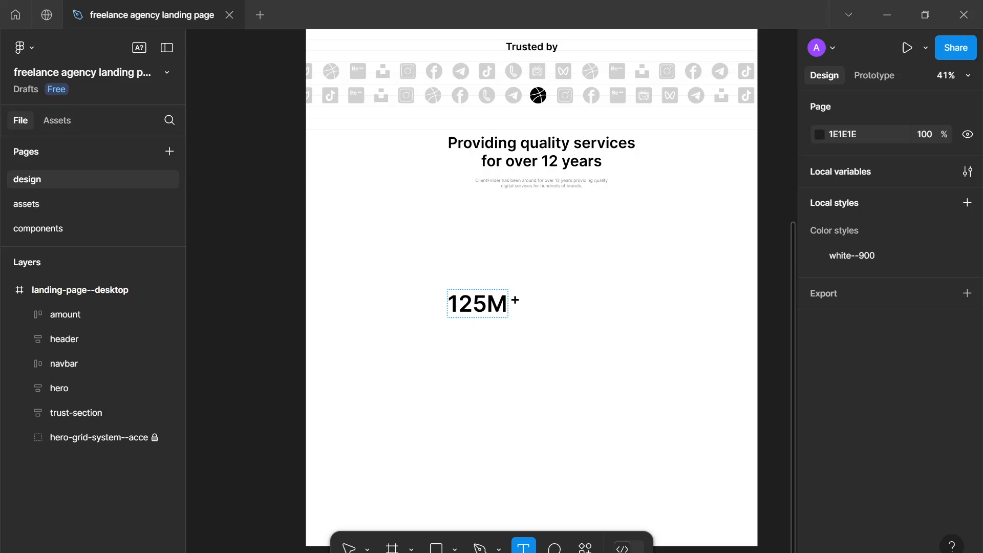
key(v)
click(478, 322)
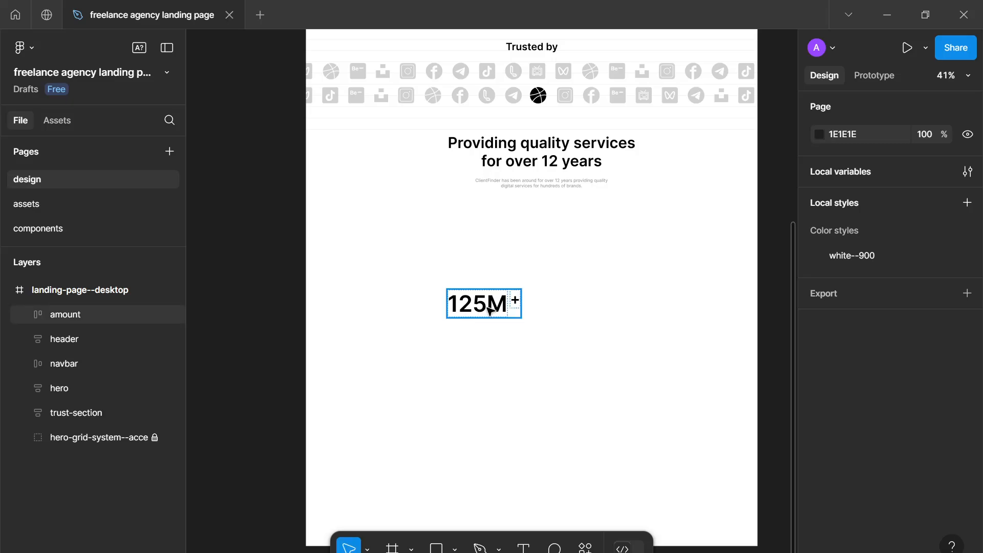
click(526, 307)
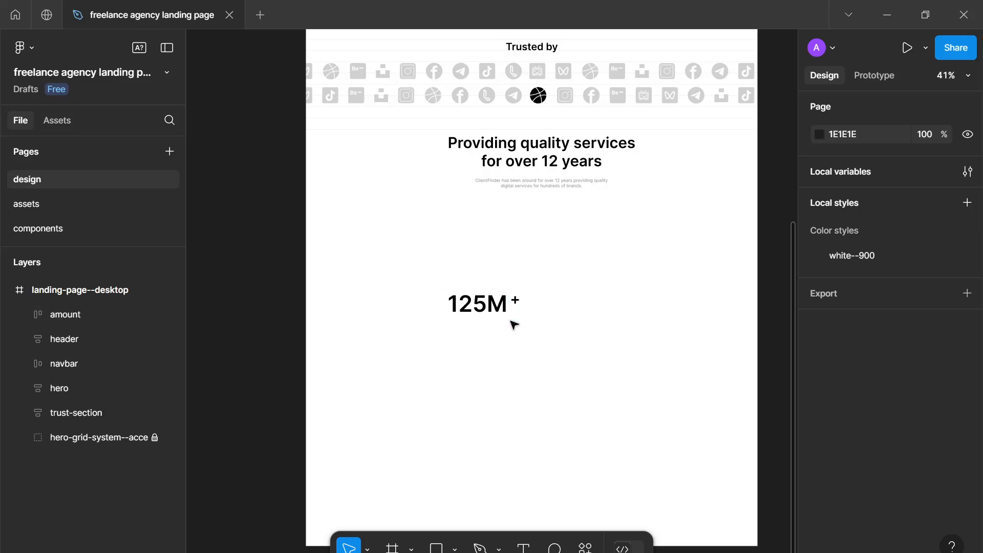
Add the text "Over a hundred million dollars in transactions." and position it below the 125M + statistic.
key(t)
click(440, 351)
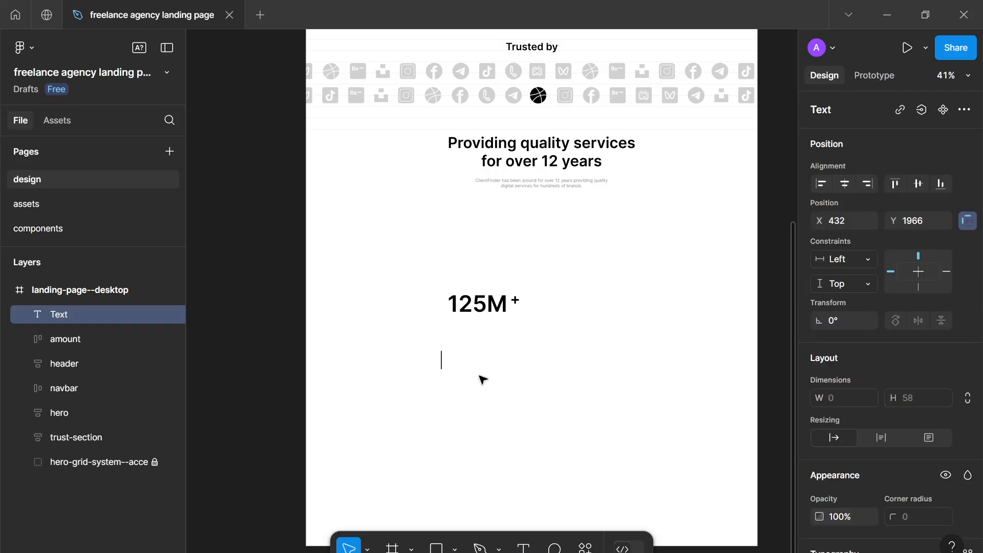
text(Over a)
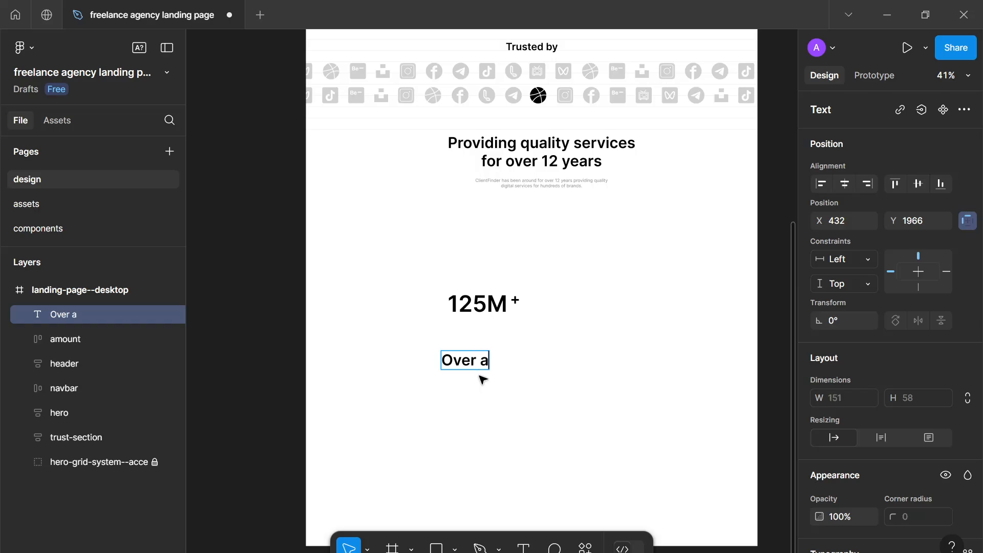
text( hundred )
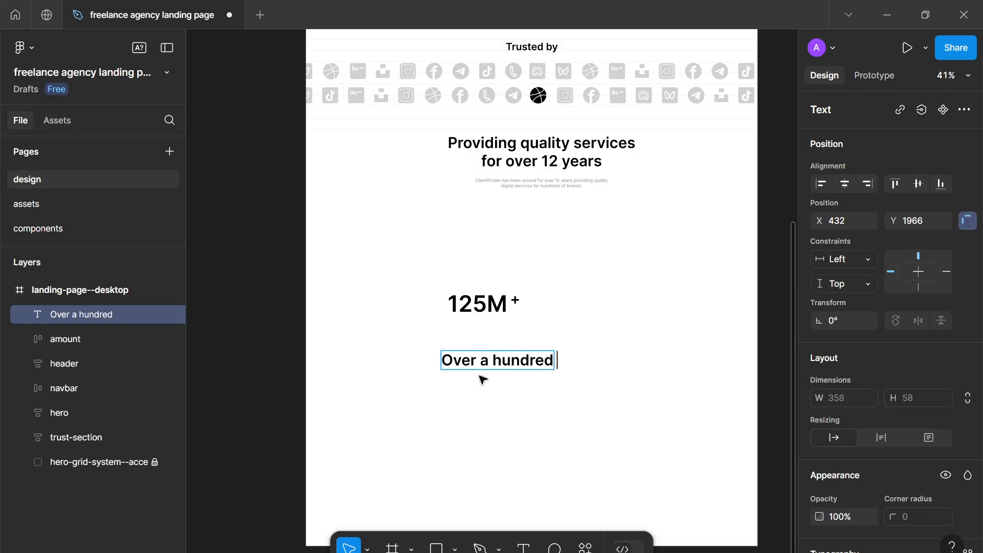
text(million)
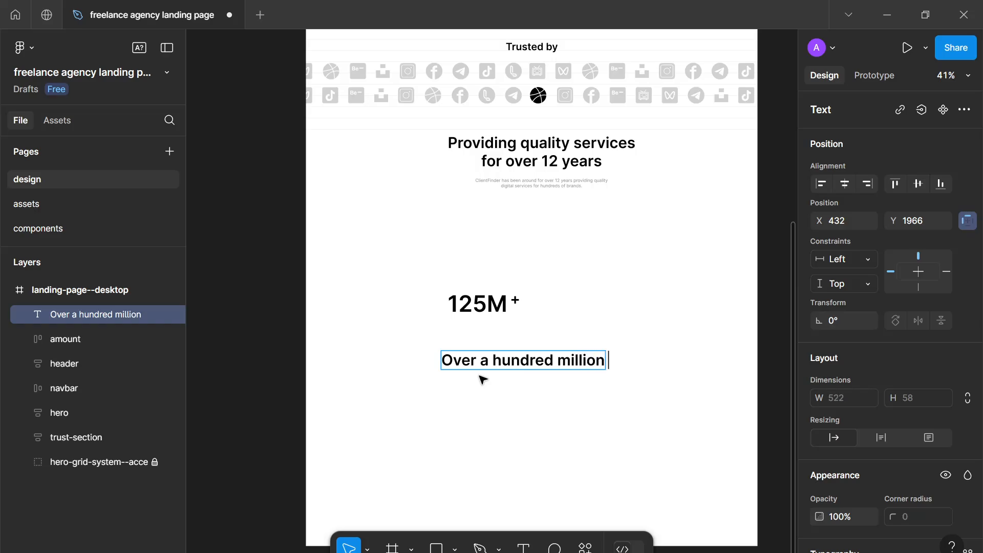
text( dollars in)
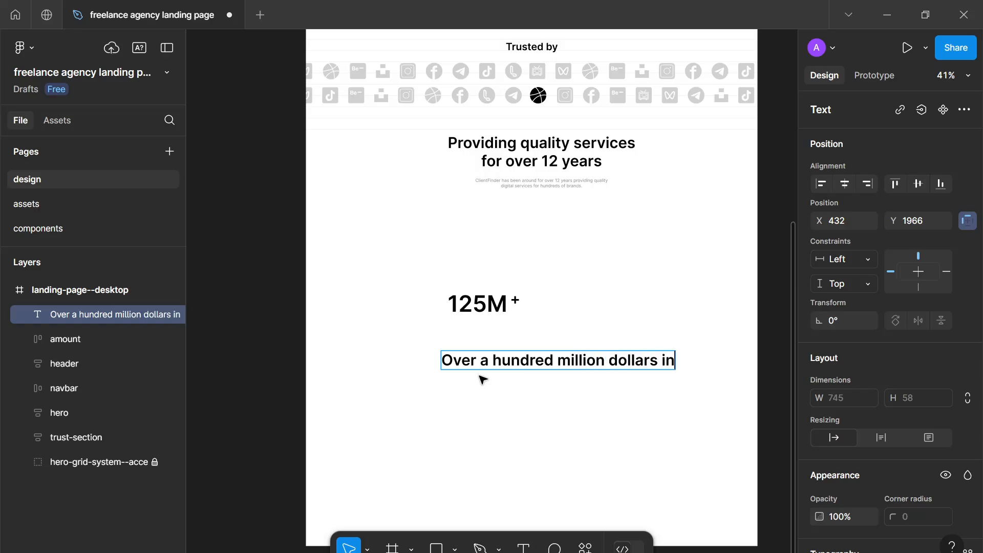
text( transactions)
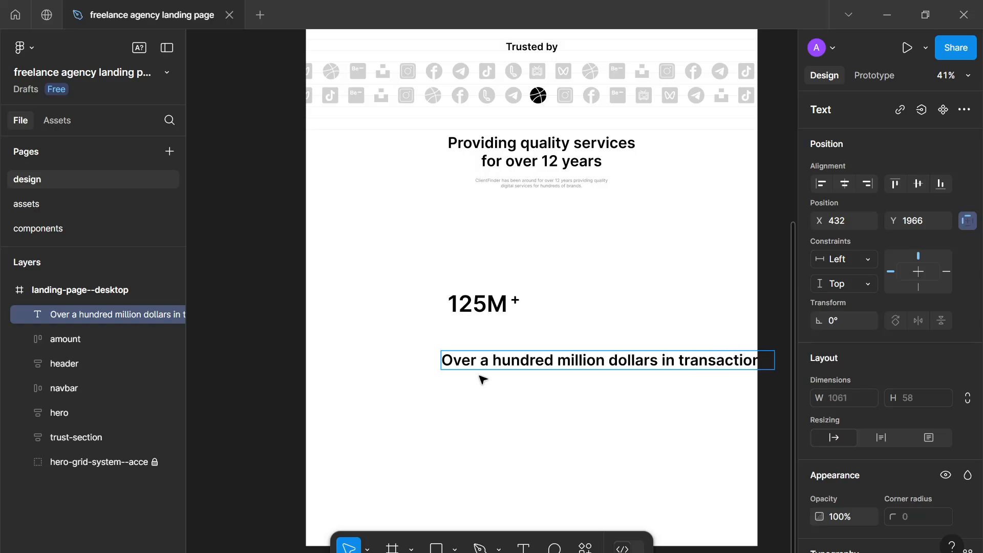
key(Escape)
drag(473, 364, 390, 352)
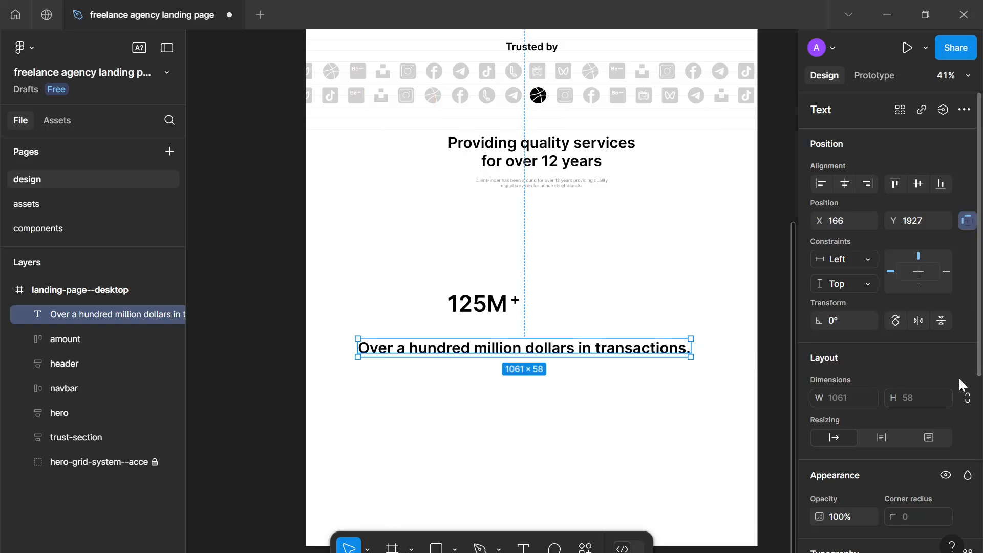
Set the transactions caption to font size 16 and Regular weight.
scroll(945, 374, down, 5)
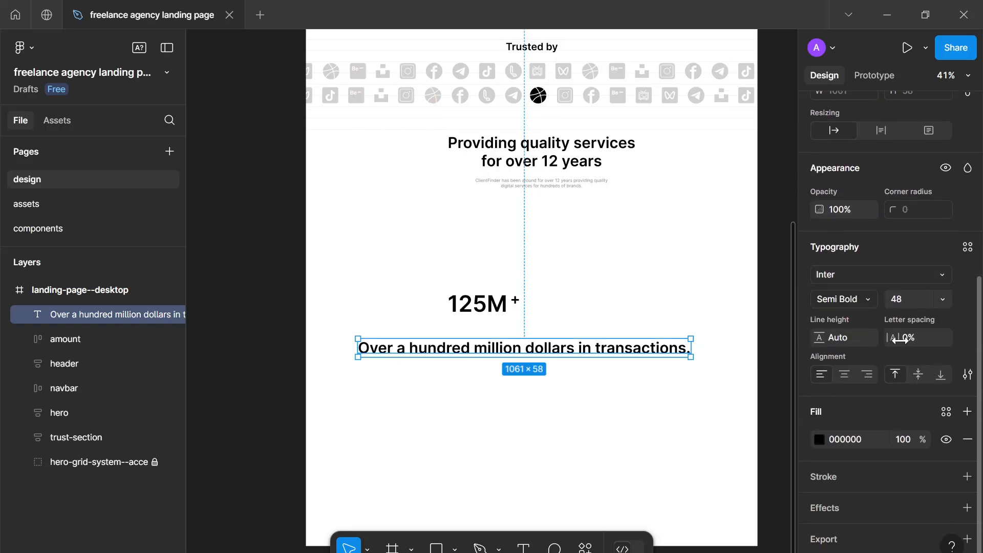
click(904, 306)
text(15)
key(BackSpace)
text(6)
key(Return)
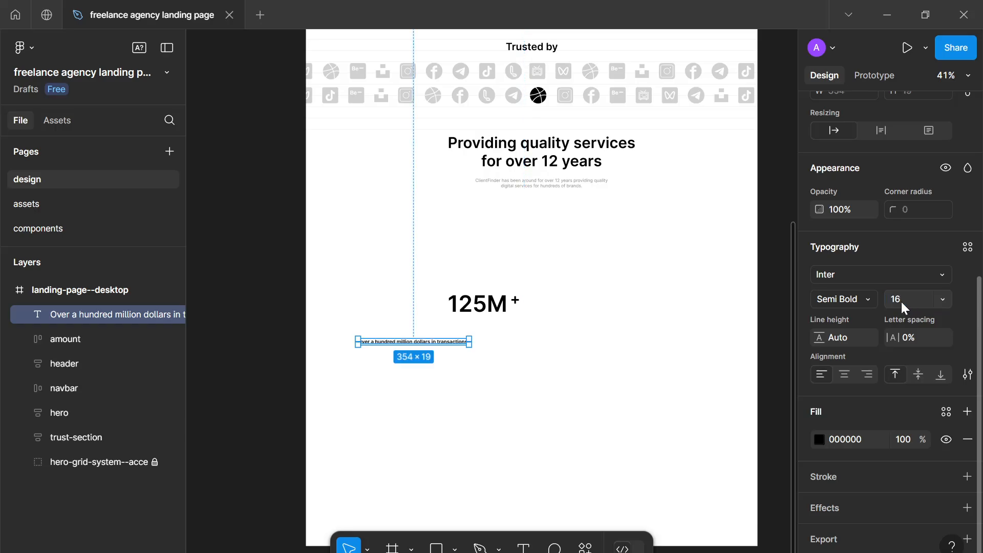
click(859, 300)
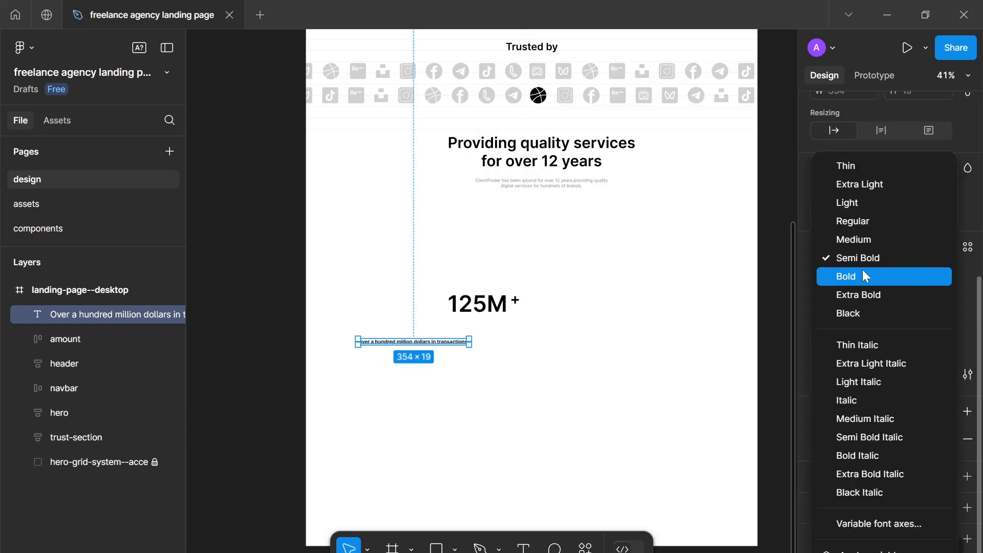
click(862, 218)
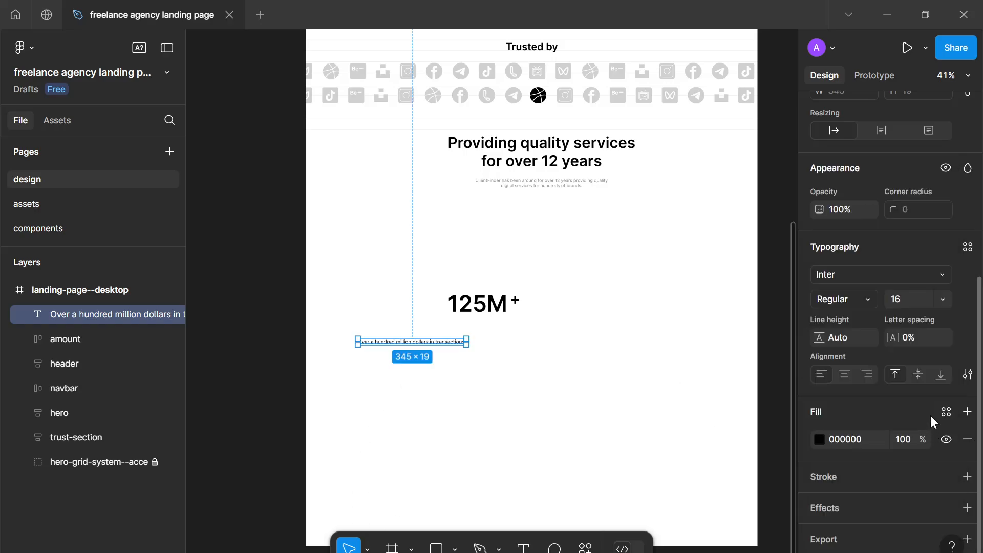
Apply the gray-600 library color to the transactions caption and move it beneath 125M, aligned with its left edge.
click(945, 412)
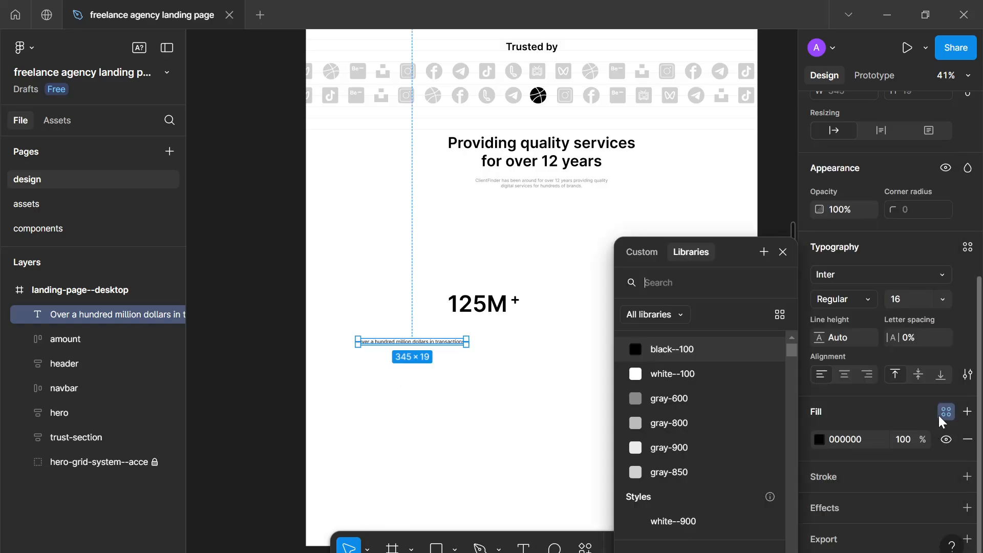
click(708, 398)
click(499, 367)
scroll(499, 367, up, 3)
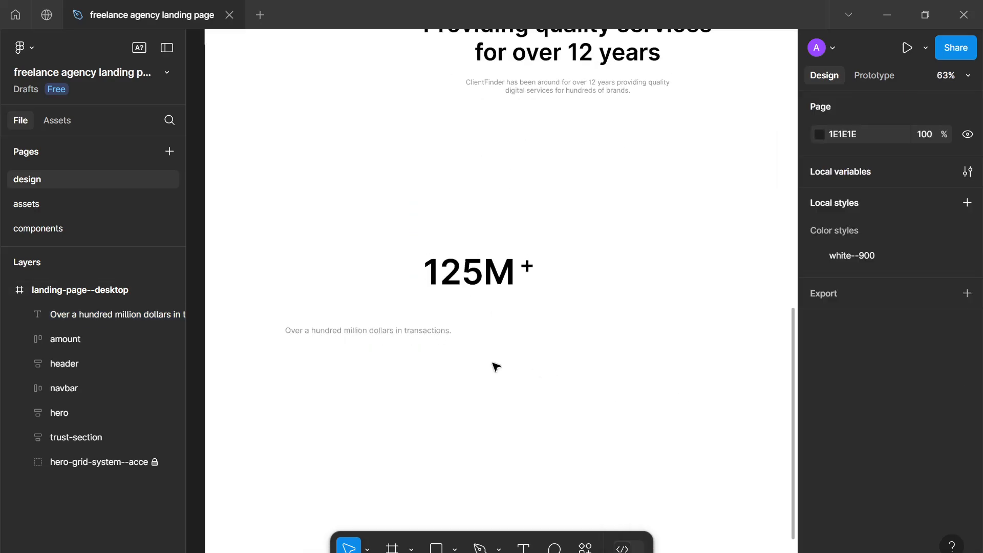
drag(406, 330, 558, 320)
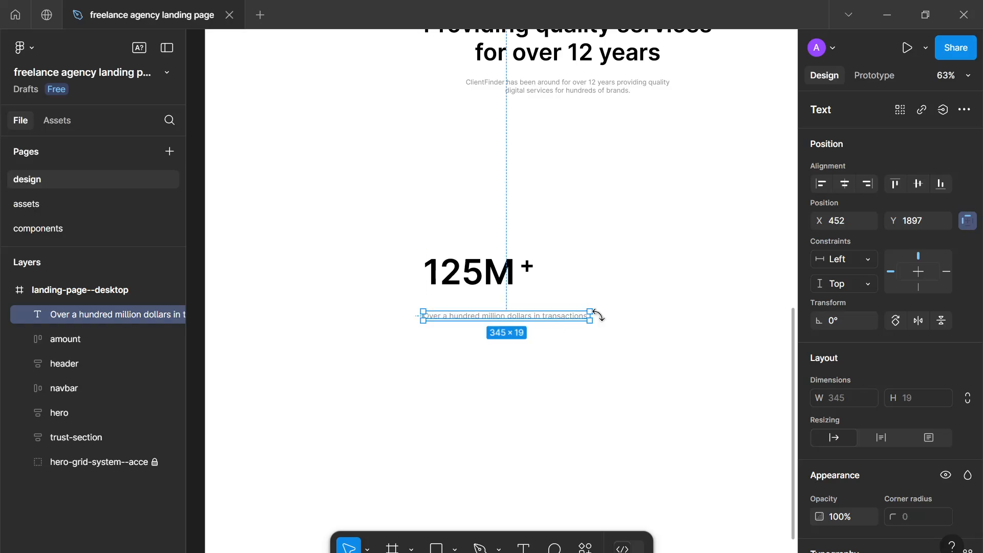
Review the landing page layout from the navbar and hero down to the 125M + statistic, and select the statistic's caption.
scroll(590, 319, down, 3)
scroll(590, 322, up, 4)
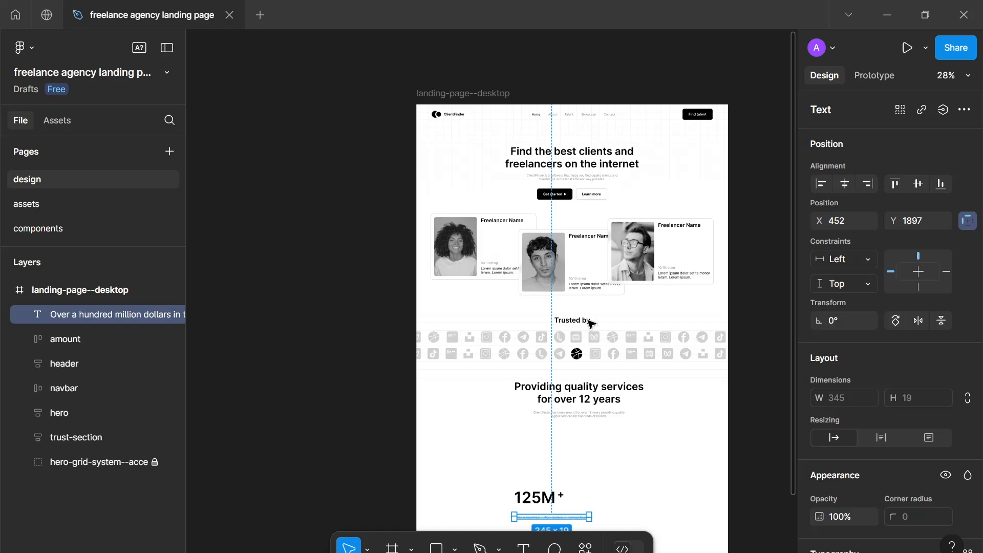
scroll(591, 323, down, 5)
scroll(592, 323, up, 3)
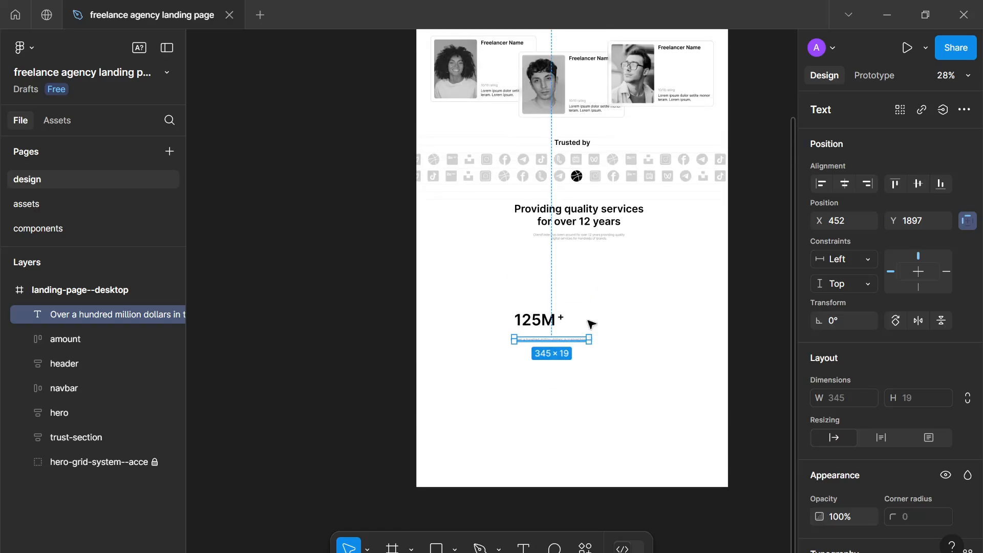
scroll(589, 322, down, 4)
click(584, 308)
scroll(575, 246, up, 3)
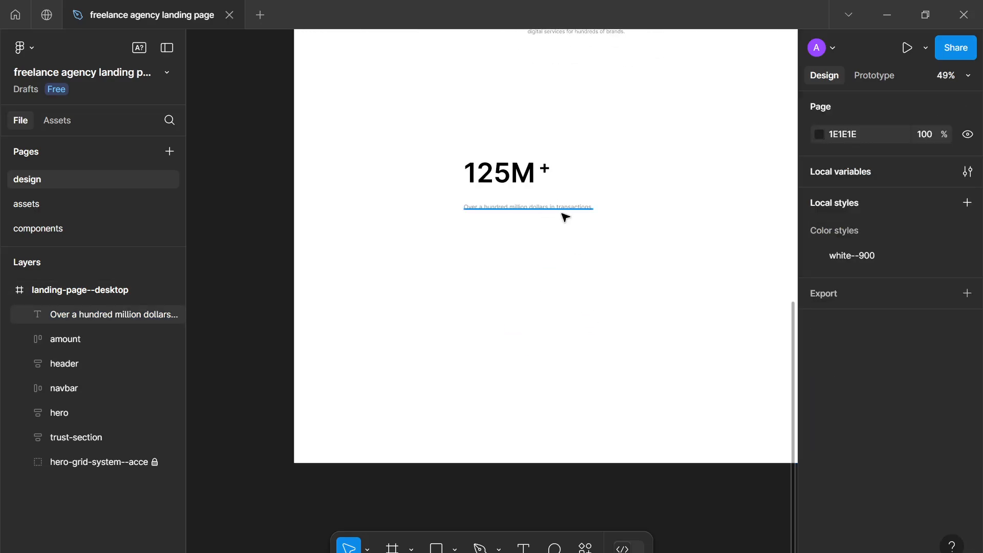
scroll(565, 217, up, 10)
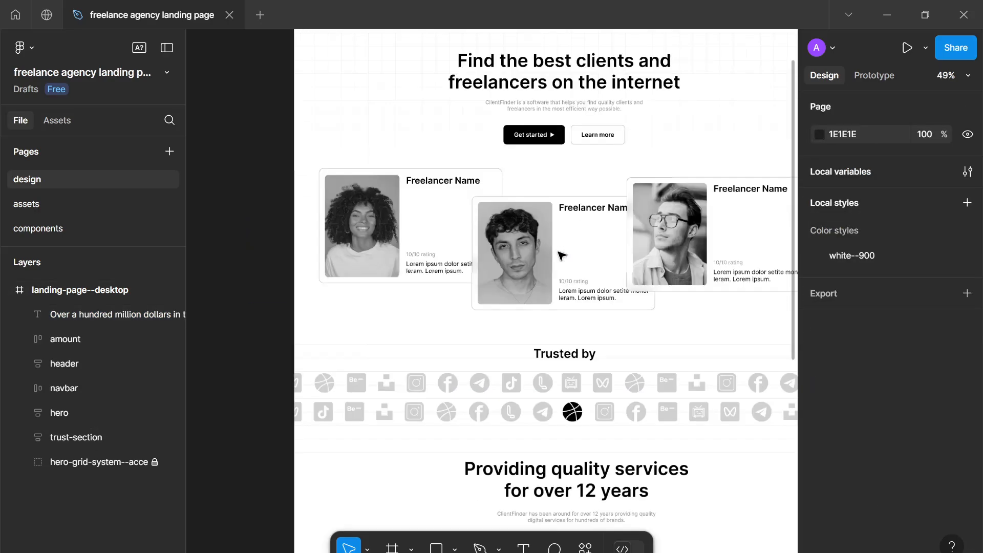
scroll(562, 256, up, 7)
scroll(562, 256, down, 4)
drag(501, 222, 458, 192)
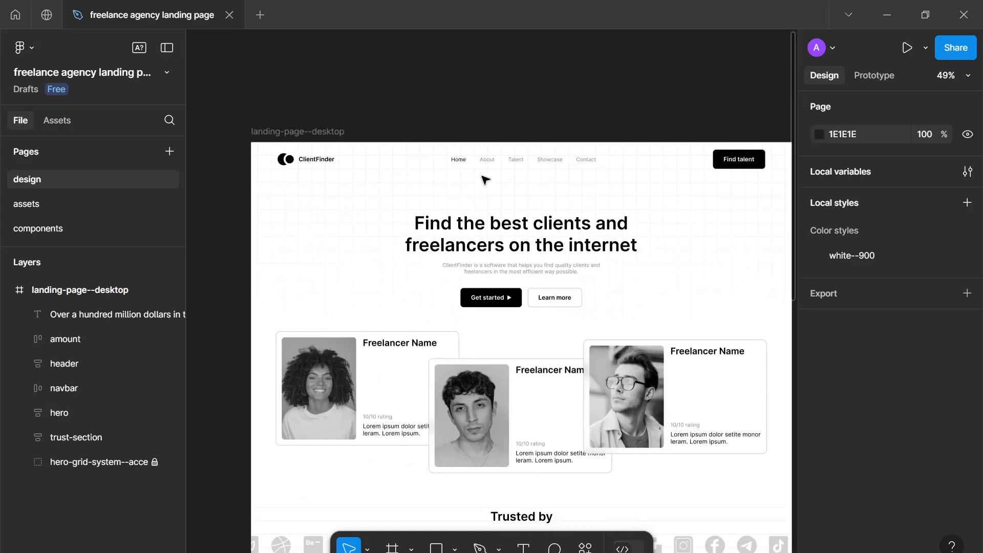
scroll(501, 169, down, 10)
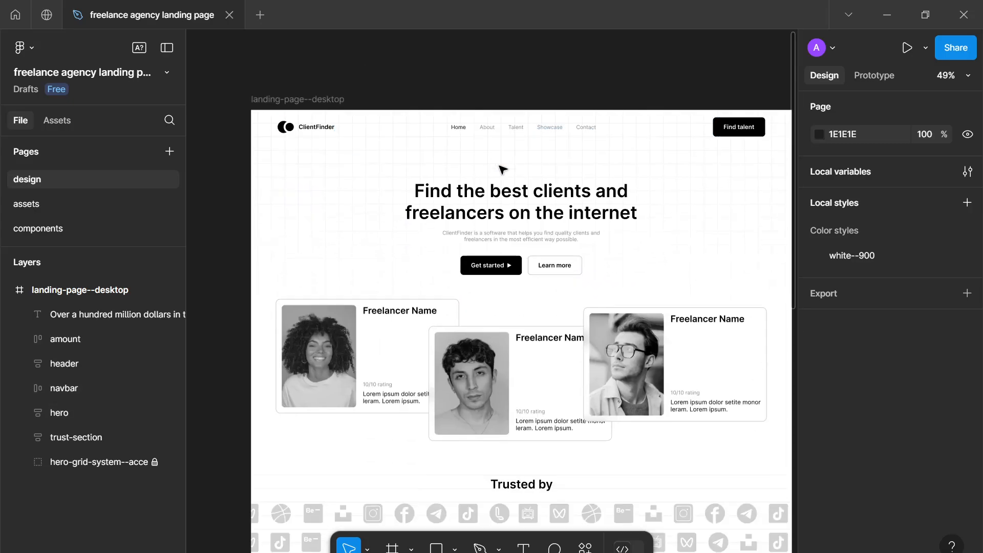
scroll(510, 280, down, 3)
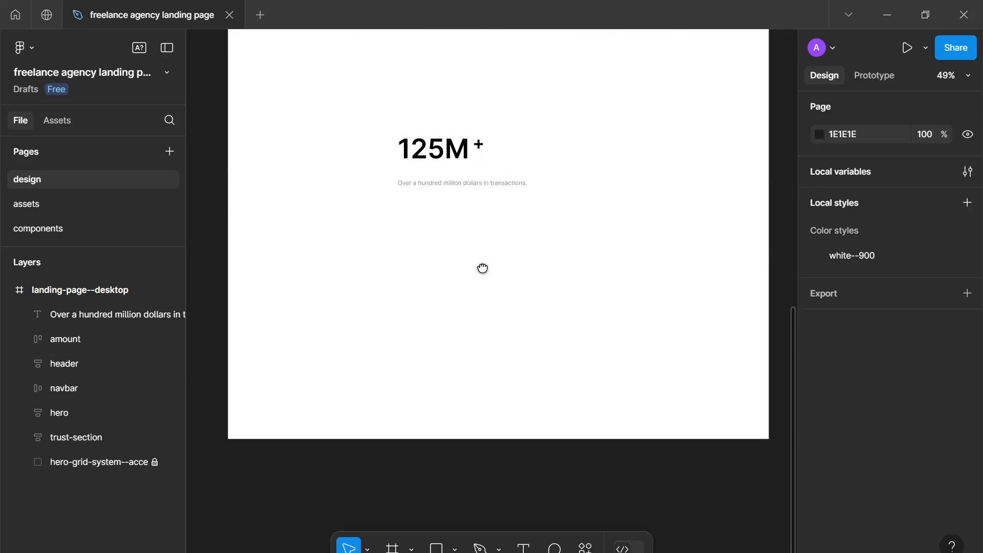
scroll(482, 270, up, 2)
scroll(500, 347, up, 1)
click(508, 263)
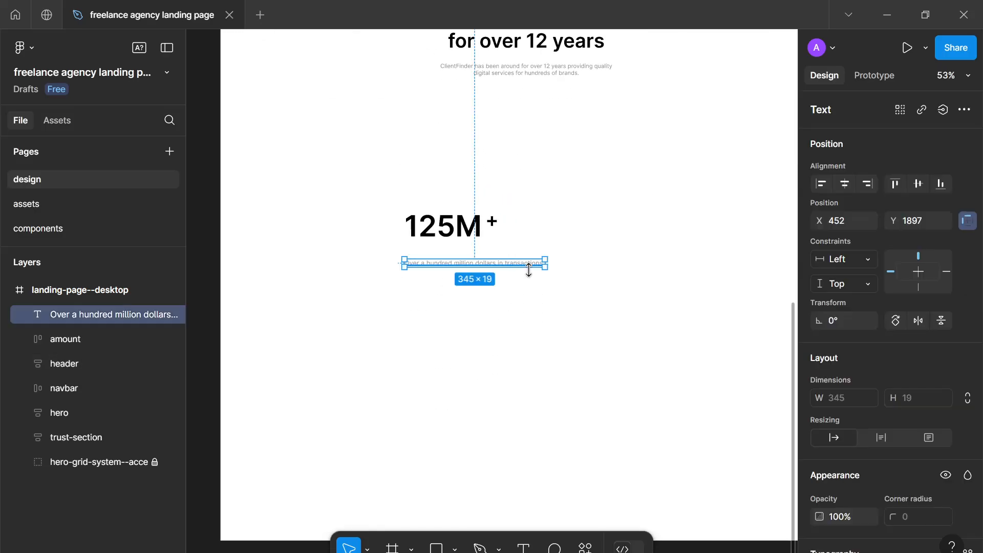
Narrow the transactions caption to a width of 190 so it wraps onto two lines, and move it closer beneath 125M +.
drag(549, 263, 476, 271)
click(488, 324)
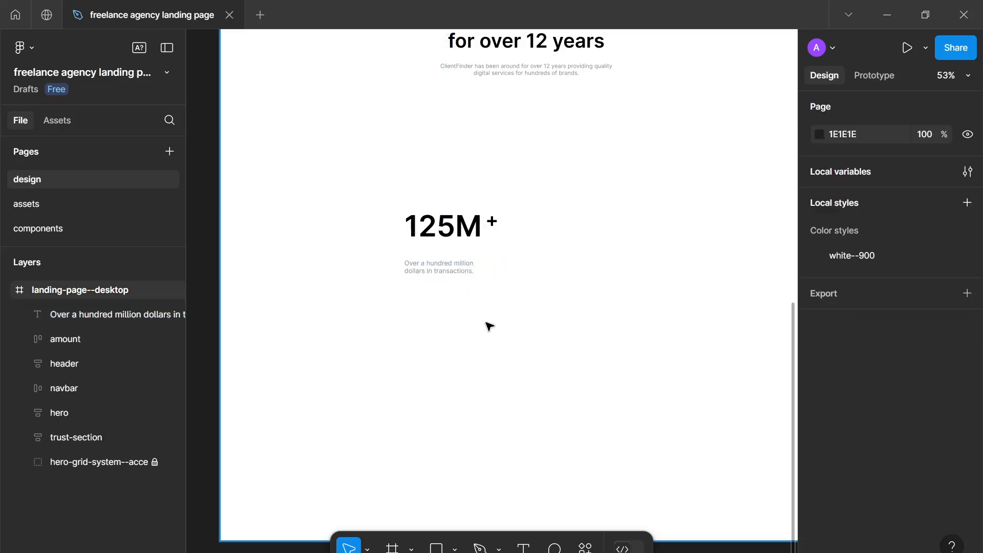
scroll(486, 324, down, 2)
scroll(486, 323, up, 1)
click(463, 280)
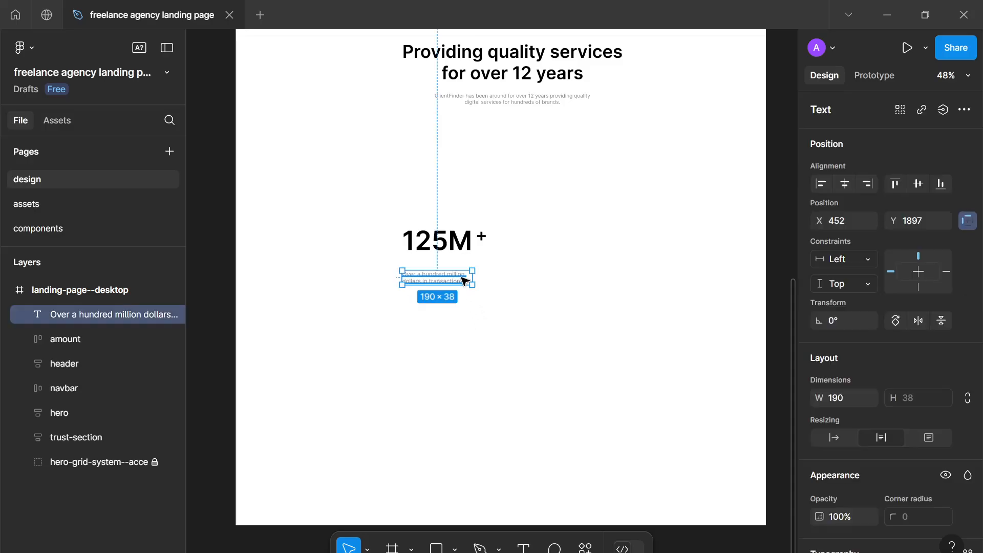
drag(465, 281, 465, 276)
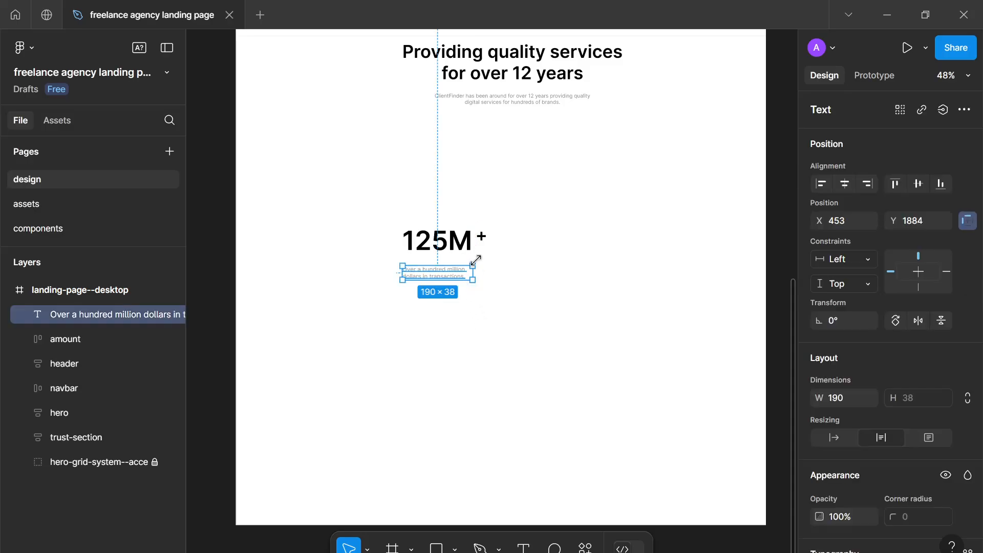
click(417, 296)
Wrap the 125M + statistic and its caption in a vertical auto layout frame named platform-transactions.
drag(468, 369, 377, 229)
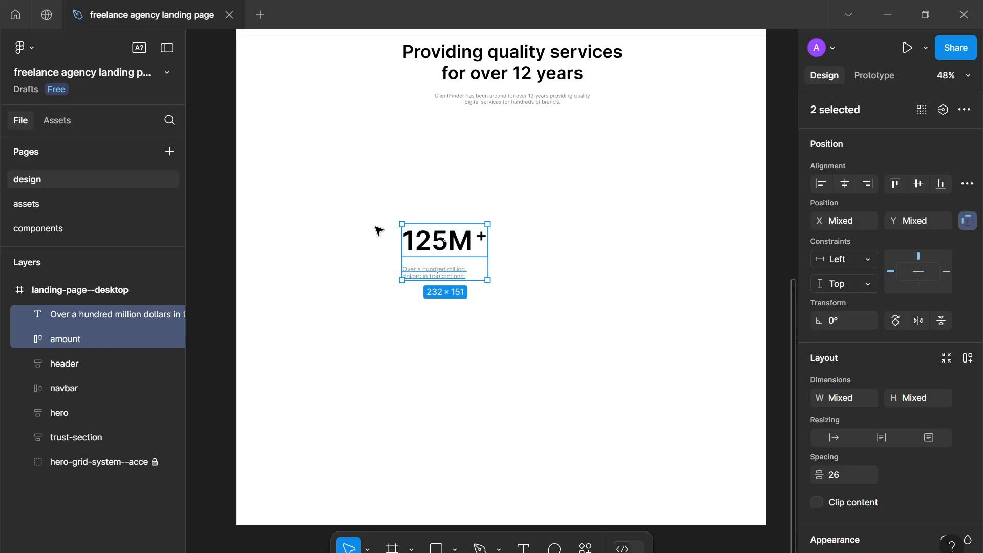
key(shift+a)
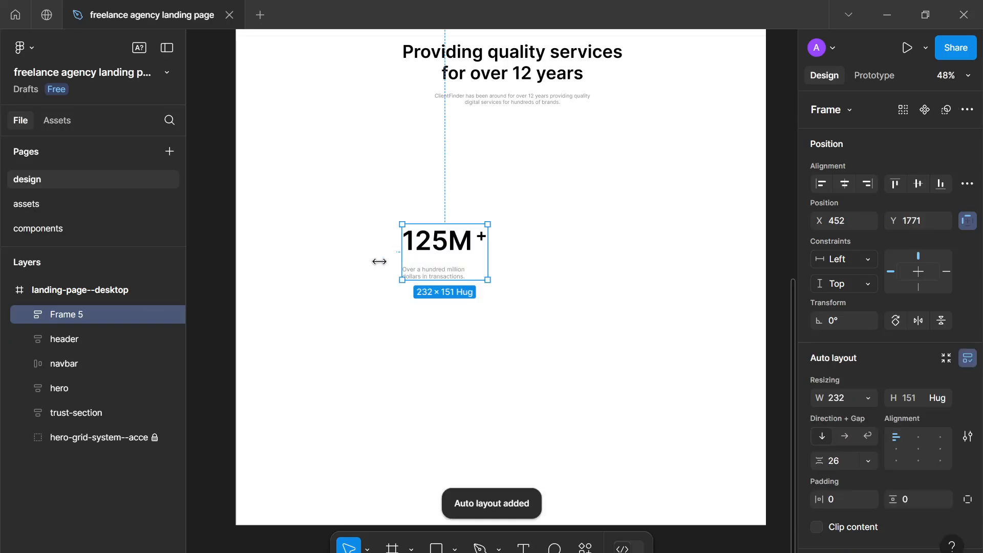
double_click(87, 315)
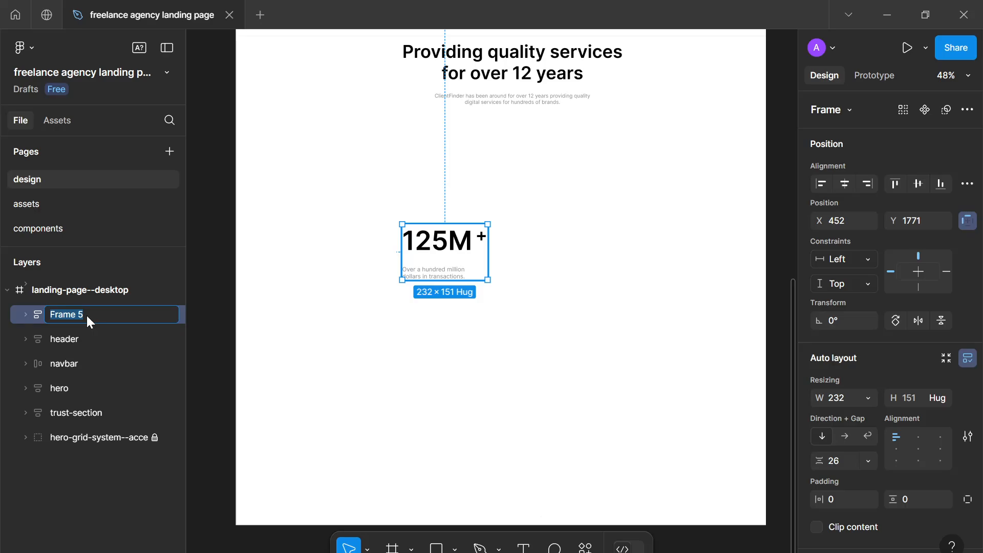
text(platform-transactions)
click(397, 377)
Set the platform-transactions frame's horizontal and vertical padding to 16.
click(461, 267)
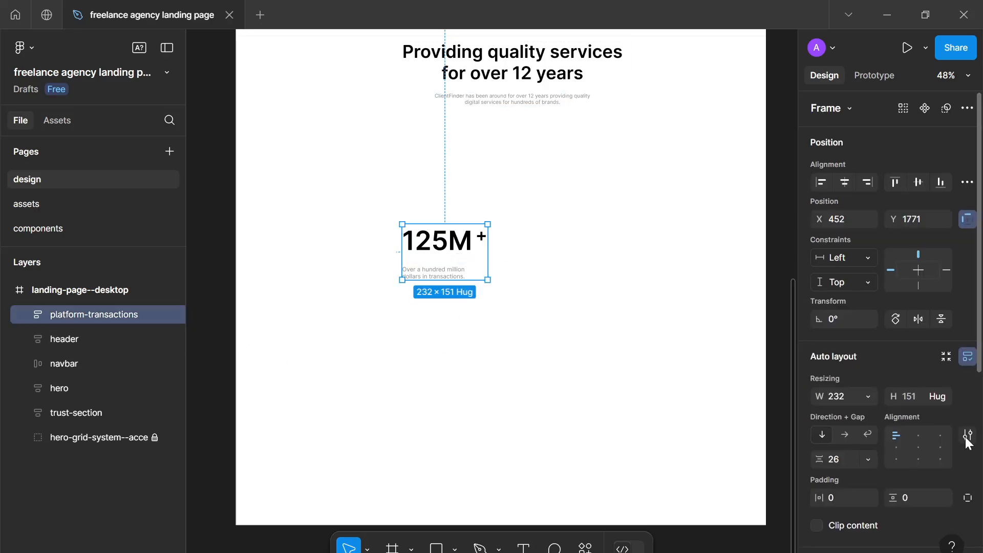
scroll(967, 441, down, 3)
click(920, 346)
text(1)
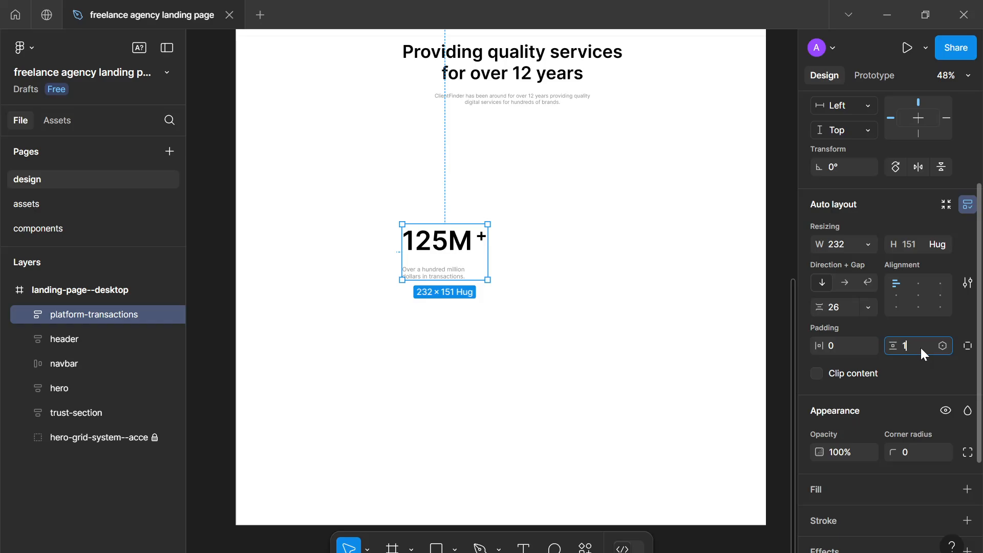
text(6)
click(842, 342)
text(16)
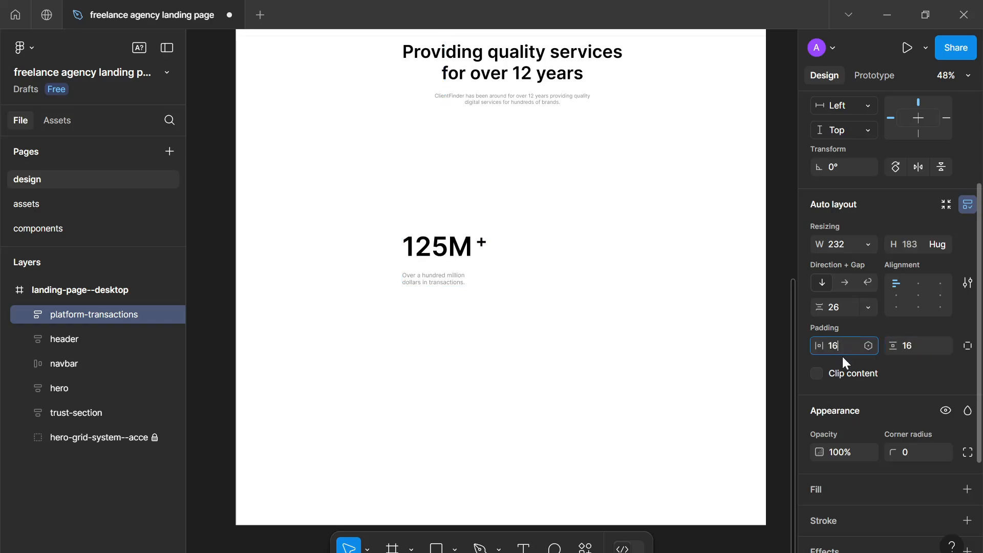
Set the platform-transactions frame's gap to Auto and its width to Hug contents.
scroll(860, 307, down, 3)
click(843, 159)
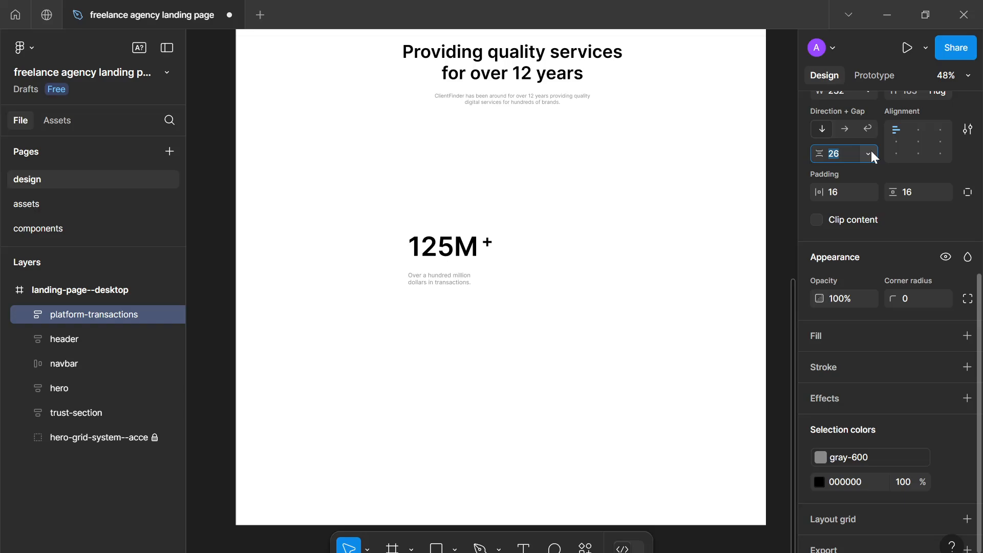
click(868, 153)
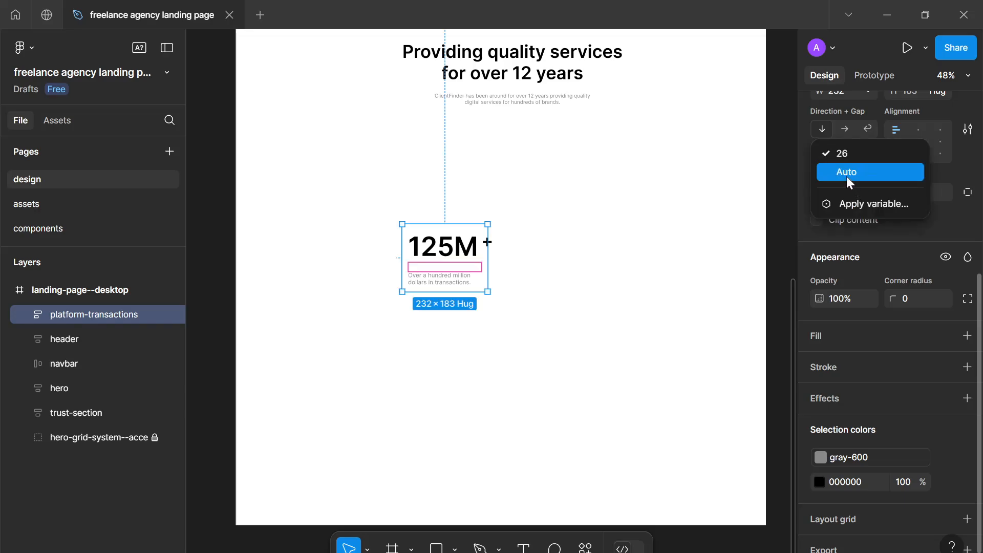
click(847, 175)
scroll(869, 253, up, 5)
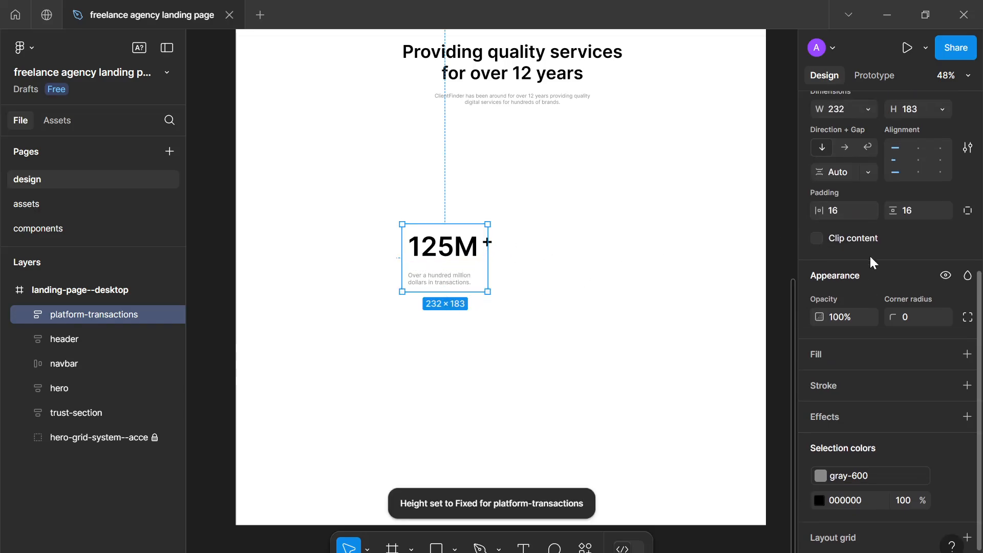
click(866, 329)
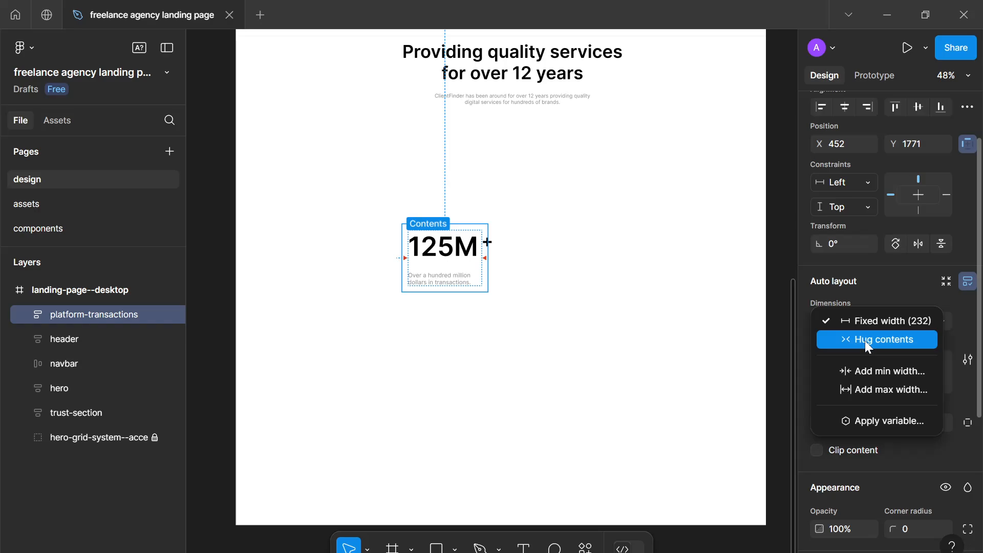
click(865, 340)
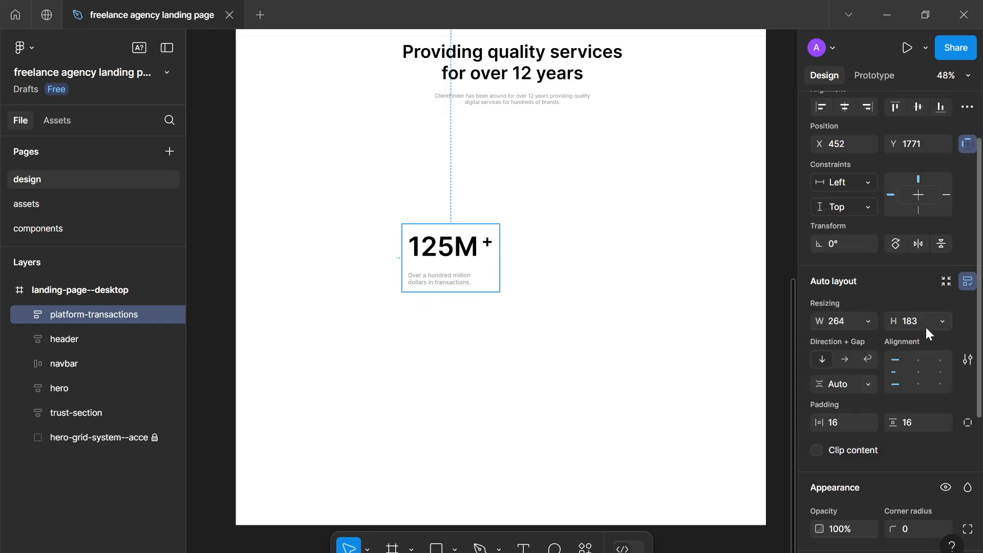
Stretch the platform-transactions frame downward to a height of 217, spreading the statistic and caption apart.
drag(694, 321, 693, 322)
scroll(851, 301, down, 2)
scroll(860, 287, up, 2)
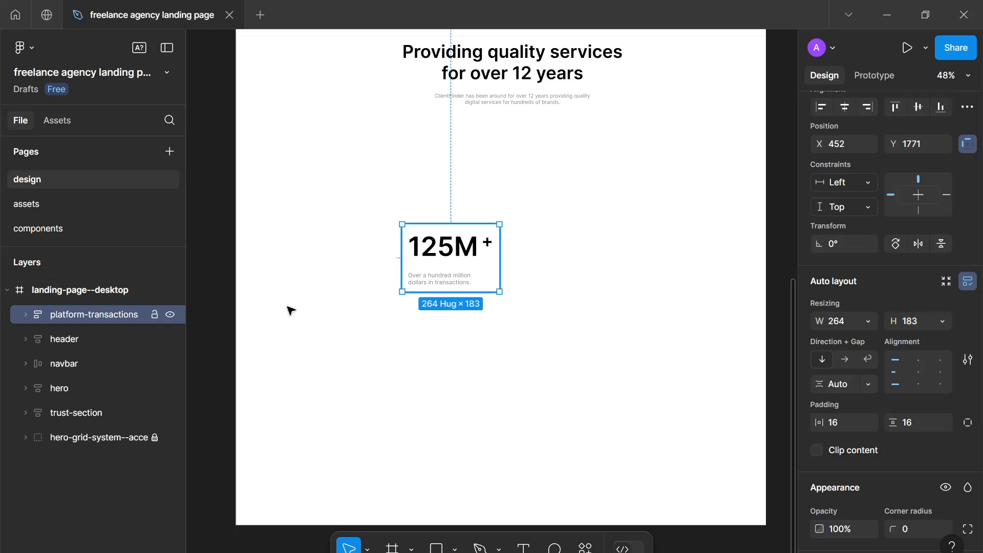
mouse_move(437, 291)
mouse_down()
mouse_move(445, 352)
mouse_move(453, 299)
mouse_move(447, 317)
mouse_move(446, 304)
mouse_up()
Set the corner radius of the platform-transactions frame to 8.
scroll(825, 386, down, 1)
scroll(826, 386, down, 3)
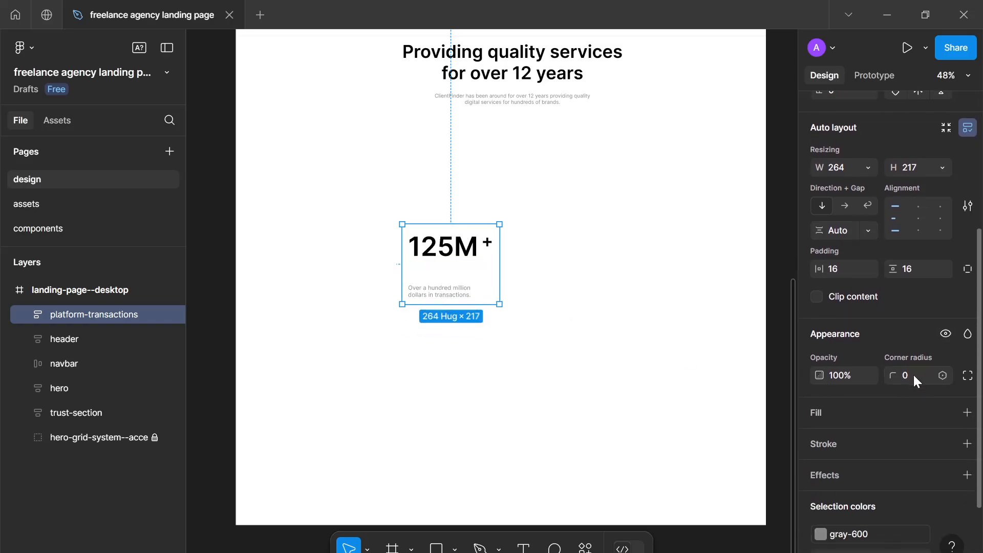
text(8)
key(Return)
Add a stroke in the gray-800 library color to the platform-transactions frame.
scroll(912, 379, down, 2)
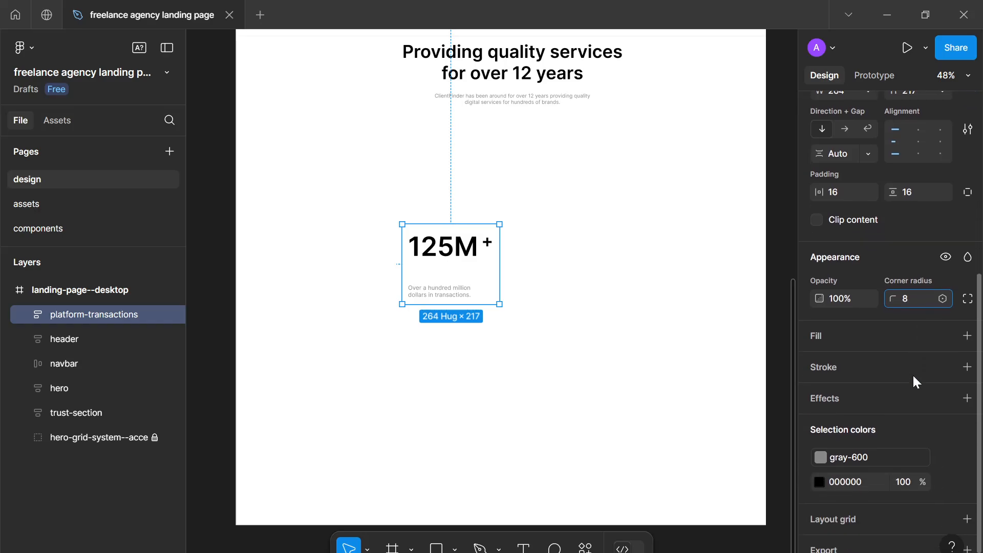
click(966, 368)
click(947, 370)
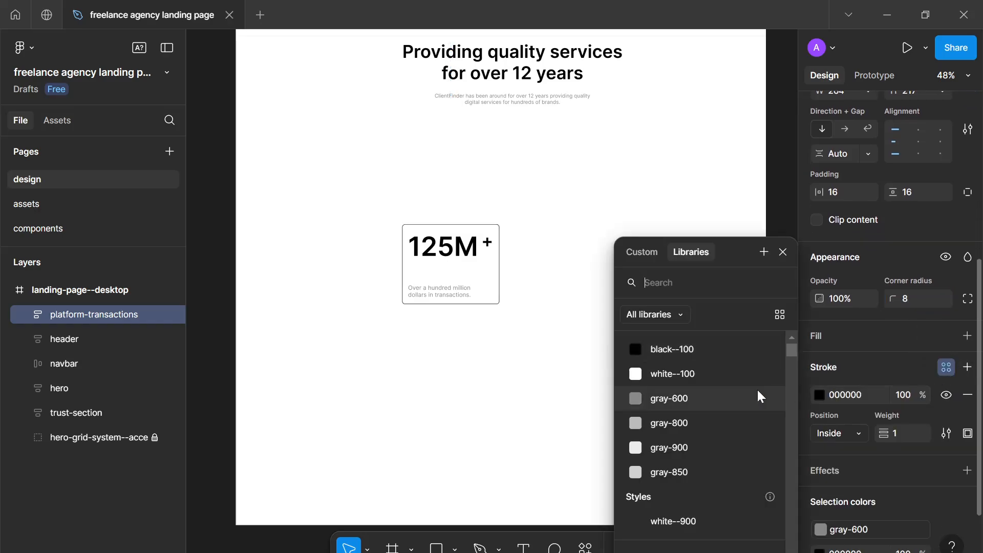
click(696, 424)
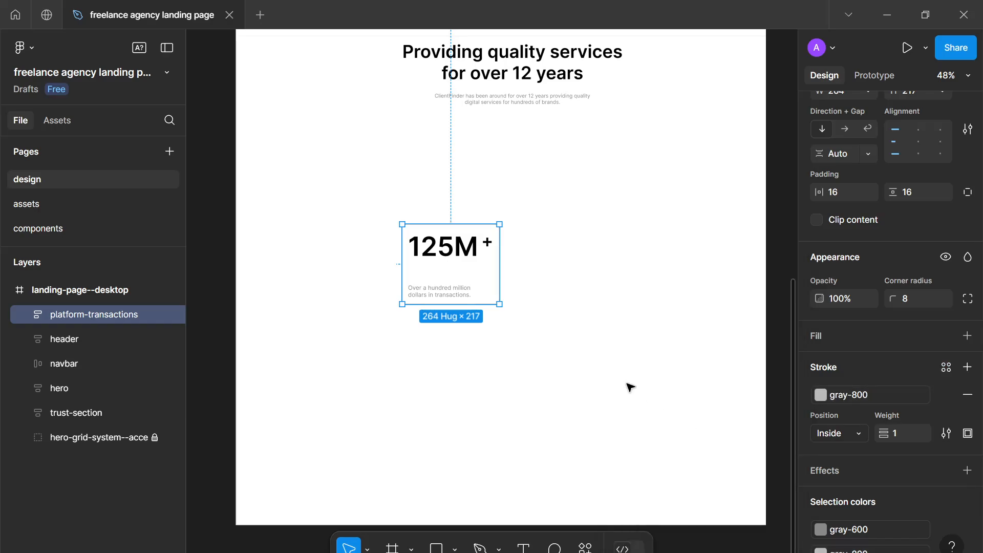
click(619, 384)
Move the platform-transactions card up and to the left beneath the services header, to X 188, Y 1543.
scroll(449, 285, up, 2)
scroll(450, 284, up, 6)
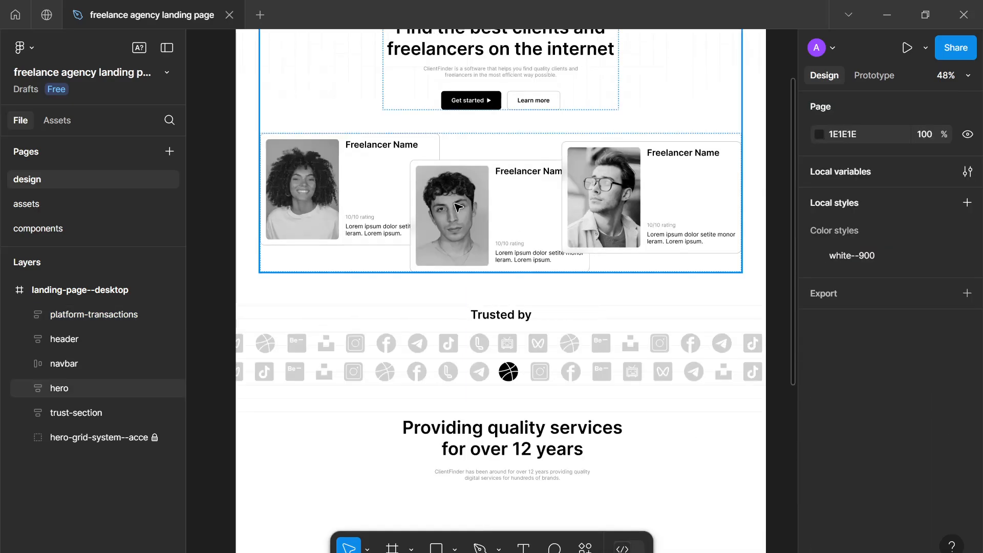
scroll(466, 289, down, 8)
scroll(463, 276, up, 2)
scroll(461, 261, up, 2)
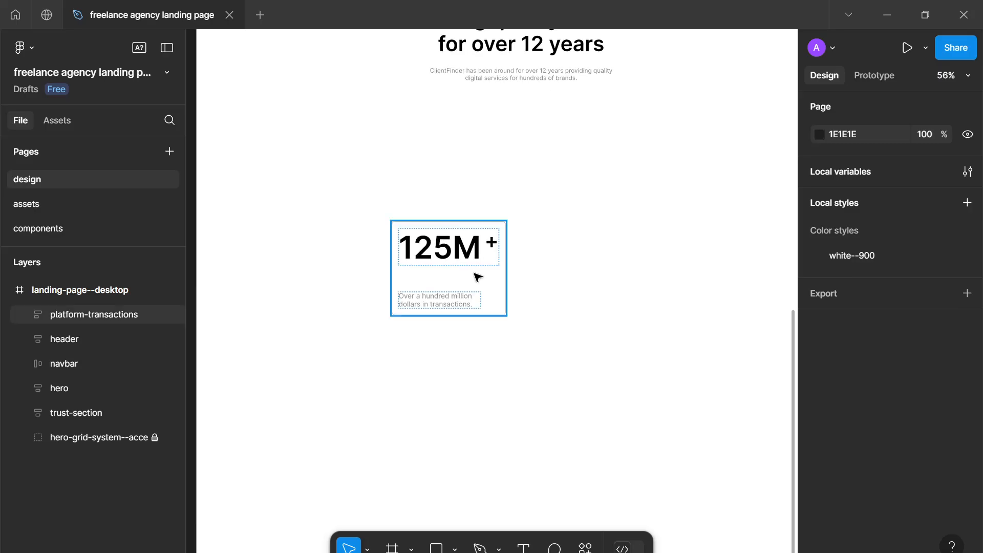
click(467, 276)
click(583, 321)
mouse_move(420, 271)
mouse_down()
mouse_move(451, 257)
mouse_move(512, 259)
mouse_move(430, 248)
mouse_move(406, 209)
mouse_move(364, 202)
mouse_move(366, 211)
mouse_up()
scroll(451, 258, down, 3)
scroll(453, 261, up, 1)
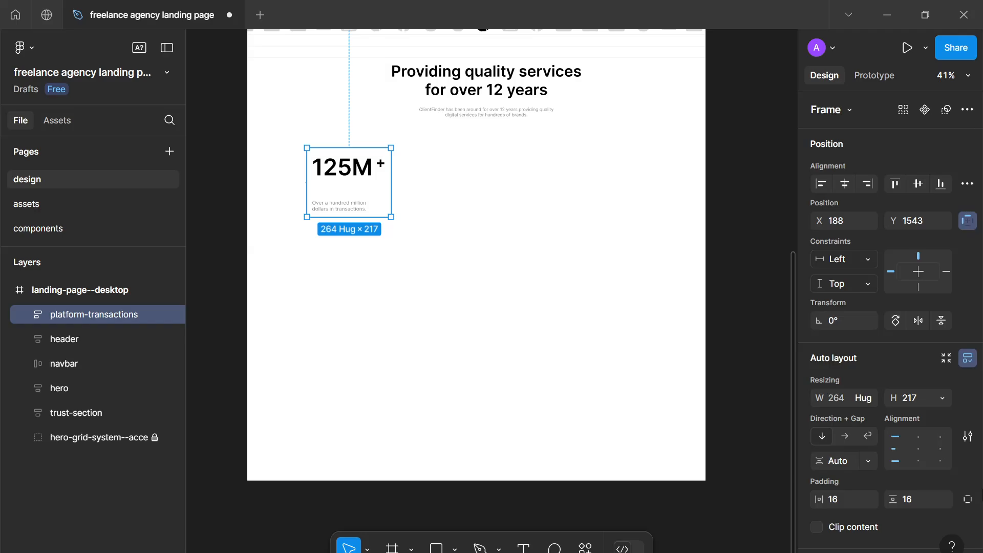
Fill the platform-transactions card with the white--100 library color.
scroll(942, 458, down, 5)
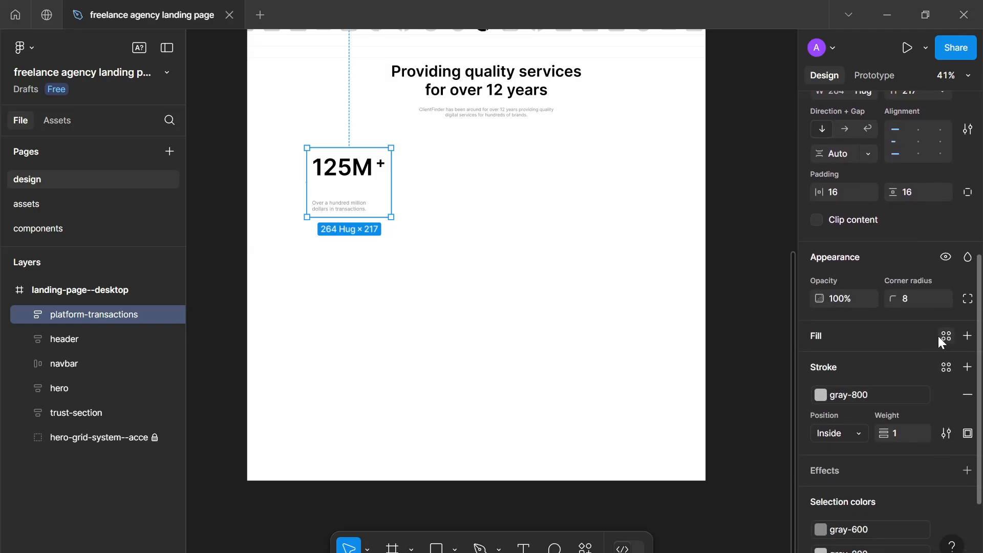
click(940, 335)
click(729, 369)
Move the 125M + card out onto the empty canvas and back into the landing page, below the services header near the left margin.
scroll(496, 328, down, 3)
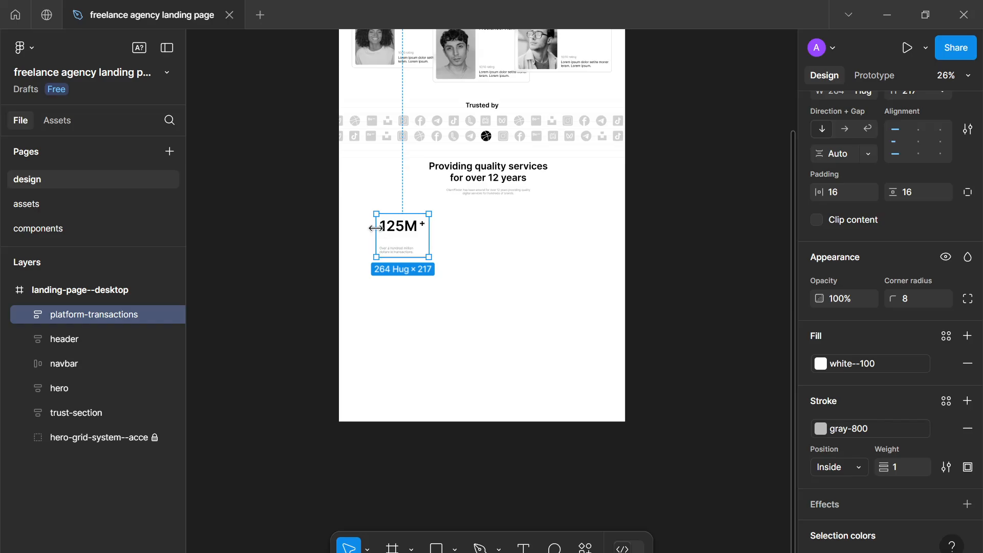
drag(373, 226, 235, 253)
click(229, 302)
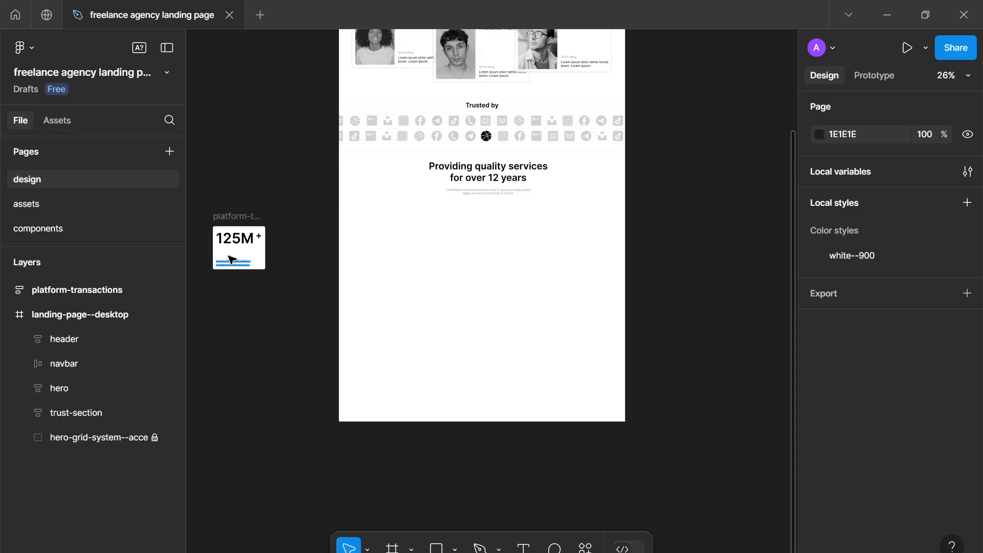
drag(229, 256, 394, 257)
click(425, 307)
scroll(418, 290, up, 1)
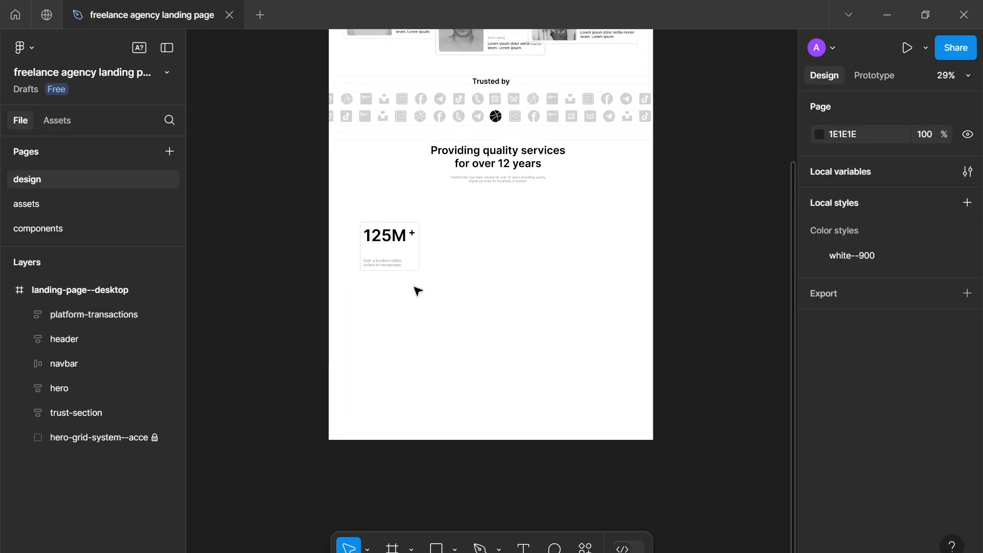
scroll(417, 291, down, 1)
scroll(417, 291, up, 2)
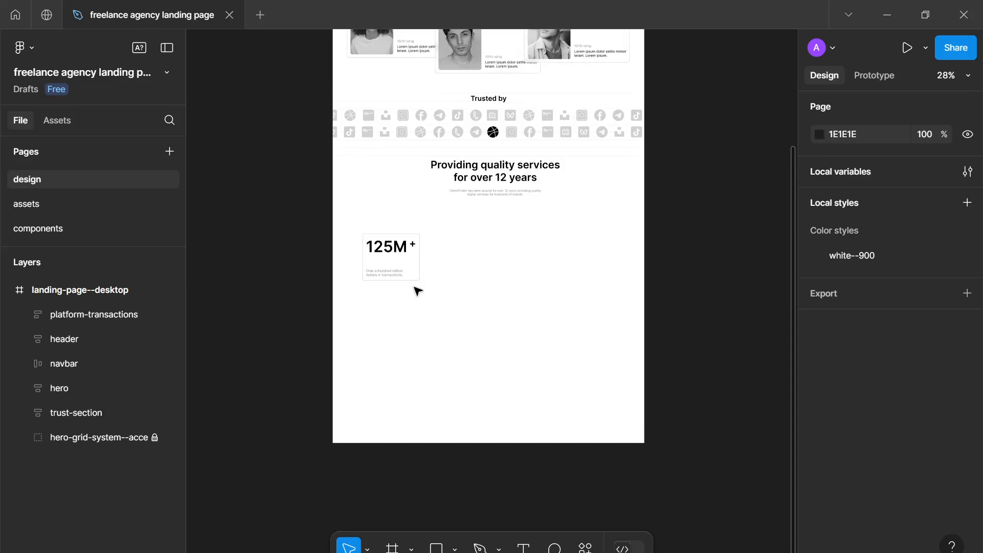
scroll(417, 291, up, 2)
scroll(417, 291, down, 2)
drag(418, 291, 420, 260)
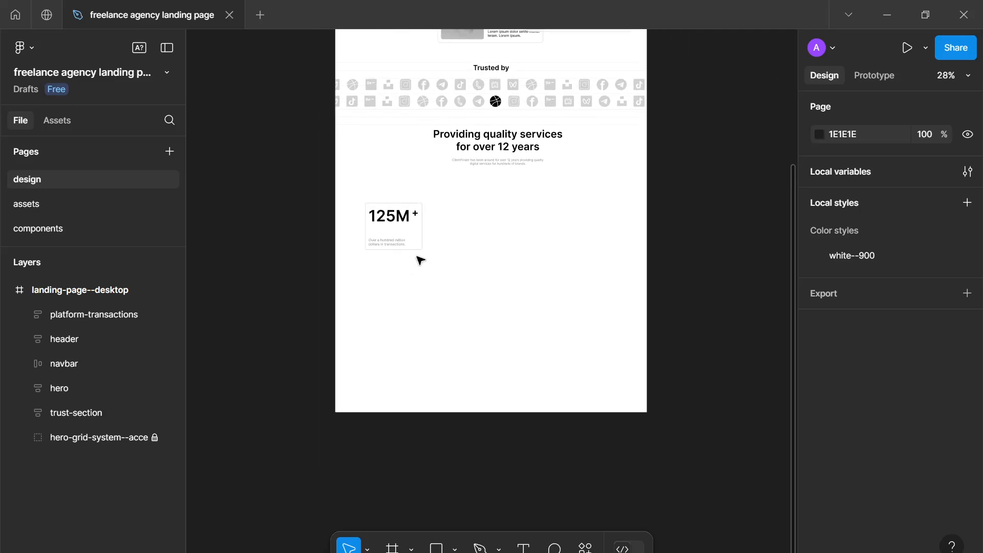
scroll(419, 260, up, 2)
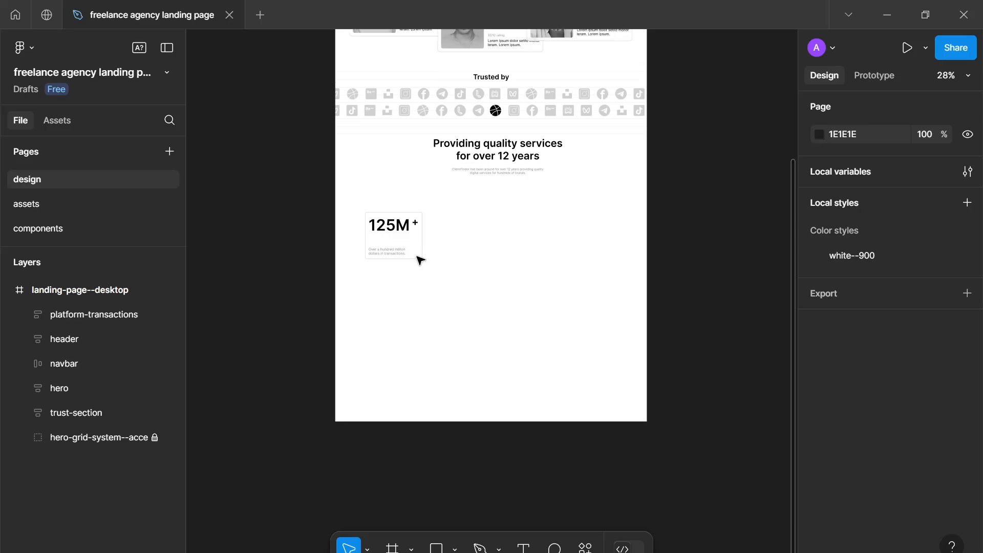
scroll(418, 260, down, 2)
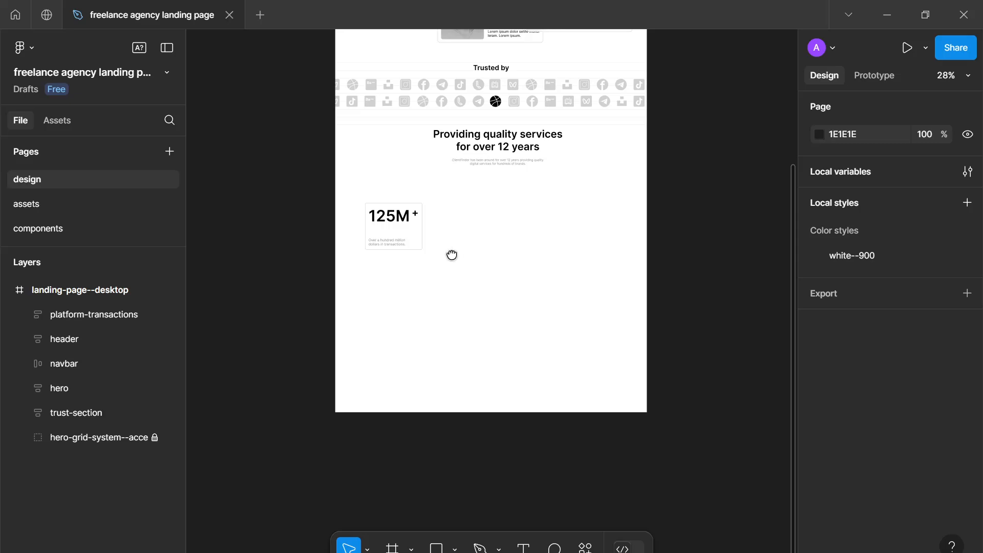
scroll(425, 278, up, 3)
click(332, 245)
key(Escape)
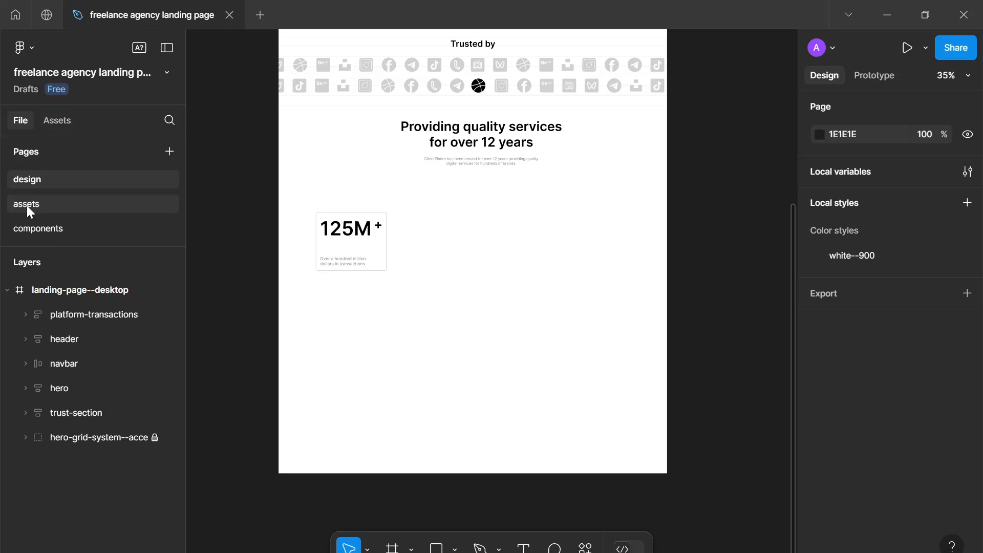
Open the assets page and examine the icons, portrait avatars and photo in the part-5 frame.
click(28, 207)
scroll(254, 172, up, 1)
scroll(255, 171, down, 2)
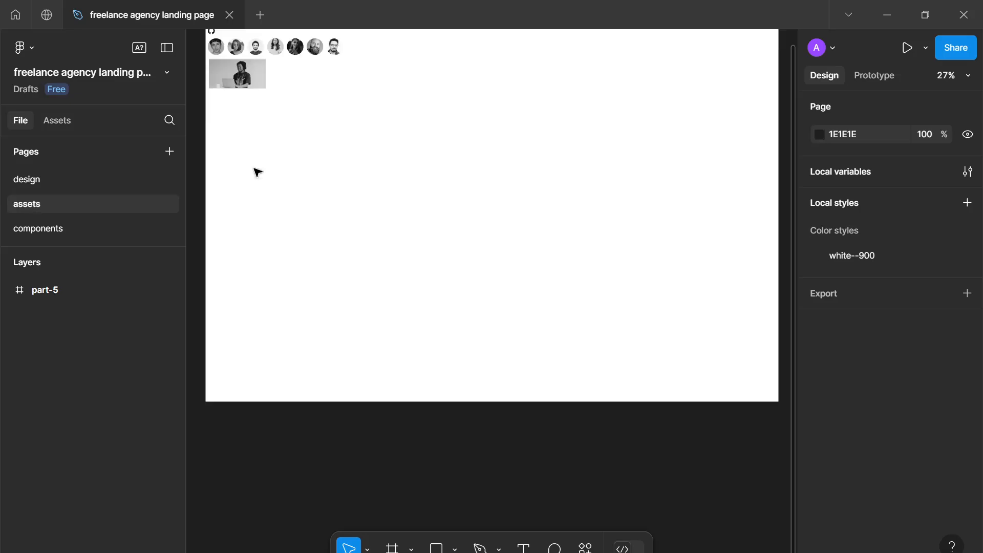
scroll(256, 172, up, 1)
drag(260, 174, 314, 319)
scroll(324, 221, up, 1)
scroll(290, 198, up, 1)
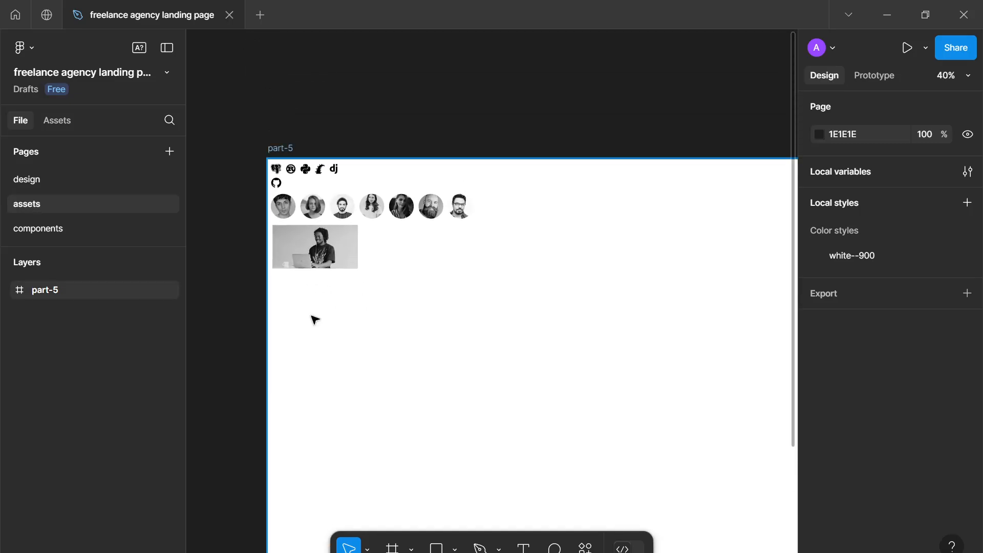
scroll(314, 318, up, 2)
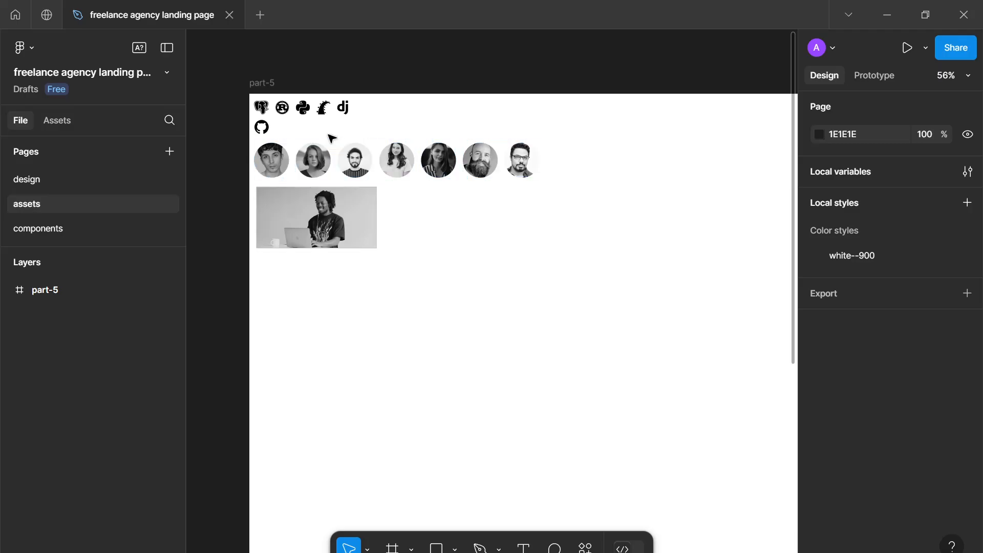
scroll(384, 197, up, 3)
scroll(314, 255, up, 3)
scroll(314, 255, down, 2)
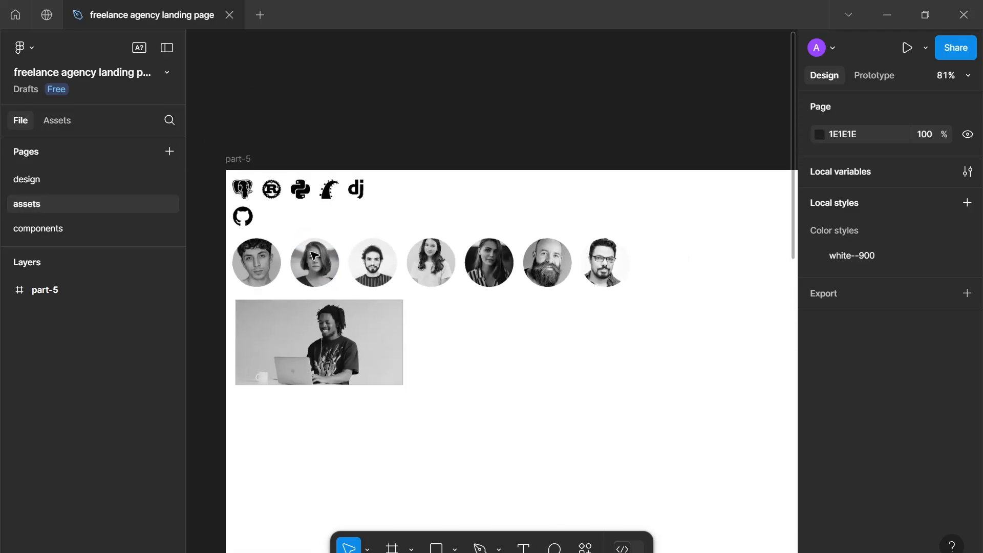
Copy the GitHub icon from the part-5 assets frame and paste it into the landing page on the design page.
scroll(395, 252, up, 4)
scroll(314, 265, up, 1)
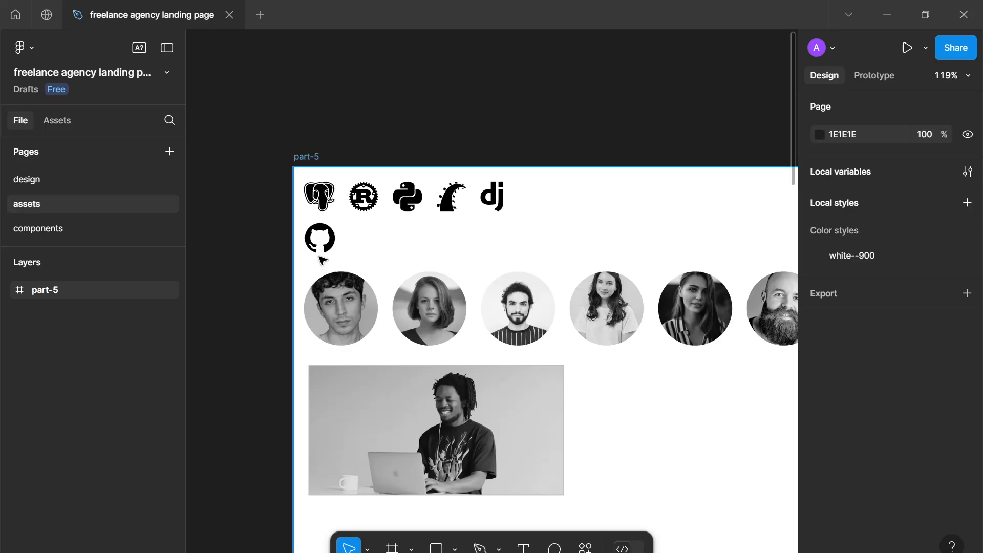
click(334, 250)
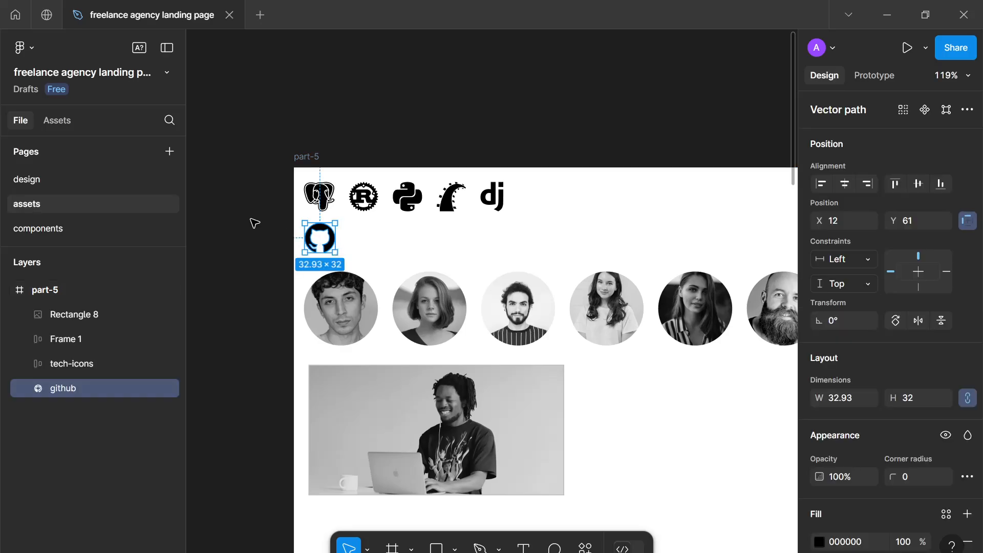
click(76, 172)
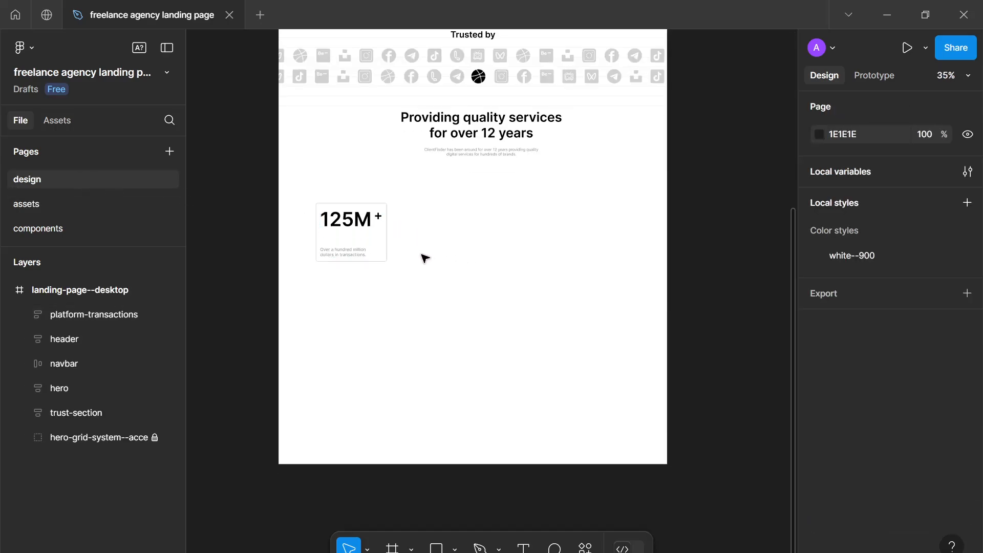
key(ctrl+v)
scroll(424, 256, up, 5)
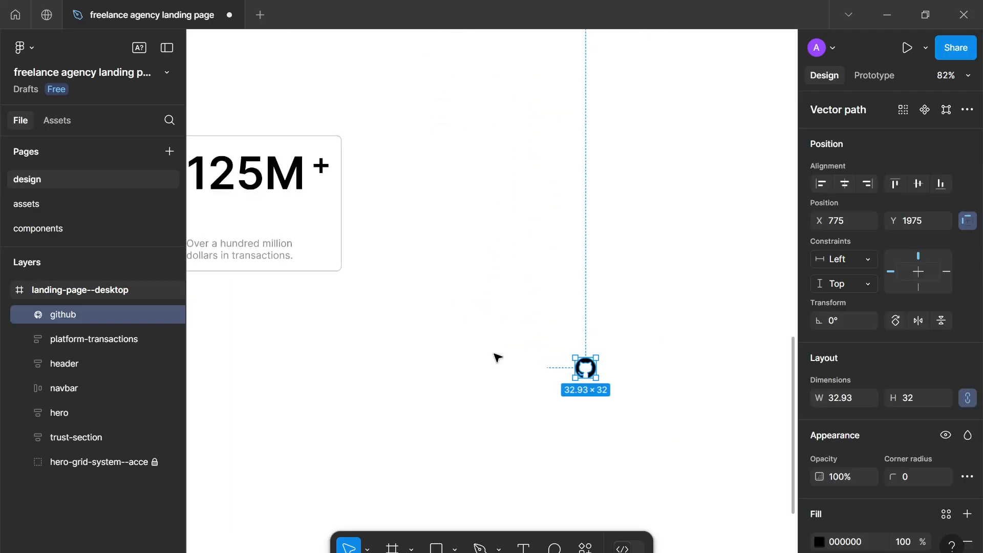
drag(496, 355, 412, 274)
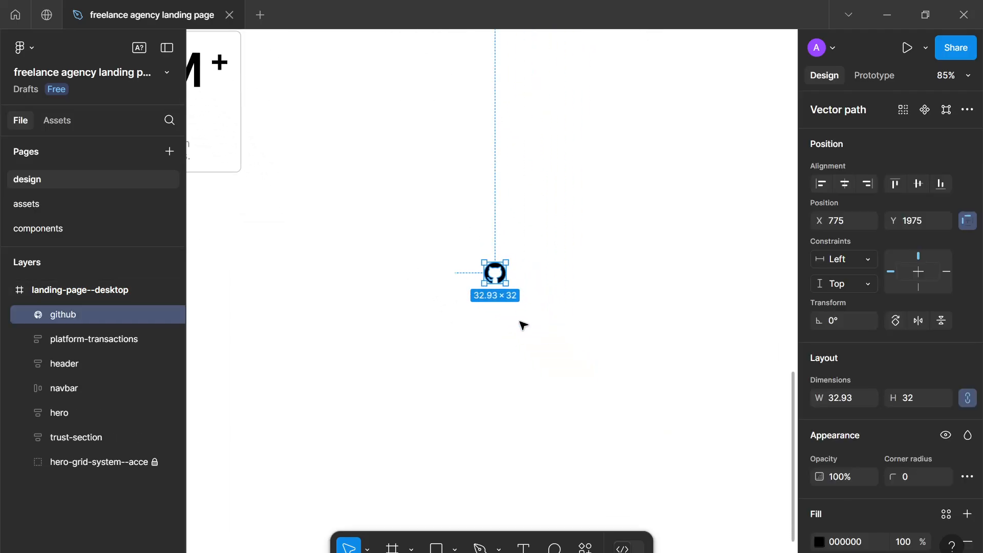
Wrap the GitHub icon in an auto-layout frame and rename the frame main-icon.
key(shift+a)
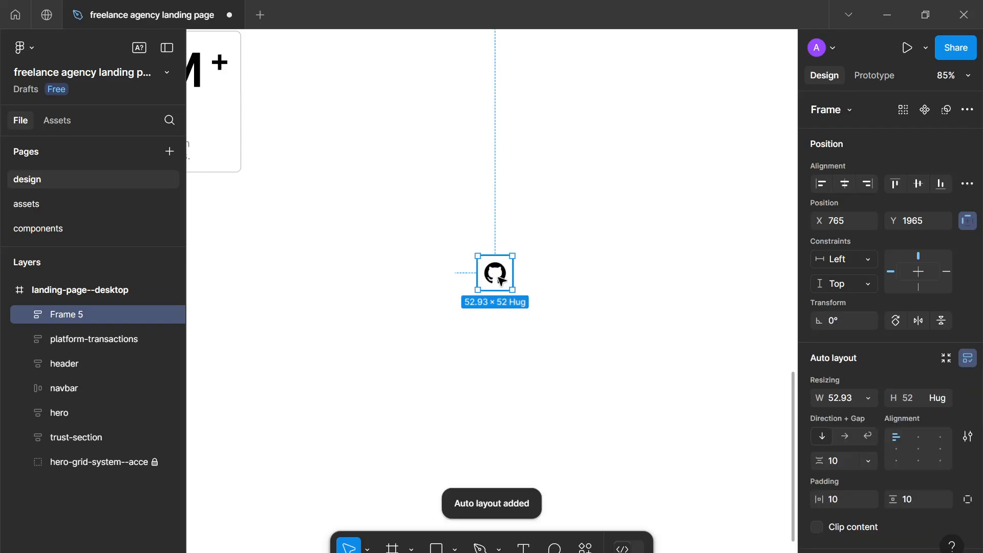
double_click(501, 281)
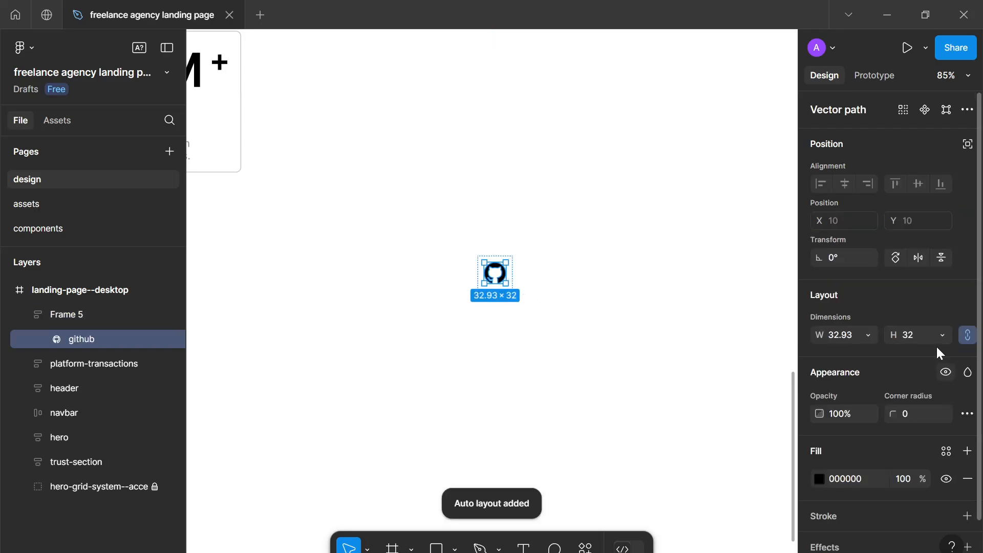
click(434, 370)
click(506, 270)
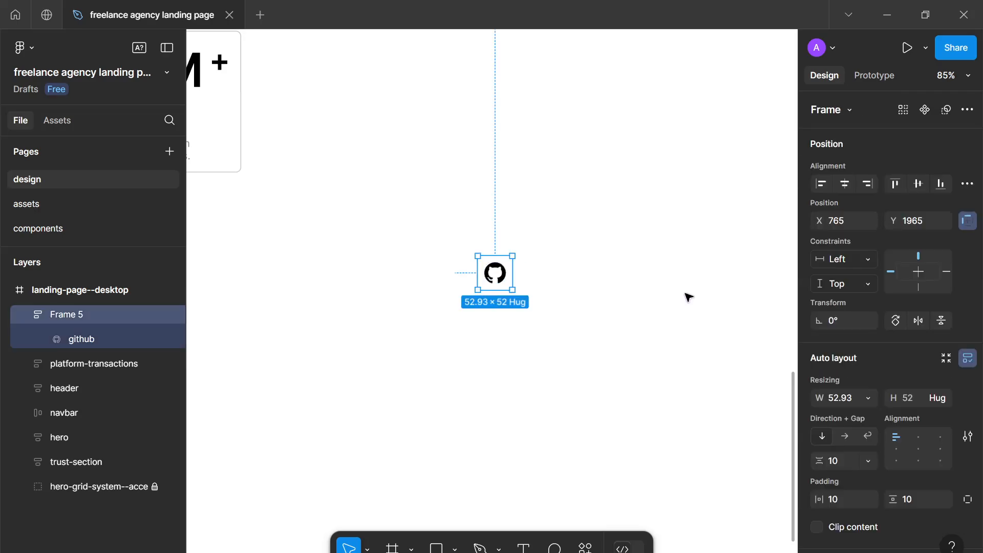
scroll(858, 373, down, 3)
scroll(791, 349, down, 1)
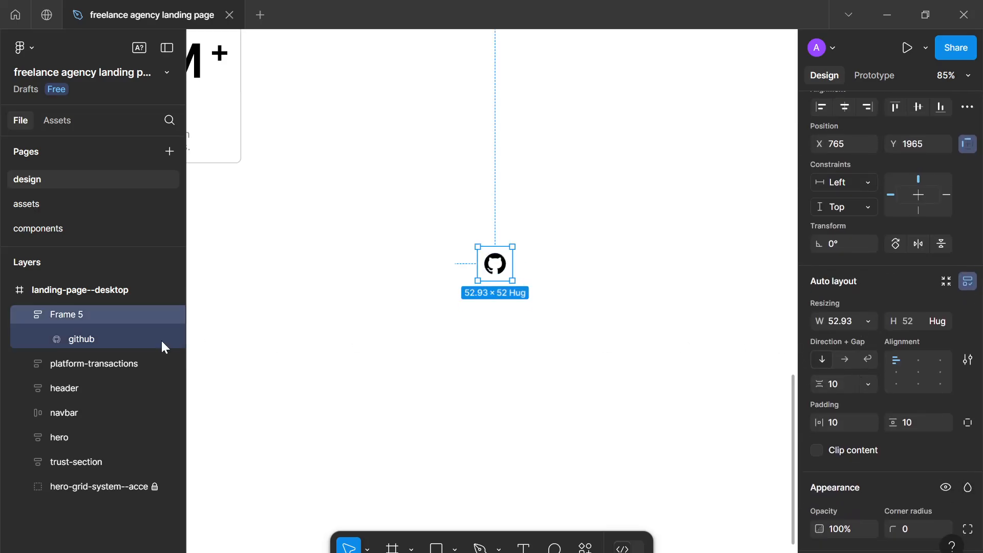
double_click(94, 316)
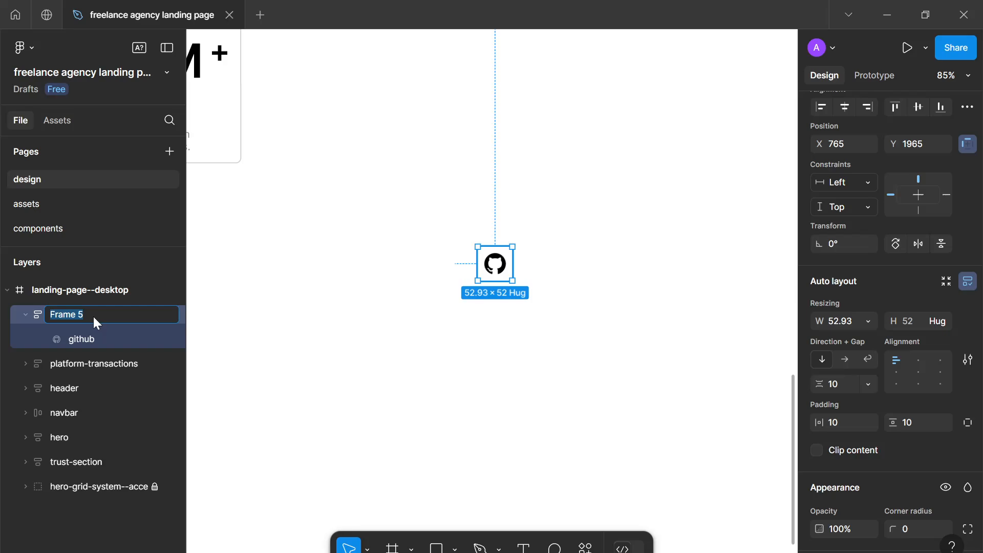
text(main-icon)
key(Return)
Set the main-icon frame's gap to 0 and its horizontal and vertical padding to 8.
scroll(902, 389, down, 3)
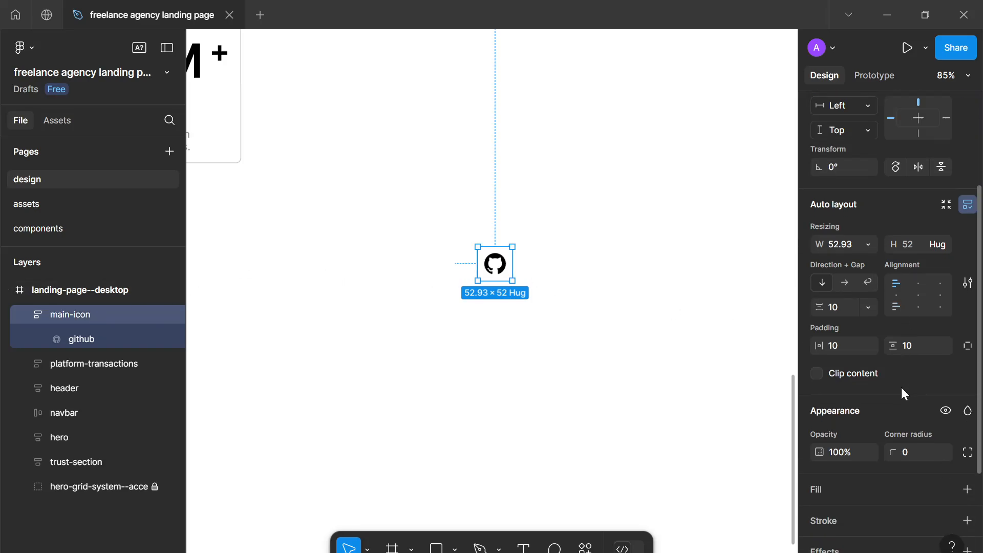
click(854, 303)
click(852, 347)
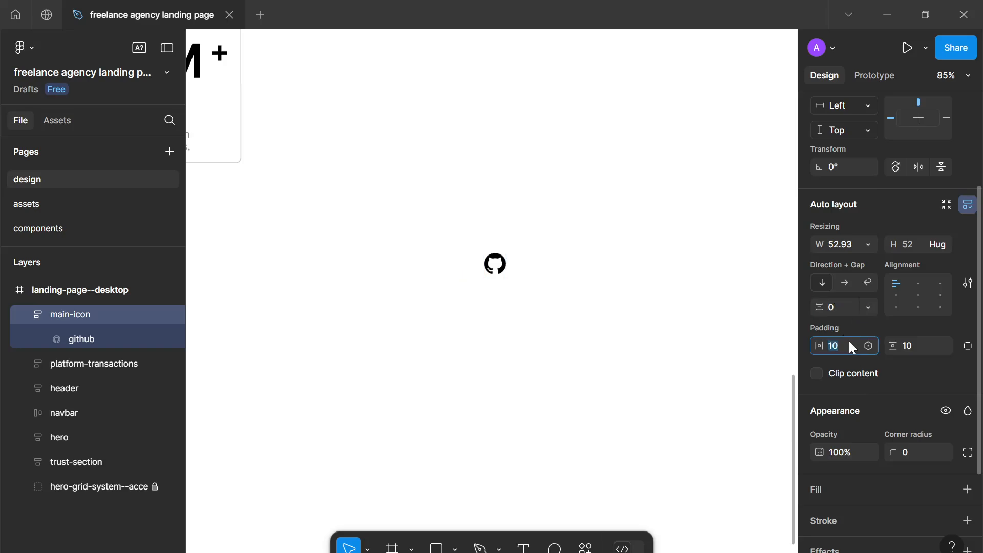
text(8)
key(Return)
click(911, 347)
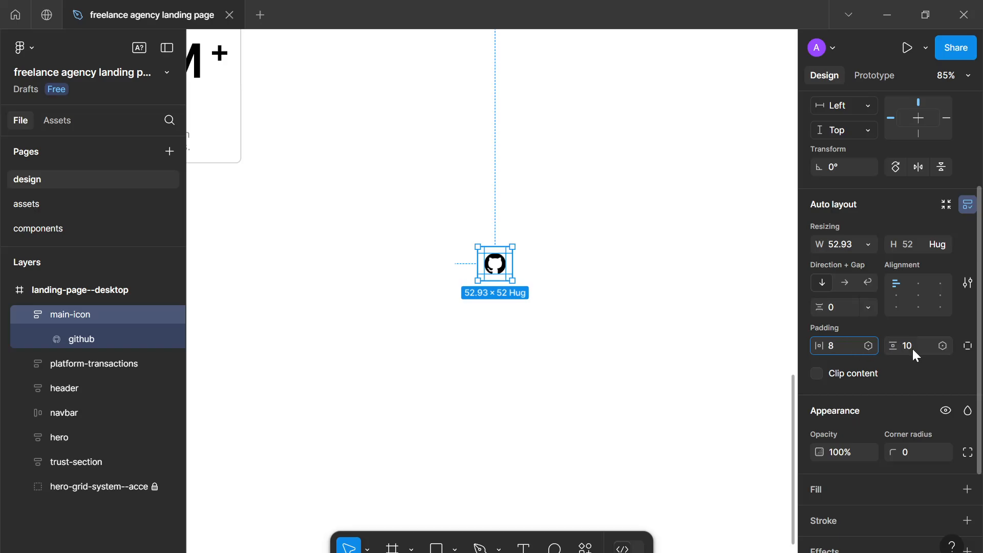
text(8)
key(ctrl+k)
key(Escape)
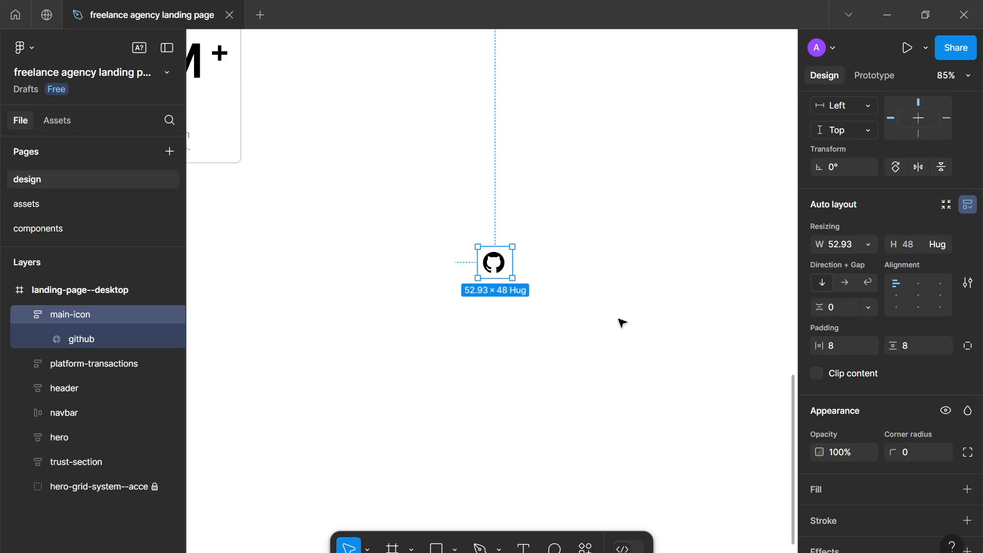
Add an inside stroke of weight 1 to the main-icon frame in the gray-800 library color.
scroll(566, 276, down, 2)
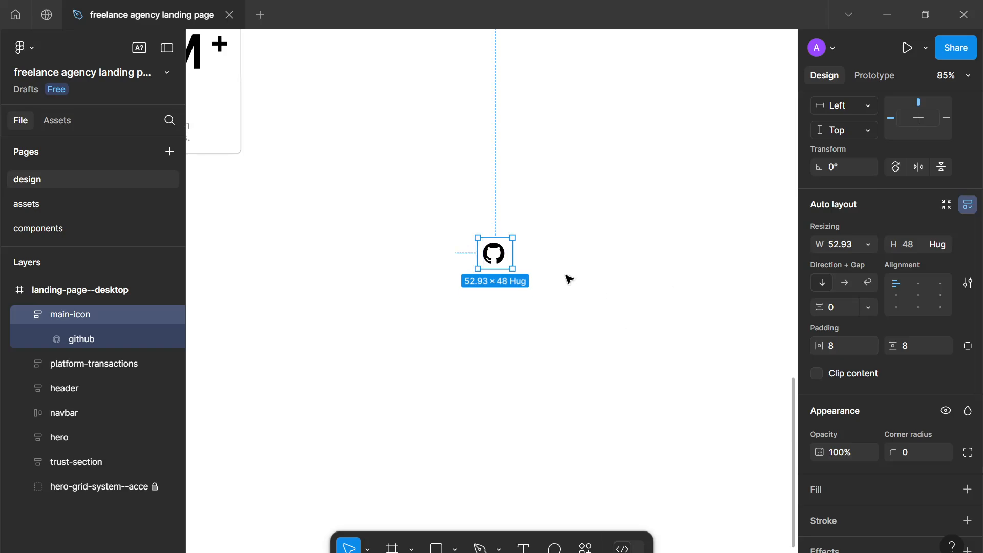
drag(556, 275, 545, 287)
scroll(910, 336, down, 3)
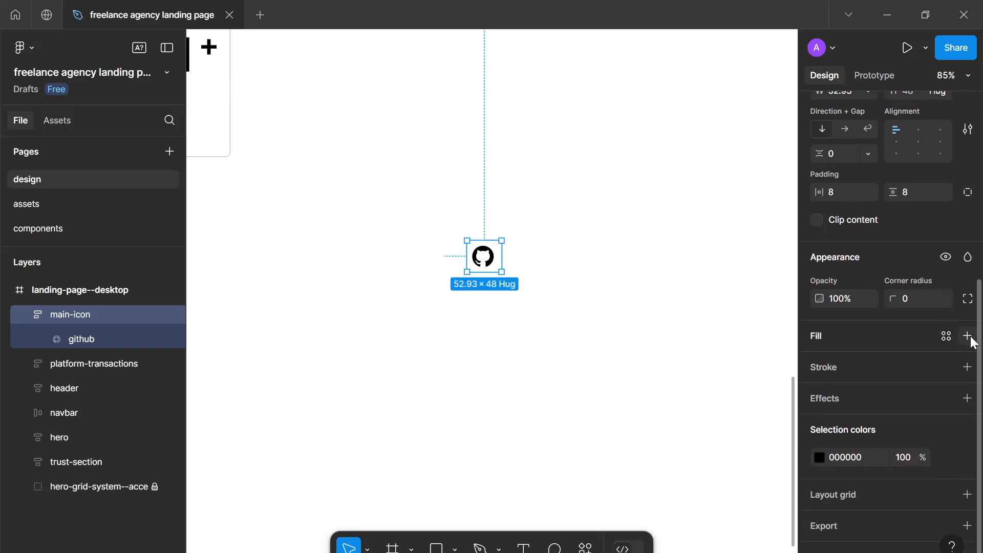
click(968, 367)
scroll(971, 372, down, 2)
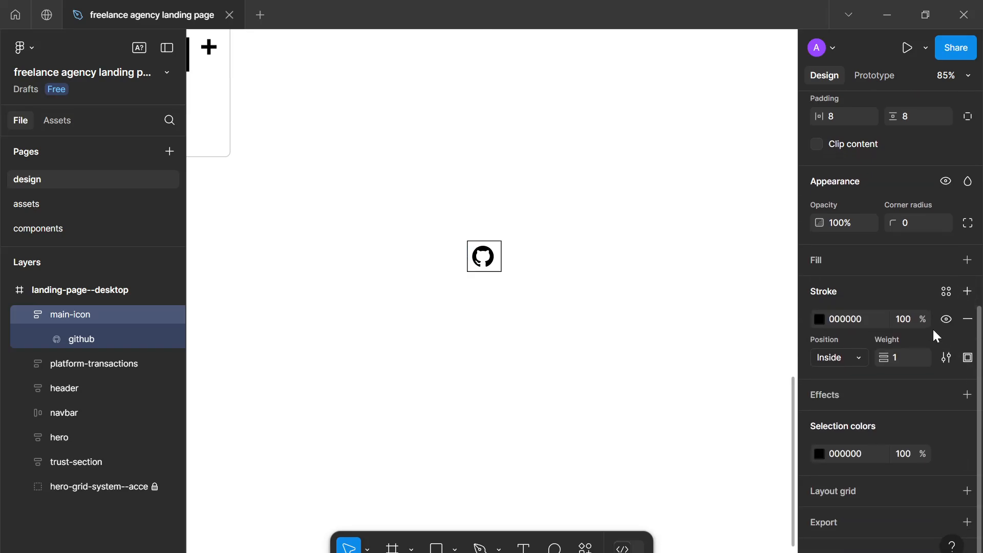
click(946, 290)
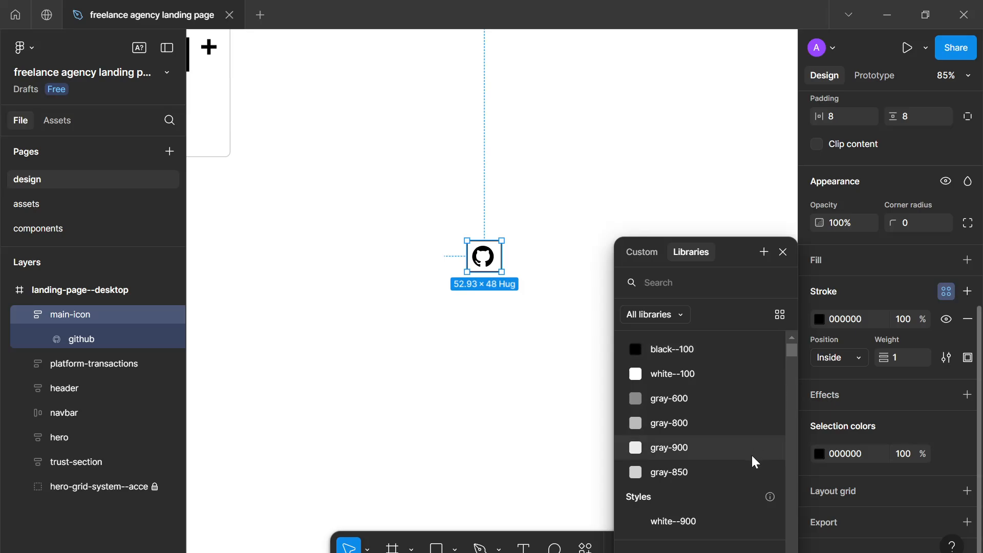
click(755, 426)
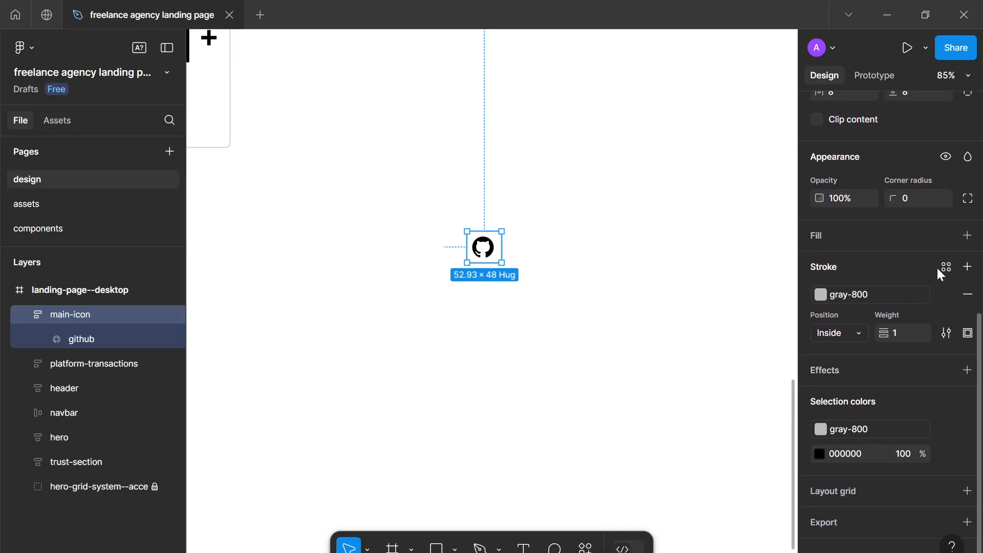
Add a white FFFFFF fill to the main-icon frame and round its corners with a radius of 8.
click(968, 236)
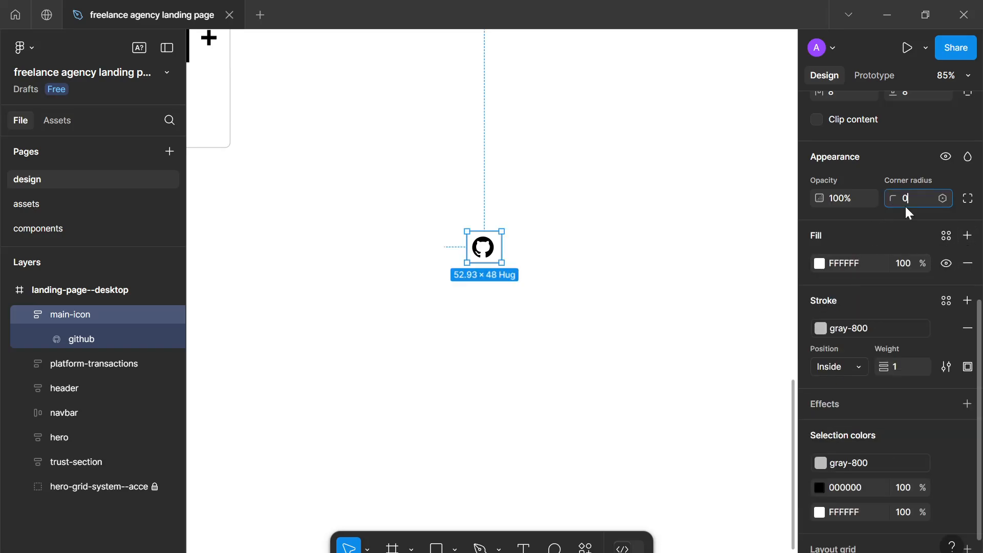
text(8)
click(819, 269)
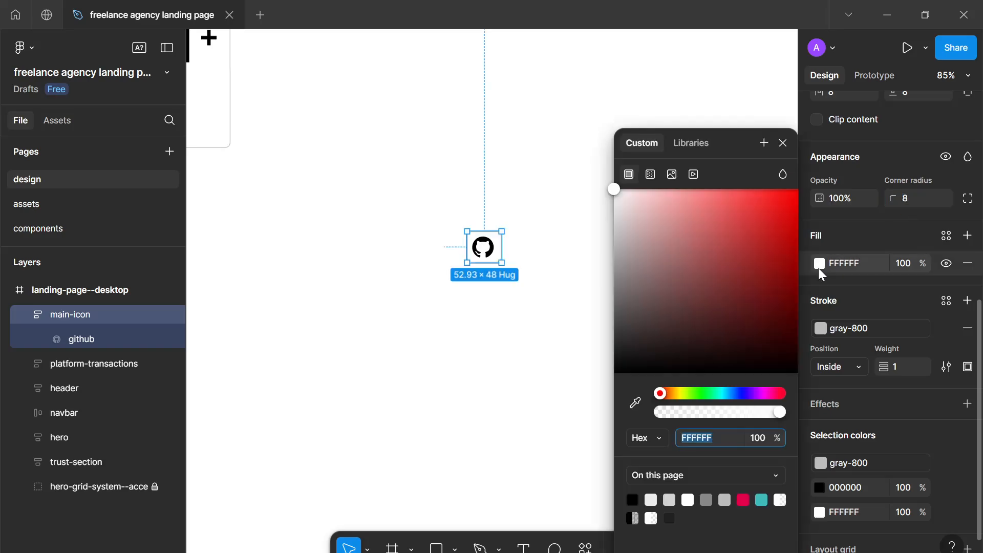
click(926, 197)
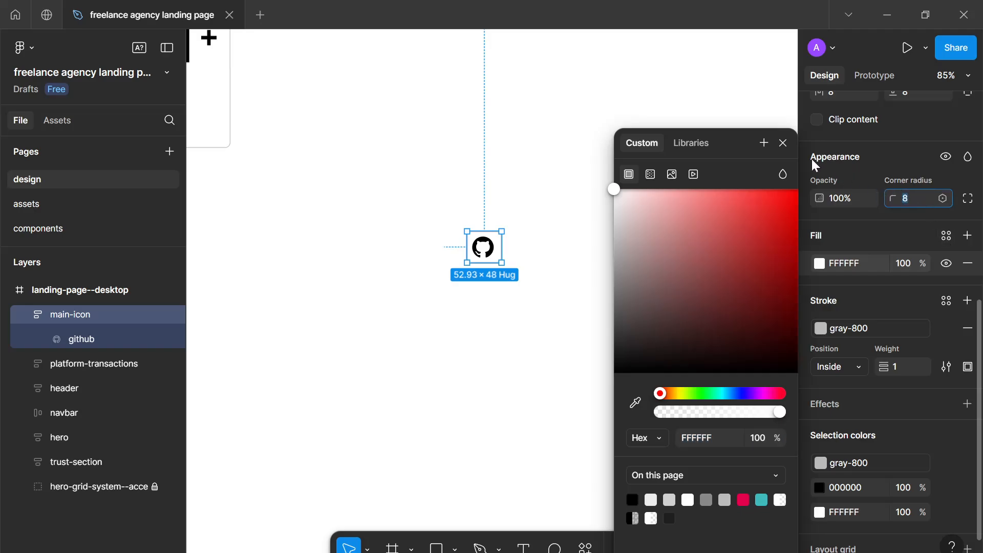
click(783, 143)
click(402, 339)
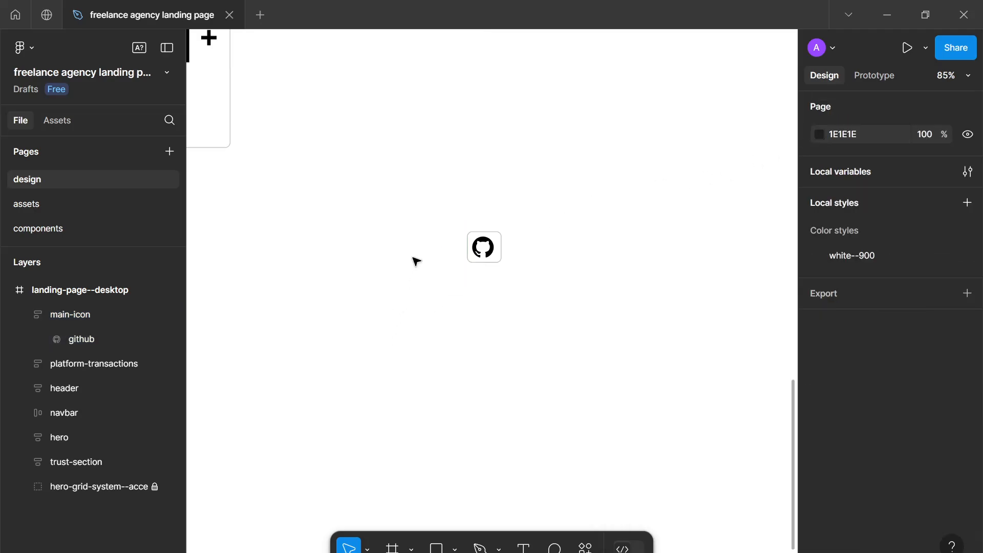
key(r)
drag(456, 195, 569, 335)
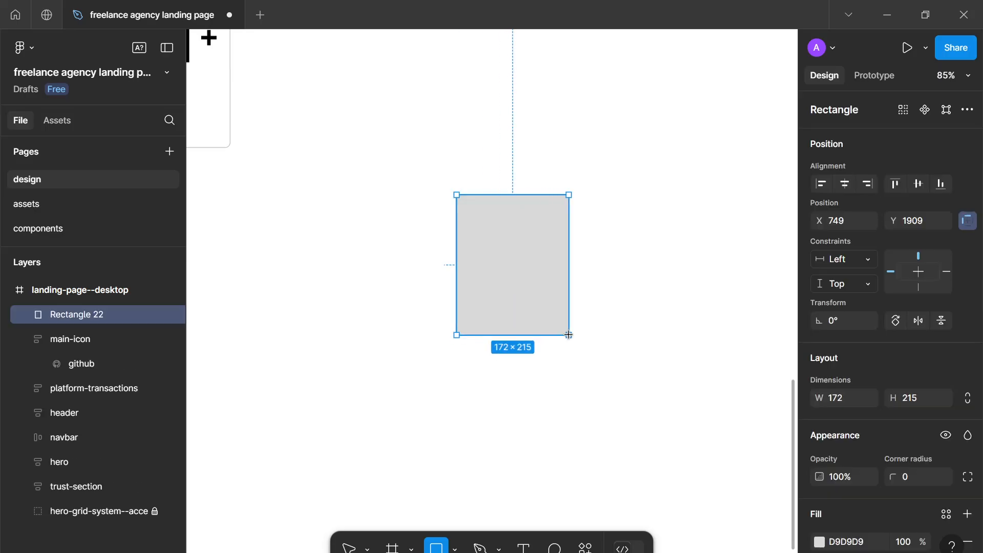
key(Delete)
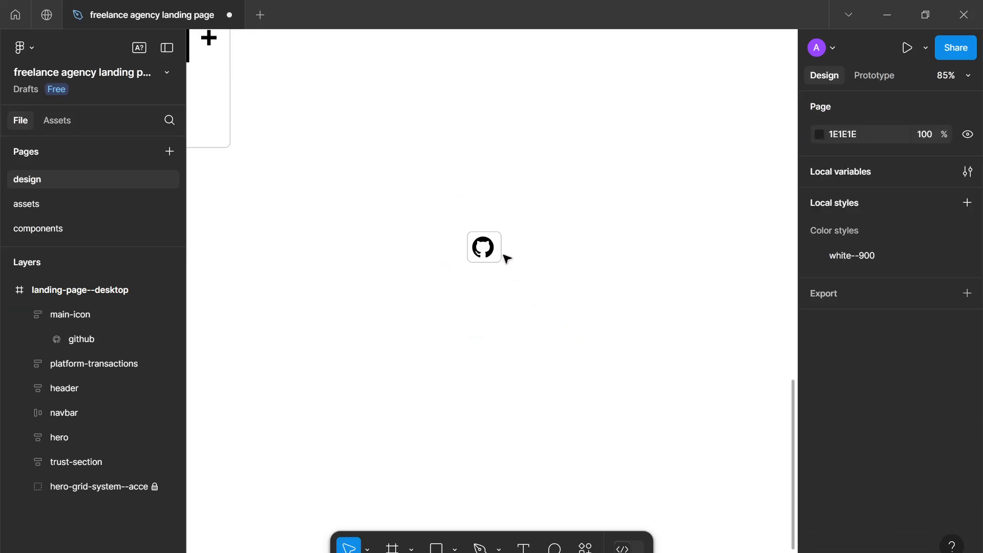
Try a vertical padding of 4 on the main-icon frame, and restore it to 8.
click(503, 254)
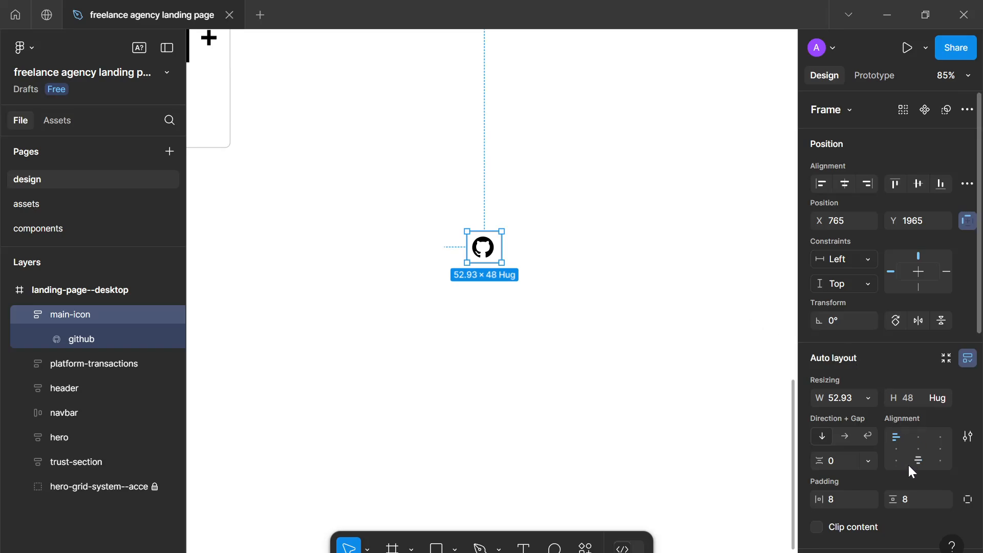
key(Down)
key(Down)
key(Down)
key(Down)
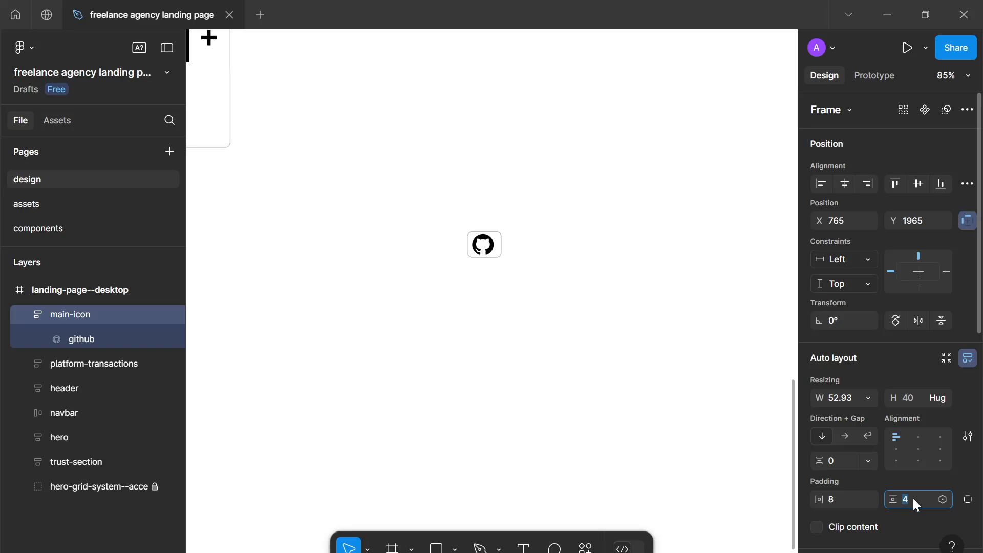
key(Up)
key(Up)
key(Up)
key(Up)
Set the main-icon frame's corner radius to 6 and align its content to the center.
scroll(915, 502, down, 2)
scroll(925, 435, down, 3)
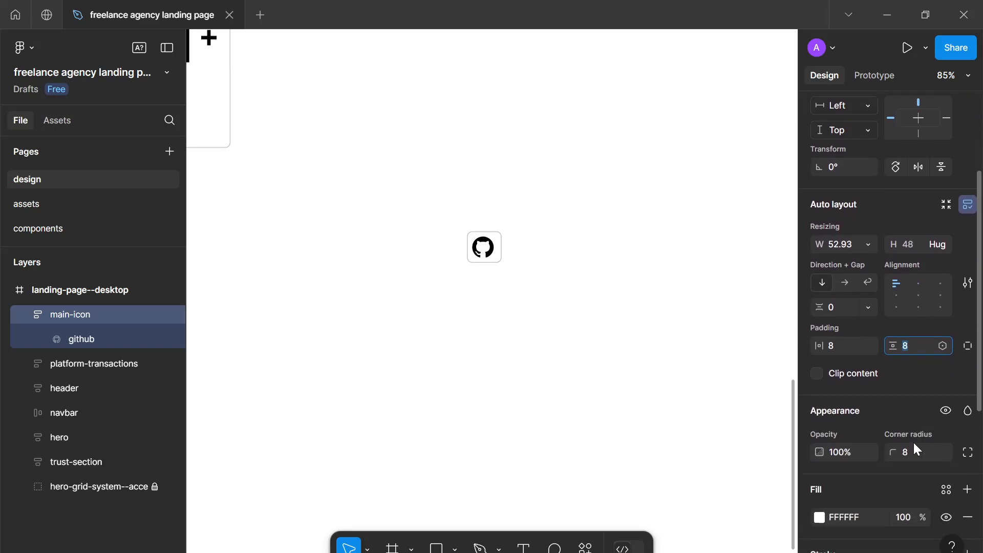
click(919, 452)
key(Down)
click(517, 263)
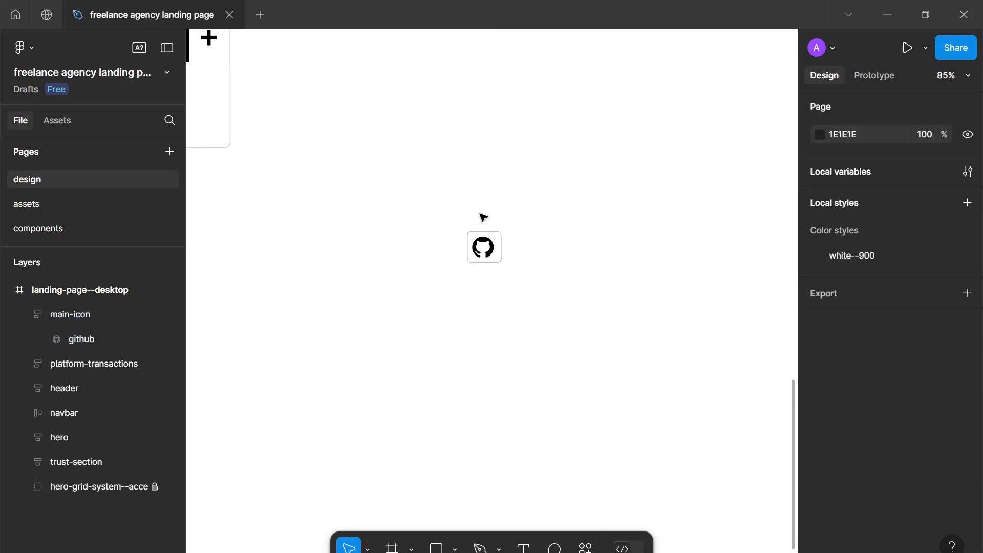
click(483, 245)
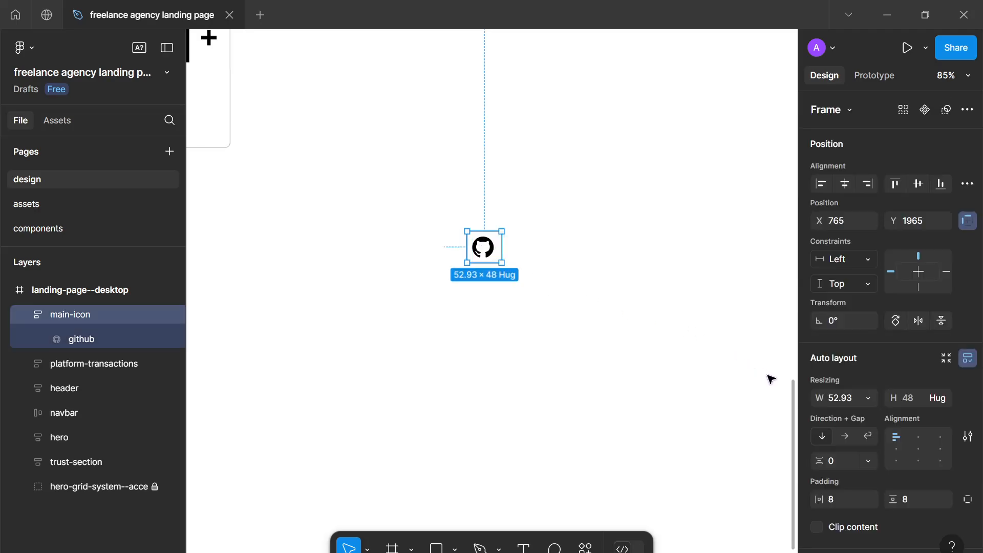
click(919, 450)
Fill the main-icon frame with the gray-850 library color.
scroll(909, 409, down, 4)
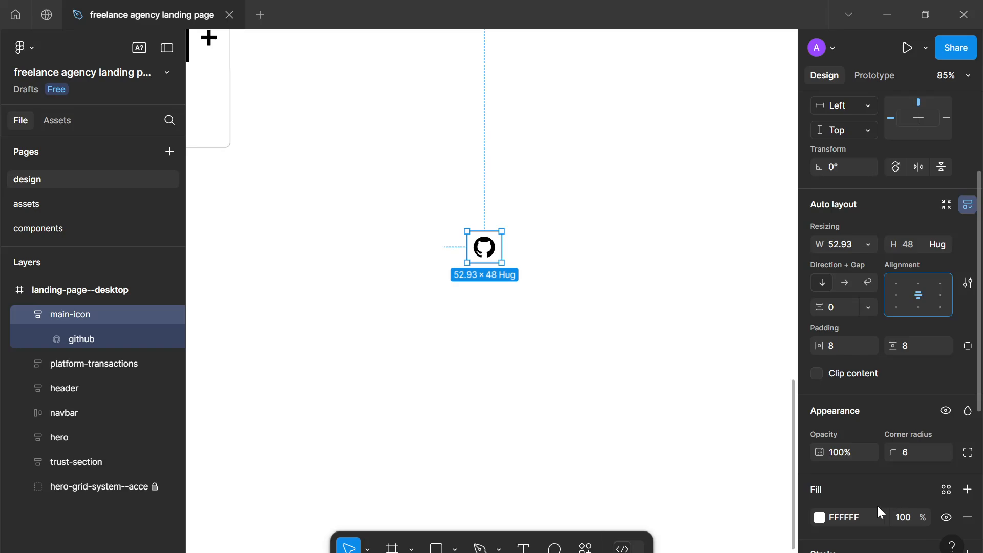
click(944, 492)
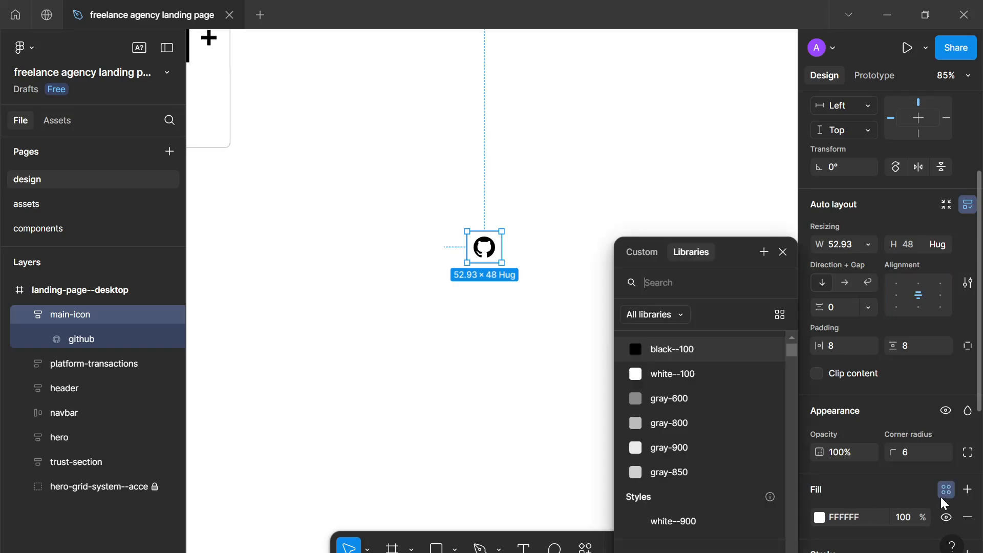
click(712, 429)
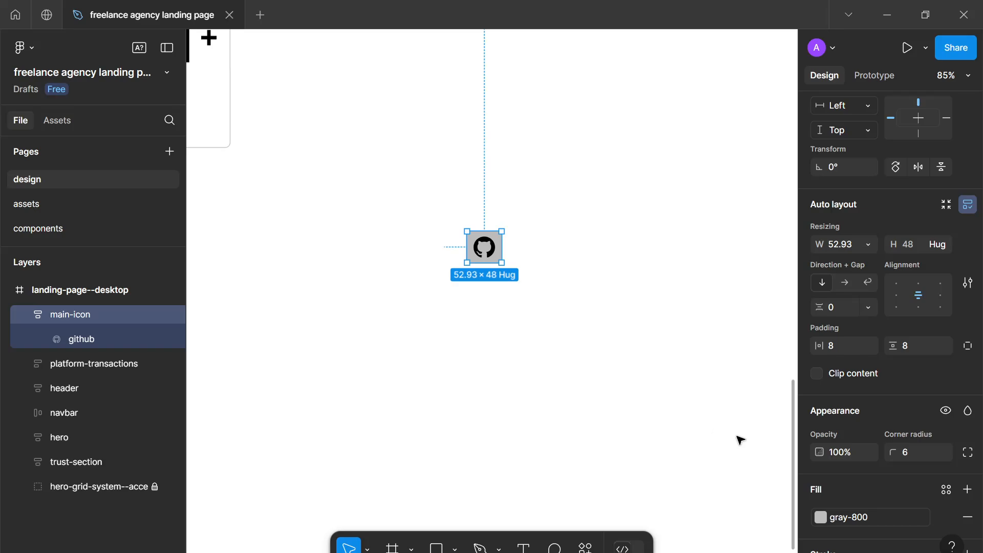
click(835, 513)
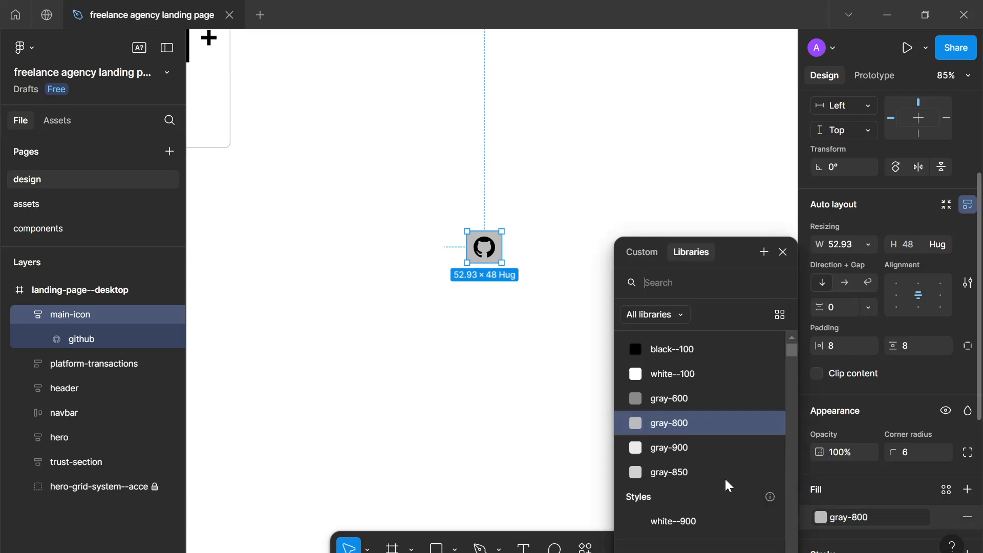
click(725, 476)
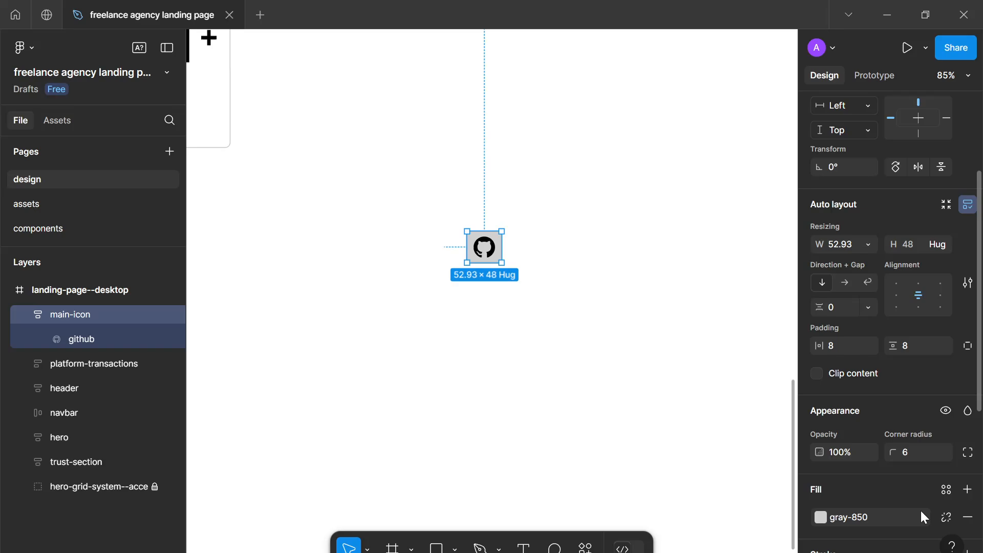
Change the main-icon frame's fill to the gray-900 library color.
click(906, 512)
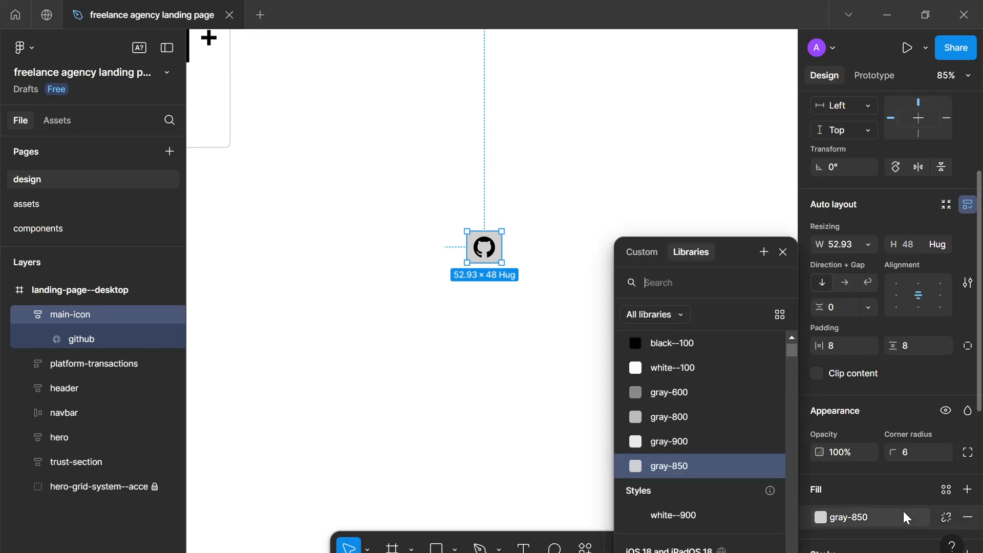
click(711, 449)
click(671, 444)
drag(529, 270, 552, 279)
scroll(515, 278, up, 1)
scroll(515, 277, down, 1)
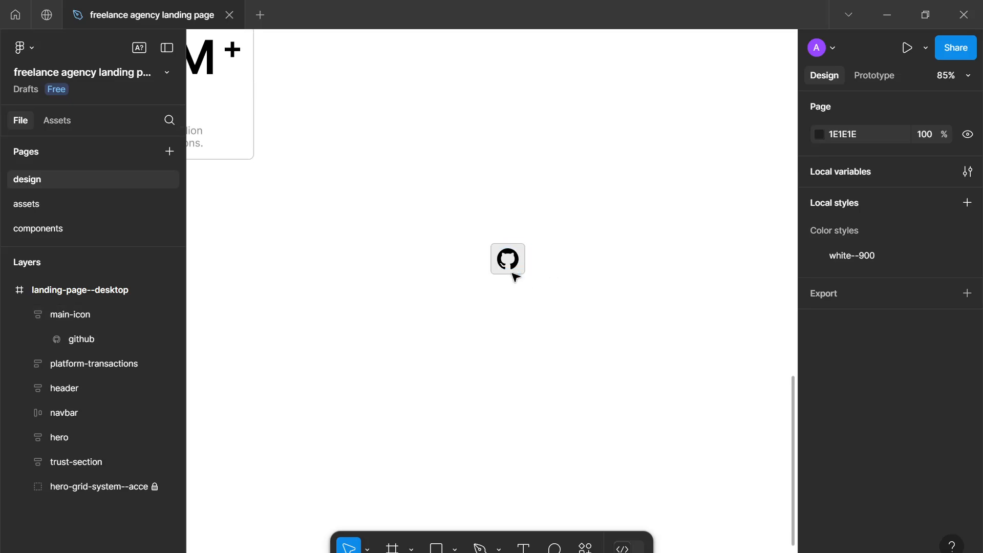
Examine the GitHub icon tile at different zoom levels and review the values of the local color variables.
scroll(515, 278, up, 3)
scroll(512, 272, down, 1)
click(533, 292)
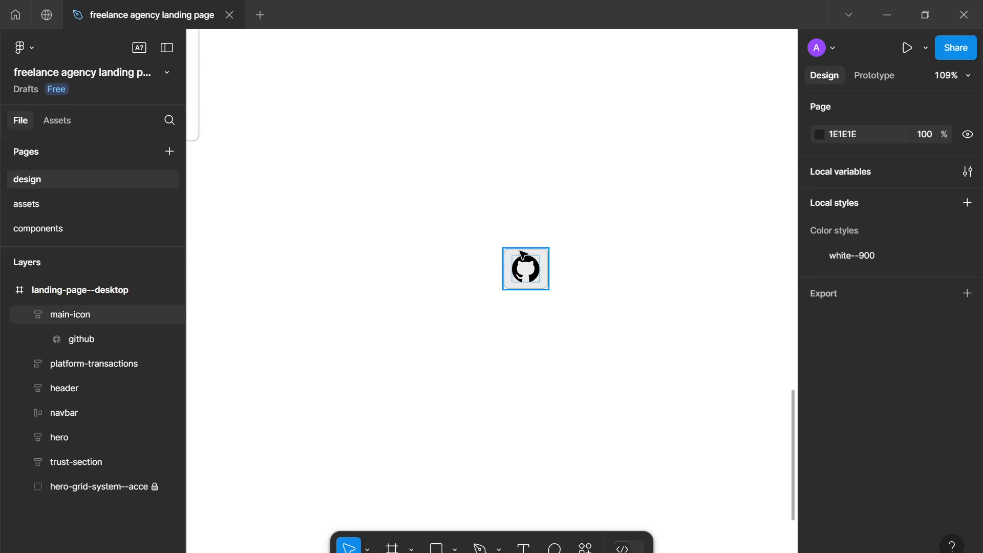
scroll(522, 254, down, 1)
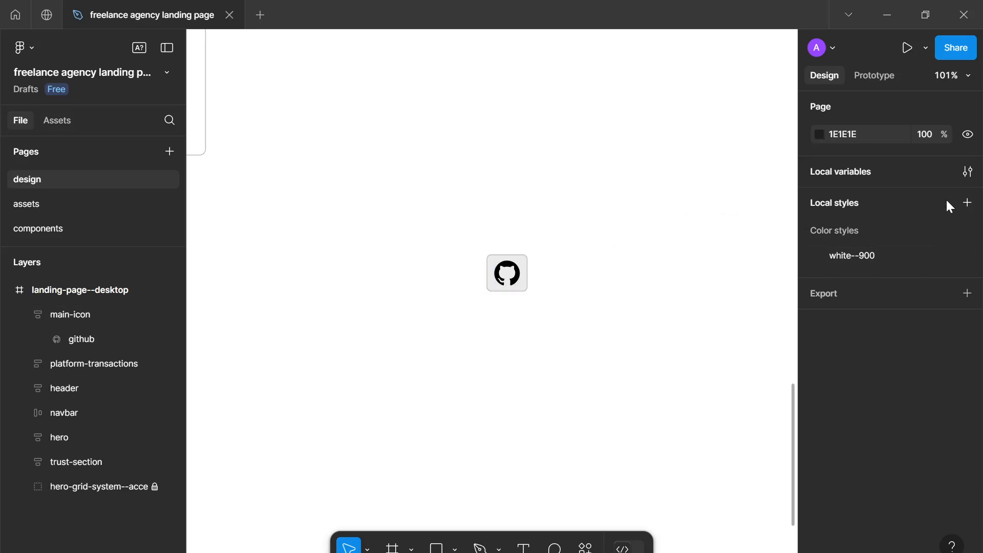
click(967, 171)
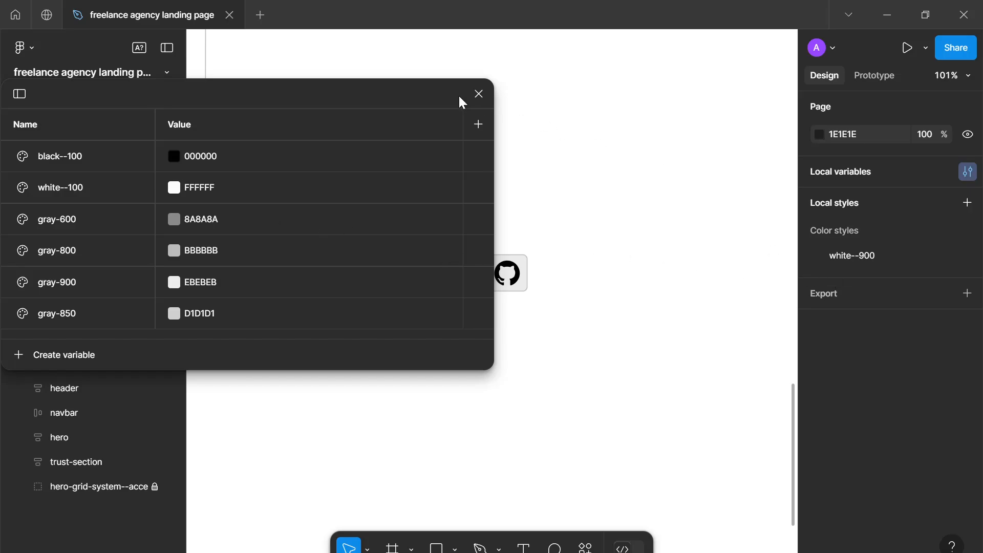
click(478, 93)
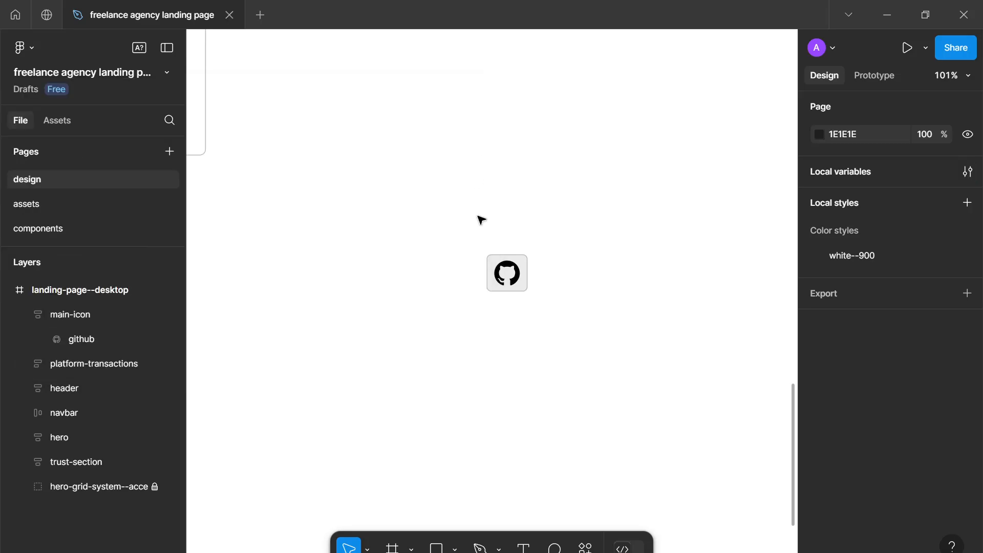
scroll(481, 220, down, 6)
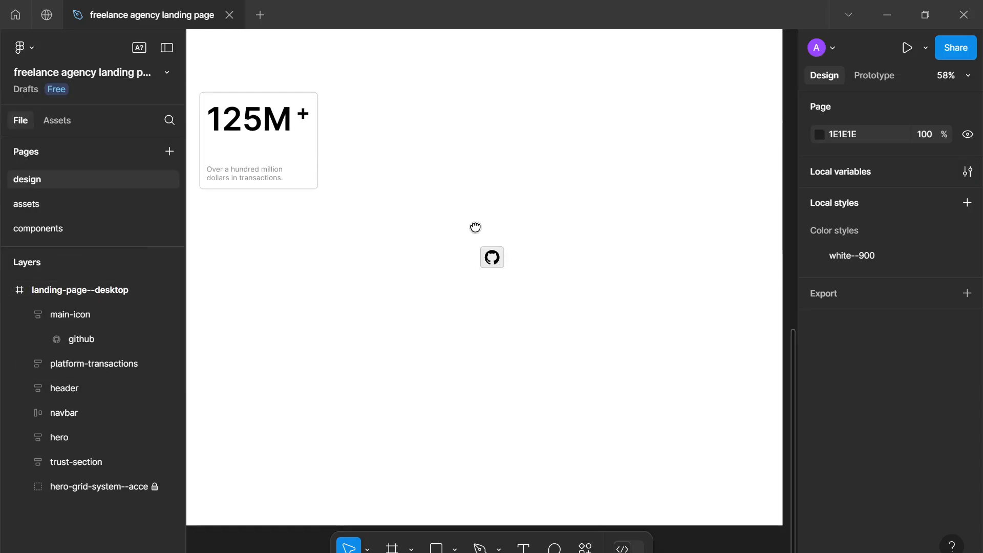
drag(475, 228, 468, 244)
scroll(505, 316, up, 4)
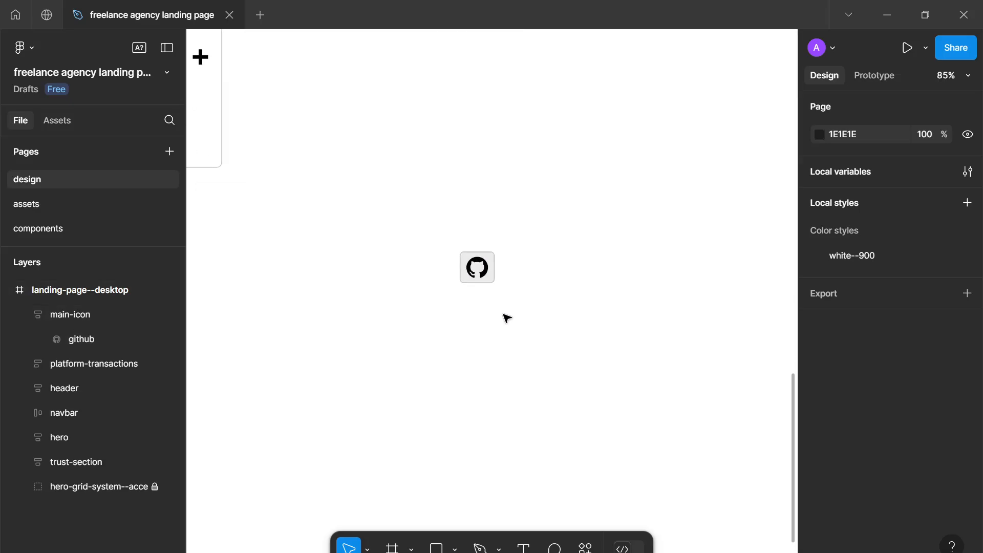
Add a text layer reading "Powered by" below the GitHub icon tile.
key(t)
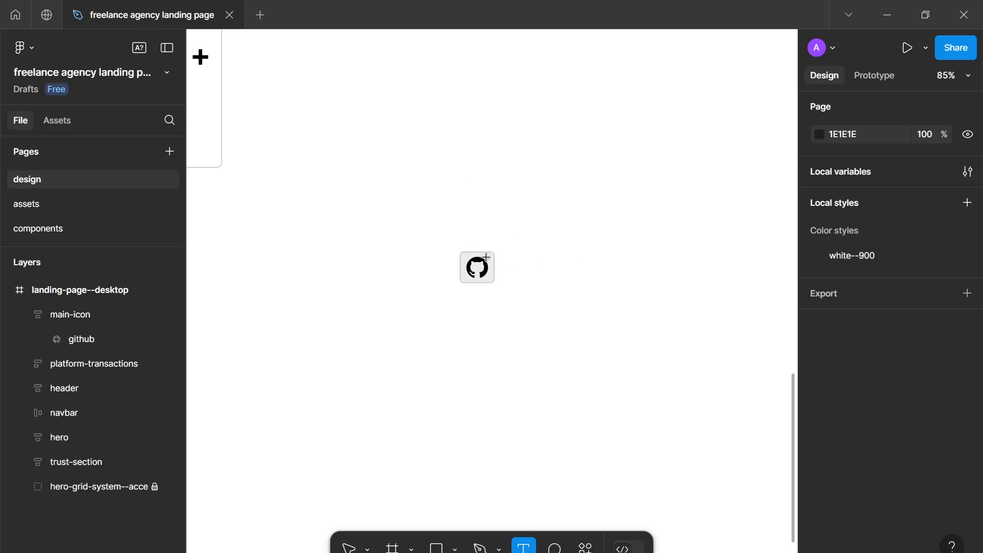
scroll(485, 257, down, 2)
drag(500, 261, 513, 266)
scroll(513, 266, up, 2)
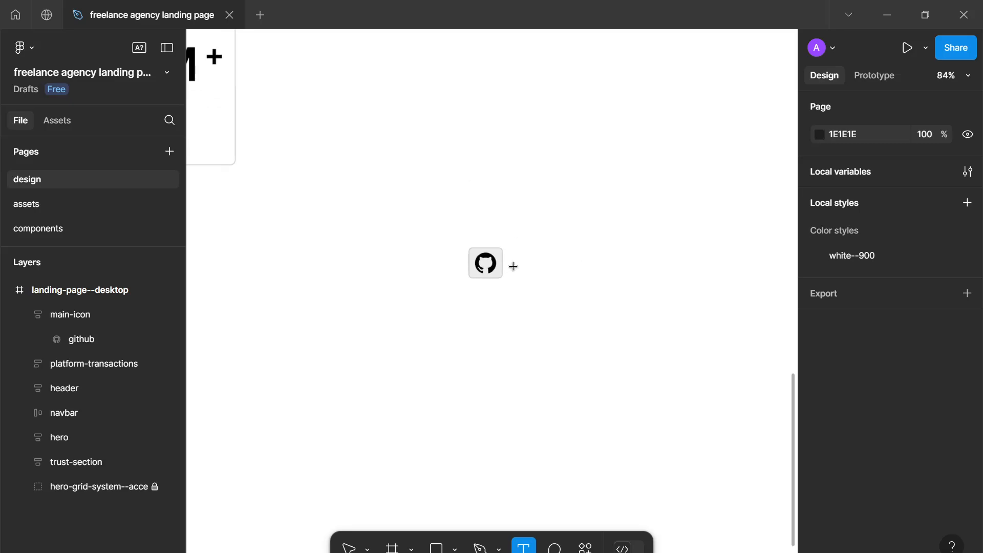
scroll(513, 266, up, 1)
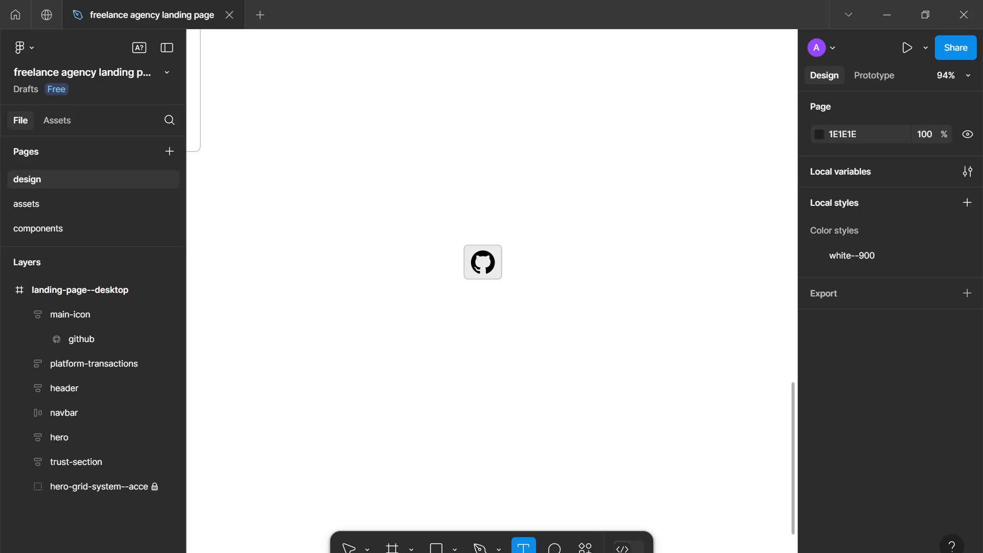
click(461, 330)
text(Powe)
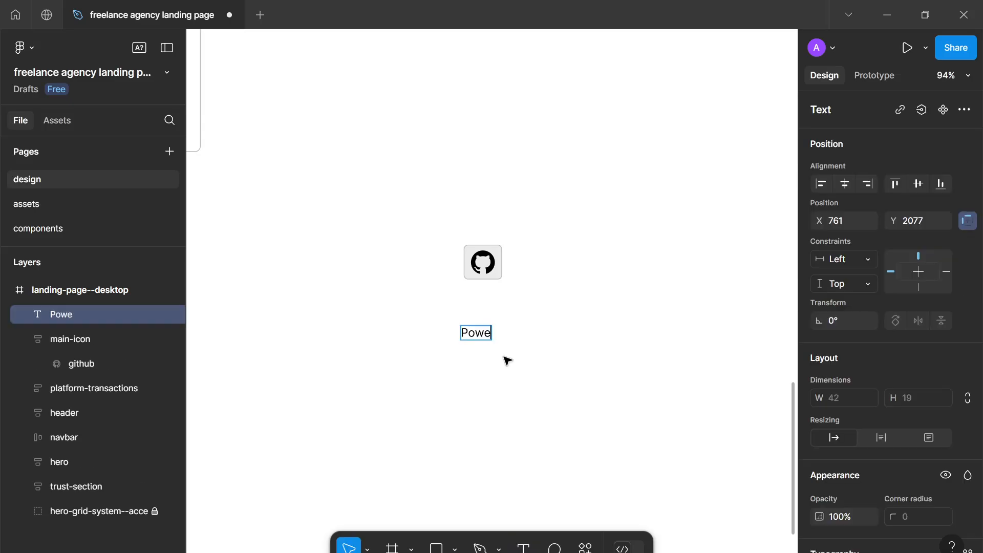
text(red by)
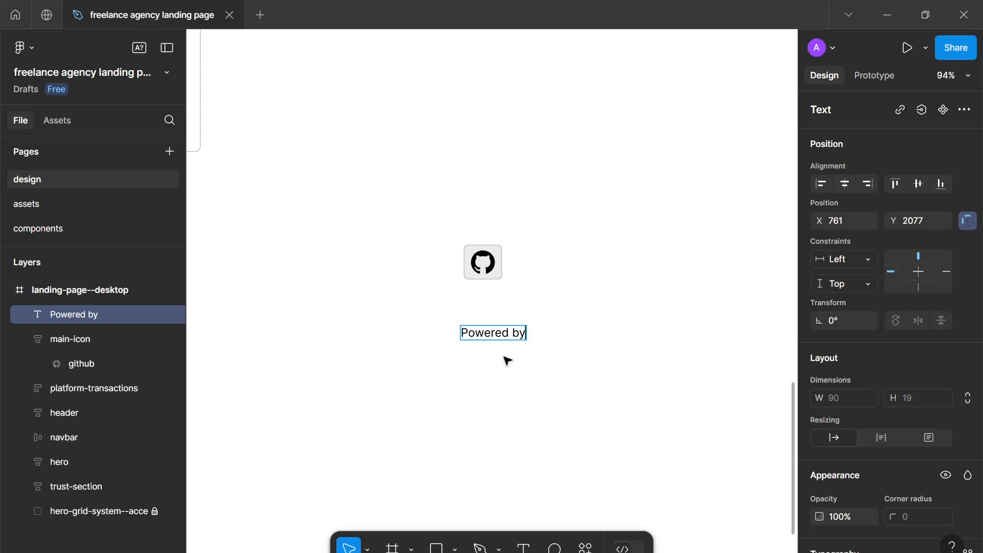
key(Escape)
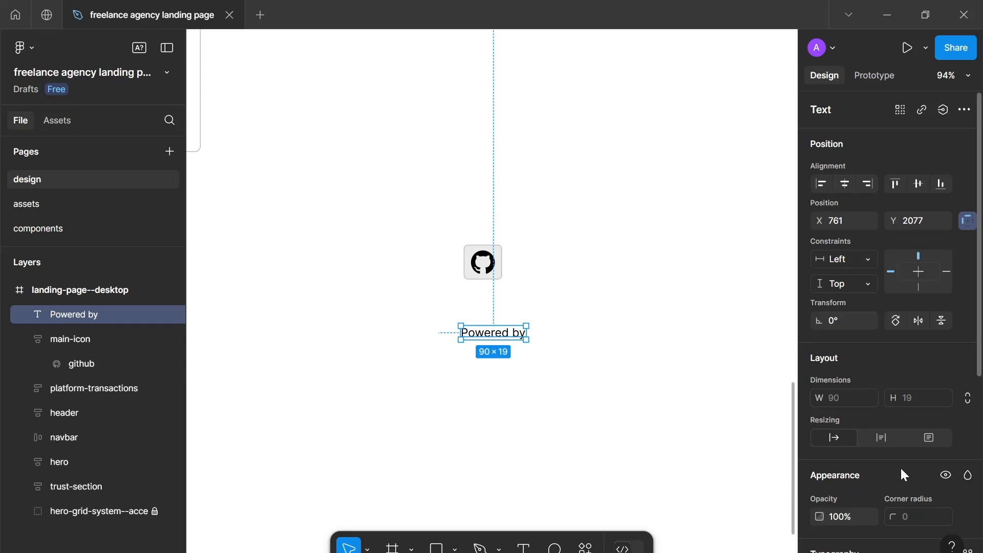
Set the "Powered by" text to font size 20 and Semi Bold weight.
scroll(900, 466, down, 3)
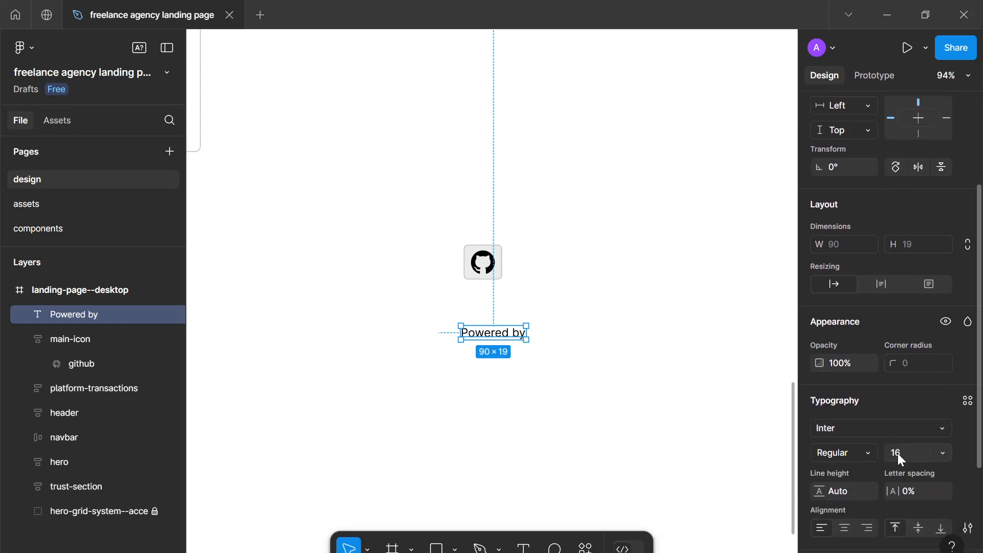
click(898, 453)
key(Up)
key(Up)
key(Up)
key(Up)
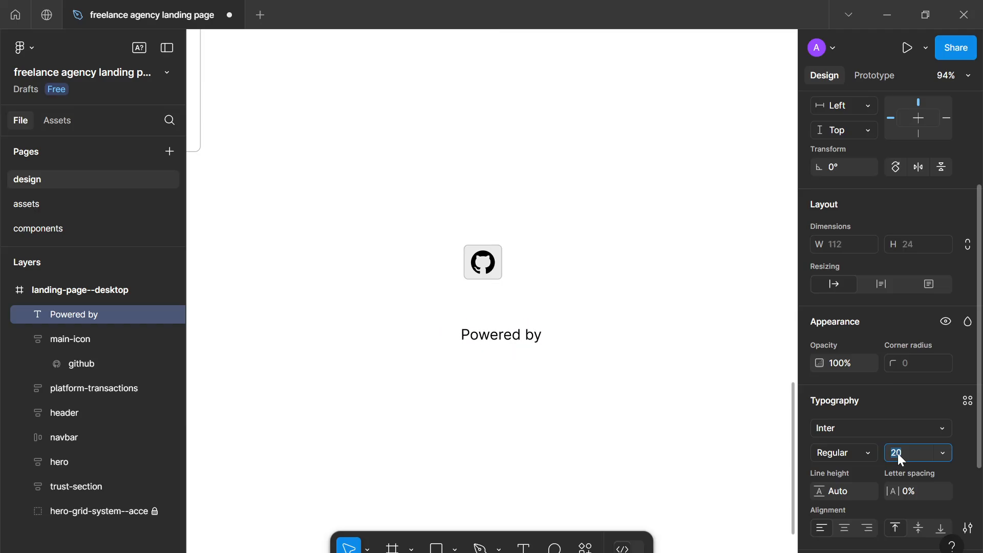
click(860, 453)
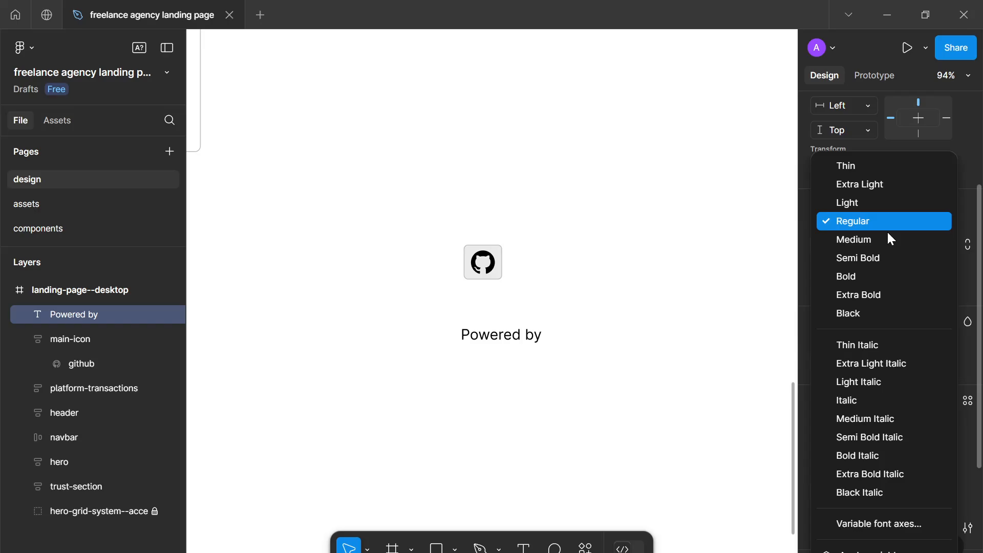
click(887, 252)
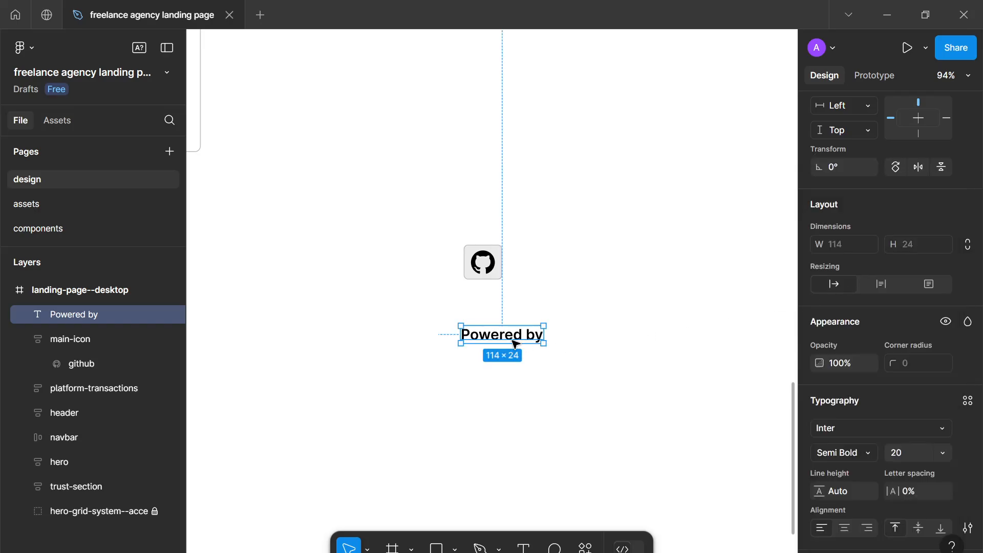
Duplicate the "Powered by" text directly below it and change the copy's wording to "Open source contributers".
key(ctrl+d)
drag(515, 342, 520, 360)
double_click(519, 358)
text(Open)
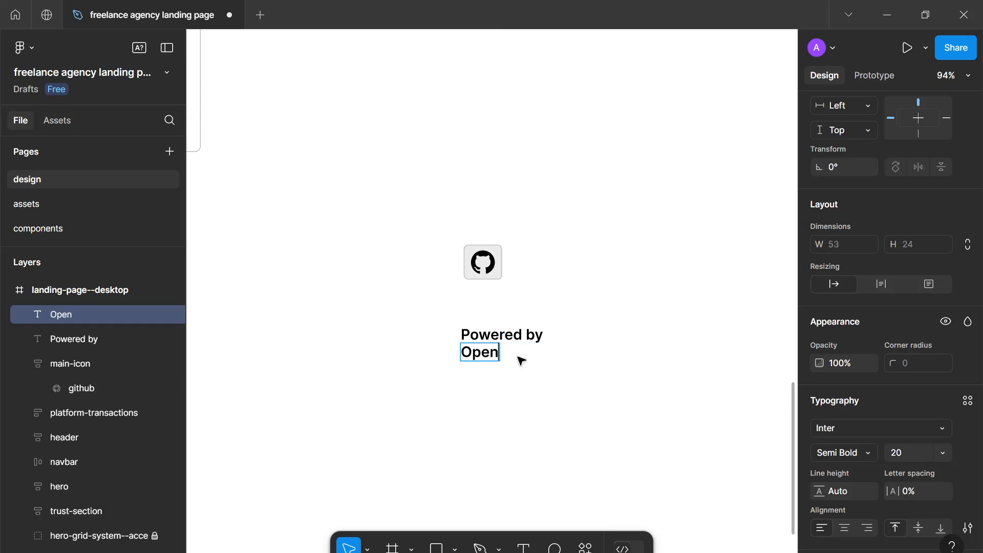
text( source contri)
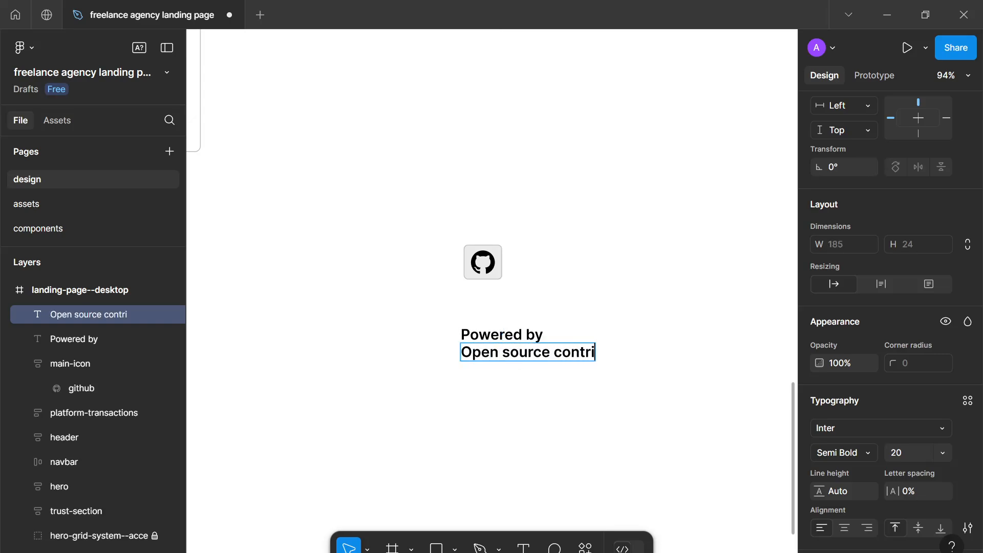
text(buters)
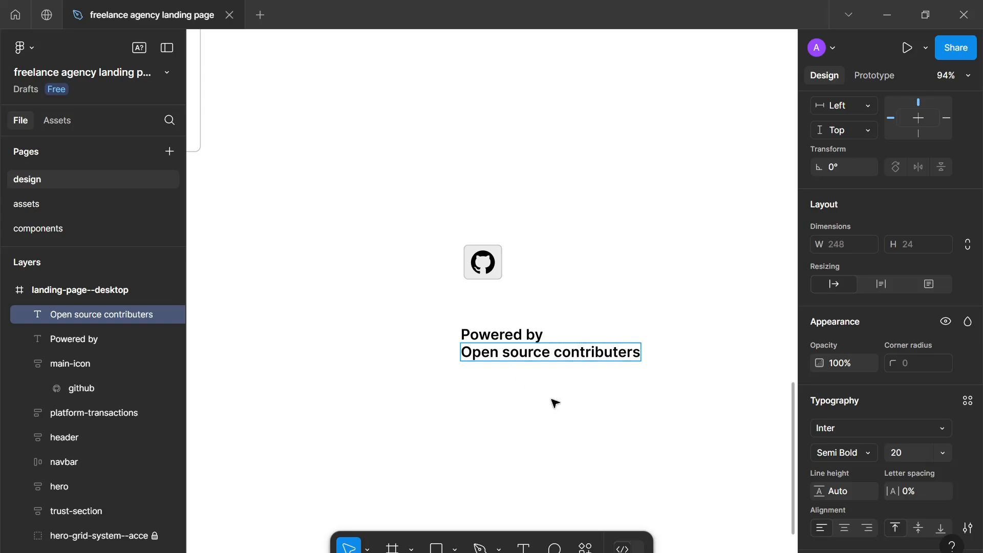
key(Escape)
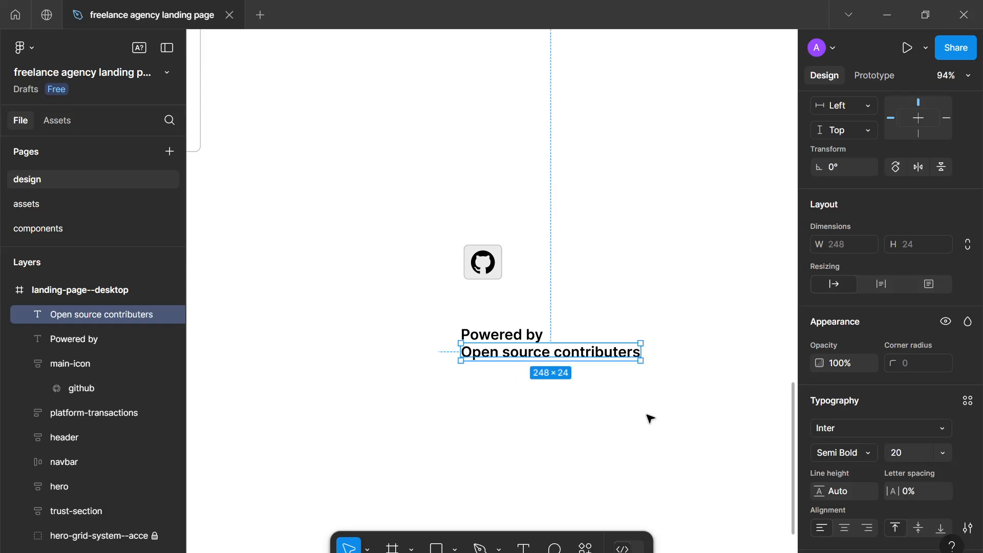
Correct the misspelled last word of the second text line to "contributors" using the spelling suggestion.
double_click(609, 352)
right_click(619, 351)
click(647, 335)
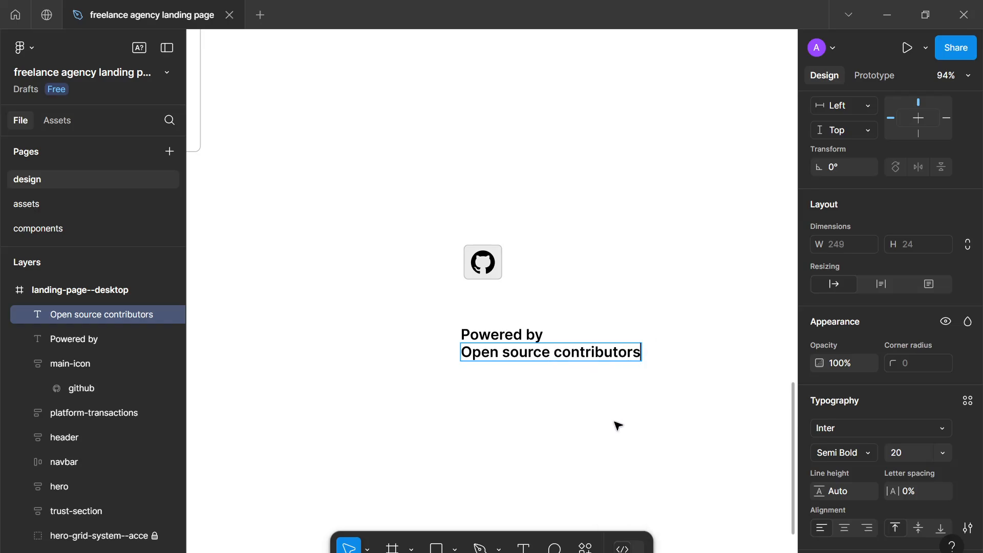
key(Escape)
Set the "Open source contributors" text to font size 16 and shift it slightly further below "Powered by".
key(Down)
key(Down)
key(Down)
key(Down)
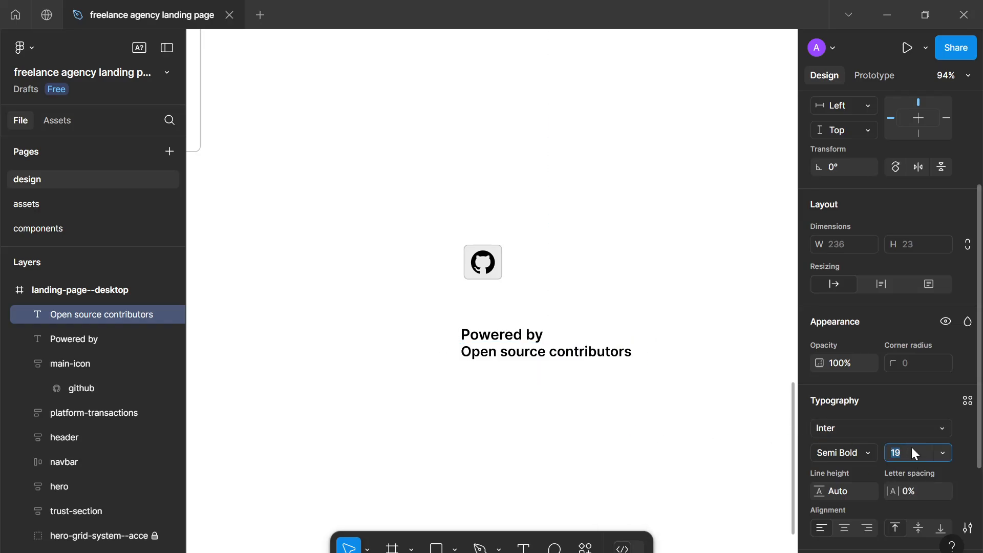
click(556, 354)
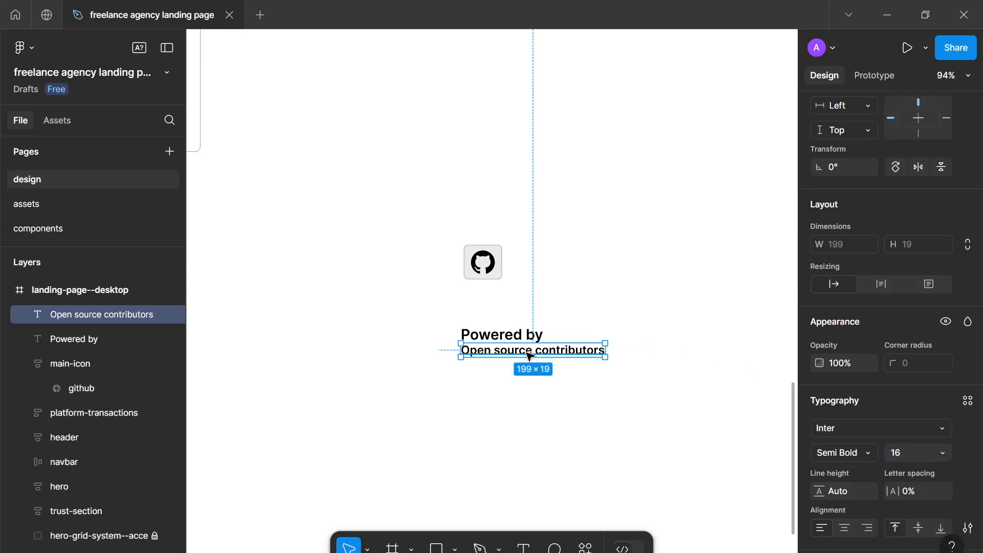
Fill the "Powered by" text with the gray-600 library color.
click(504, 336)
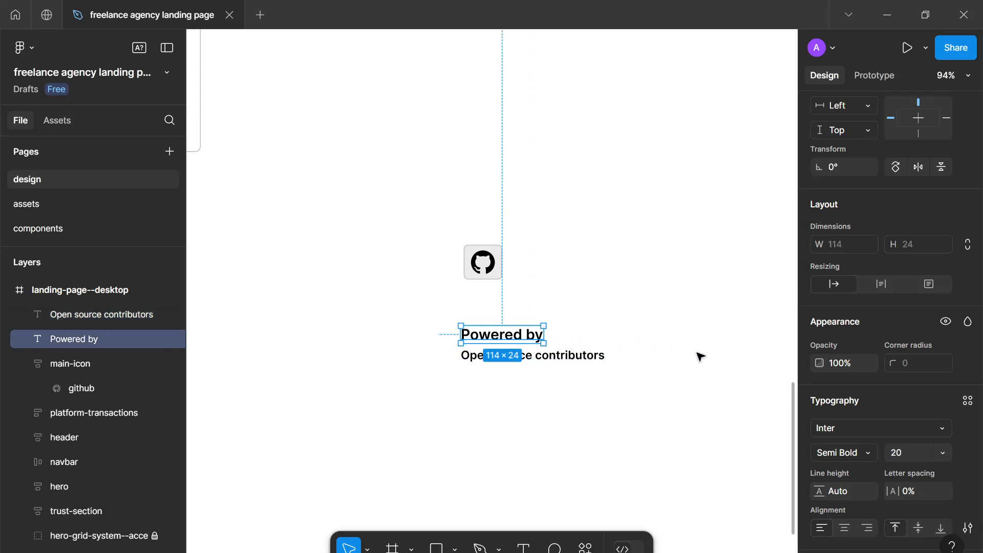
scroll(870, 363, down, 3)
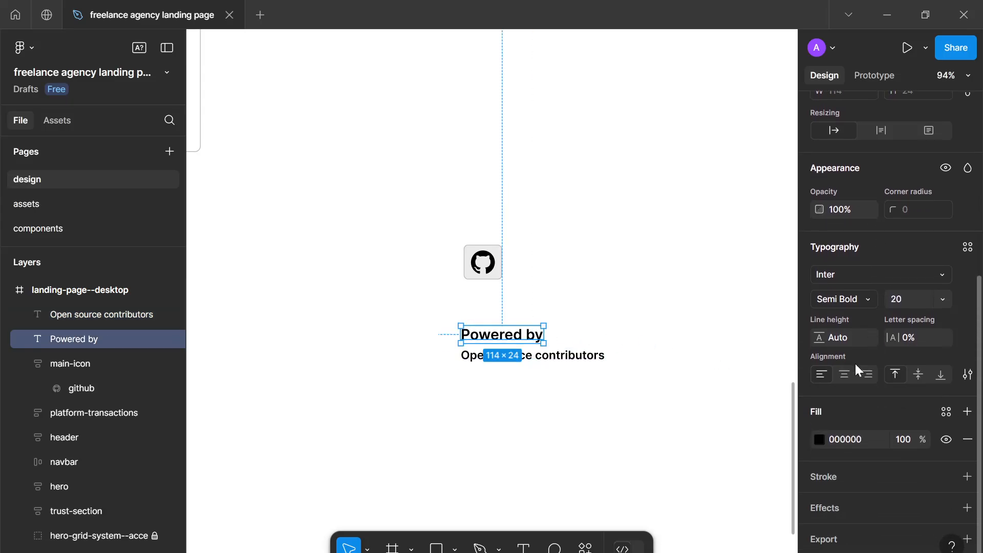
click(967, 247)
click(967, 249)
click(946, 412)
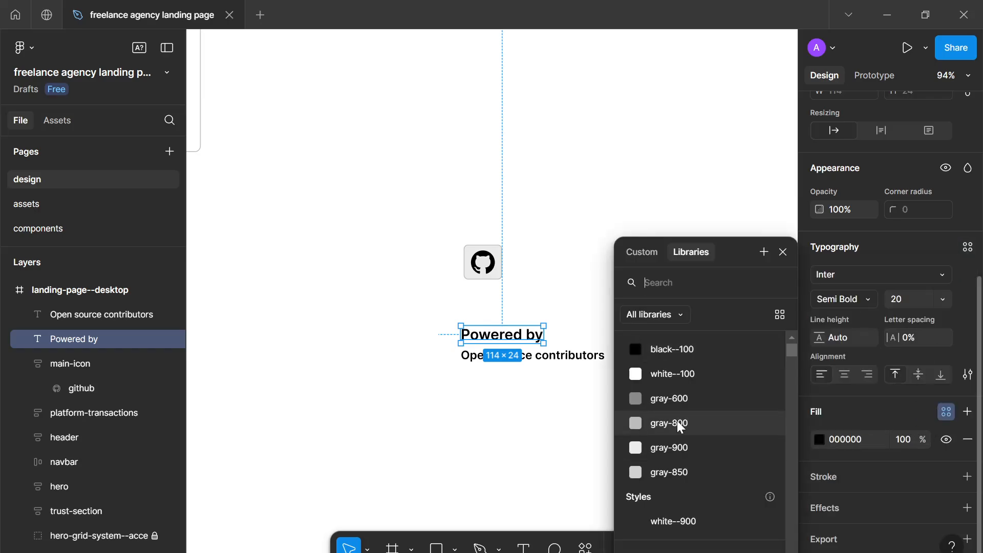
click(684, 406)
click(687, 406)
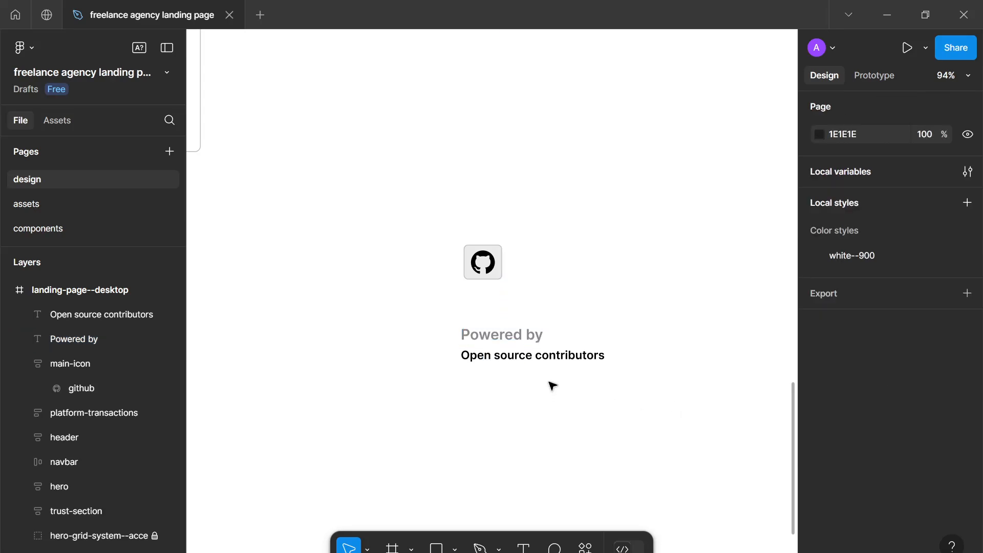
Examine the GitHub icon tile and the two text lines below it up close.
scroll(579, 391, up, 3)
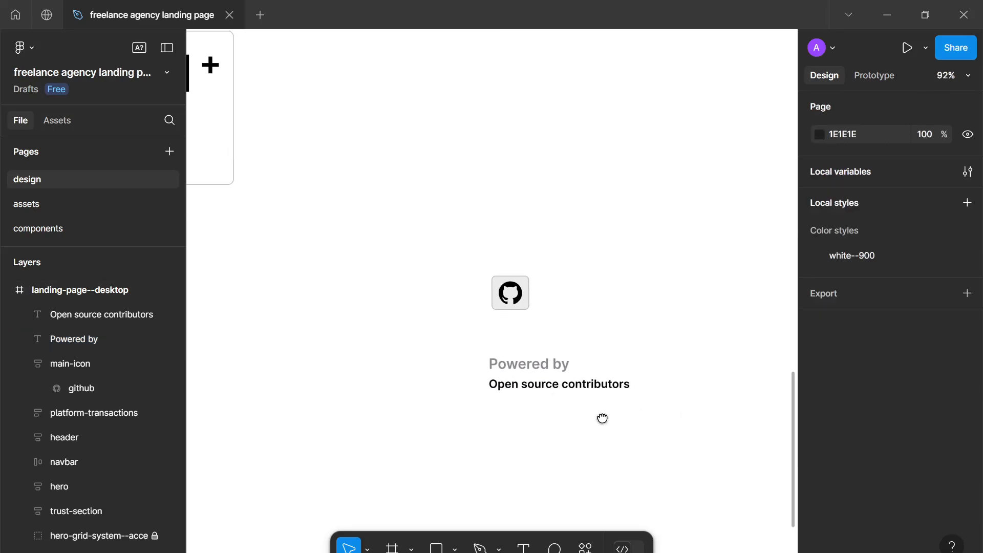
scroll(604, 420, up, 5)
scroll(604, 419, down, 2)
scroll(614, 424, up, 1)
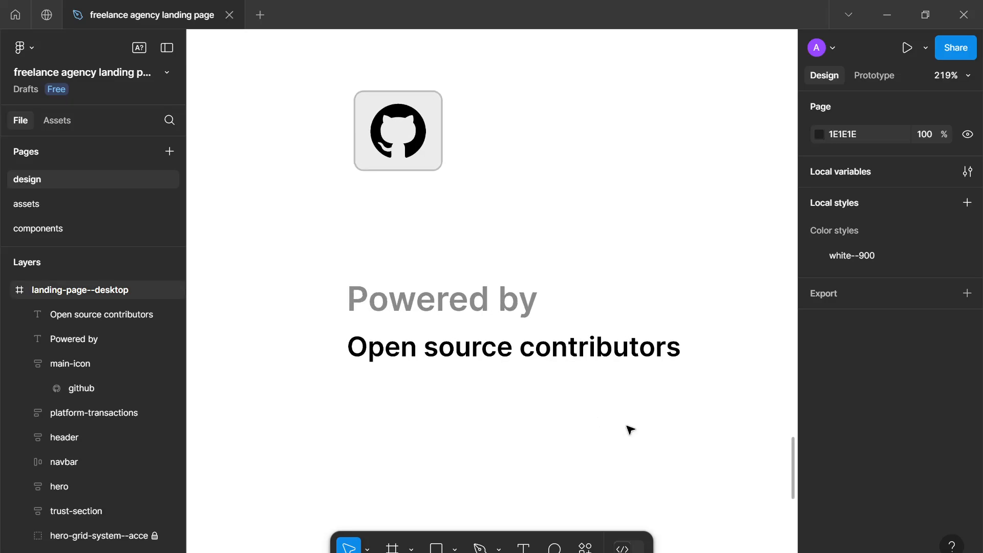
click(393, 309)
click(401, 261)
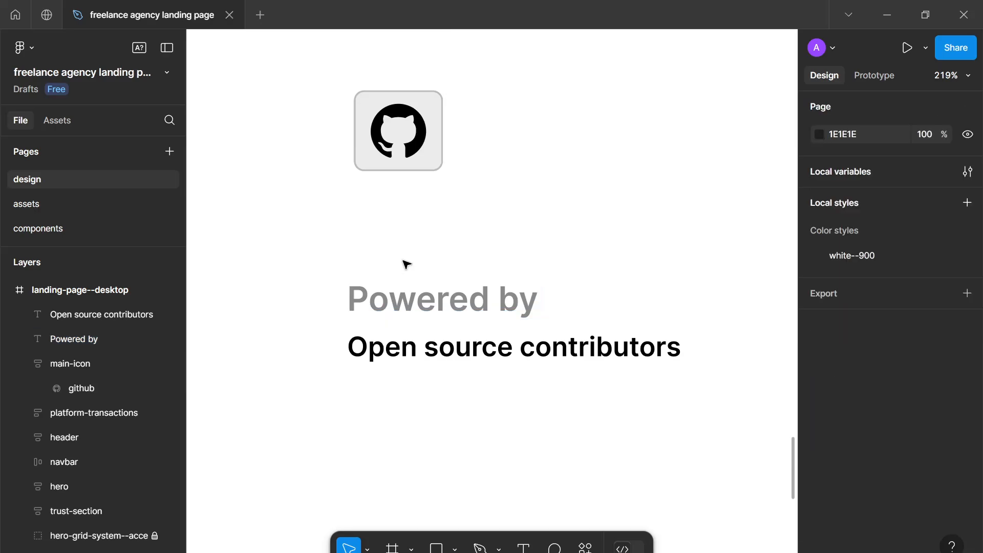
click(429, 302)
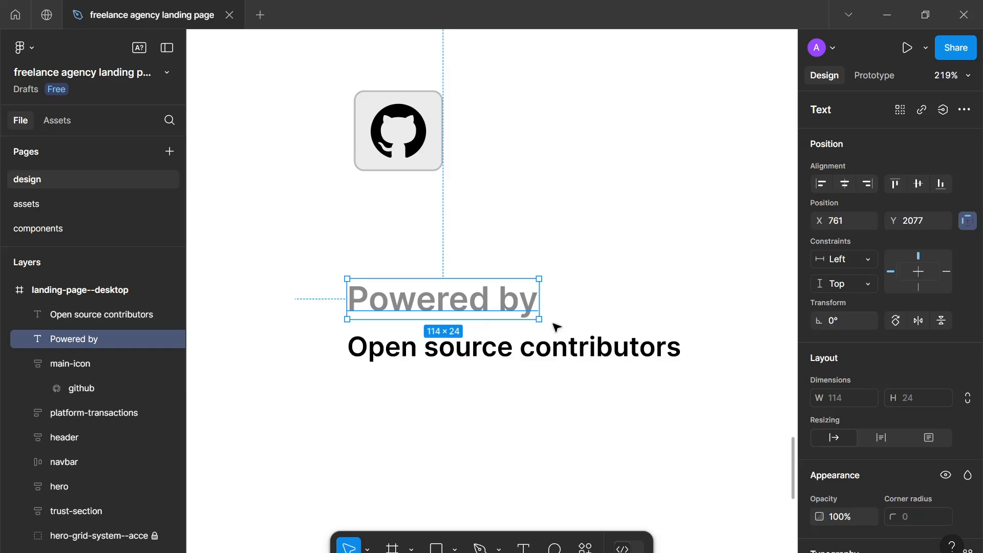
click(529, 276)
click(531, 278)
click(541, 262)
scroll(527, 281, down, 1)
scroll(496, 301, down, 3)
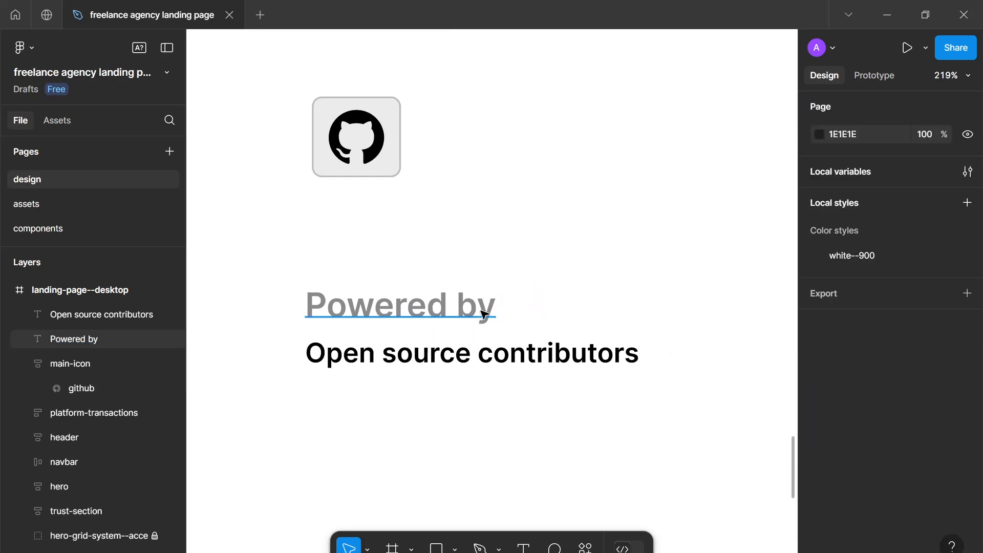
scroll(483, 314, down, 3)
scroll(533, 309, up, 2)
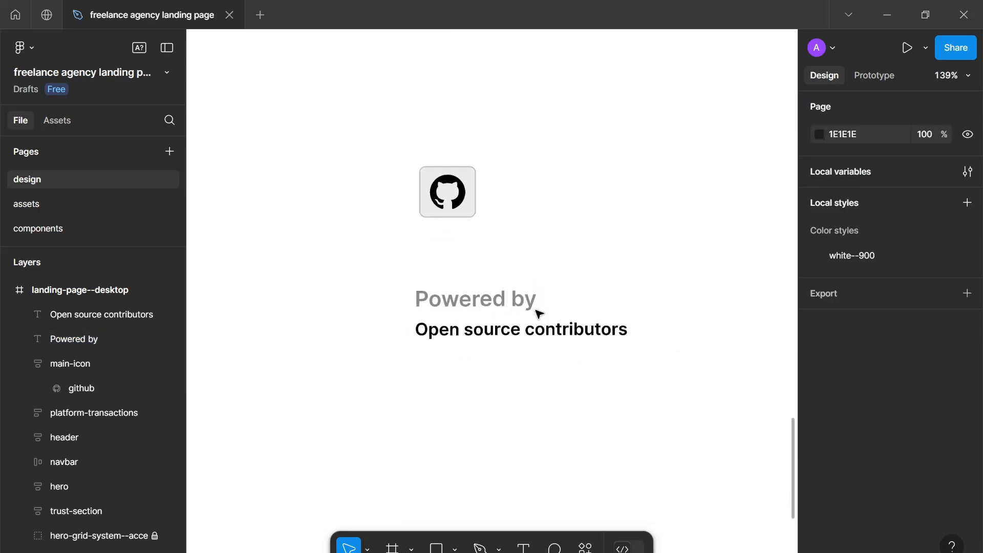
scroll(536, 310, up, 5)
scroll(535, 310, down, 1)
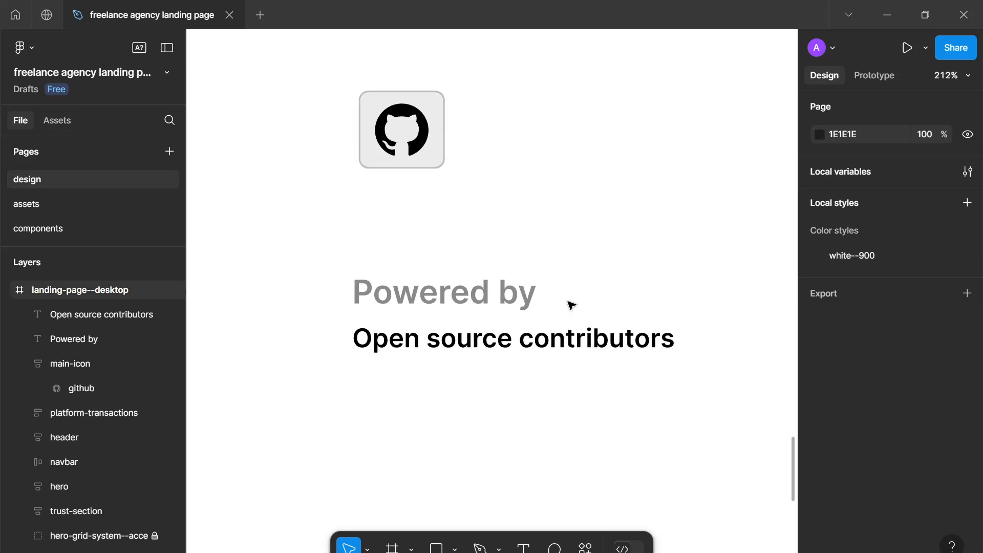
drag(562, 304, 559, 307)
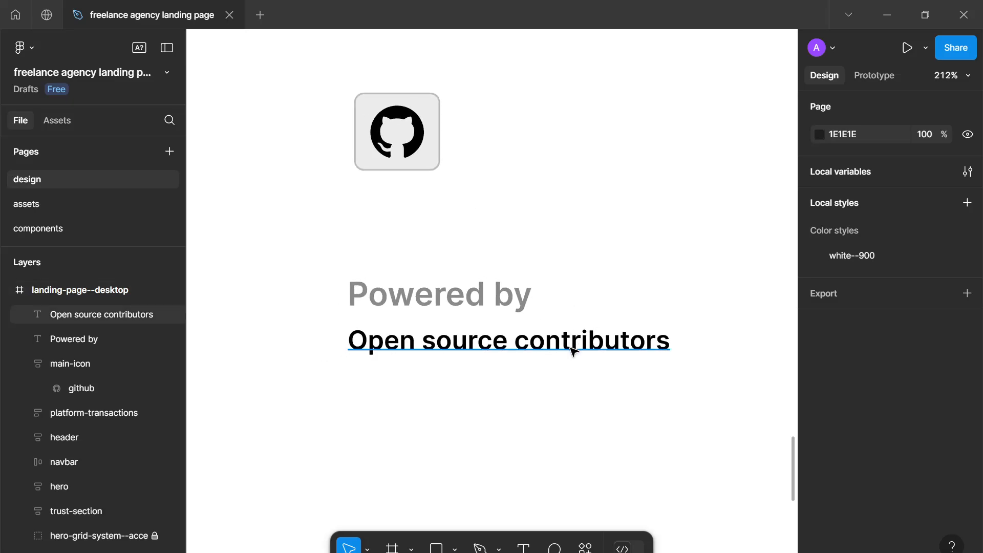
scroll(574, 351, down, 6)
scroll(574, 352, down, 3)
scroll(574, 352, up, 4)
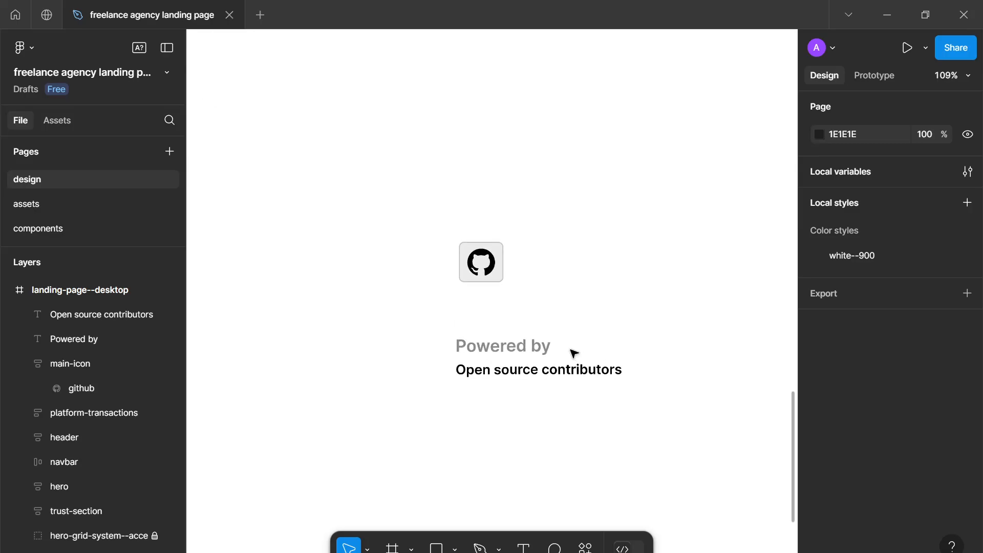
Wrap the "Powered by" and "Open source contributors" texts in a vertical auto layout with a gap of 4.
drag(552, 414, 486, 333)
key(shift+a)
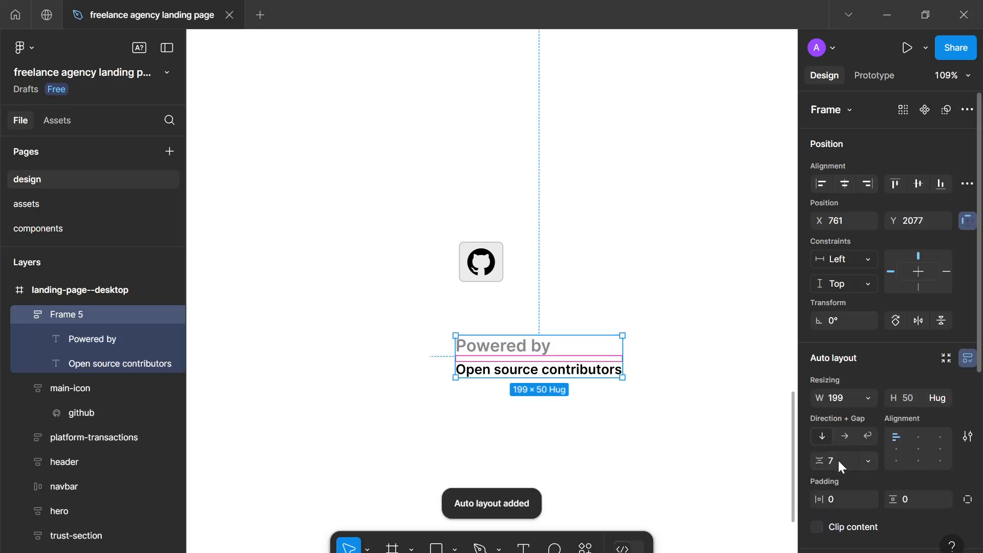
key(Up)
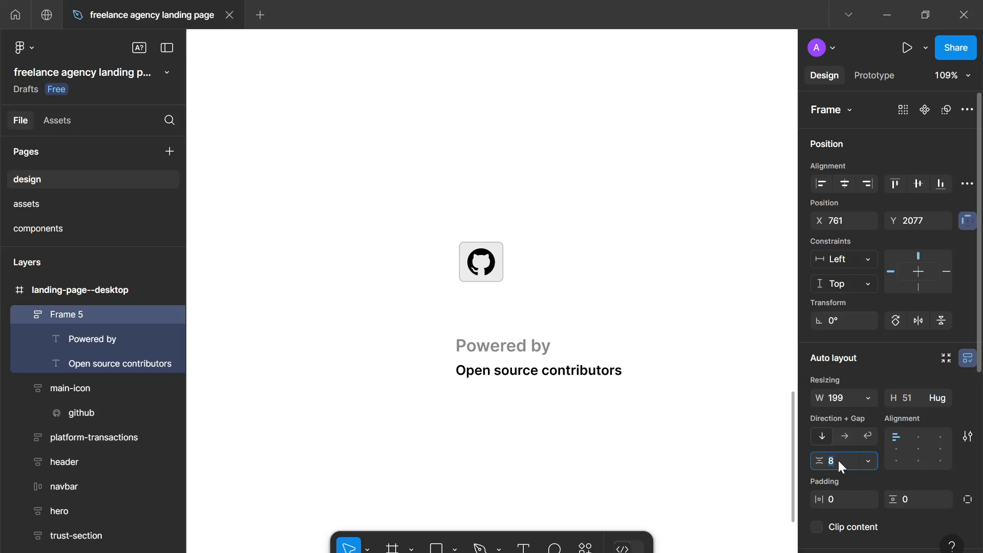
key(Down)
key(Down)
key(Down)
key(Down)
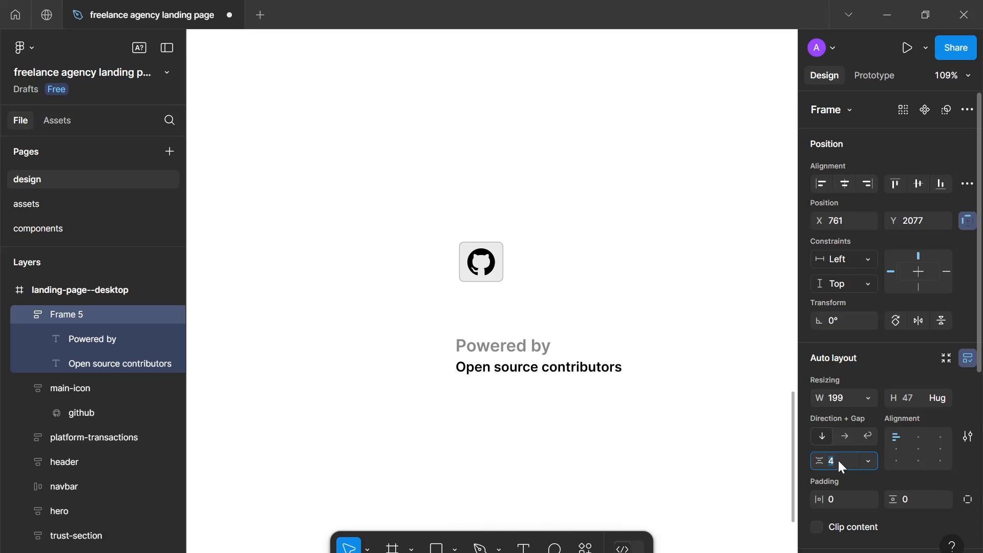
click(609, 411)
Rename the auto layout frame holding the two text lines as "content".
scroll(607, 410, down, 4)
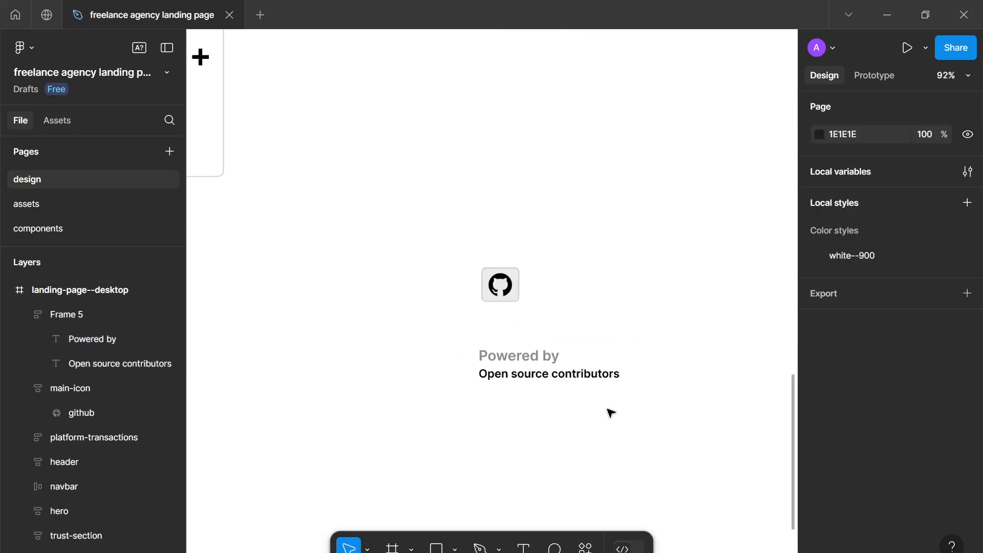
scroll(599, 412, down, 1)
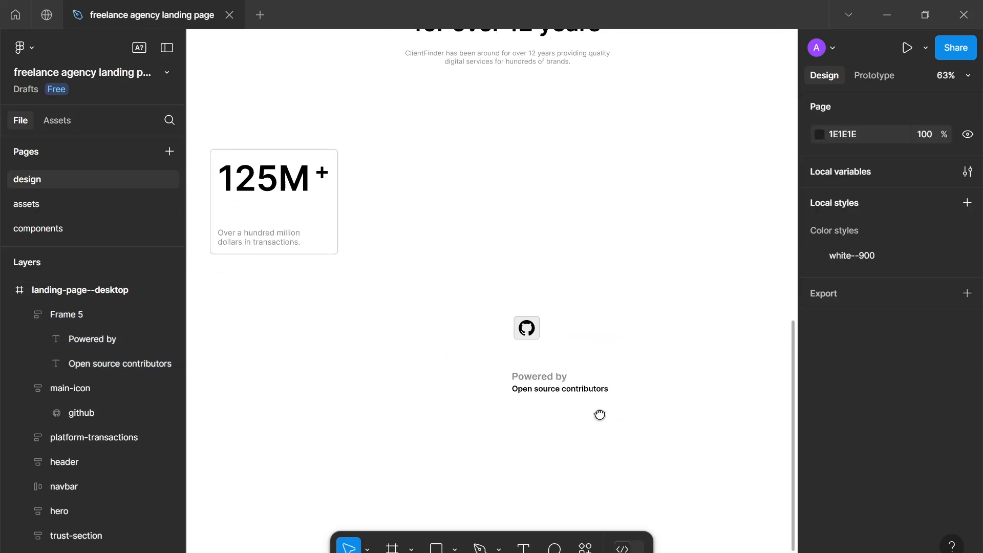
click(591, 380)
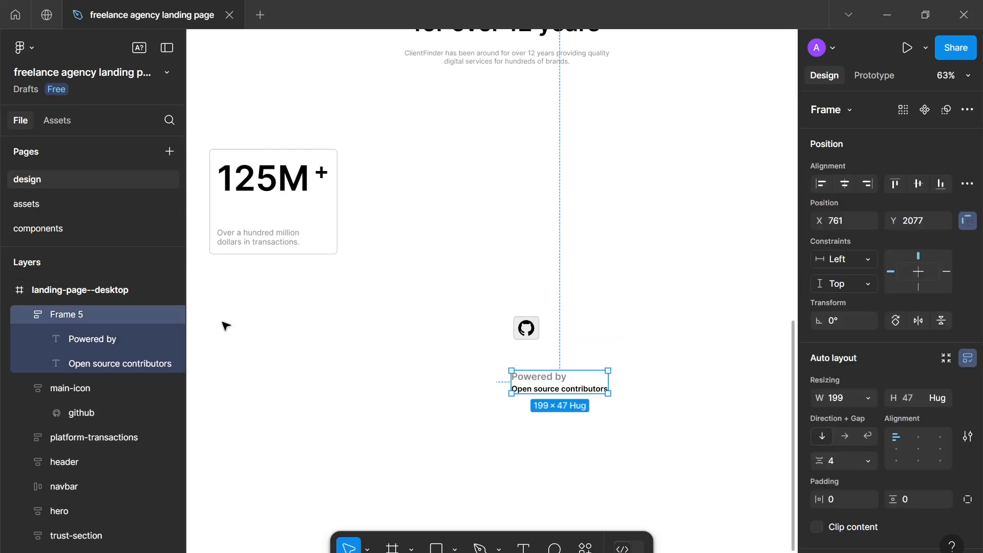
double_click(66, 311)
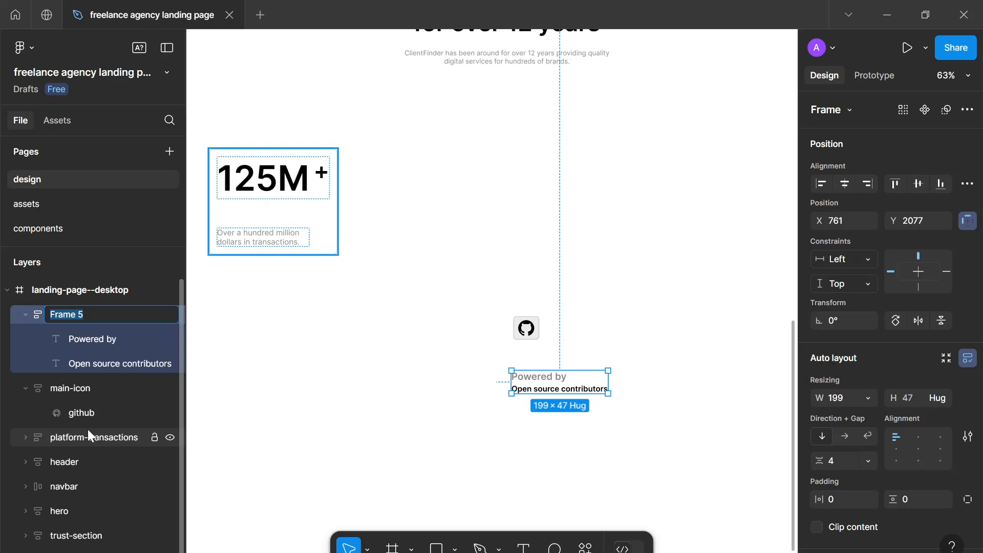
text(content)
key(Return)
Combine the GitHub icon tile and the content frame in a vertical auto layout named "open-source".
shift+click(517, 332)
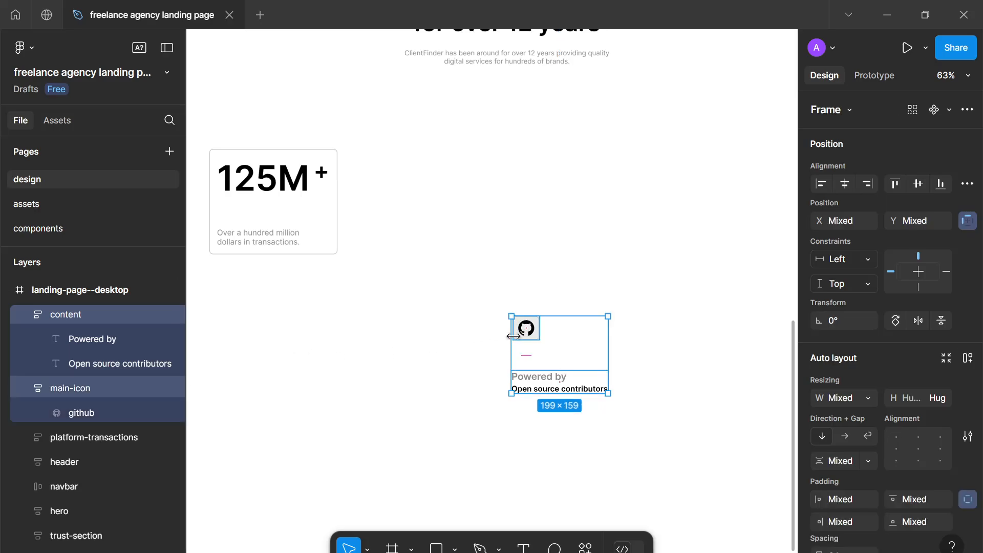
key(shift+a)
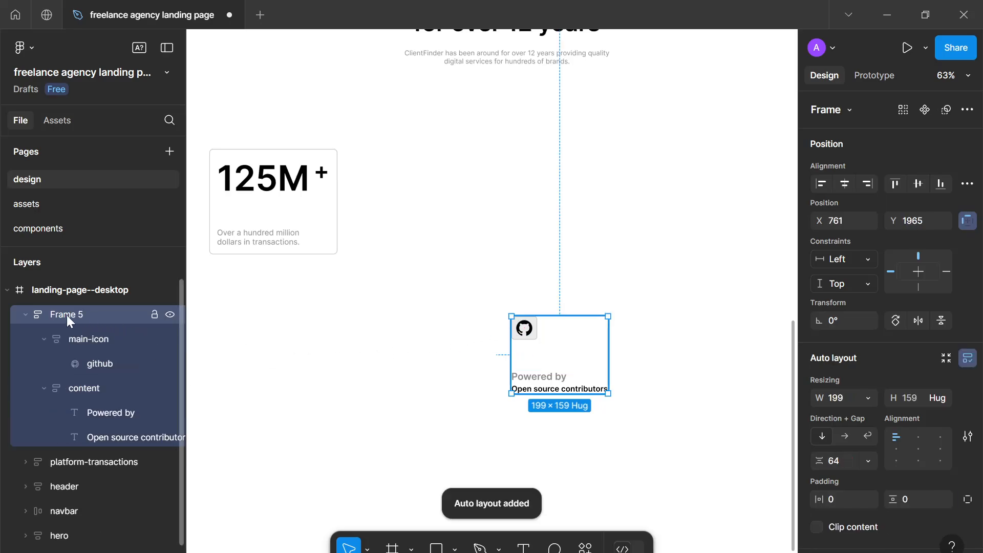
double_click(66, 315)
text(open-s)
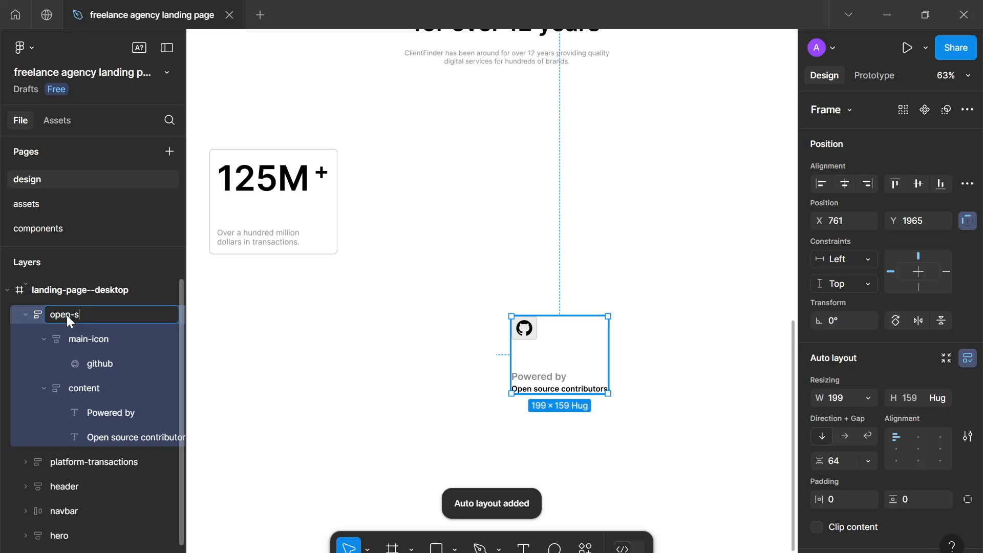
text(ource)
key(Return)
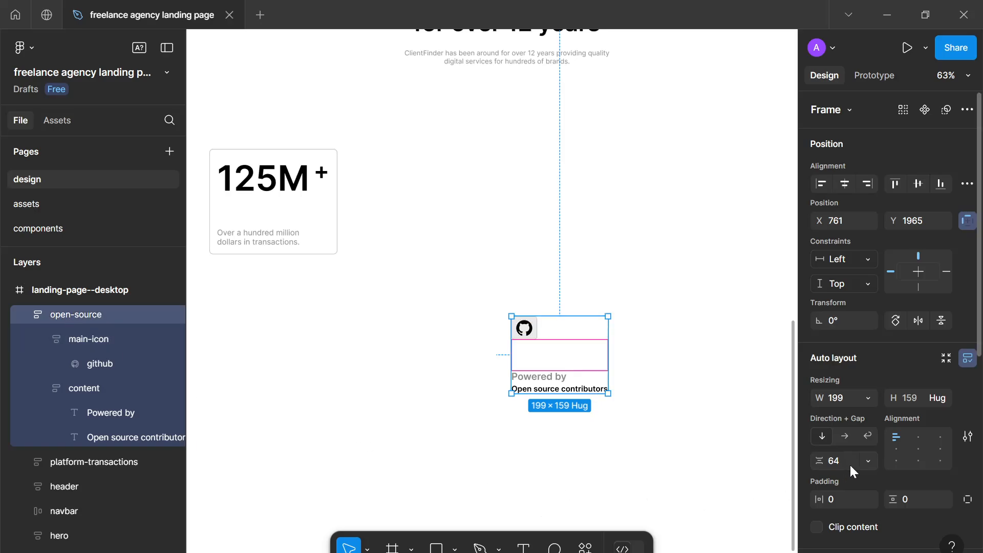
Give the open-source frame 16 horizontal and vertical padding and a corner radius of 8.
click(848, 501)
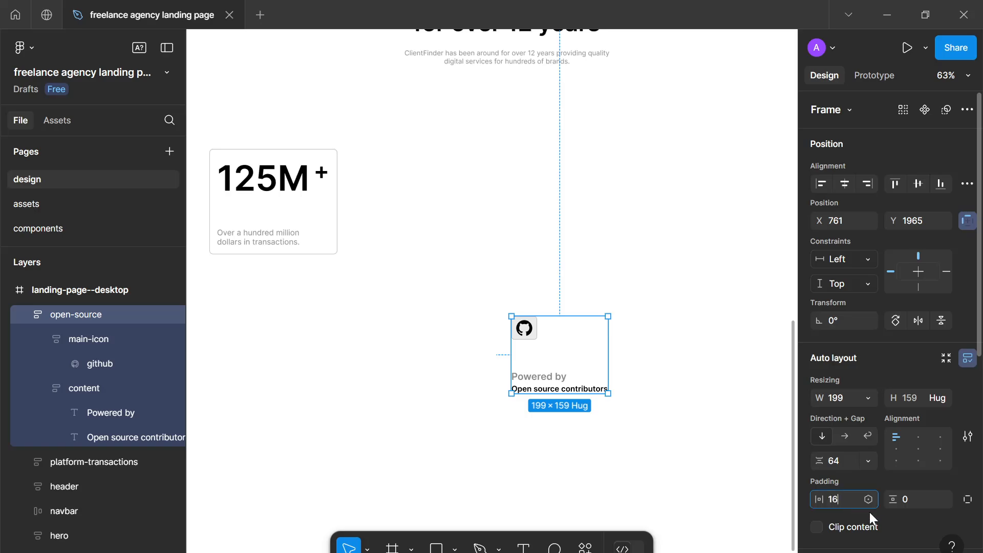
click(926, 505)
text(1)
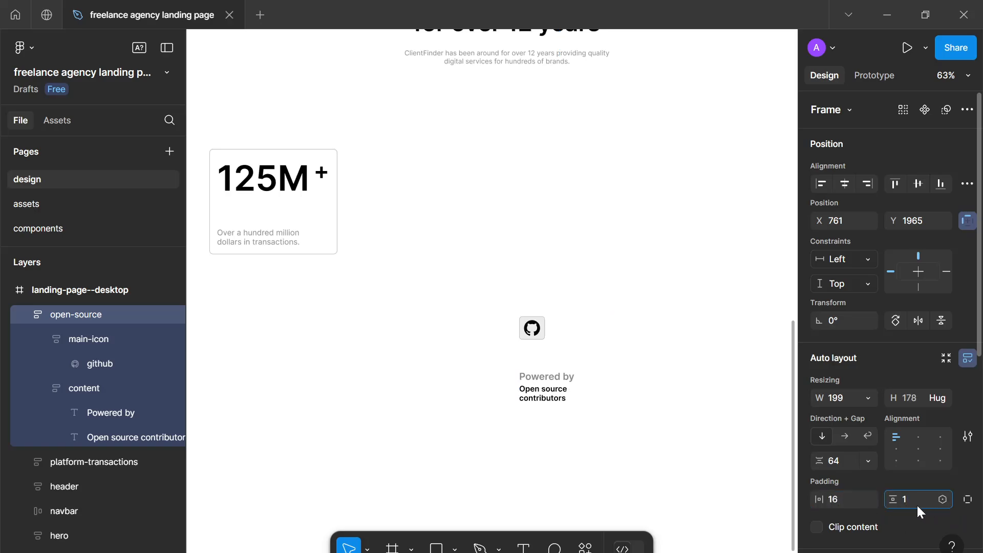
text(6)
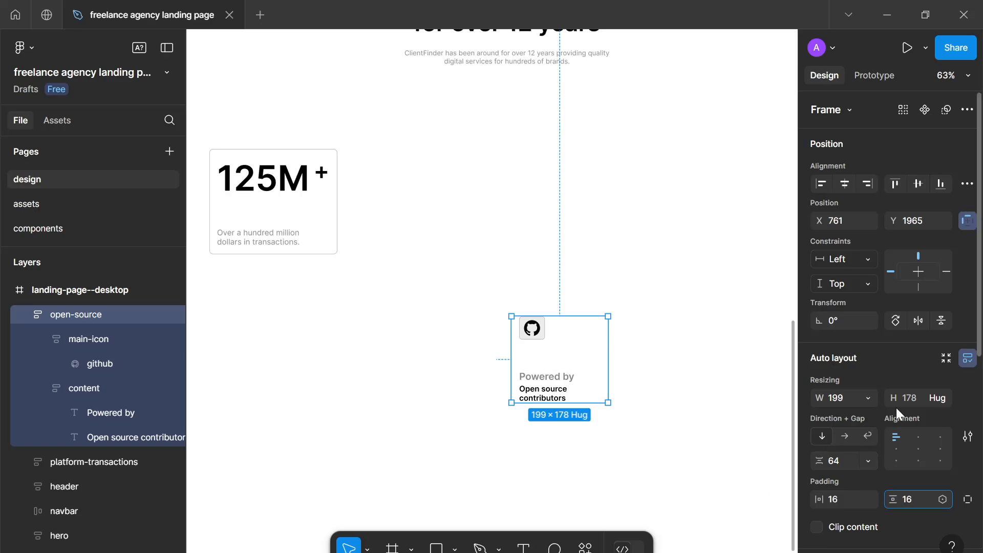
scroll(926, 404, down, 3)
click(911, 455)
text(8)
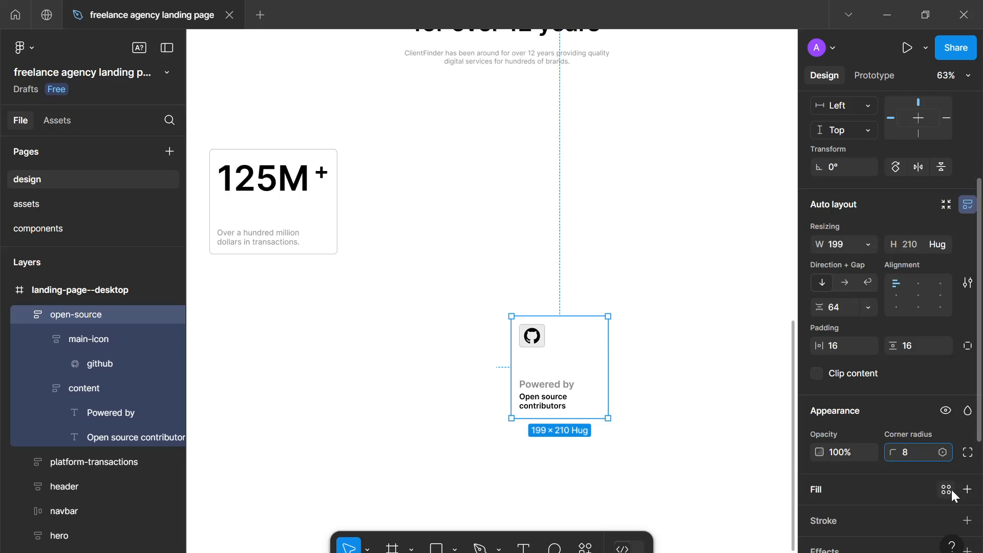
Fill the open-source card with the white--100 library color and give it a gray-800 stroke.
click(947, 488)
click(742, 375)
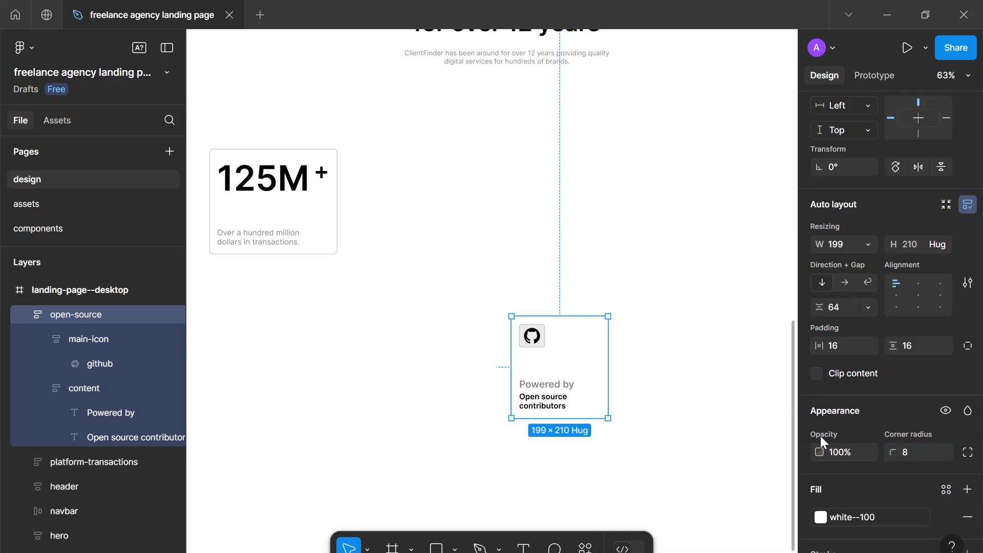
scroll(904, 490, down, 3)
click(945, 402)
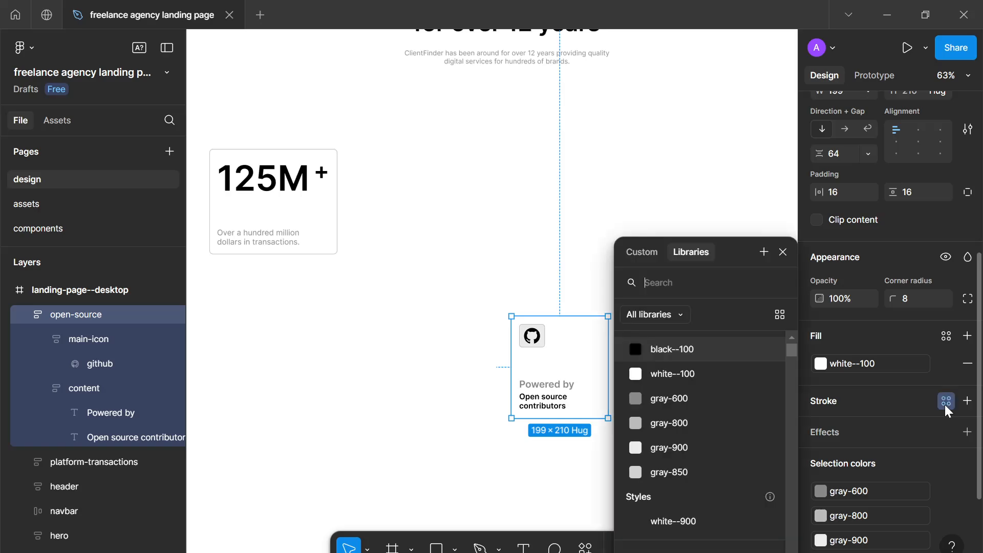
click(688, 426)
click(686, 431)
scroll(650, 414, down, 2)
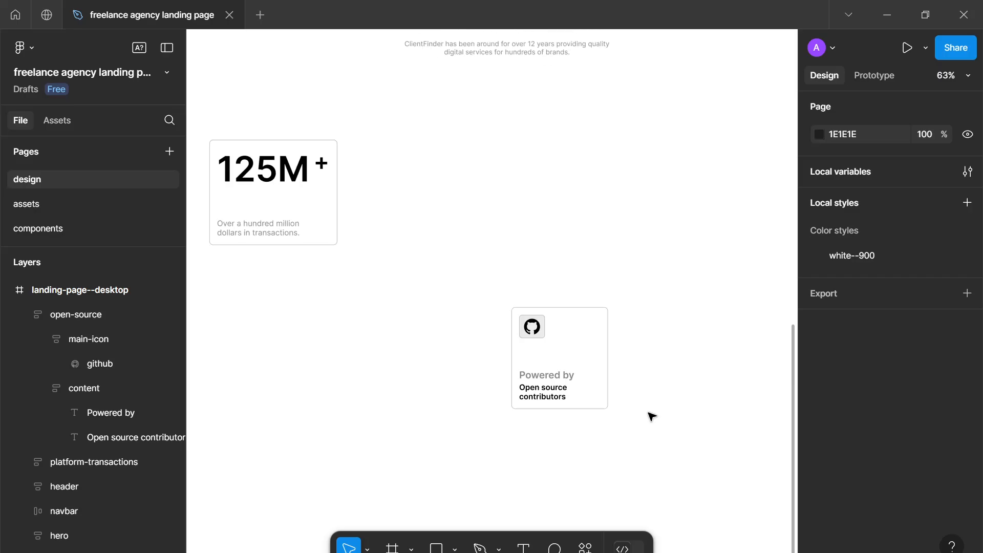
Move the open-source card up closer to the 125M+ card and set its vertical gap to Auto.
drag(551, 340, 532, 293)
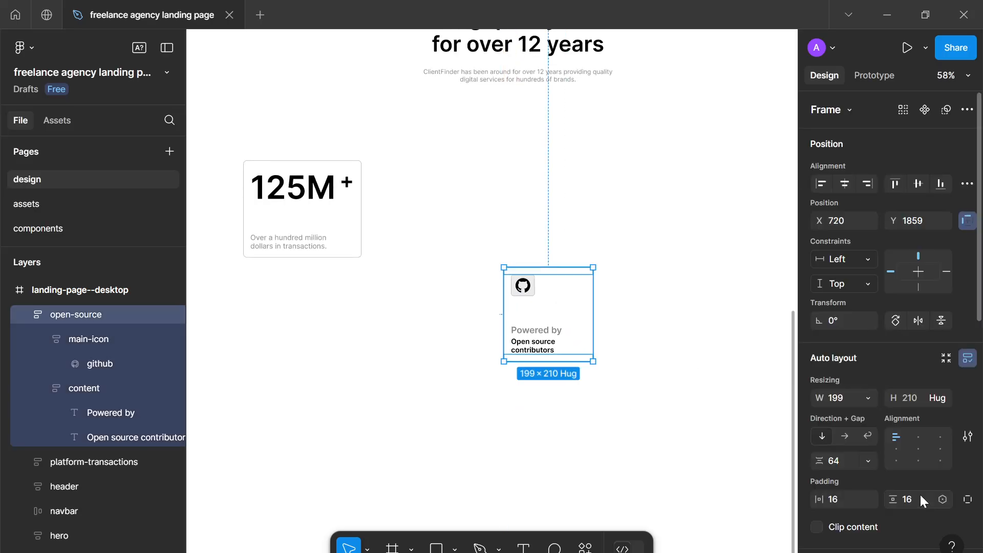
click(869, 464)
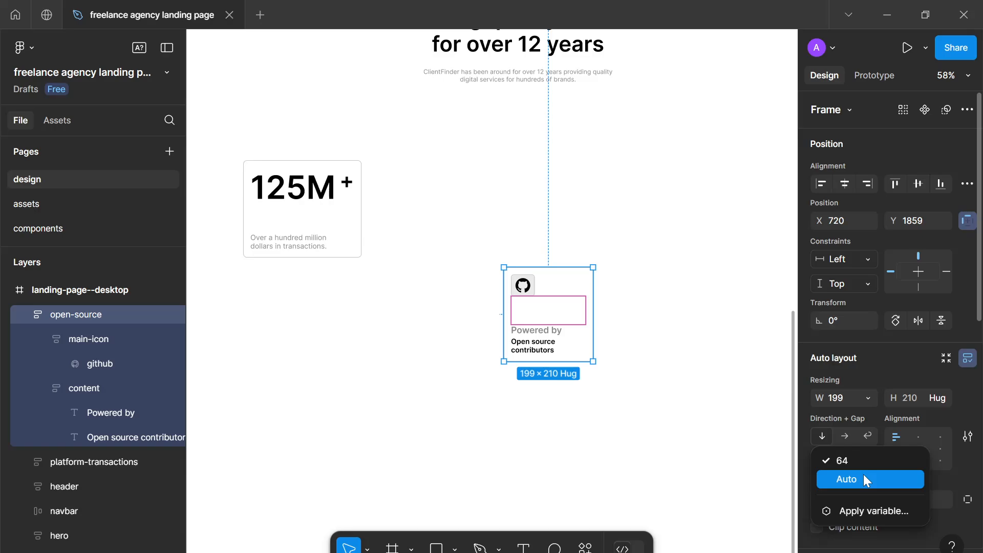
click(864, 478)
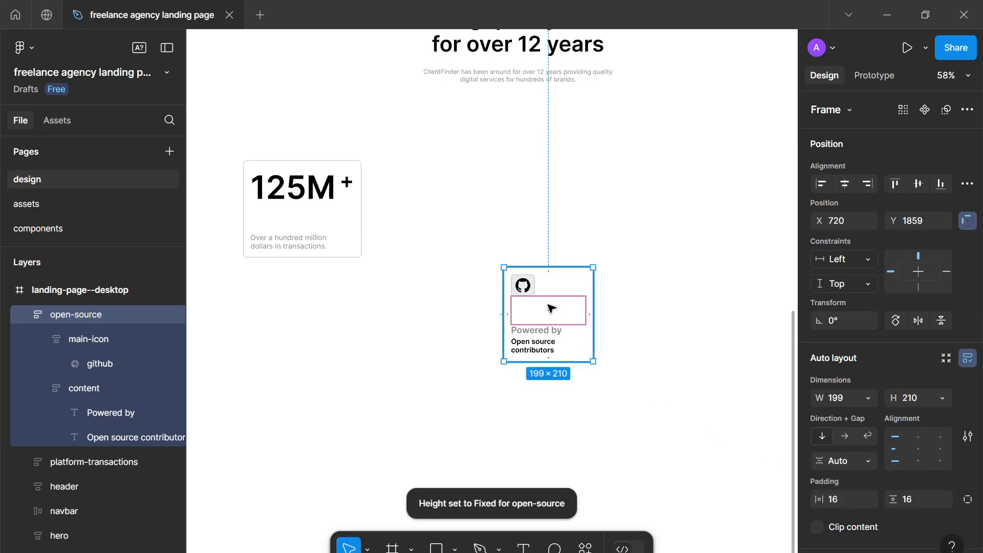
Place the open-source card directly beside the 125M+ card at about X 432, Y 1618.
drag(549, 308, 423, 200)
click(493, 237)
scroll(504, 261, down, 3)
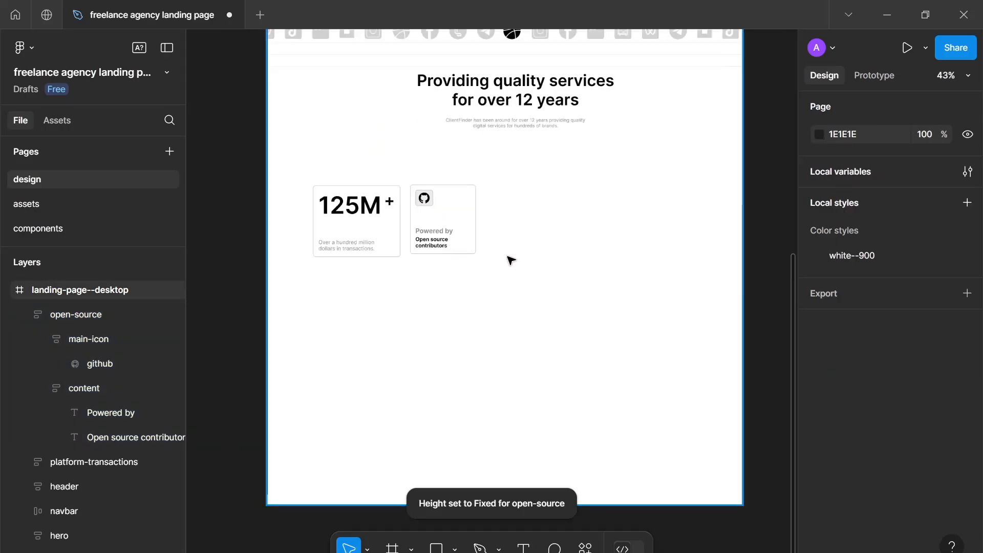
Widen the open-source card to about 256 so "Open source contributors" fits on one line.
drag(511, 260, 469, 244)
click(383, 200)
click(439, 248)
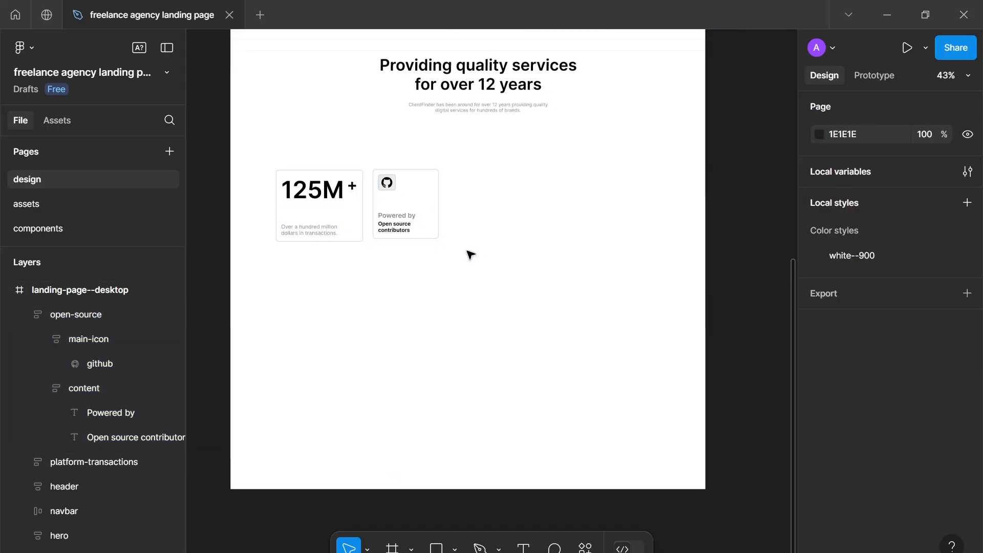
click(425, 212)
drag(438, 205, 457, 208)
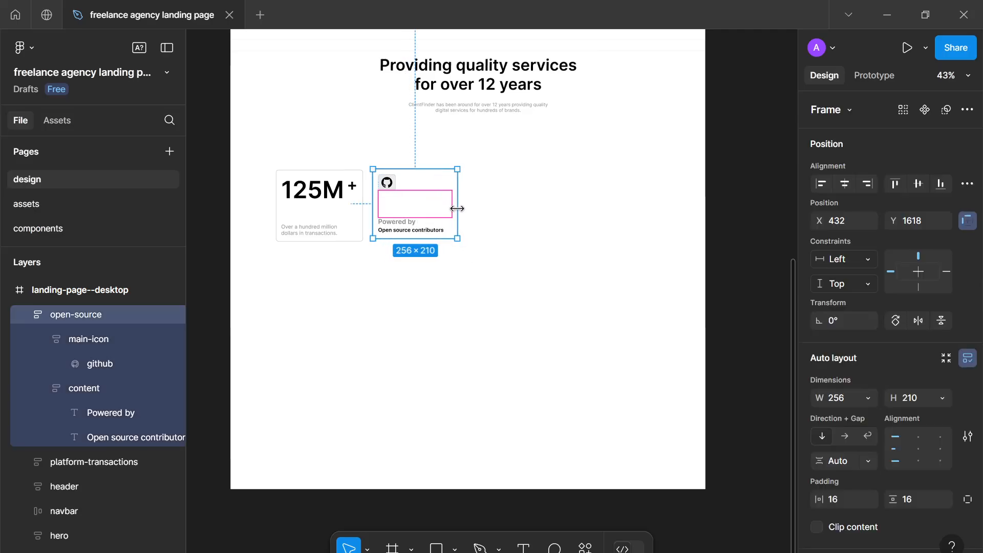
click(487, 271)
scroll(490, 275, down, 1)
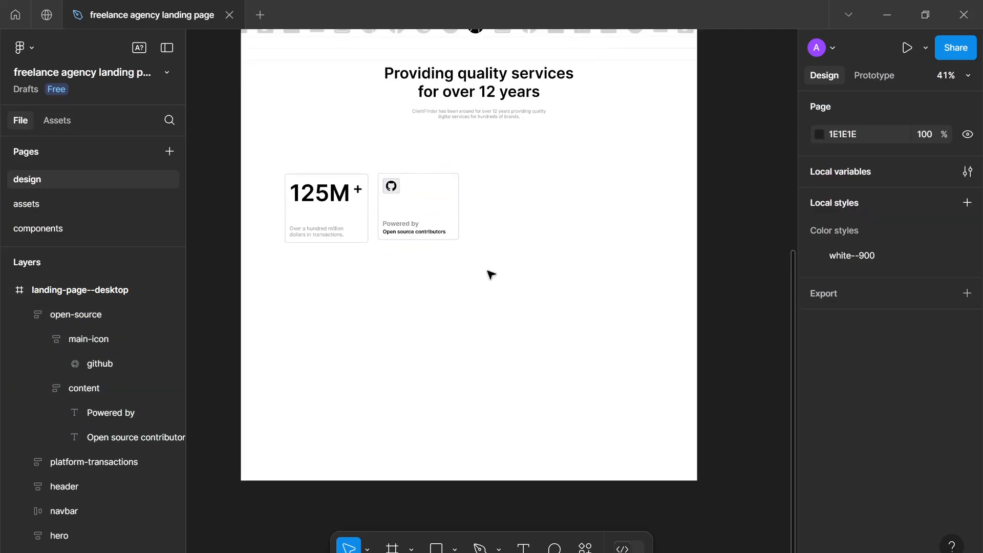
drag(488, 272, 498, 278)
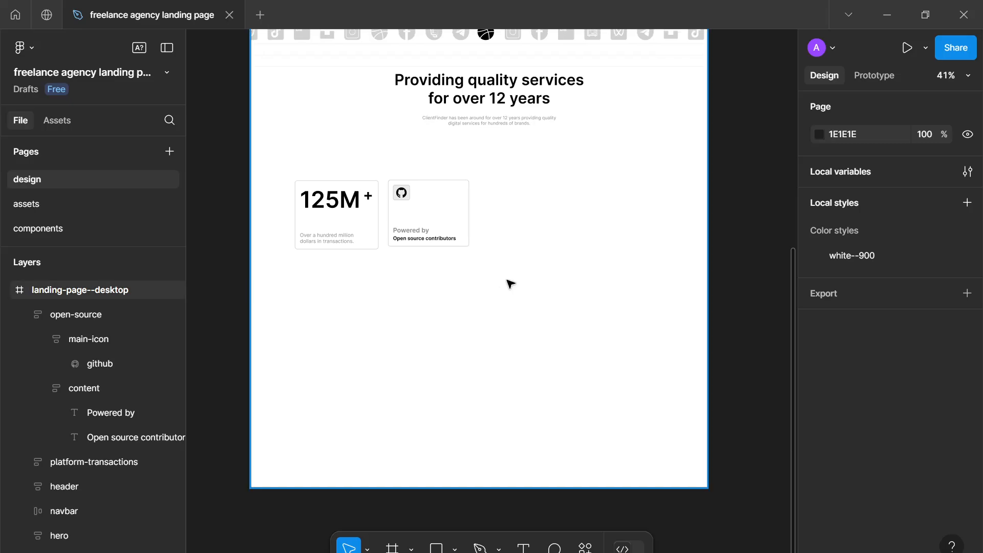
scroll(510, 284, up, 2)
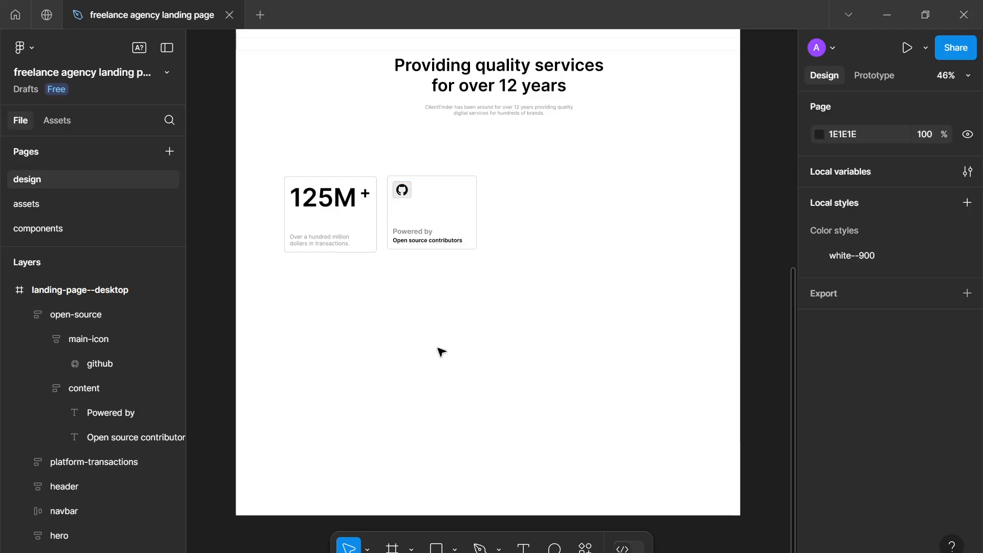
scroll(441, 351, down, 5)
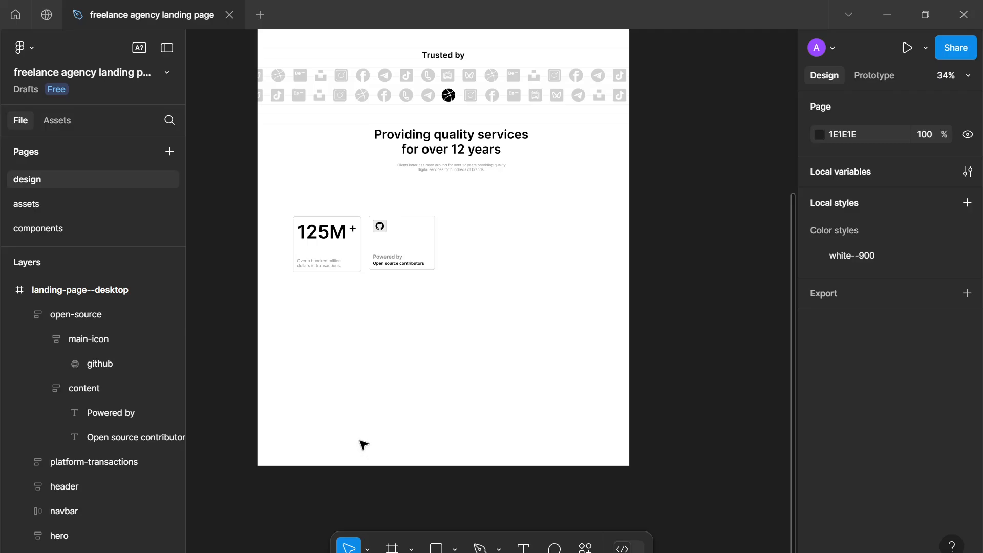
scroll(364, 445, up, 5)
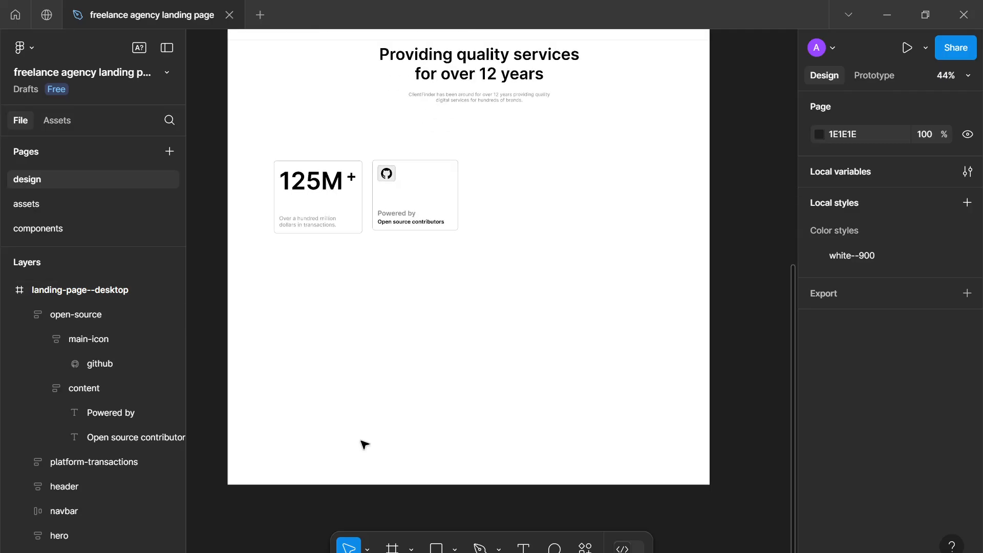
Add the heading text "Experienced talent in many technologies" on the page below the 125M+ and open-source cards.
key(t)
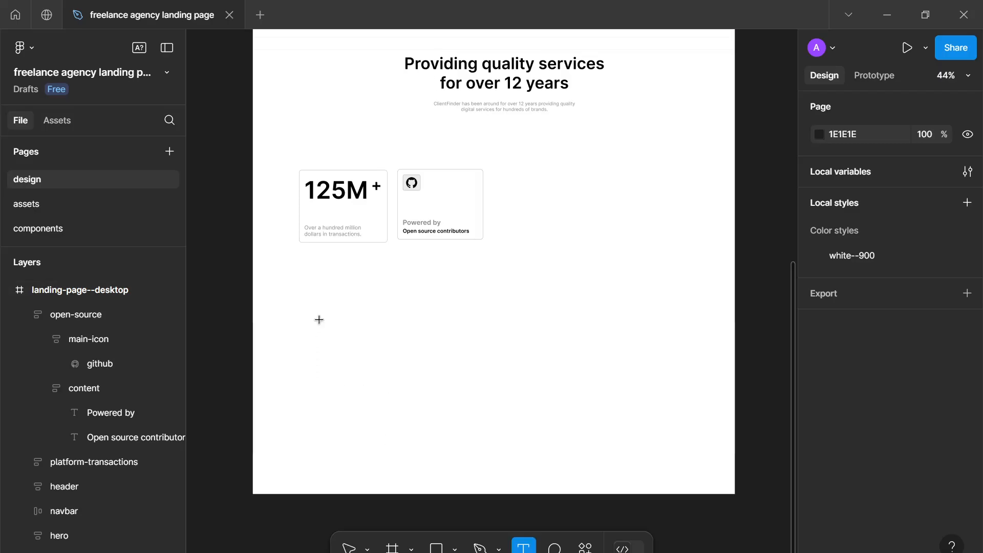
click(332, 299)
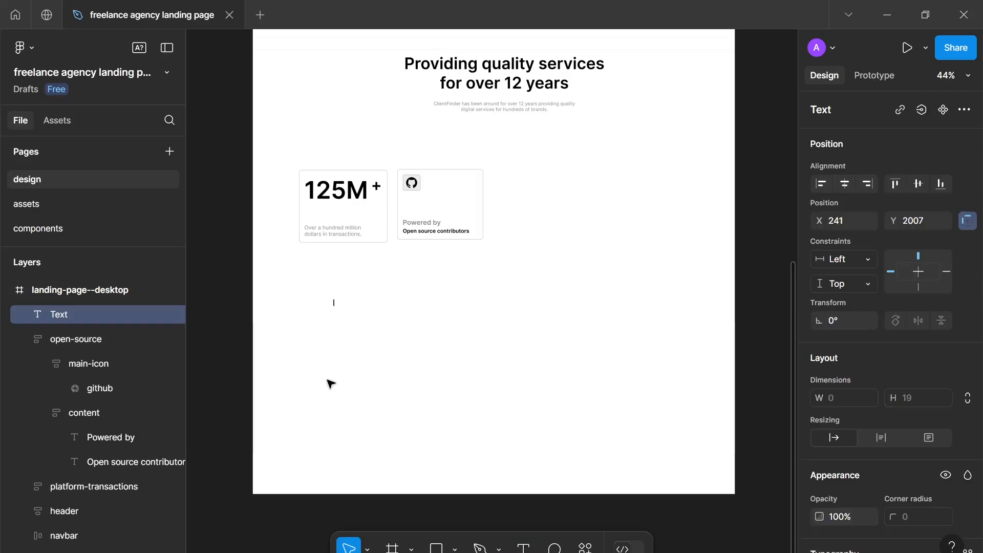
text(Experiencd)
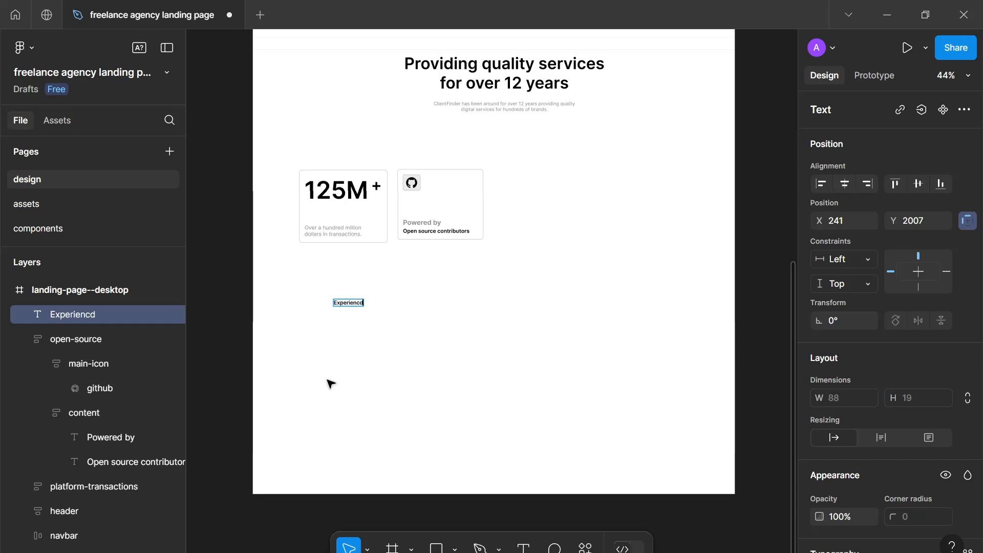
key(BackSpace)
text(ed talent in)
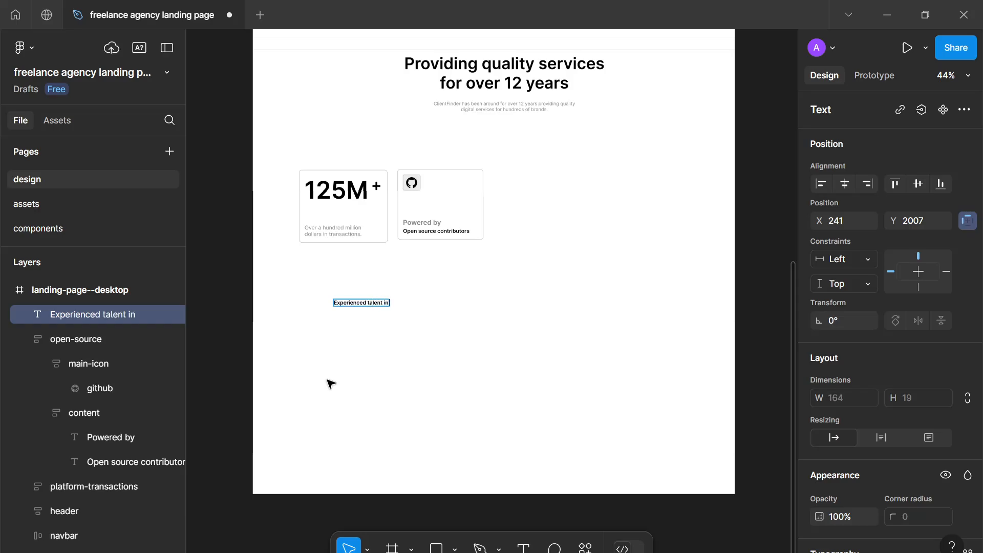
text( many techn)
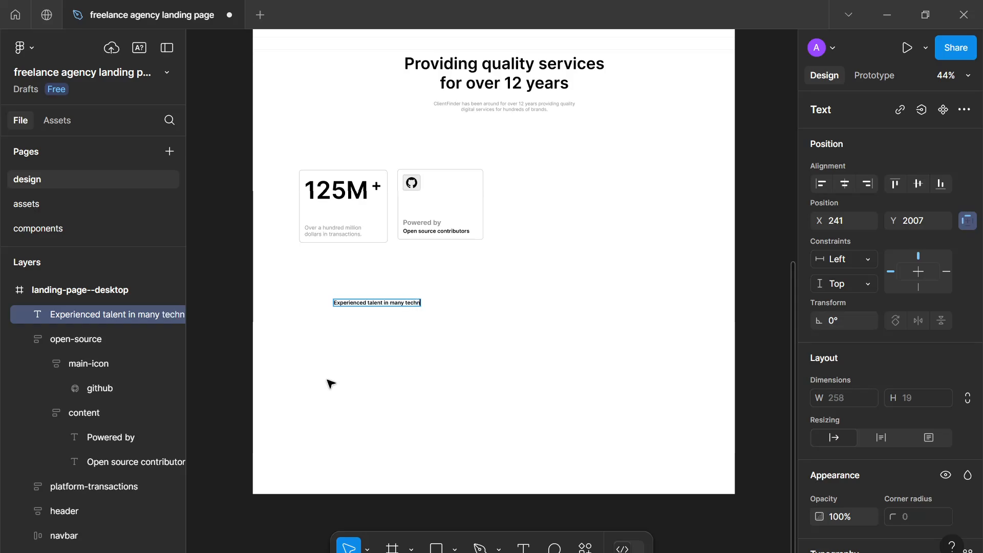
text(ologies)
key(Escape)
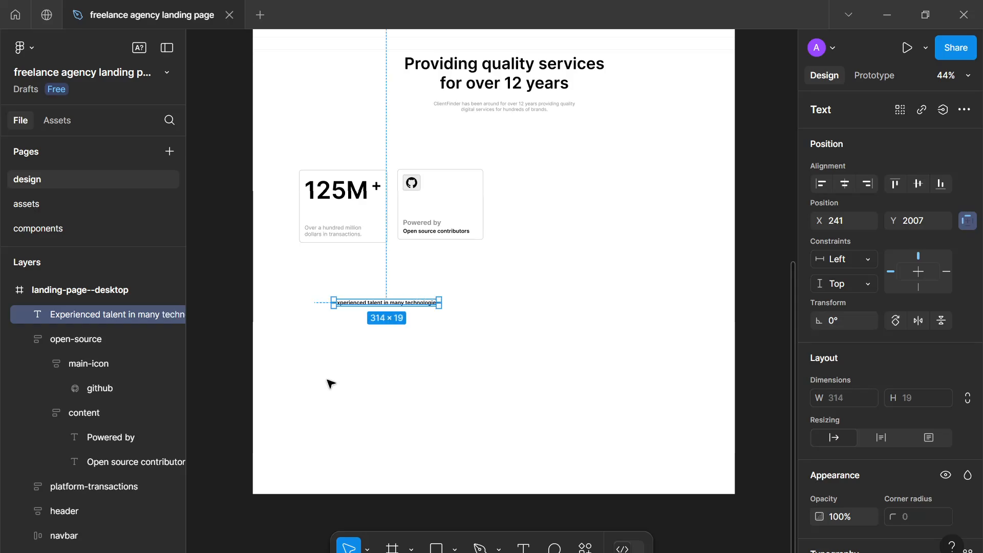
Try a font size of 18 for the "Experienced talent" heading, finally setting it to 20.
scroll(892, 437, down, 6)
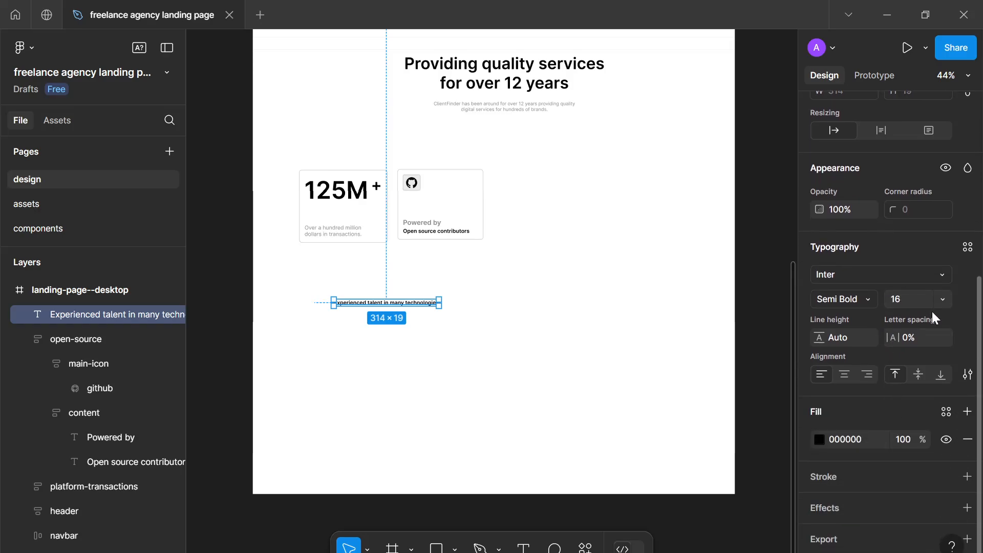
click(908, 302)
text(18)
key(Return)
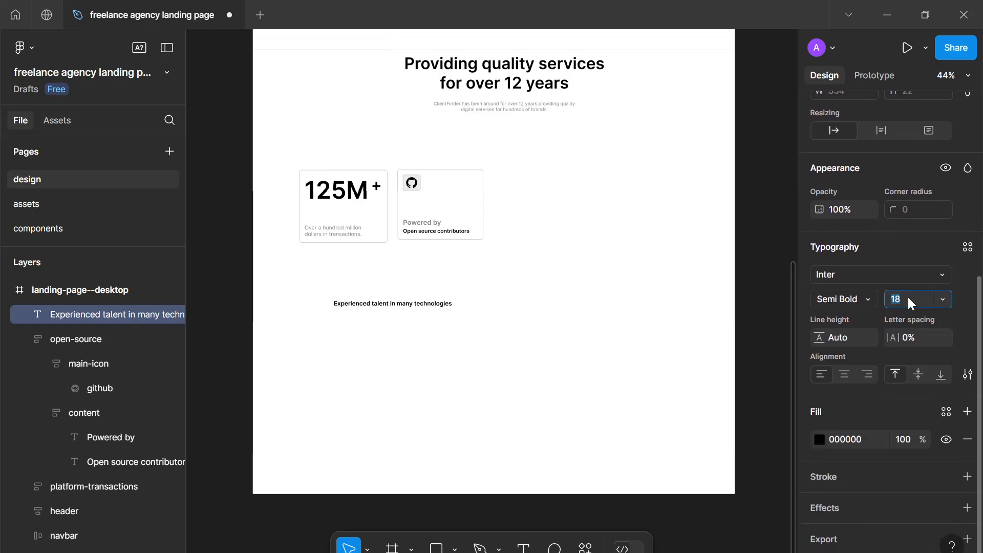
text(20)
key(Return)
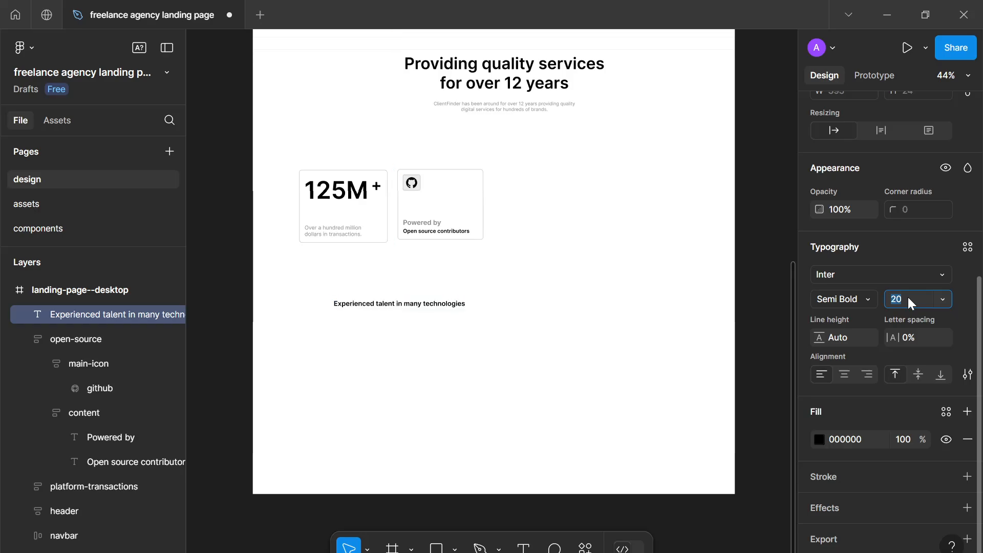
click(436, 335)
Duplicate the "Experienced talent" heading and place the copy directly beneath it at about X 241, Y 2047.
scroll(405, 313, up, 2)
scroll(405, 313, up, 1)
click(403, 303)
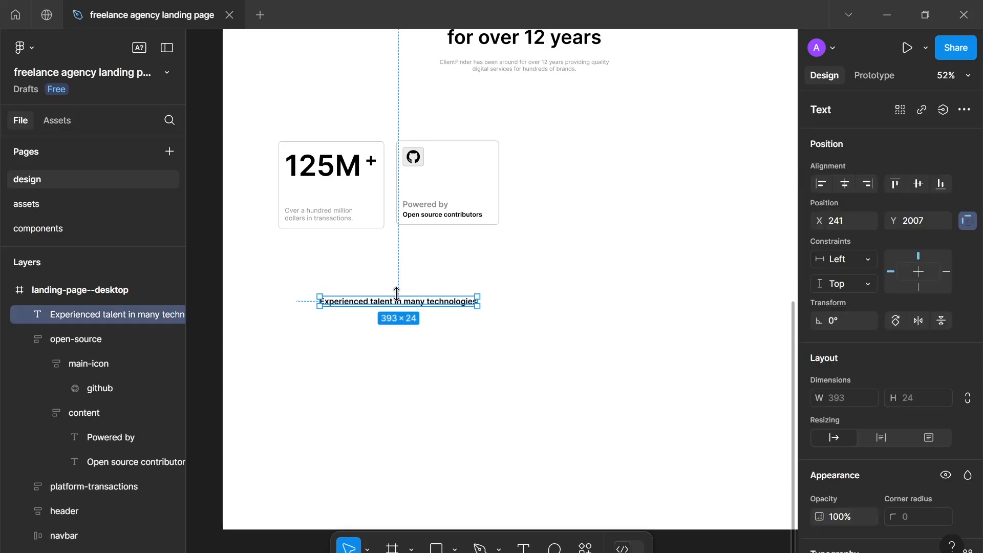
key(ctrl+d)
drag(388, 296, 394, 324)
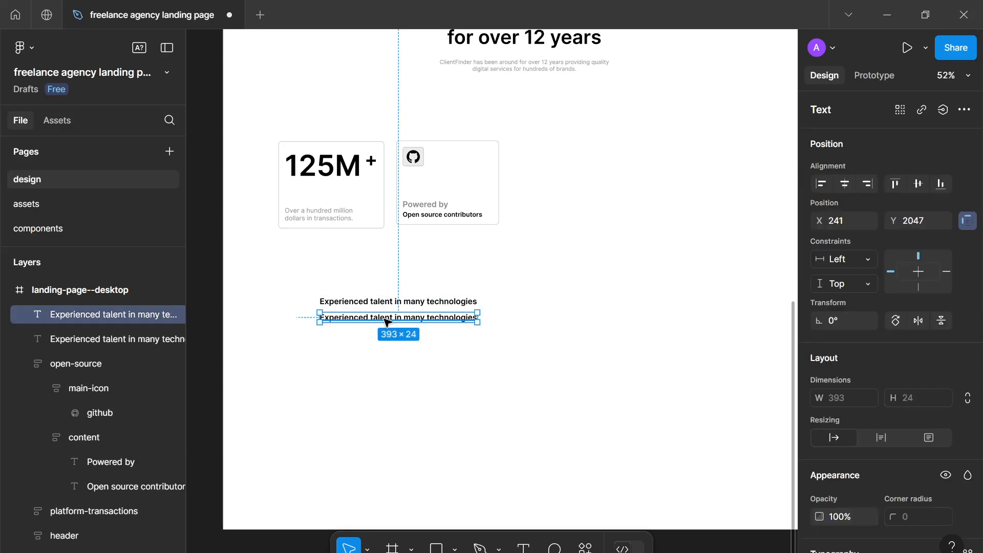
Replace the copied heading's text with "Our freelancers are qualified in many stacks and tools to make your business performant and scalable.".
key(Return)
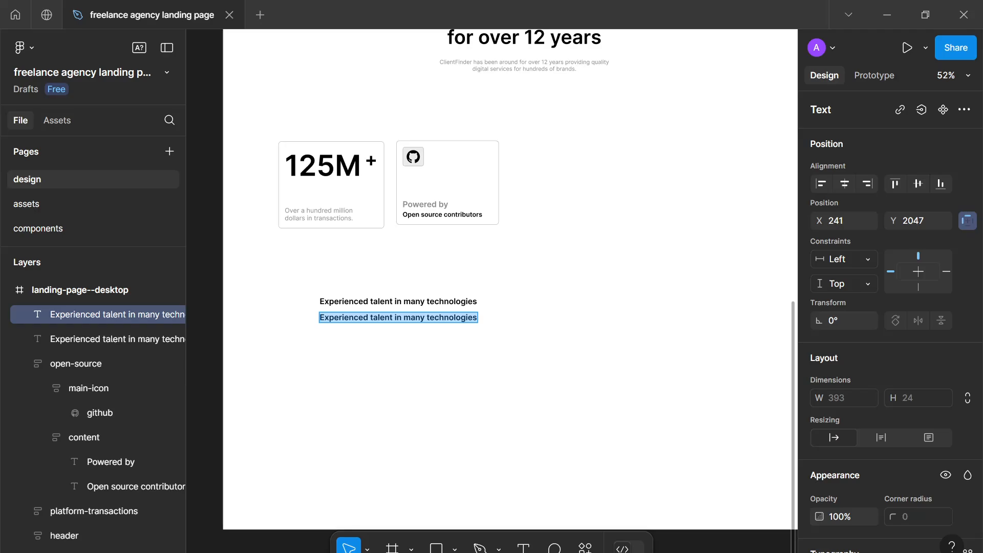
text(Oue)
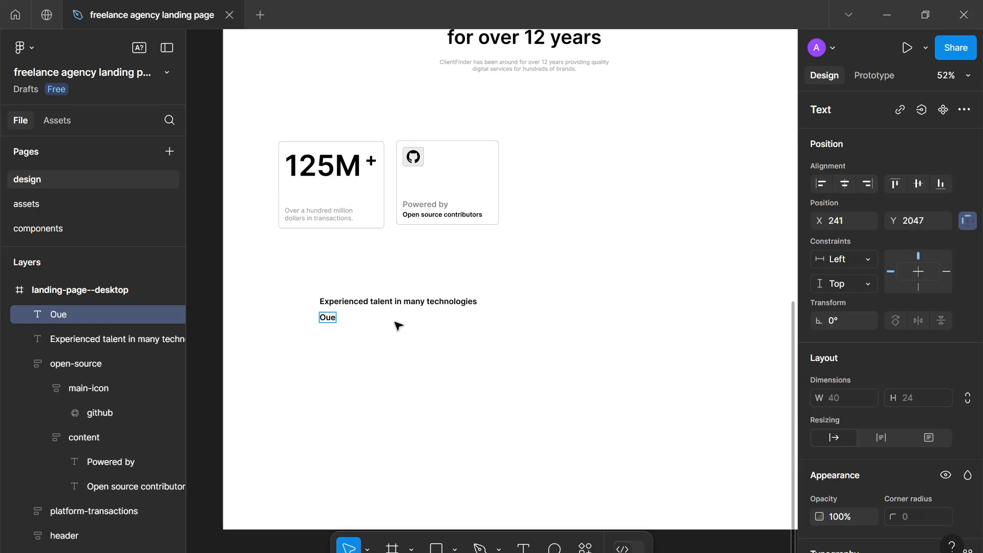
key(BackSpace)
text(r freelancers are)
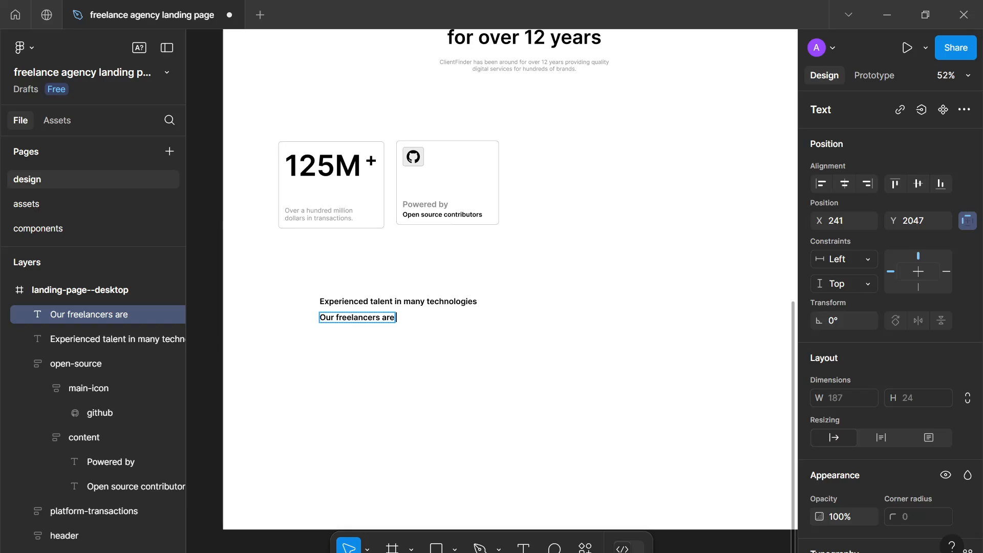
text( qualified)
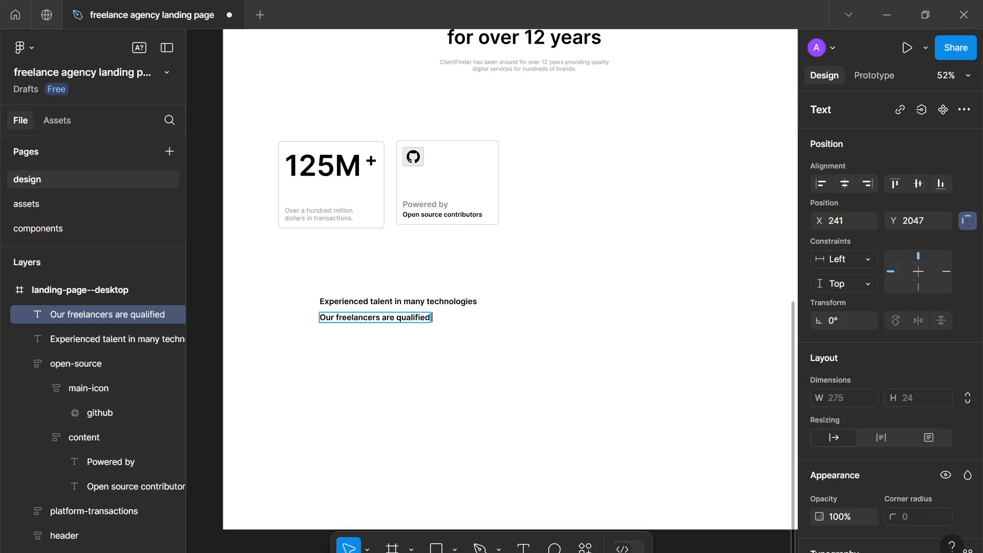
text( in many)
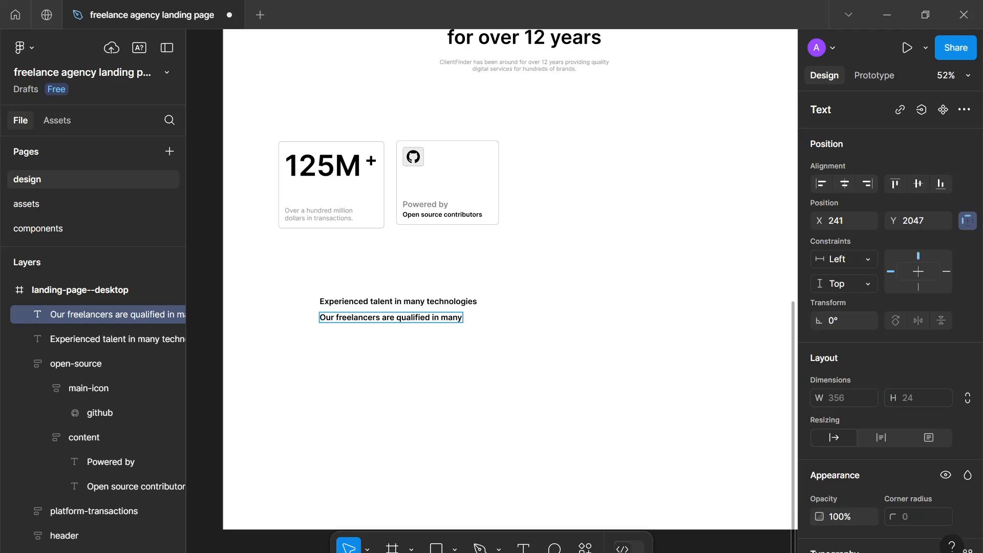
text( stacks and)
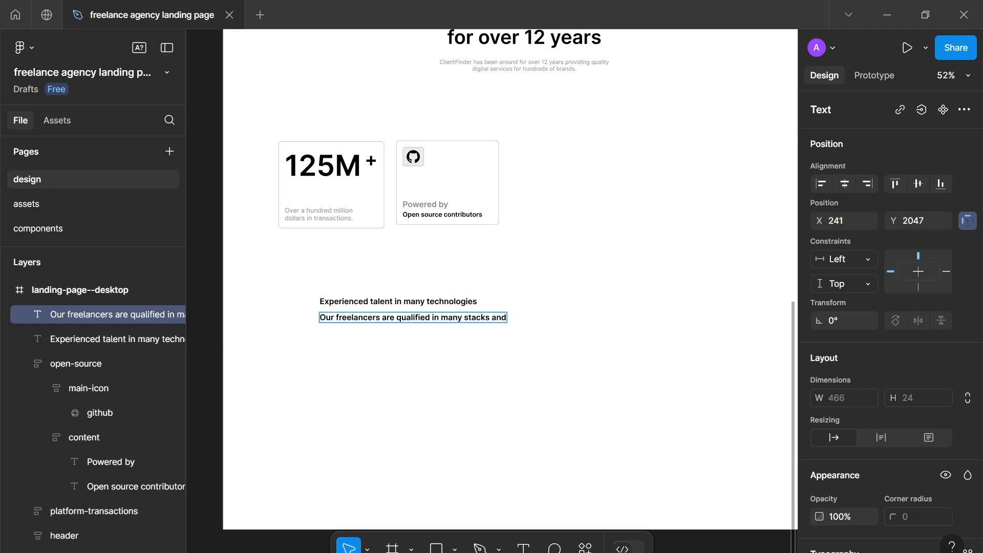
text( tools to make)
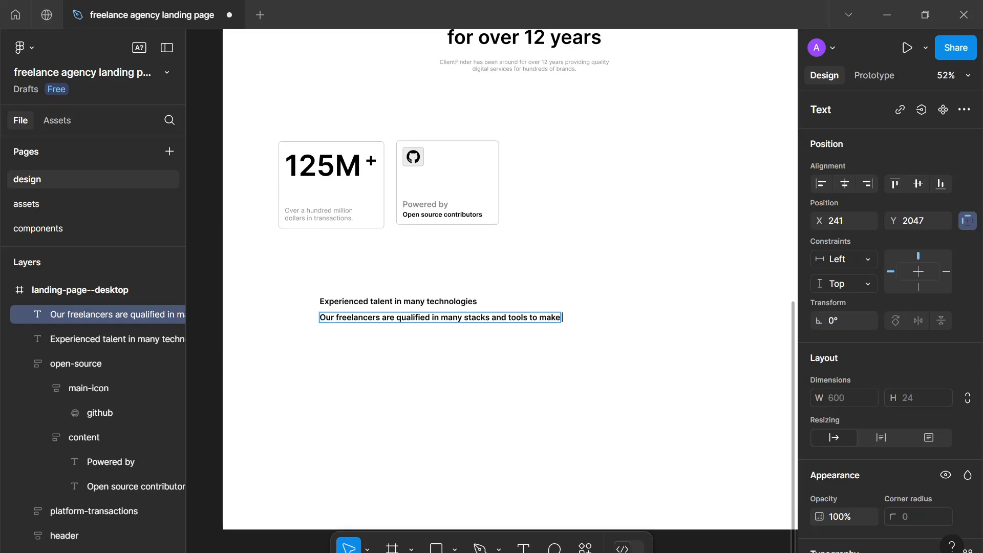
text( your busin)
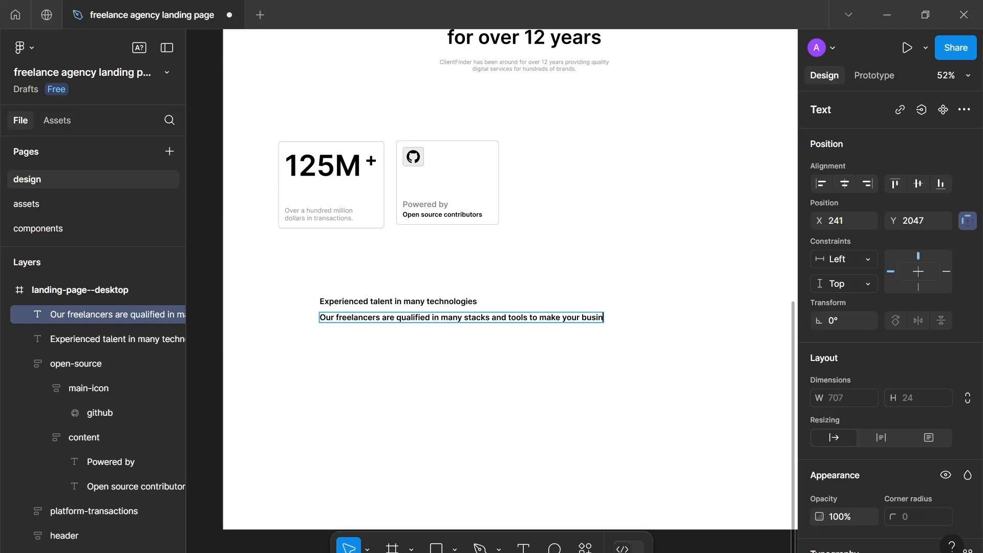
text(ess performant and scalable.)
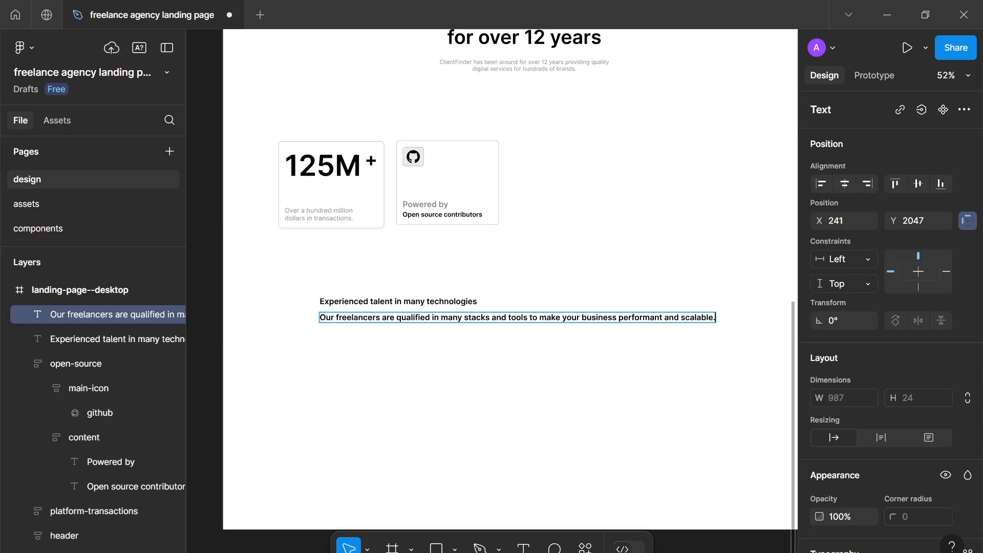
key(Escape)
Set the freelancers description line to font size 14 and Regular weight.
scroll(895, 389, down, 5)
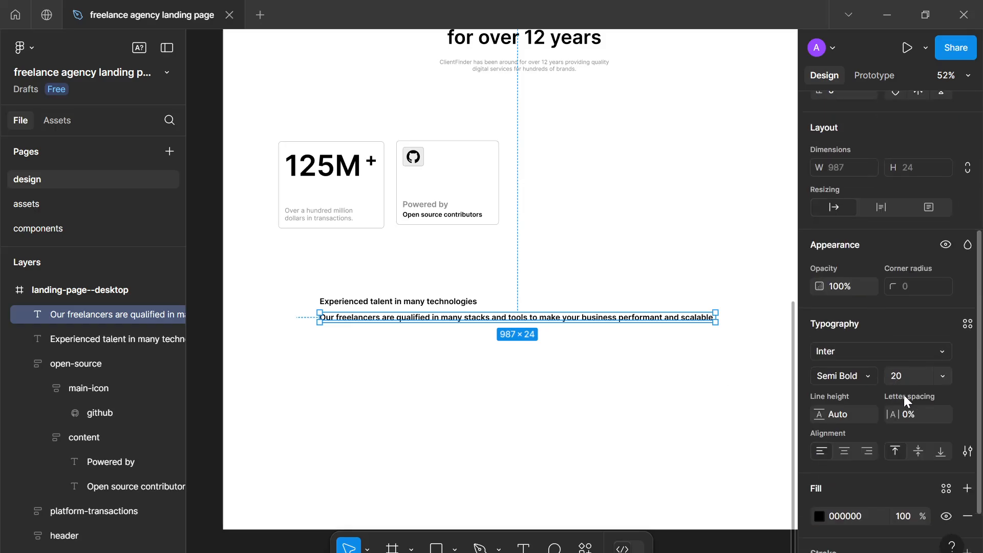
click(896, 373)
text(14)
key(Return)
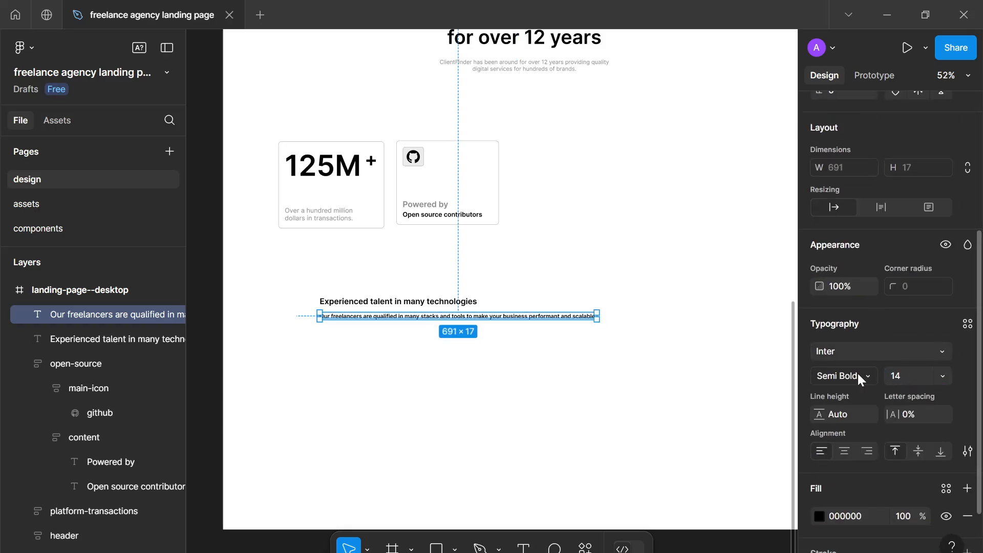
click(471, 302)
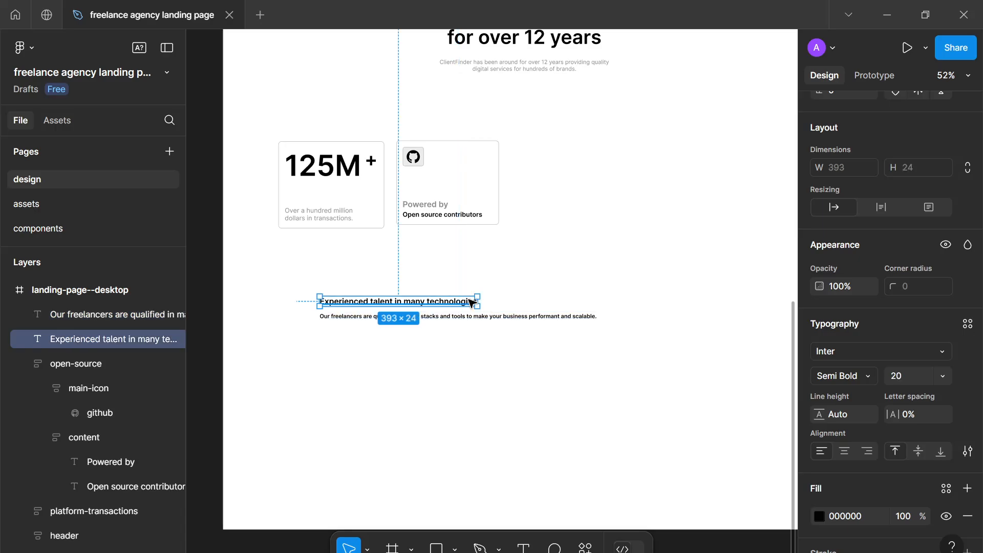
click(511, 317)
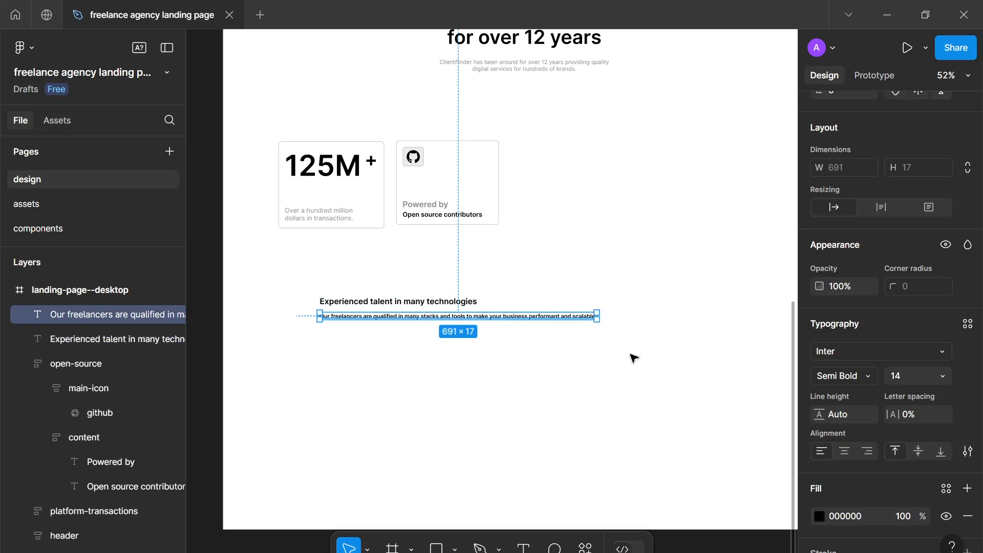
click(868, 378)
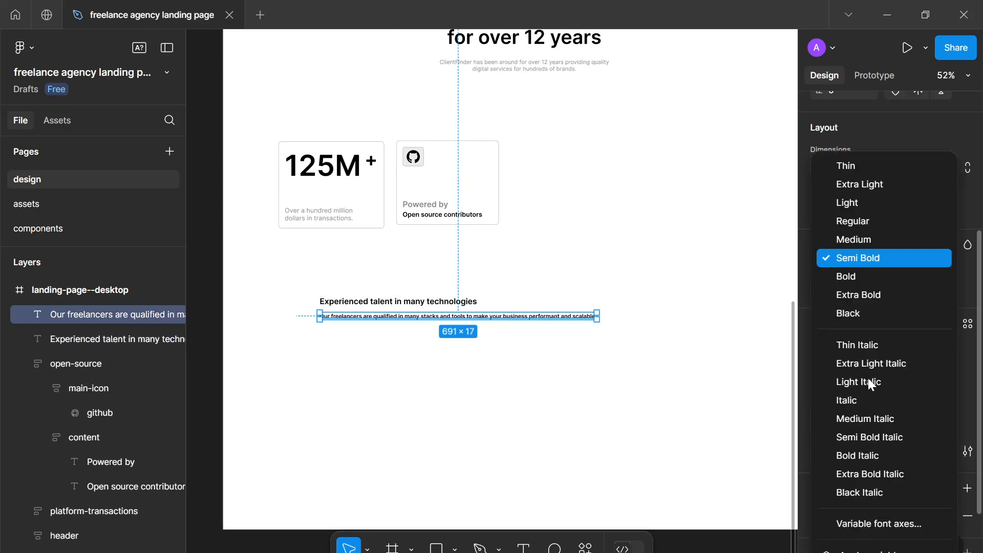
click(848, 219)
Apply the gray-600 library color to the freelancers description text.
scroll(894, 426, down, 2)
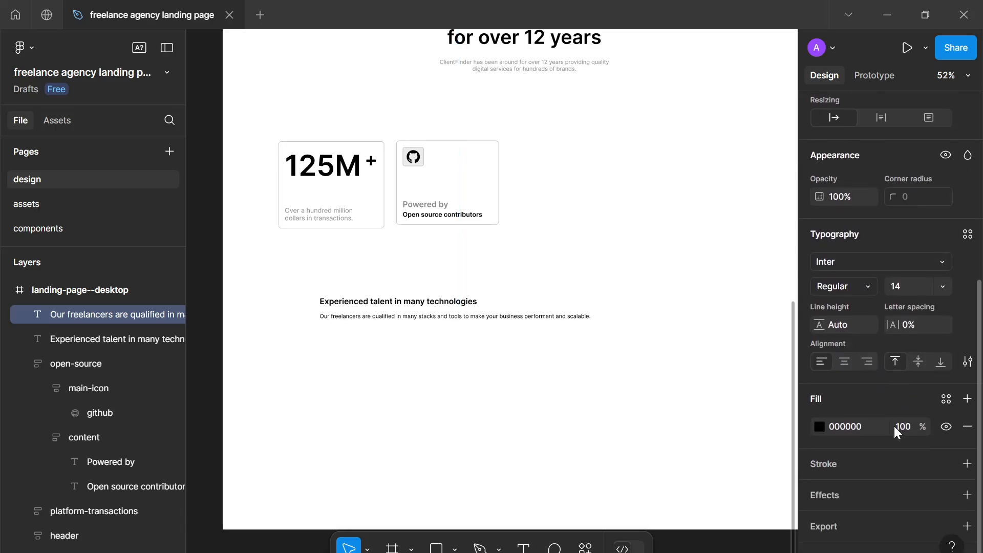
click(943, 398)
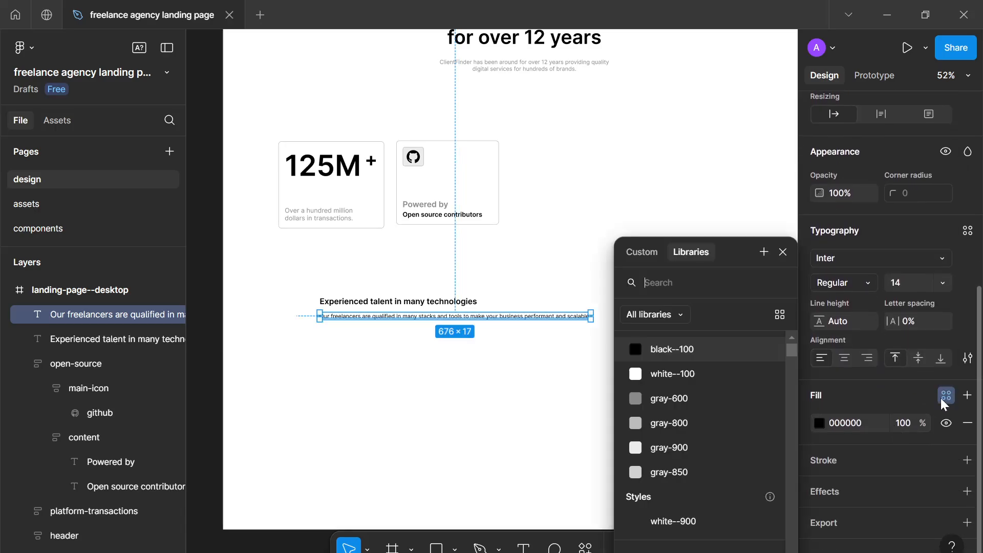
click(692, 404)
click(679, 394)
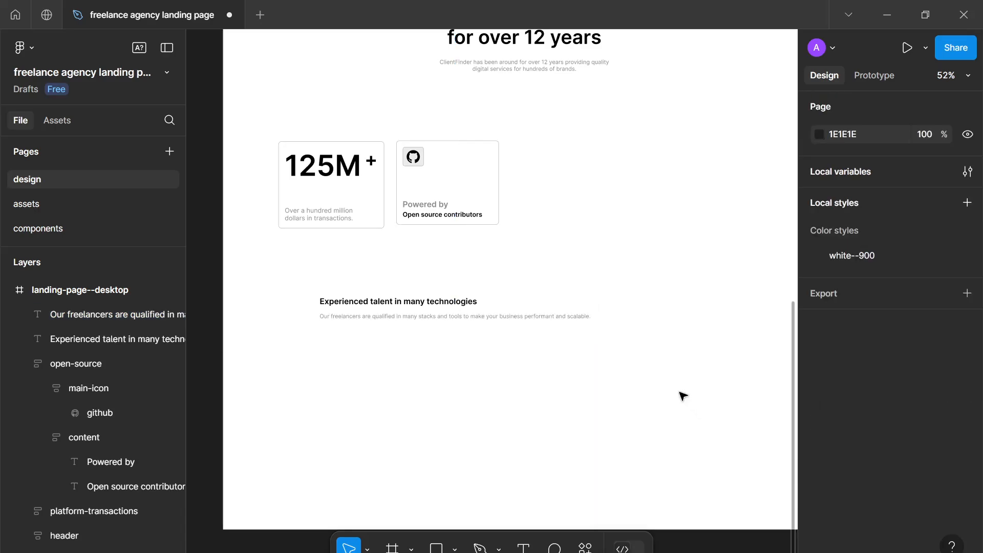
Review the whole landing page layout from the hero and logo rows down to the services cards and new text.
scroll(679, 395, up, 2)
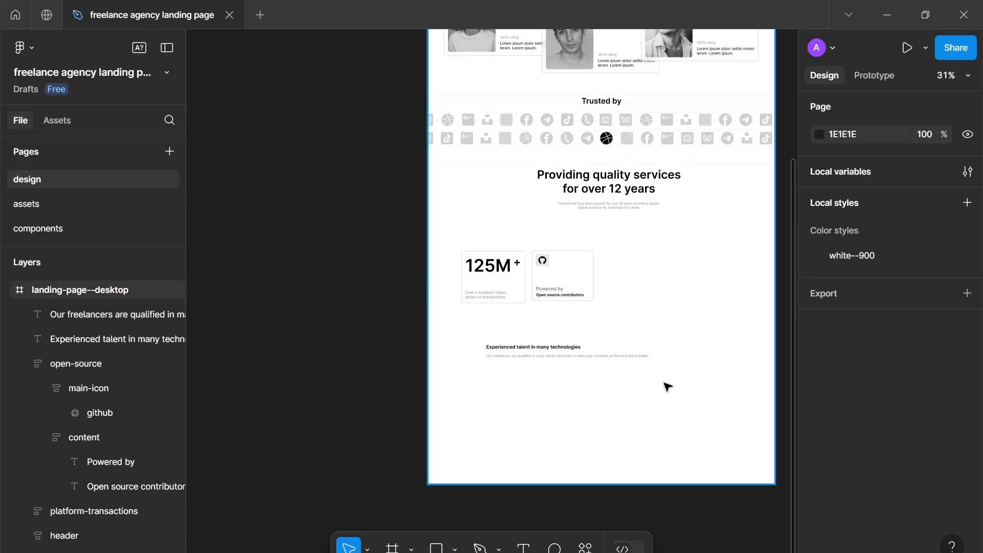
scroll(659, 335, up, 5)
scroll(662, 335, down, 2)
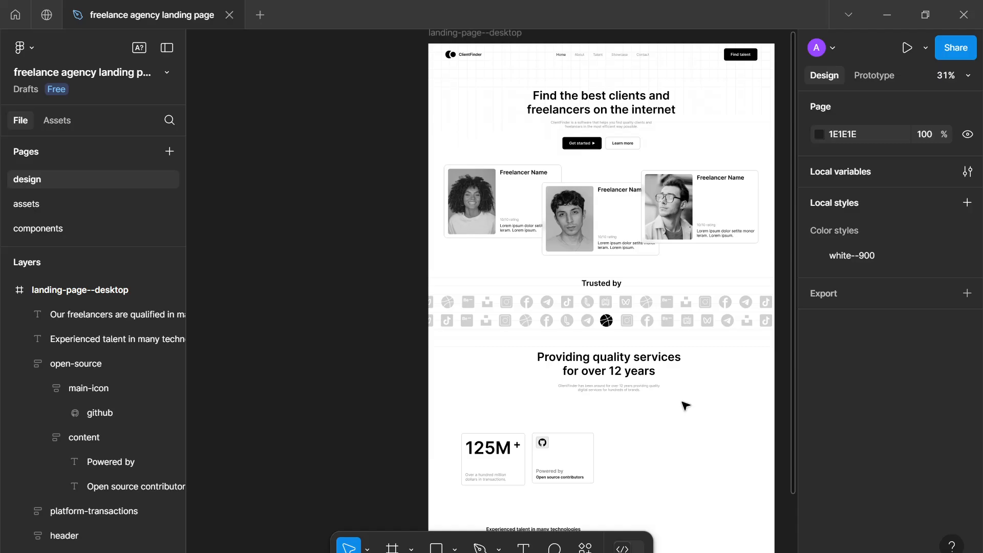
scroll(685, 405, down, 1)
scroll(665, 407, right, 2)
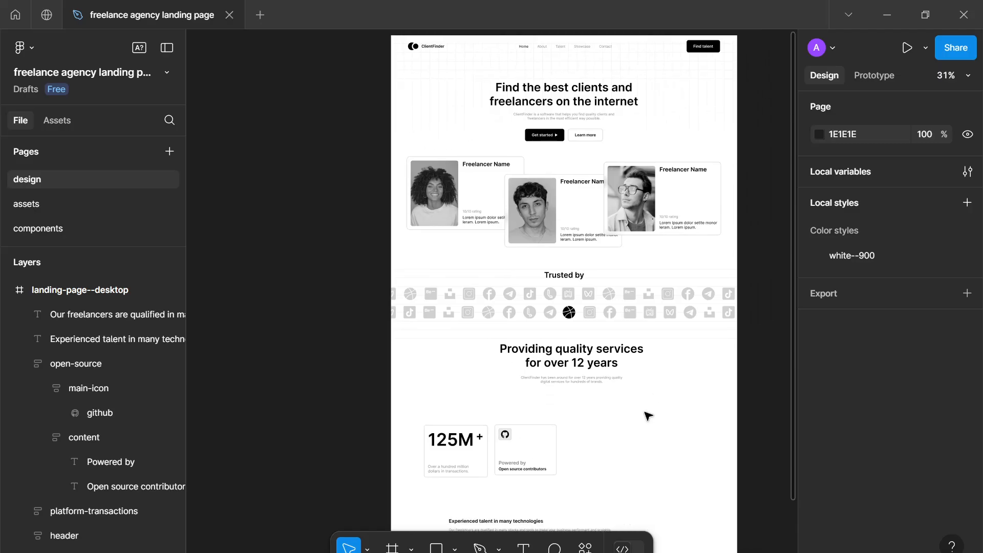
scroll(648, 416, down, 2)
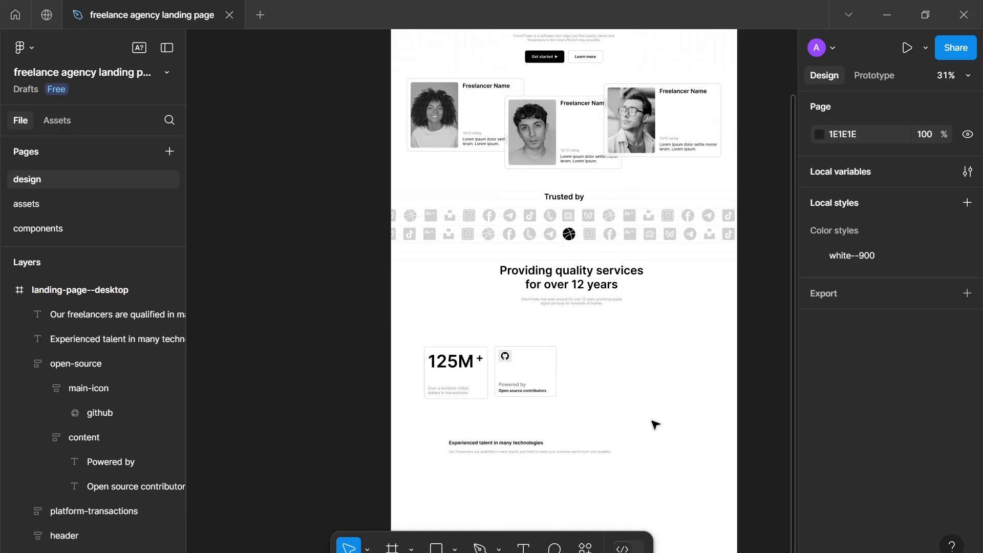
scroll(655, 425, down, 1)
scroll(654, 424, up, 2)
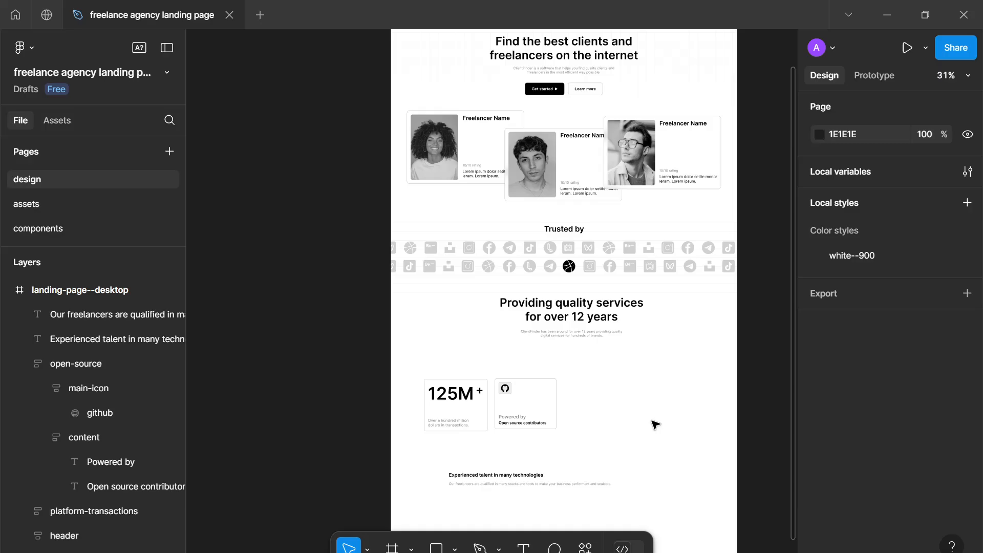
scroll(654, 424, up, 1)
scroll(634, 424, up, 4)
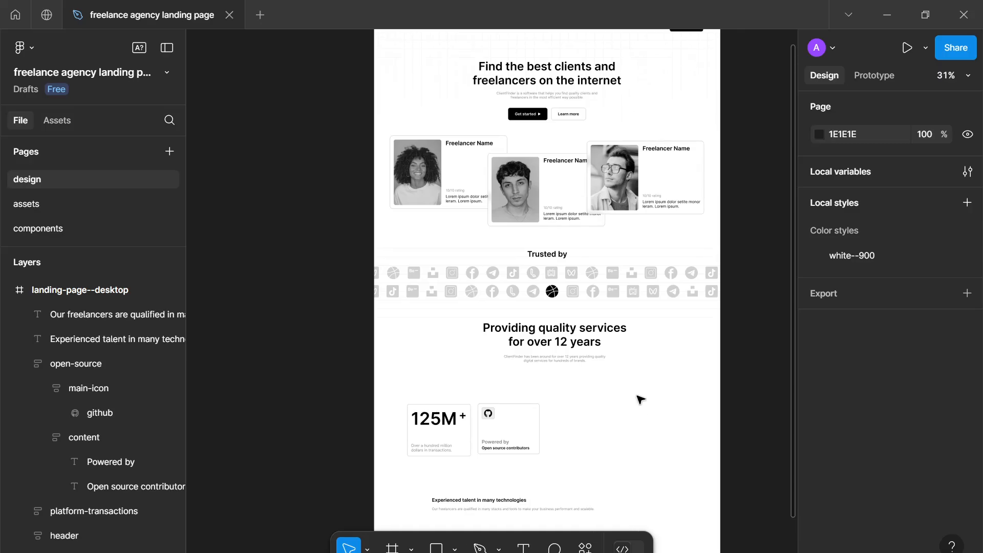
scroll(629, 320, down, 4)
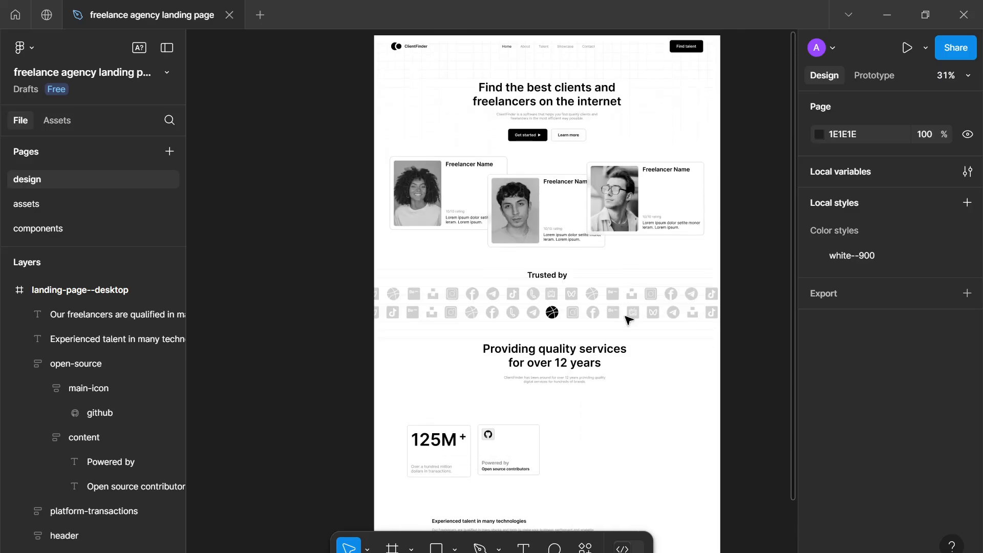
Compare the services section with the hero, freelancer cards and logo rows above it.
scroll(630, 316, down, 2)
scroll(631, 316, down, 6)
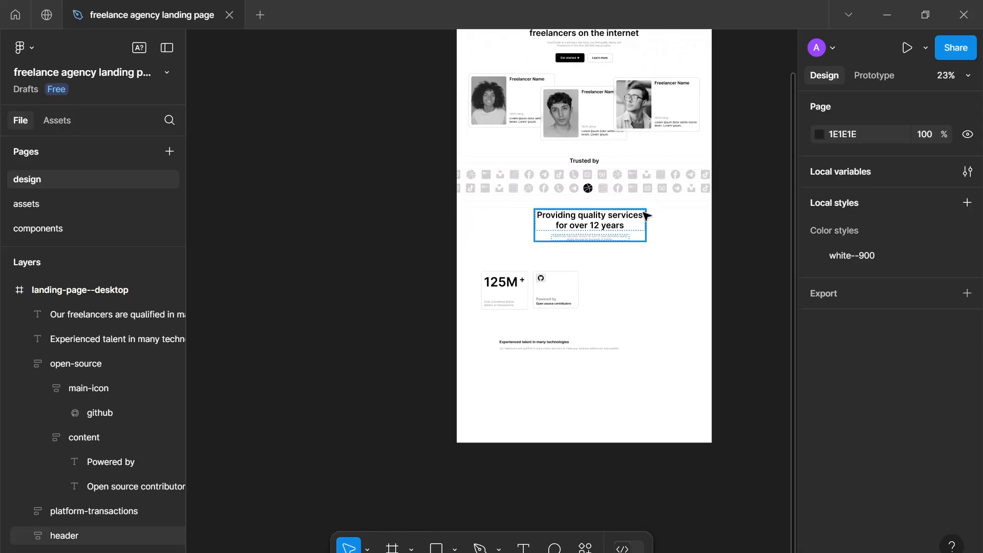
scroll(597, 268, up, 3)
scroll(597, 268, down, 1)
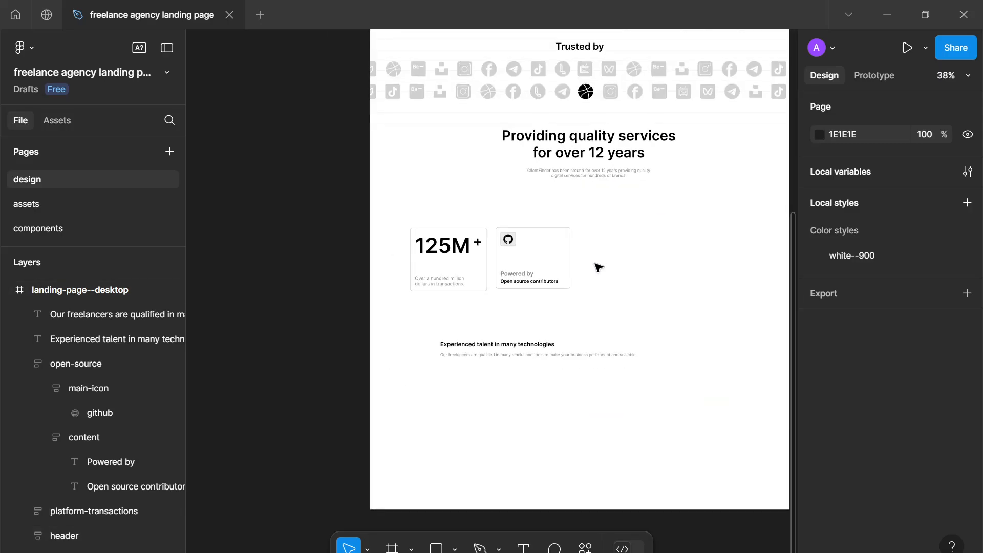
drag(597, 268, 599, 461)
drag(552, 149, 556, 250)
scroll(553, 249, down, 7)
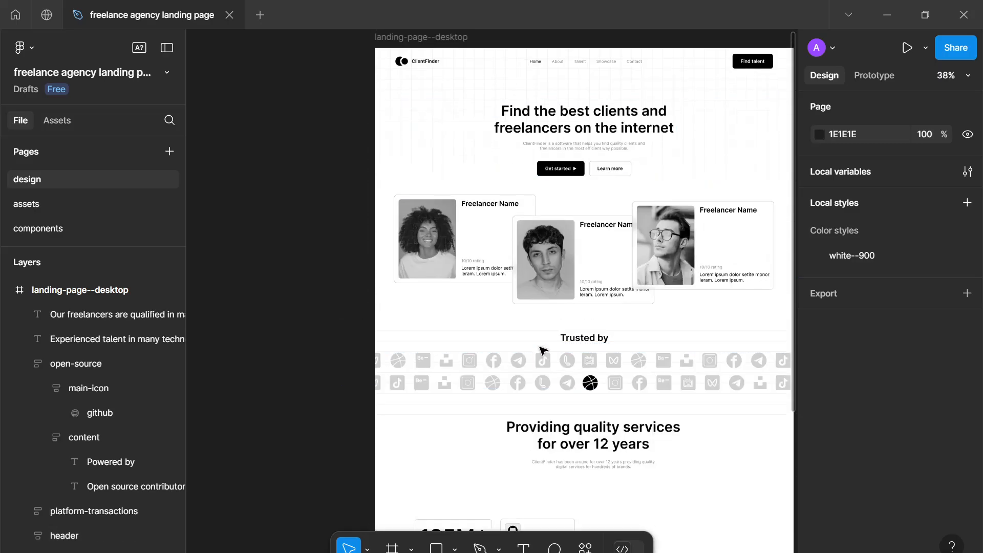
Narrow the freelancers description text box so the sentence wraps onto two lines after "business".
click(541, 339)
scroll(533, 345, up, 5)
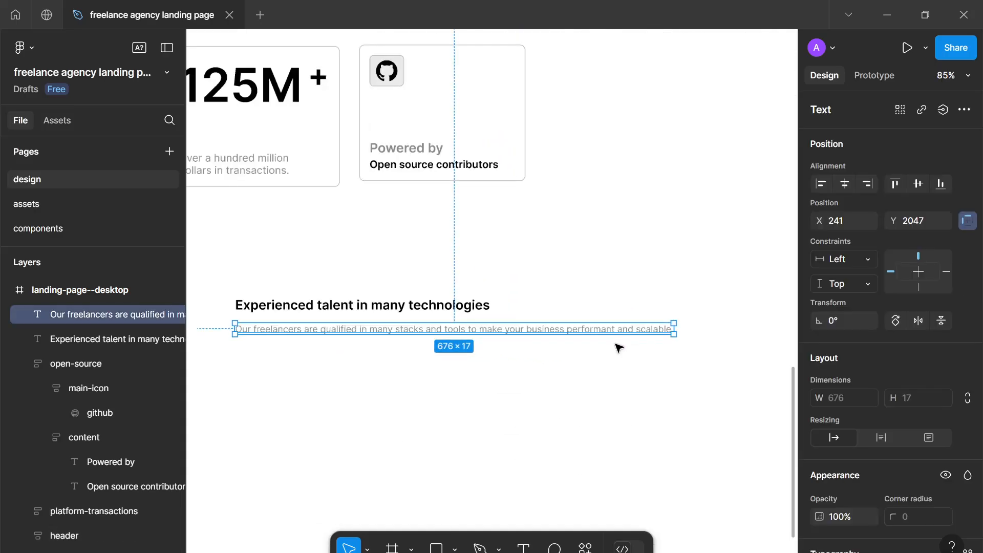
drag(686, 325, 625, 293)
click(511, 369)
scroll(527, 342, down, 2)
click(564, 290)
click(559, 388)
scroll(550, 383, down, 5)
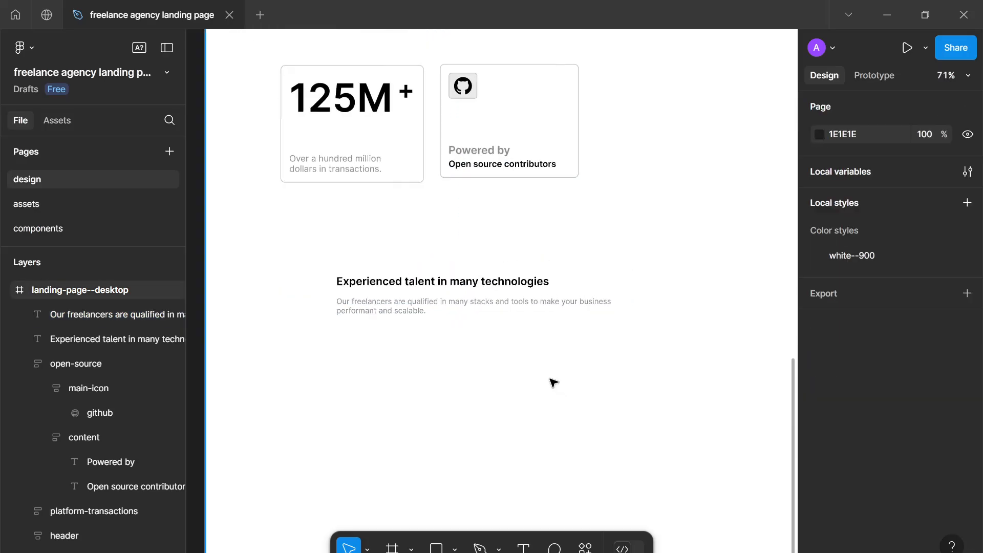
Copy the tech-icons row from the assets page and place it below the freelancers description on the design page.
scroll(552, 383, up, 1)
scroll(553, 383, down, 2)
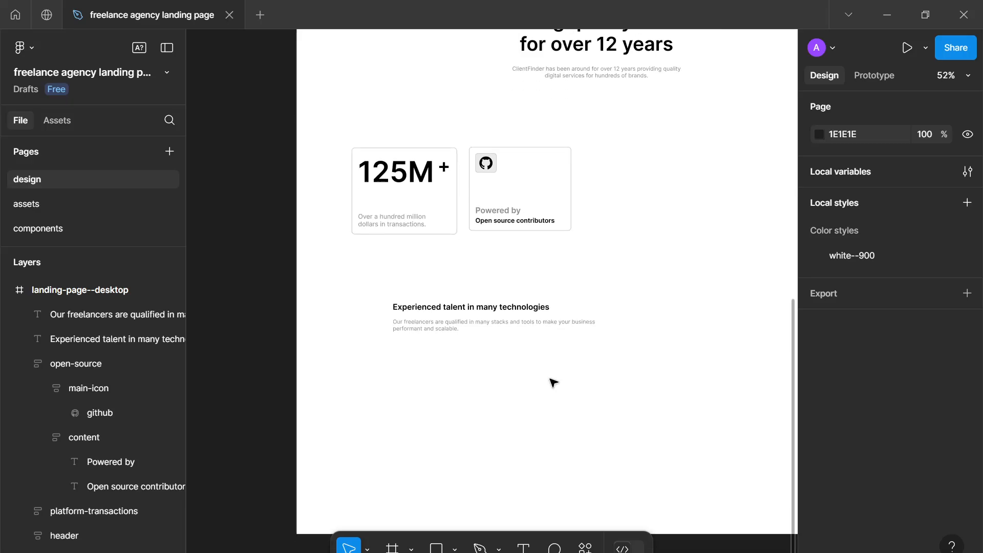
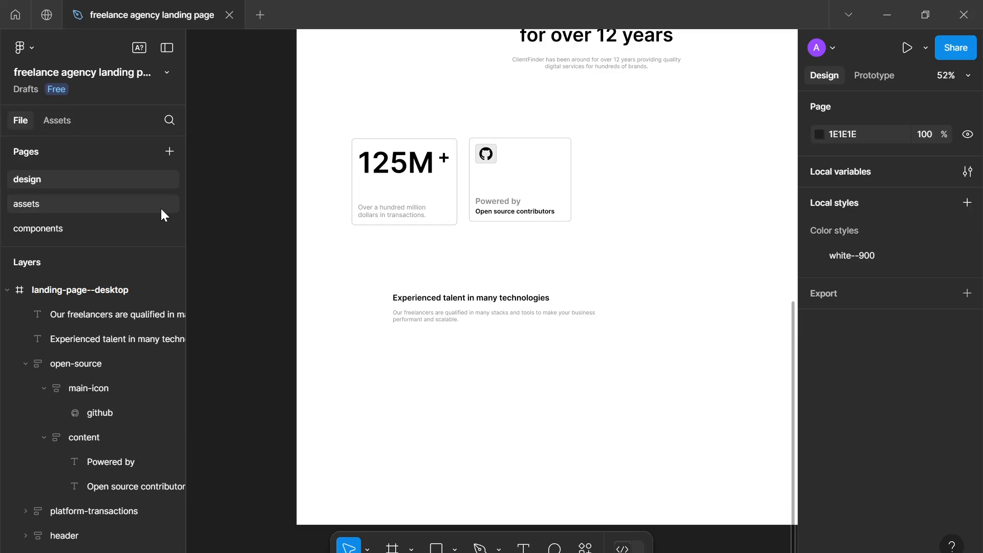
click(162, 204)
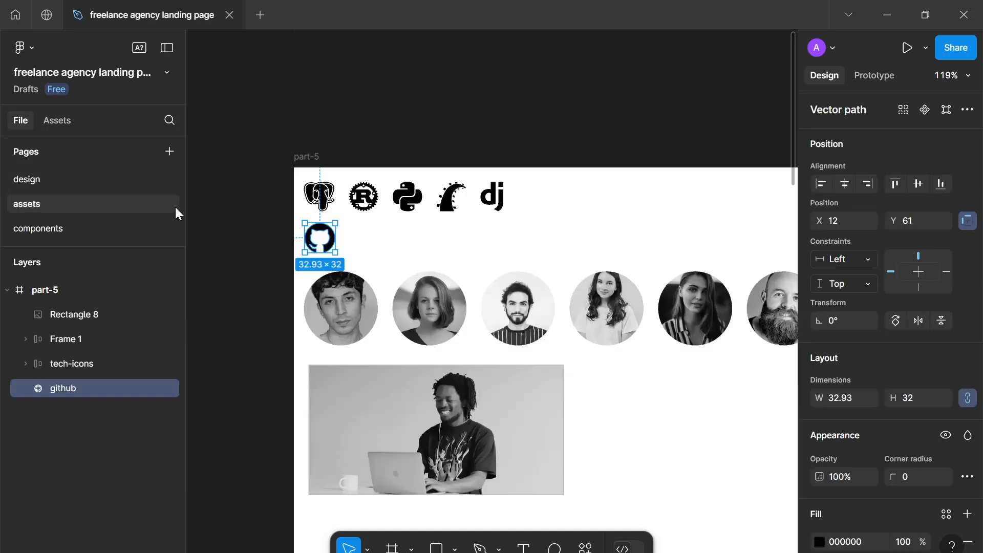
click(324, 202)
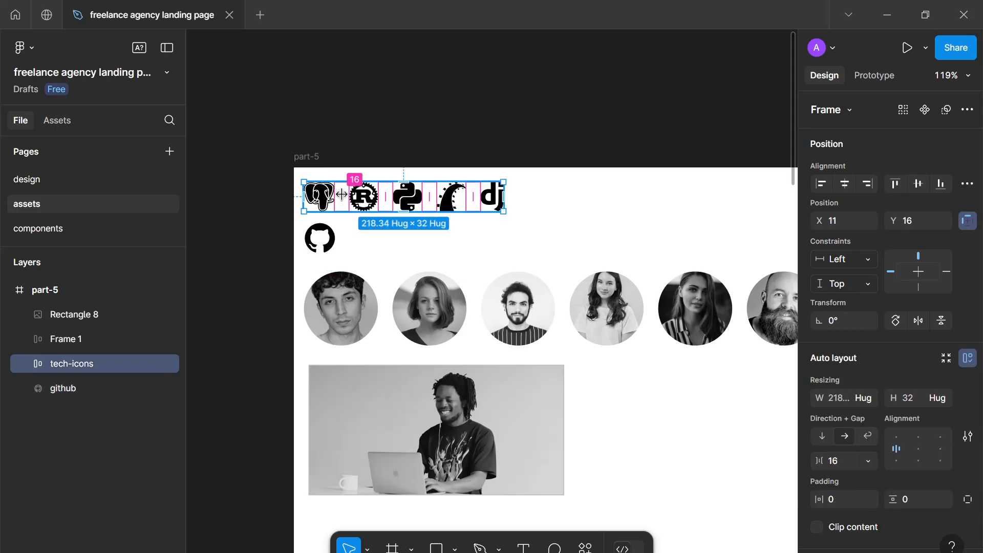
click(50, 180)
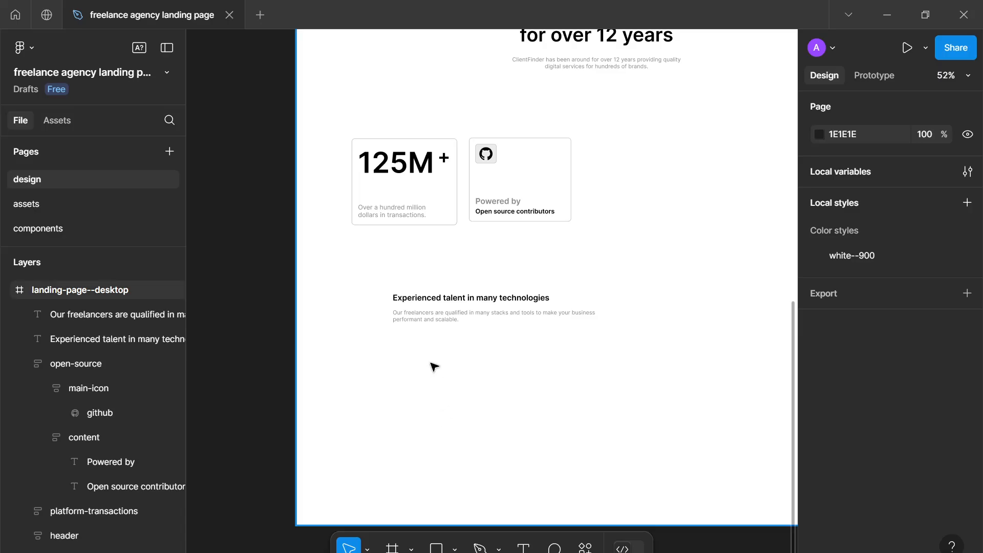
key(ctrl+v)
drag(483, 300, 459, 348)
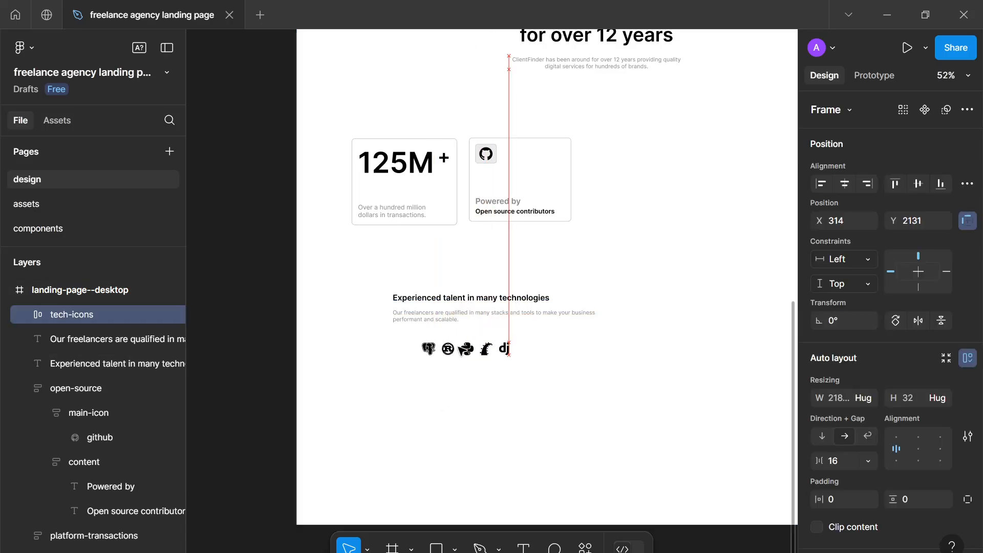
Ungroup the tech-icons frame into separate PostgreSQL, Rust, Python, Rails and Django icons.
scroll(445, 349, up, 10)
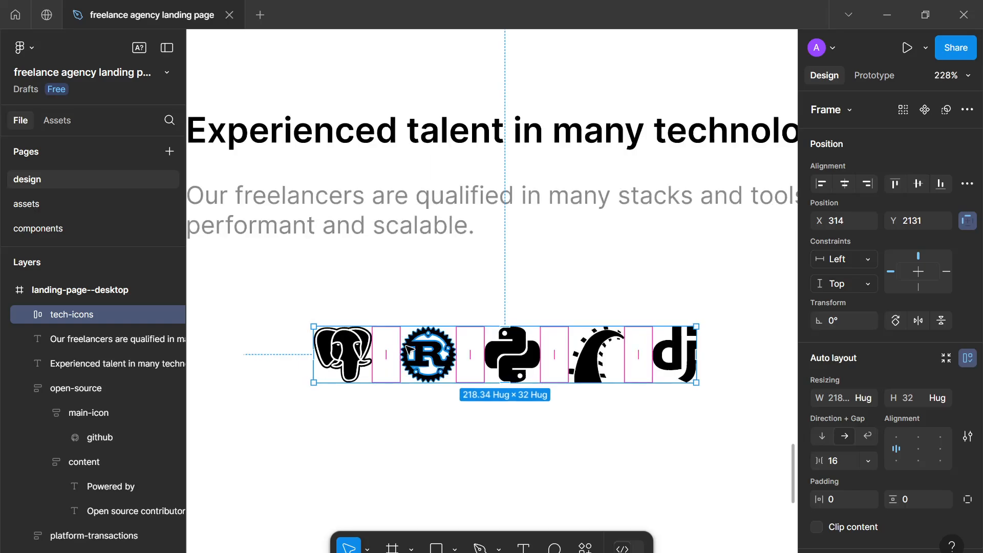
double_click(351, 356)
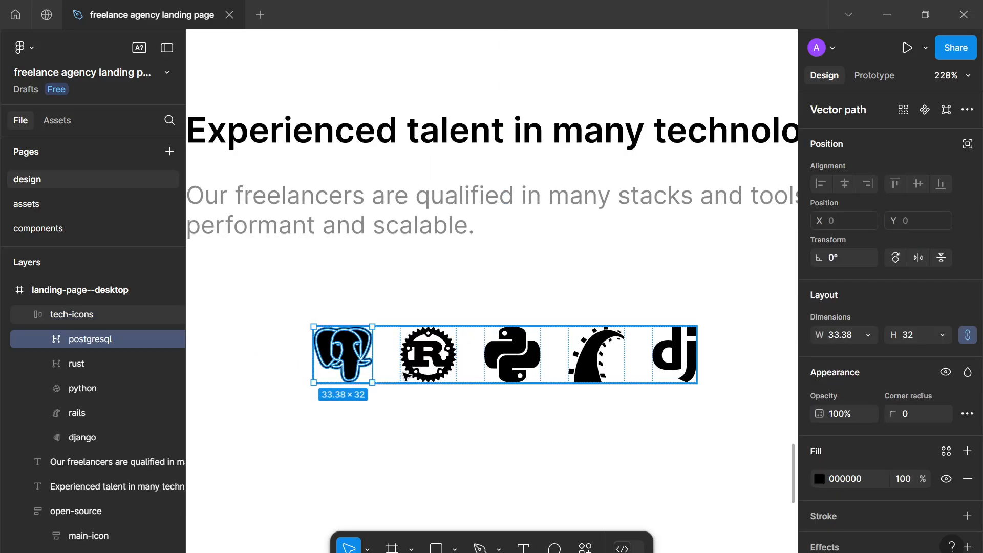
click(416, 390)
click(410, 373)
right_click(405, 368)
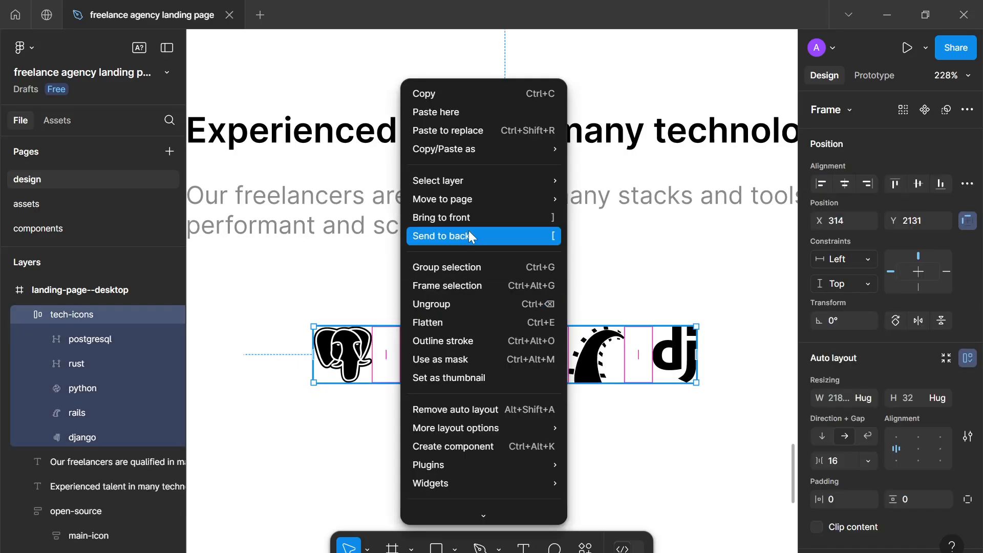
click(419, 307)
scroll(409, 287, down, 3)
scroll(409, 286, left, 2)
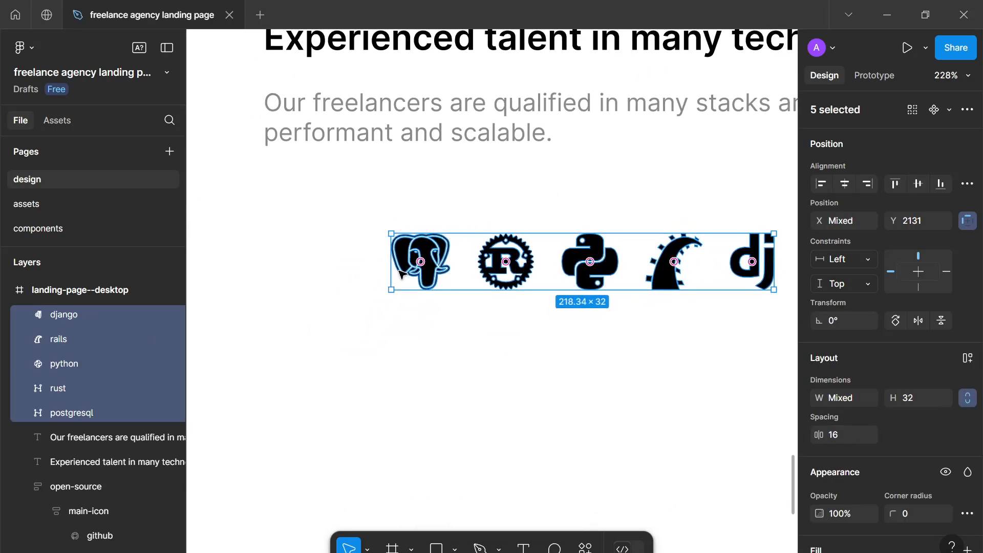
Separate the PostgreSQL icon from the row, wrap it in an auto layout frame and name the frame postgresql.
click(401, 274)
drag(418, 256, 374, 261)
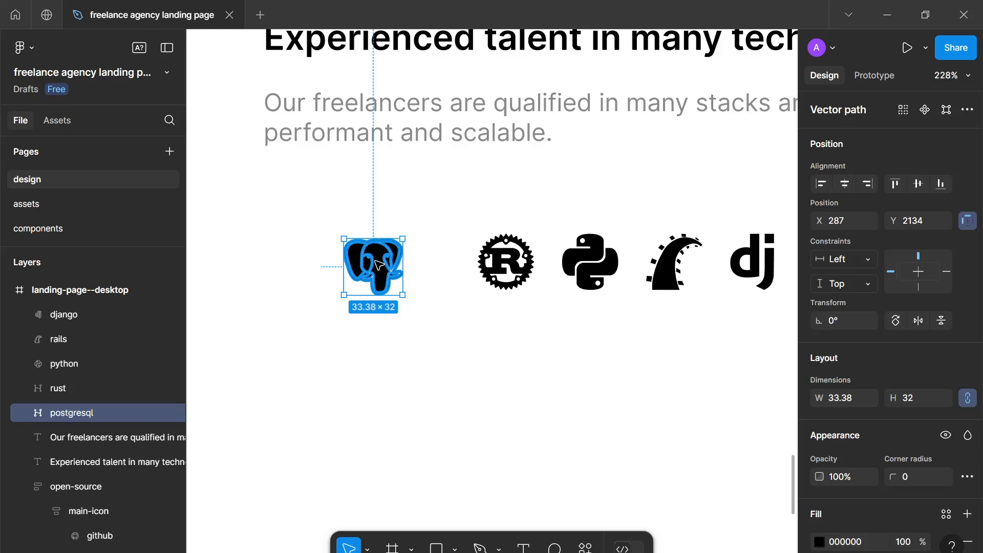
key(shift+a)
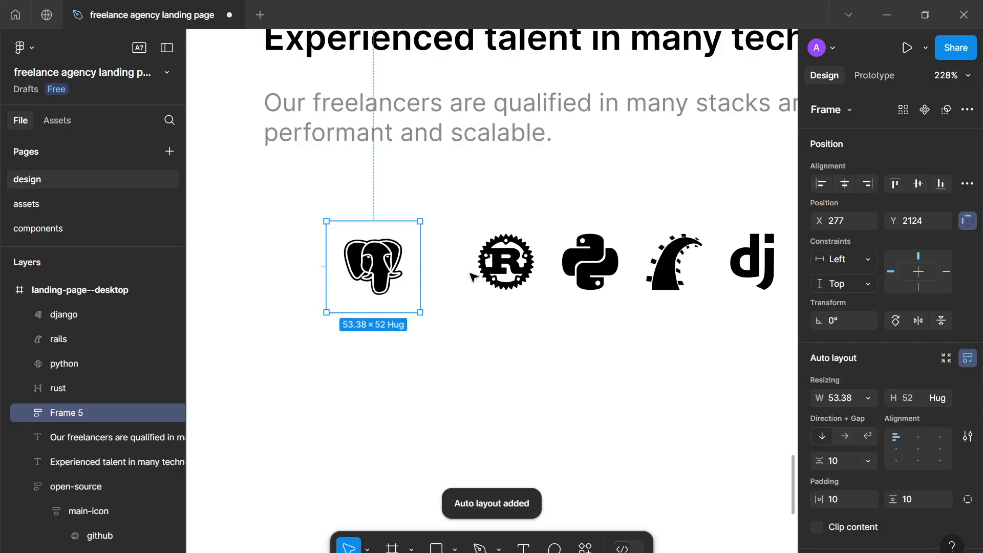
double_click(76, 411)
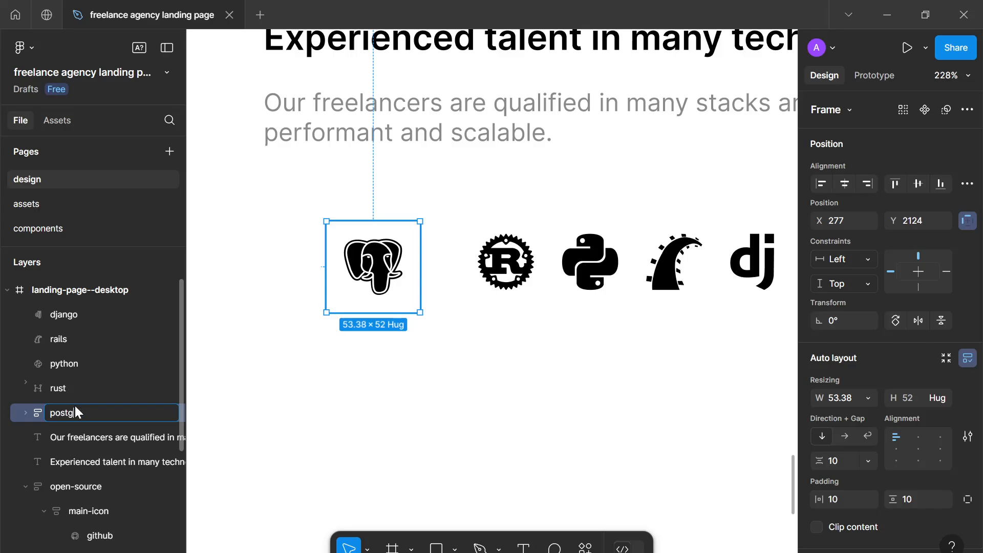
key(Return)
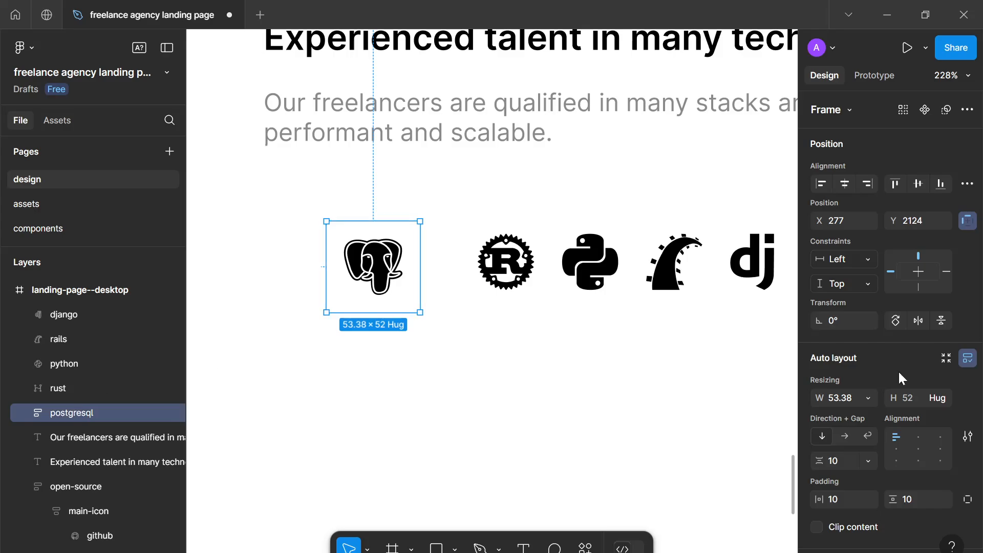
Set the corner radius of the postgresql frame to 6.
scroll(901, 389, down, 3)
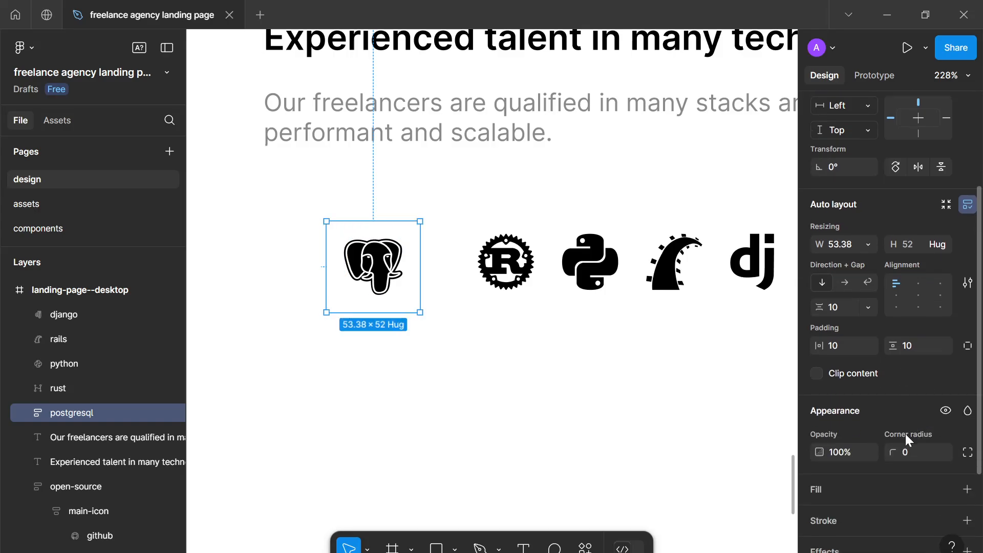
click(911, 450)
text(8)
key(BackSpace)
text(6)
click(580, 377)
Copy the gray GitHub icon box from the open-source card and place the copy just below the PostgreSQL icon.
scroll(446, 347, down, 10)
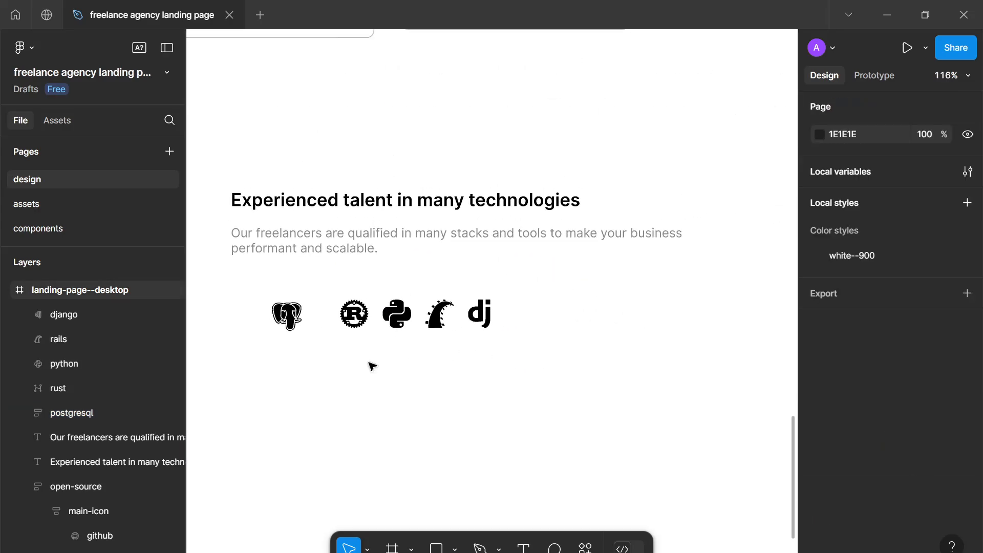
scroll(389, 195, up, 3)
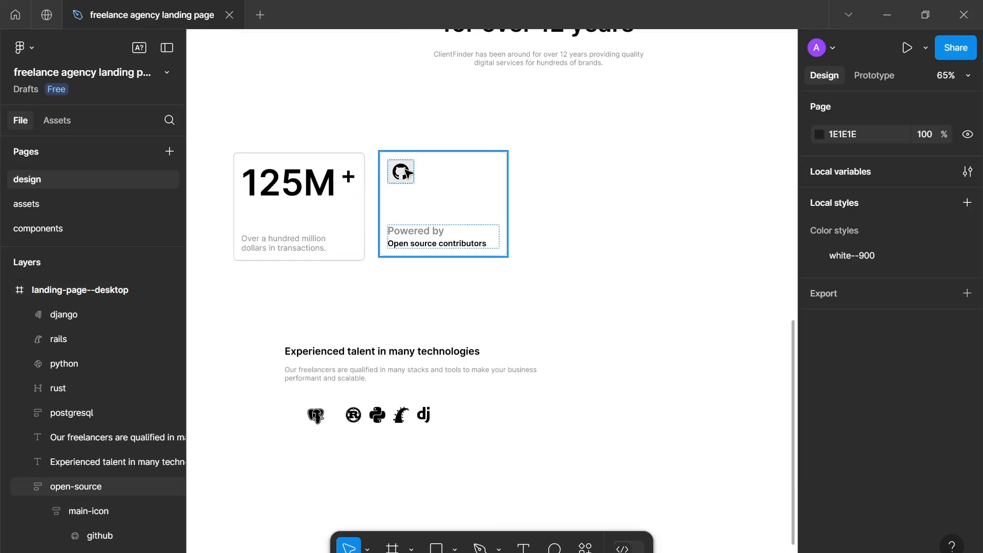
click(402, 172)
double_click(404, 172)
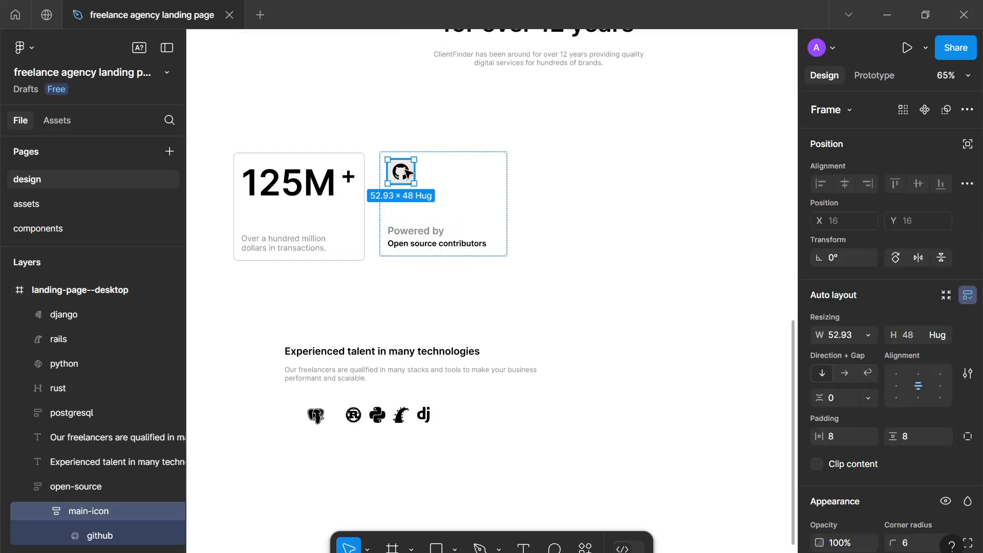
click(340, 476)
key(ctrl+v)
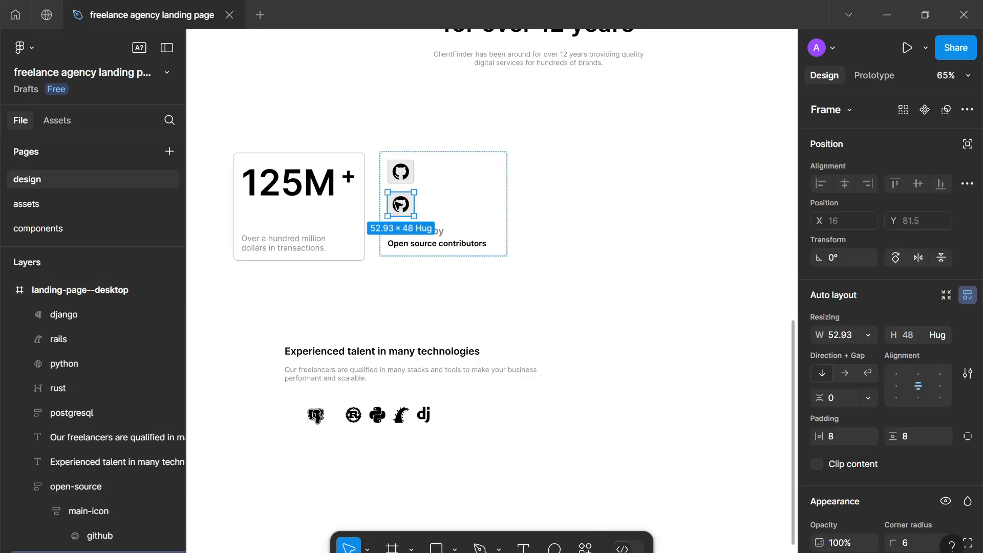
drag(401, 204, 314, 446)
scroll(316, 417, up, 10)
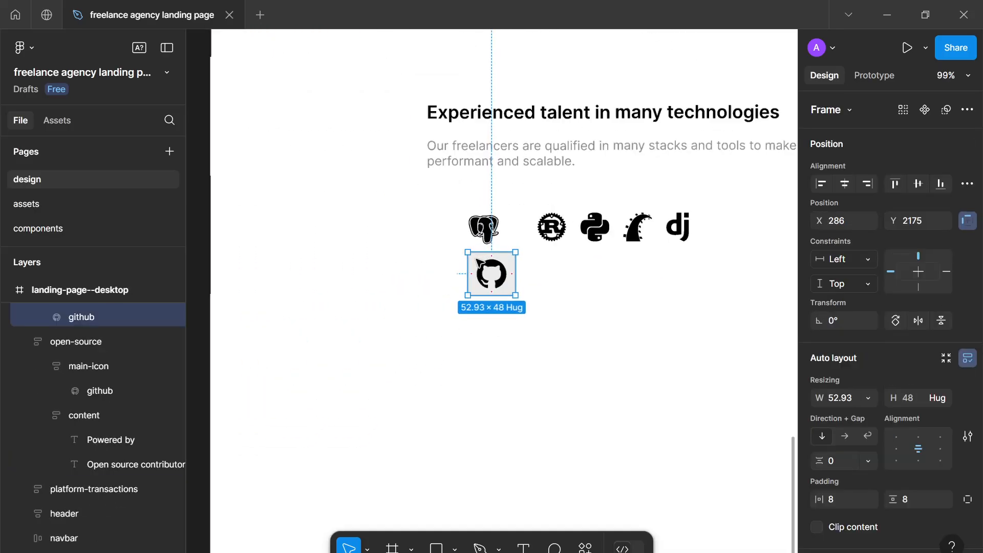
Replace the GitHub icon in the copied box with the cut PostgreSQL icon and delete the empty postgresql frame.
ctrl+click(495, 199)
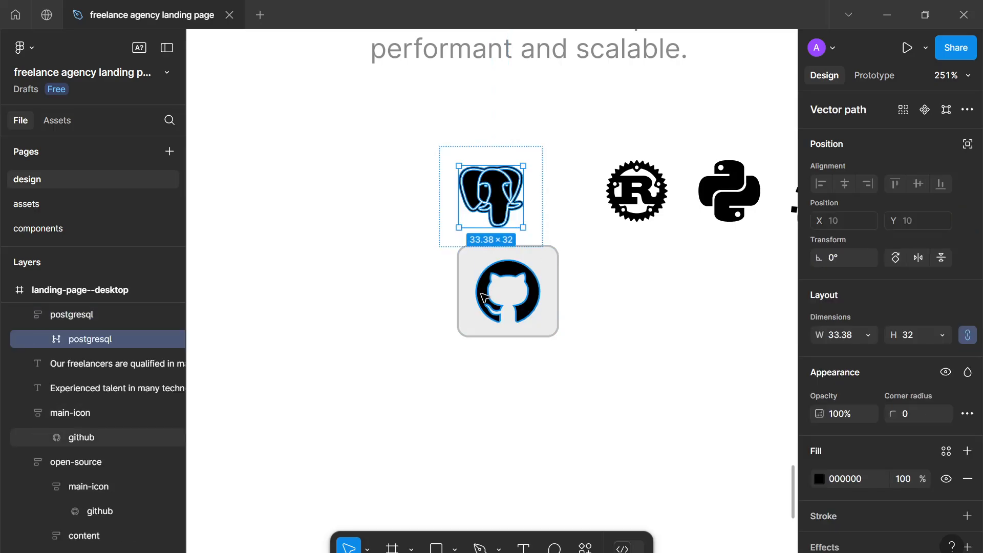
key(Delete)
click(495, 306)
double_click(496, 306)
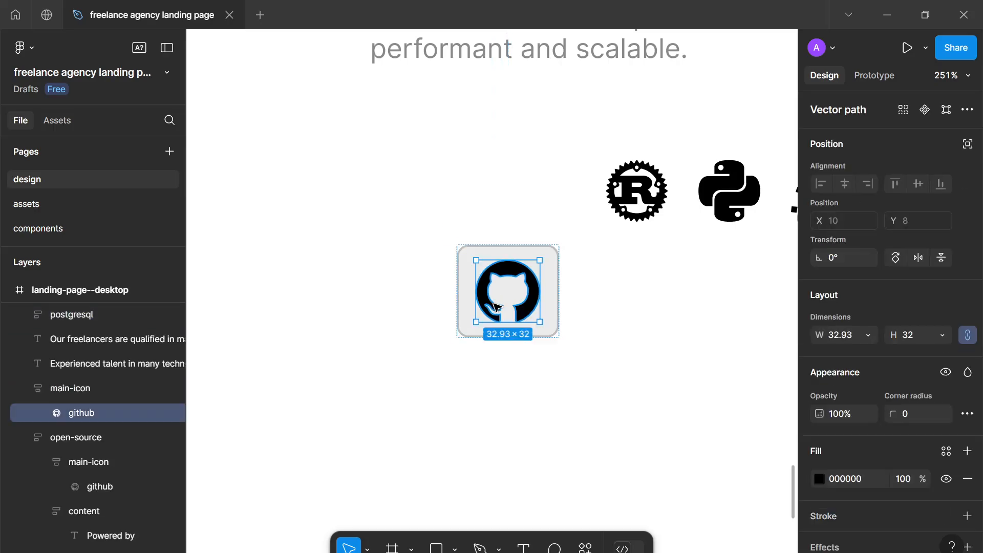
key(ctrl+shift+r)
click(527, 200)
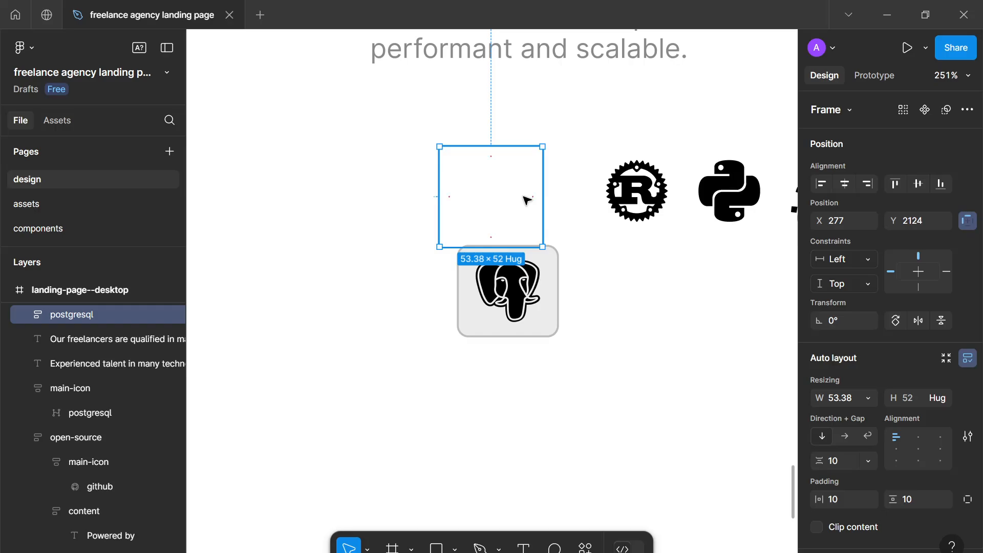
key(Delete)
Move the PostgreSQL icon box away from the loose icons and duplicate it three times into a vertical stack.
click(465, 309)
drag(465, 309, 314, 245)
key(ctrl+d)
key(ctrl+d)
key(ctrl+d)
Cut the loose Rust icon and paste it in place of the PostgreSQL icon in the second box.
scroll(403, 305, down, 1)
click(519, 129)
key(Delete)
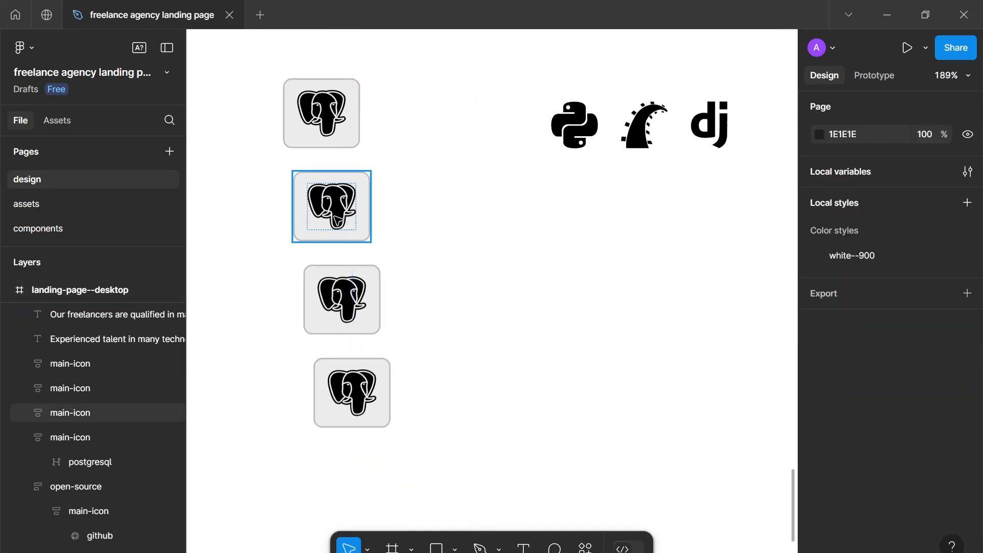
double_click(335, 219)
key(ctrl+shift+r)
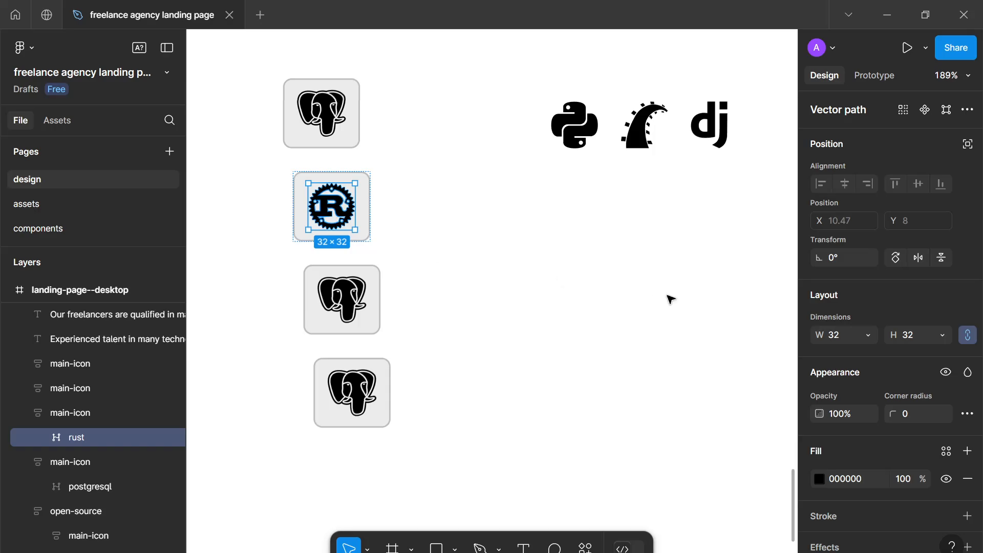
Cut the loose Python icon and paste it in place of the PostgreSQL icon in the third box.
click(593, 126)
key(Delete)
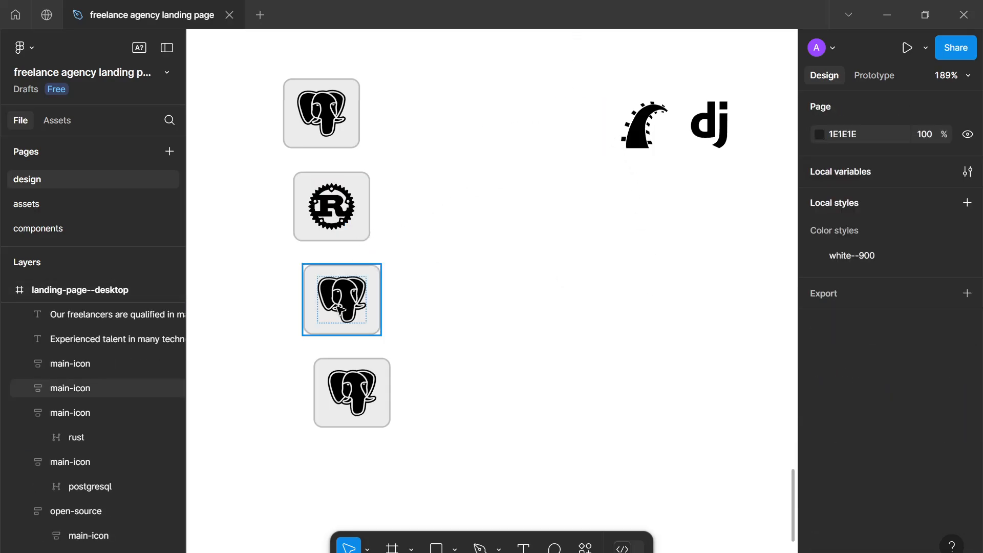
click(339, 310)
key(ctrl+shift+r)
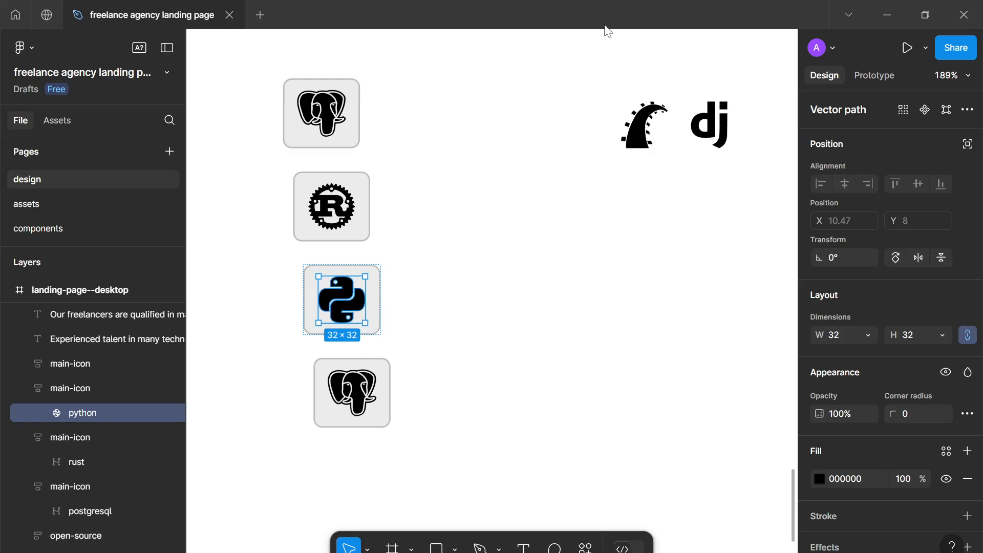
Cut the loose Rails icon and paste it in place of the PostgreSQL icon in the fourth box.
click(631, 121)
click(636, 124)
key(ctrl+x)
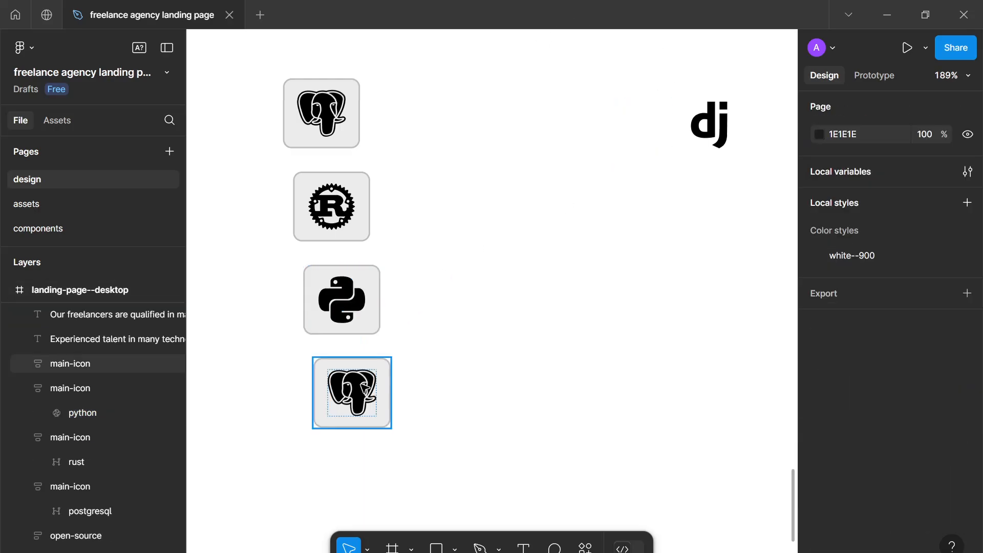
click(364, 388)
click(364, 389)
key(ctrl+shift+r)
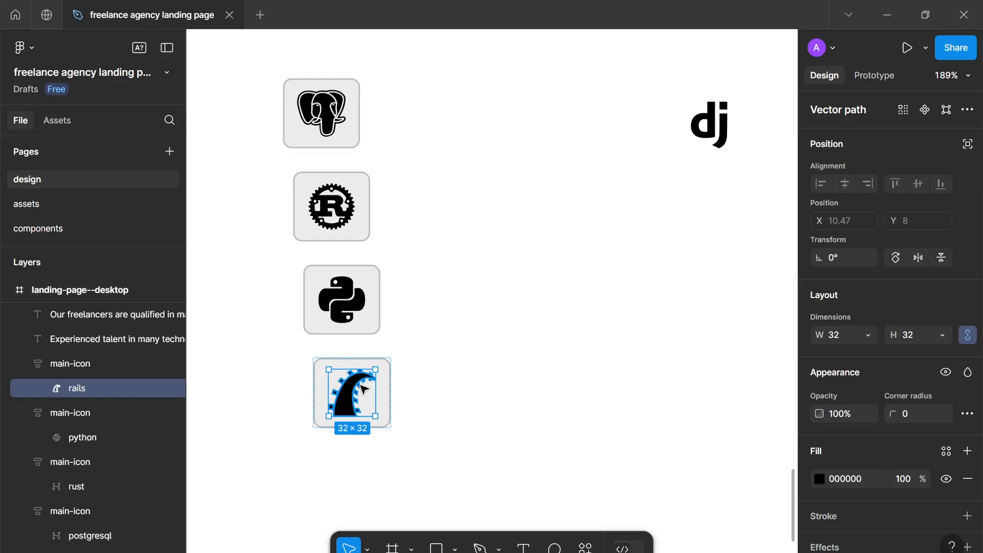
Duplicate the Rails icon box, place the copy to the right of the original and select the icon inside it.
click(385, 403)
key(ctrl+d)
drag(373, 410, 502, 411)
click(489, 409)
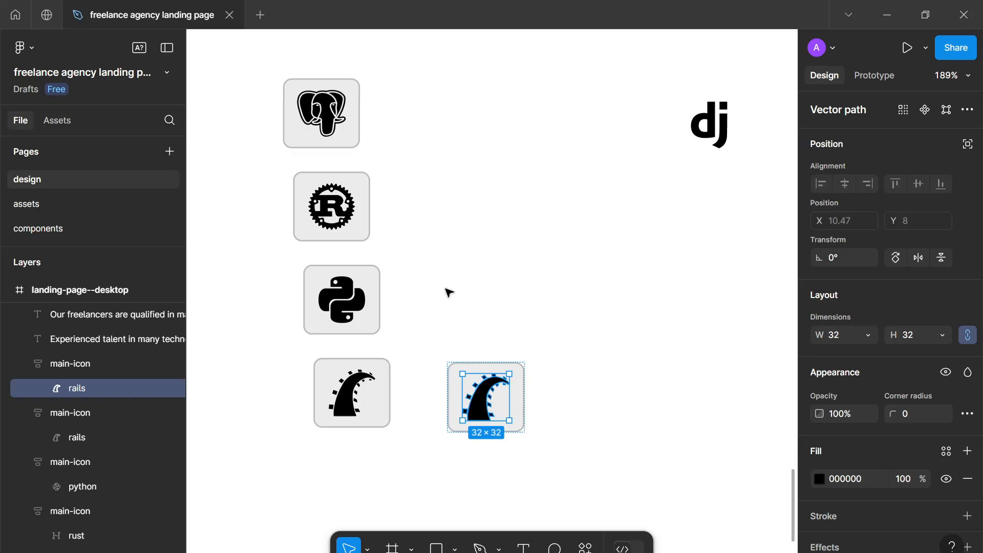
Cut the loose Django icon and paste it in place of the Rails icon in the fifth gray box.
click(723, 122)
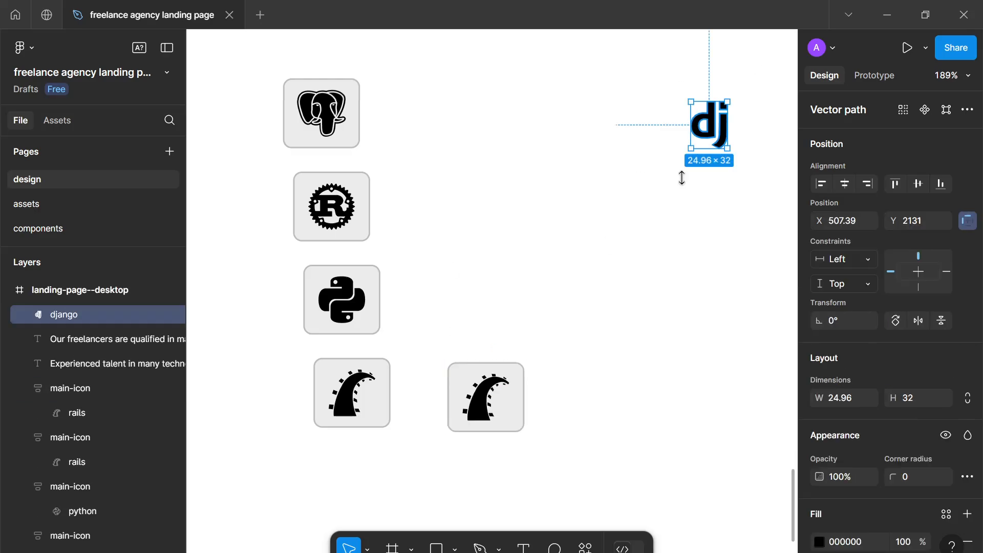
key(ctrl+x)
click(471, 412)
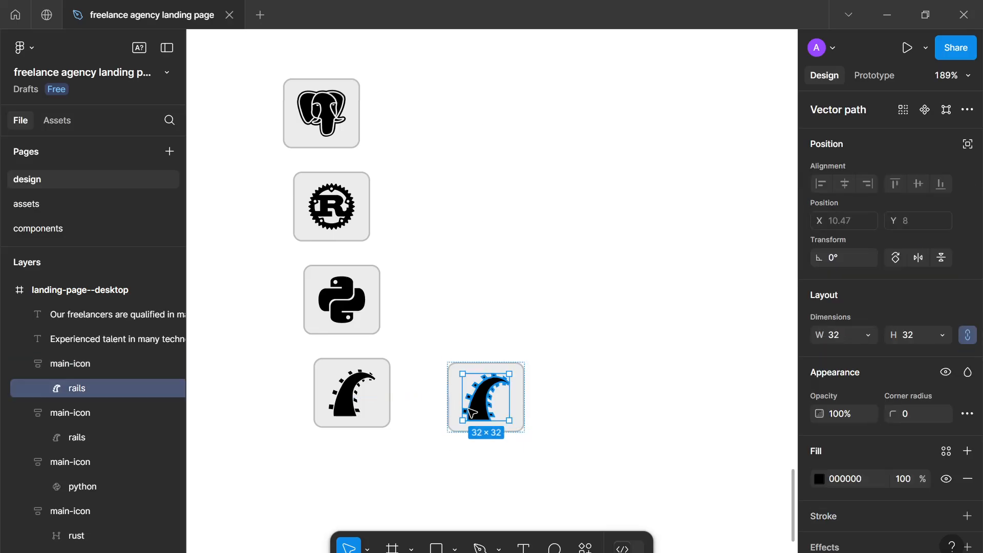
key(ctrl+shift+r)
click(555, 334)
Rename the frame of the PostgreSQL icon box as postgresql.
scroll(538, 333, down, 5)
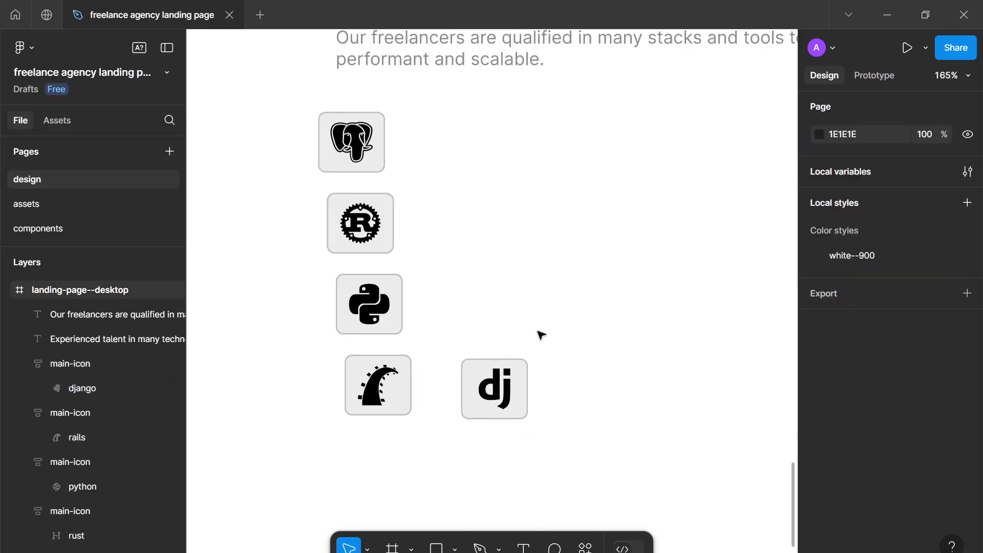
scroll(538, 333, up, 4)
scroll(527, 337, down, 2)
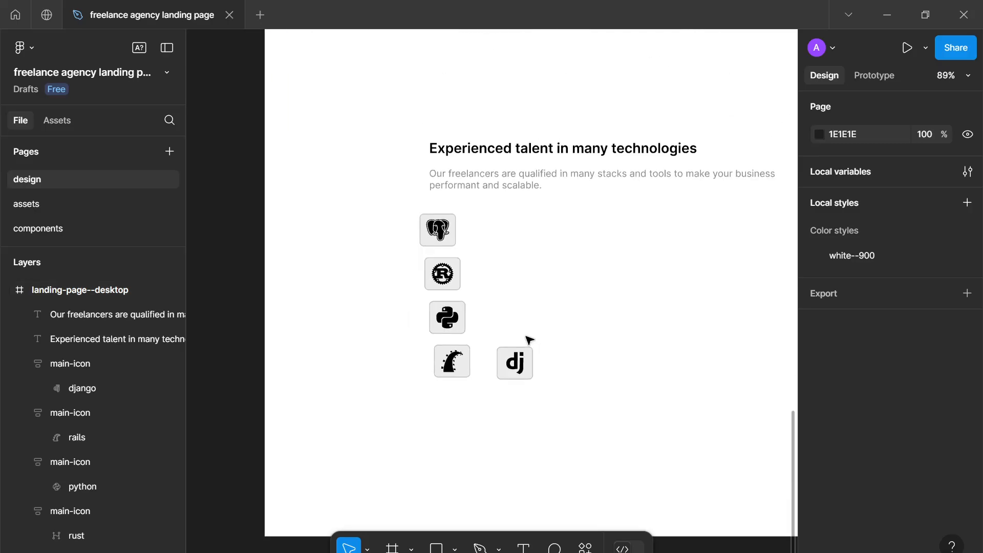
click(440, 240)
click(441, 241)
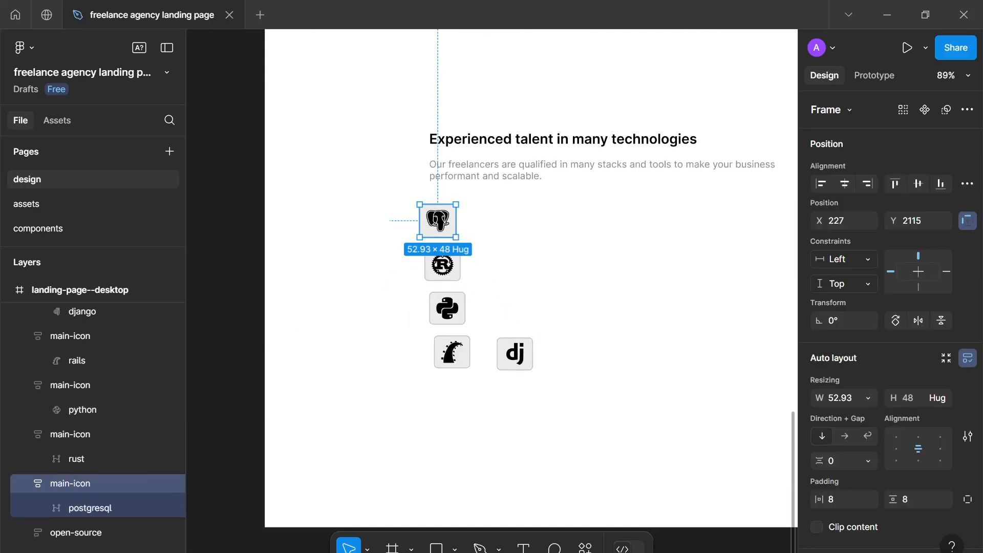
double_click(71, 487)
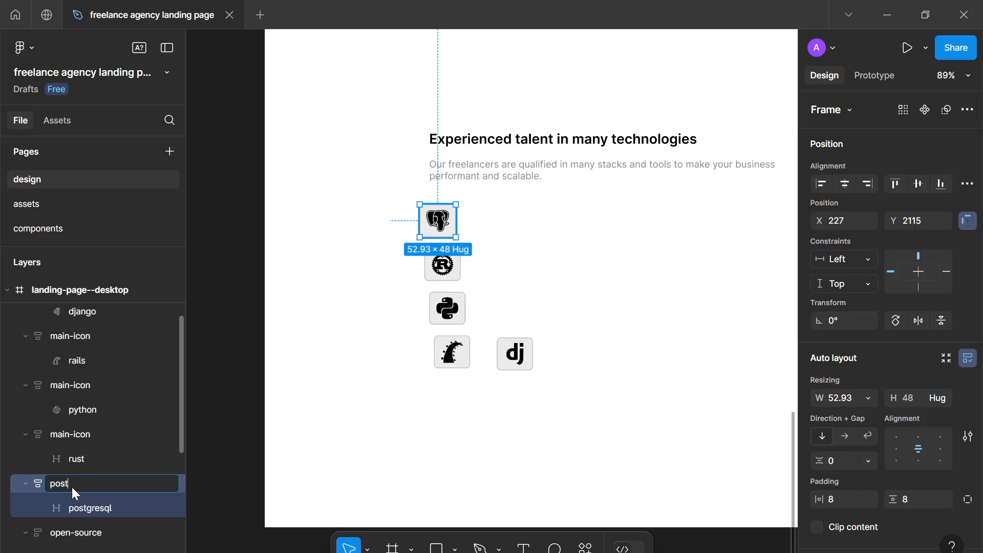
key(Return)
Rename the frames of the Rust and Python icon boxes as rust and python.
scroll(134, 453, up, 3)
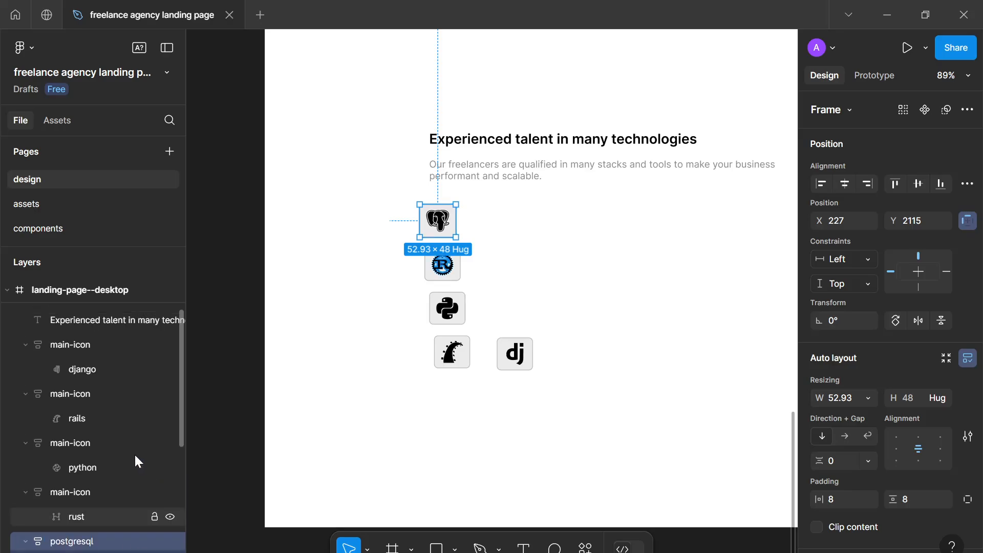
double_click(80, 511)
text(r)
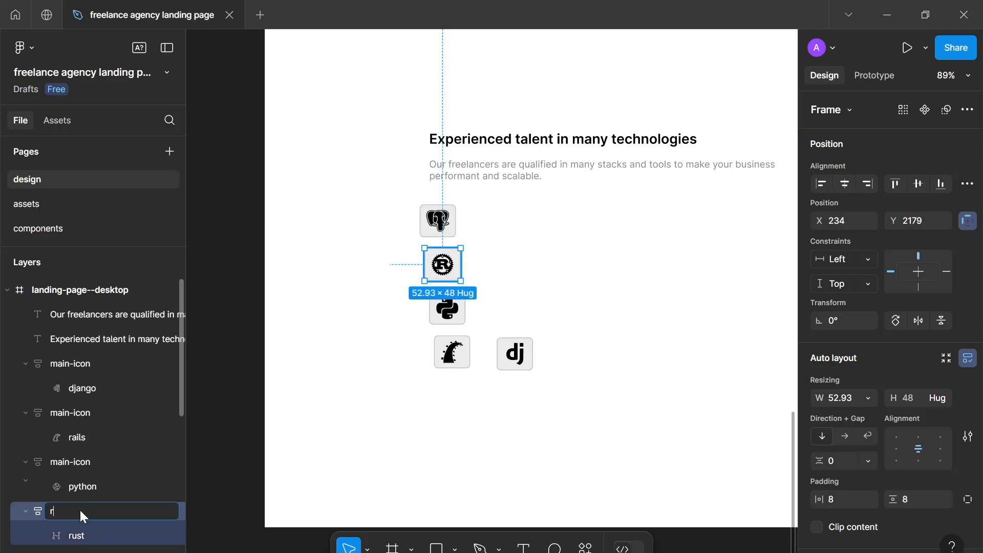
text(ust)
key(Return)
double_click(100, 462)
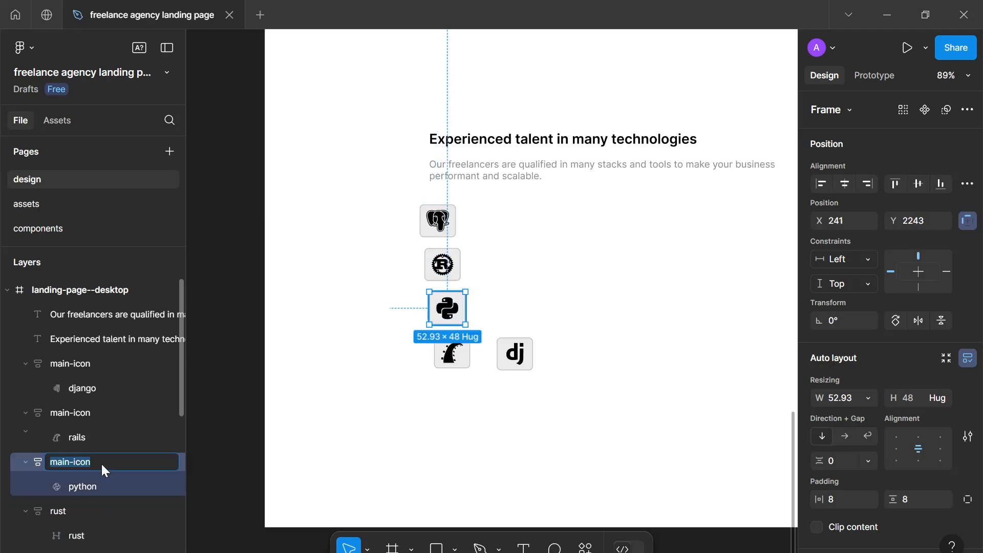
text(python)
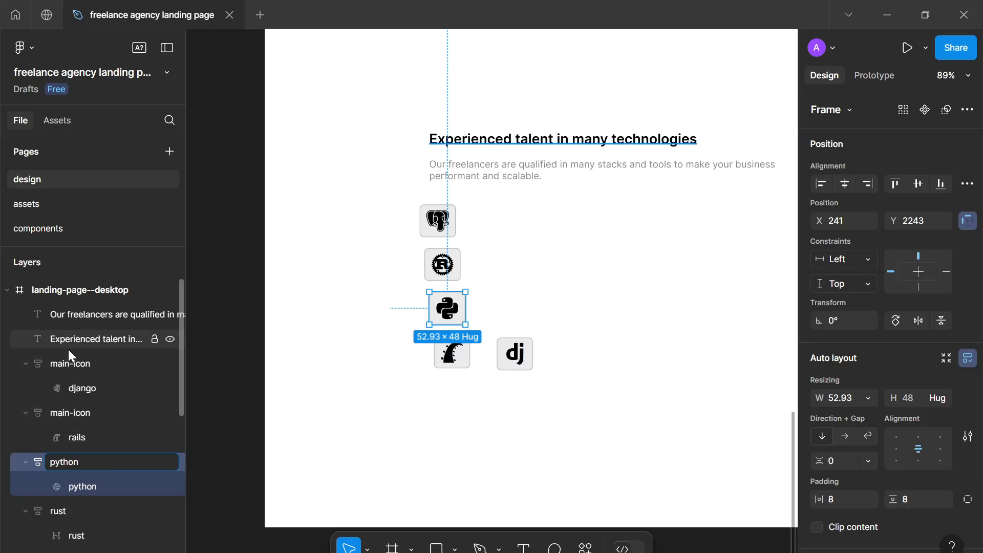
Rename the frames of the Django and Rails icon boxes as django and rails.
double_click(89, 359)
text(django)
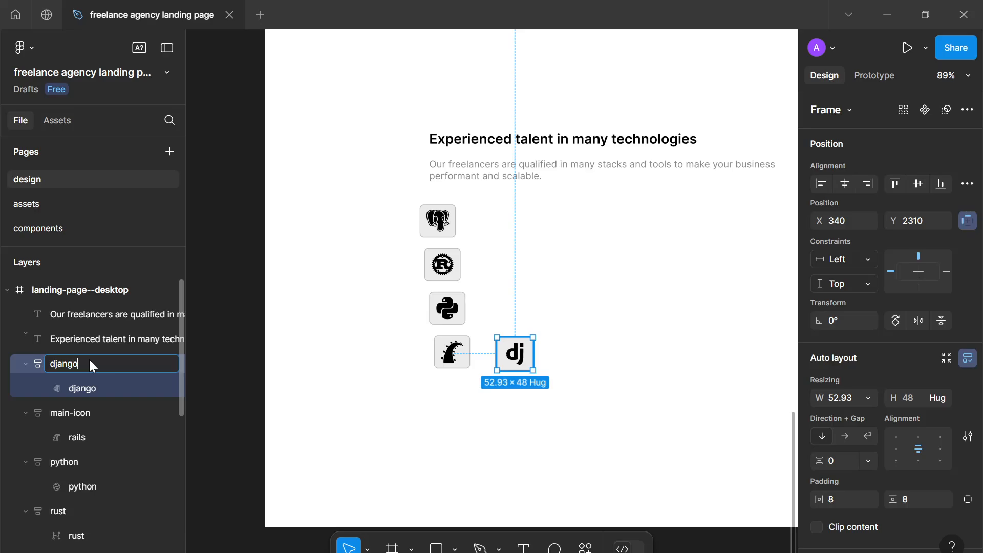
key(Return)
double_click(55, 409)
text(rails)
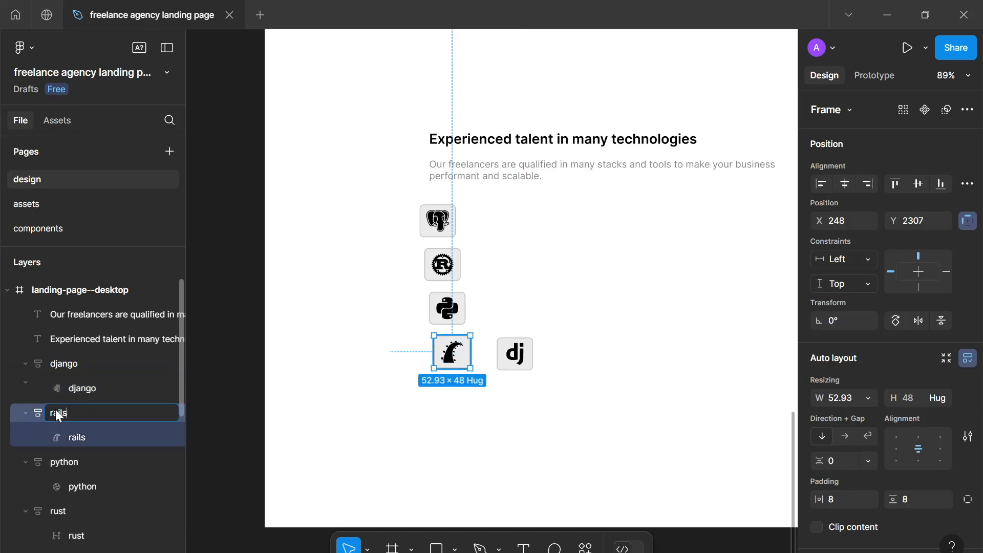
key(Return)
Wrap the five icon boxes in a horizontal auto layout with its width hugging the contents and a gap of 16.
drag(605, 474, 386, 217)
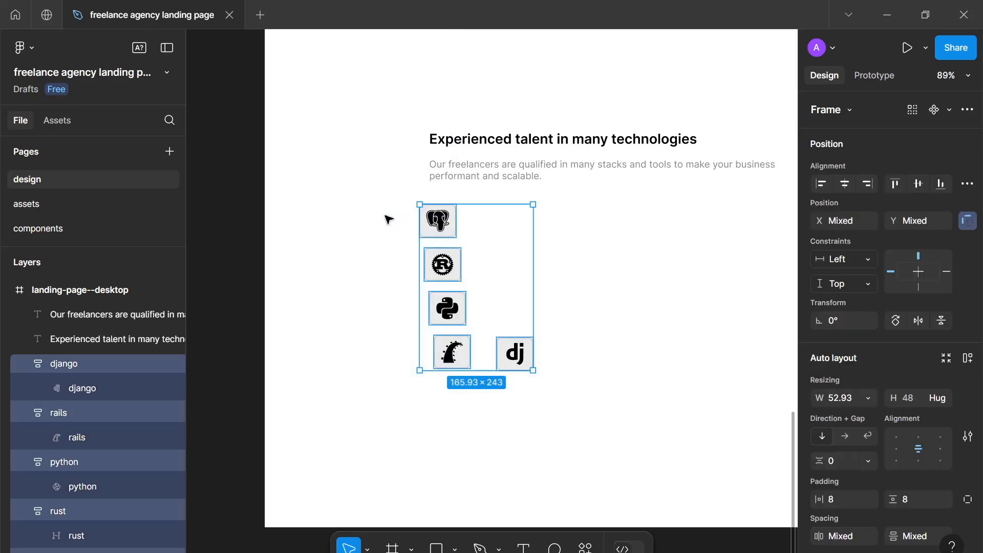
key(shift+a)
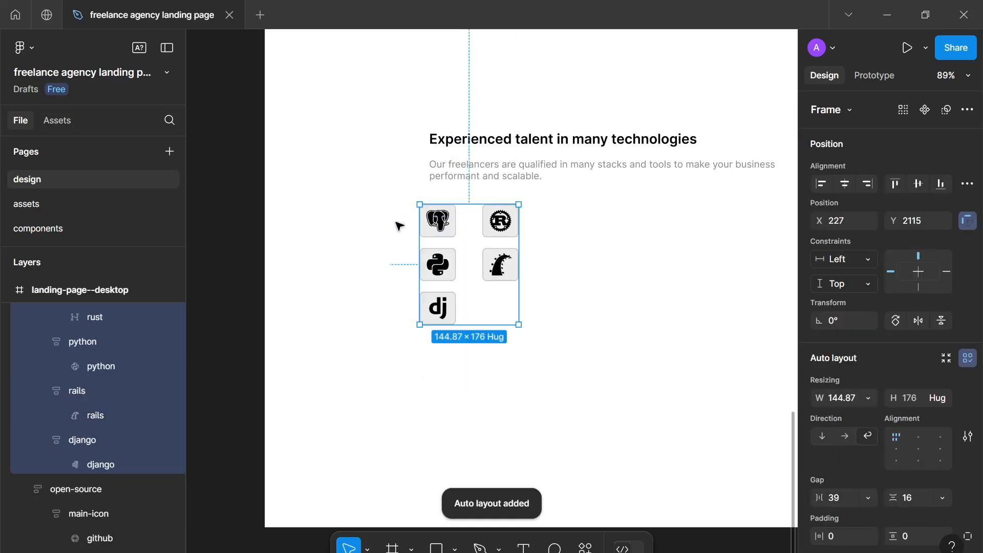
click(844, 438)
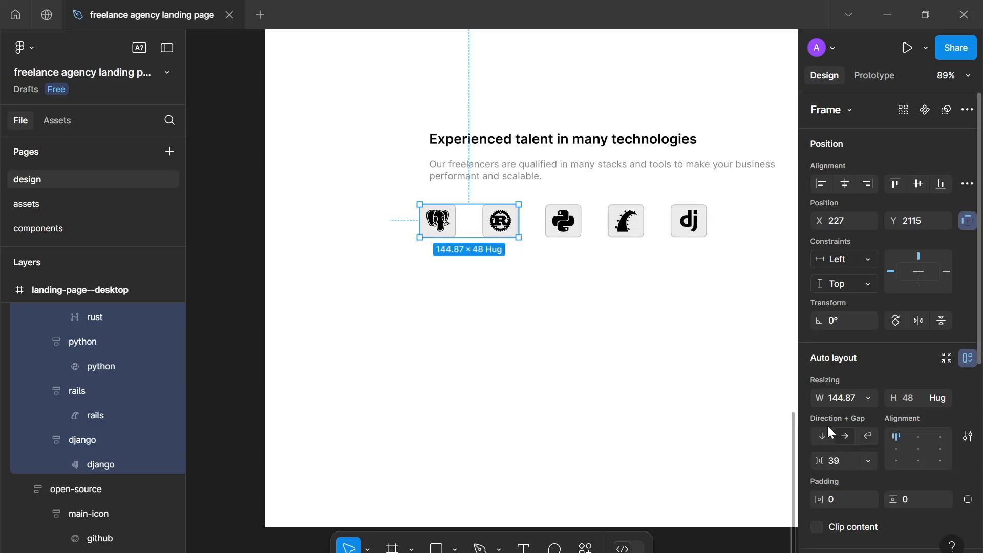
click(865, 399)
click(866, 414)
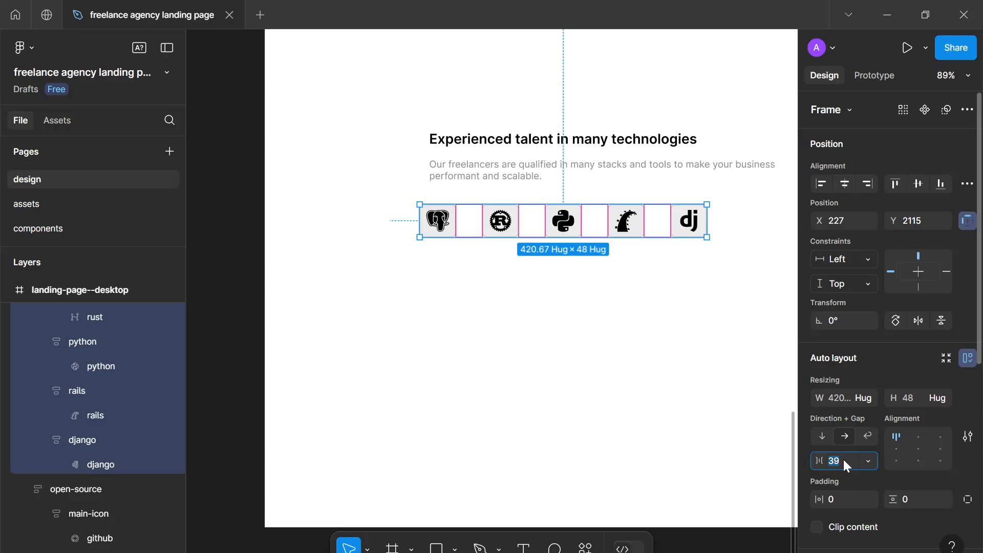
key(Return)
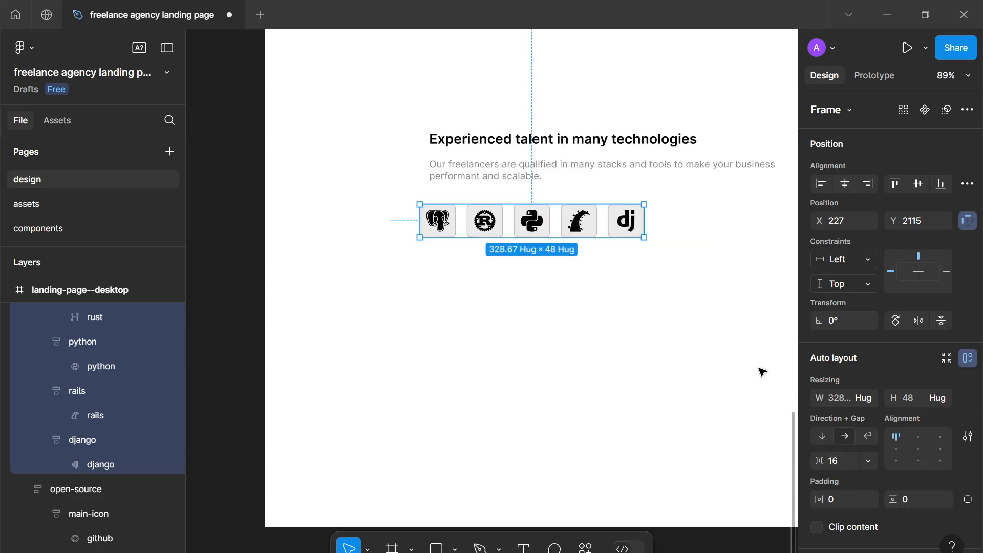
click(664, 335)
Move the icon row to X 241, Y 2124, aligned with the left edge of the experienced-talent text.
scroll(664, 334, down, 2)
scroll(666, 338, down, 5)
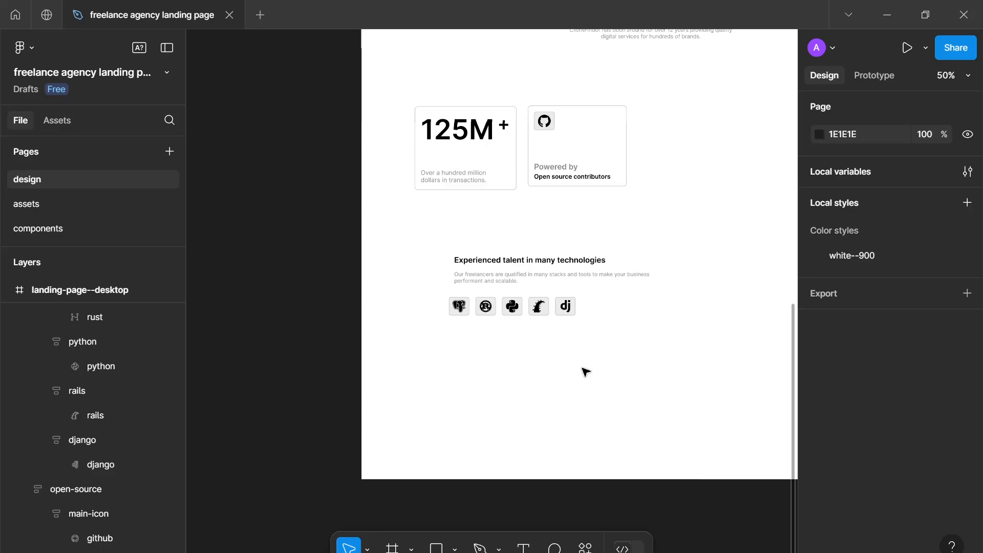
scroll(584, 371, up, 2)
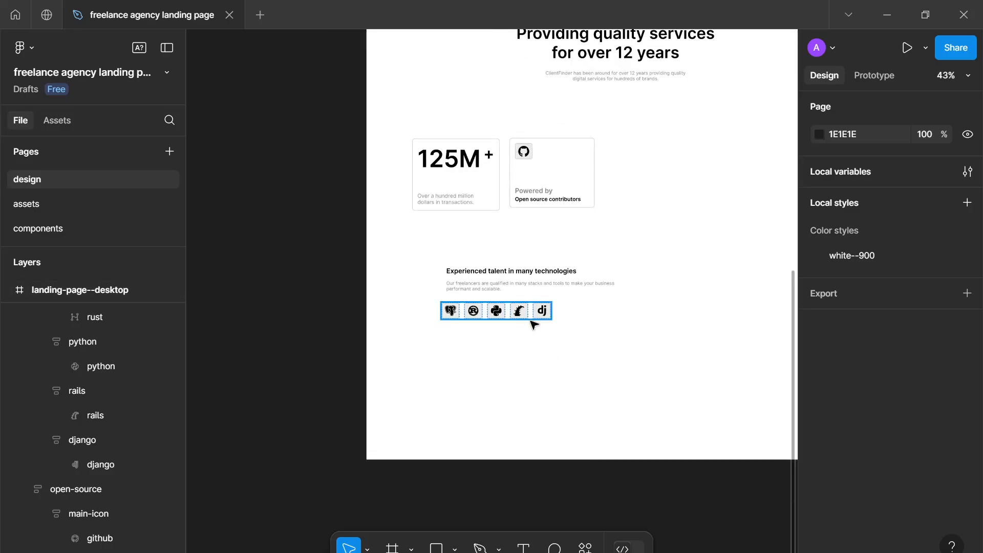
drag(529, 323, 530, 325)
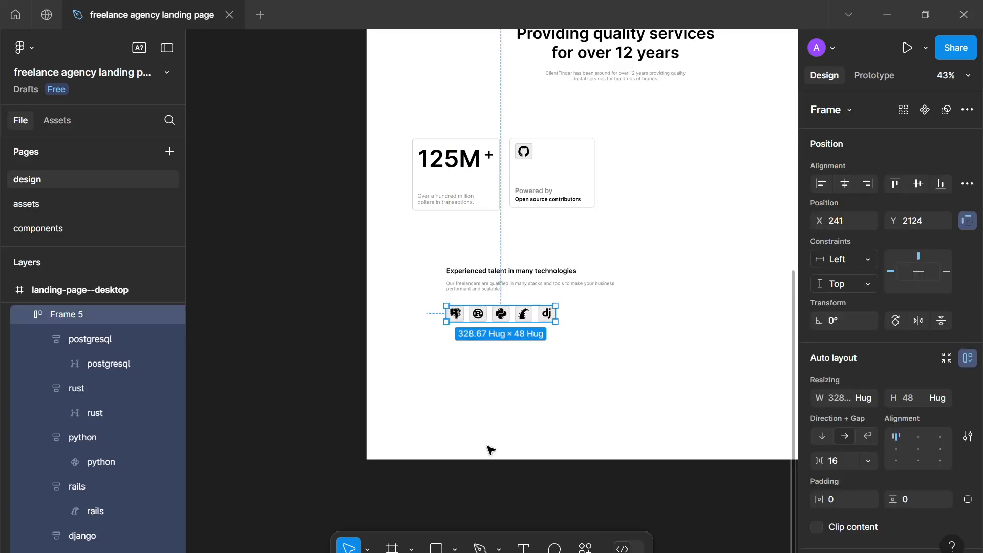
click(515, 410)
Examine the spacing and alignment of the technology icon row below the experienced-talent heading and paragraph.
scroll(515, 410, up, 1)
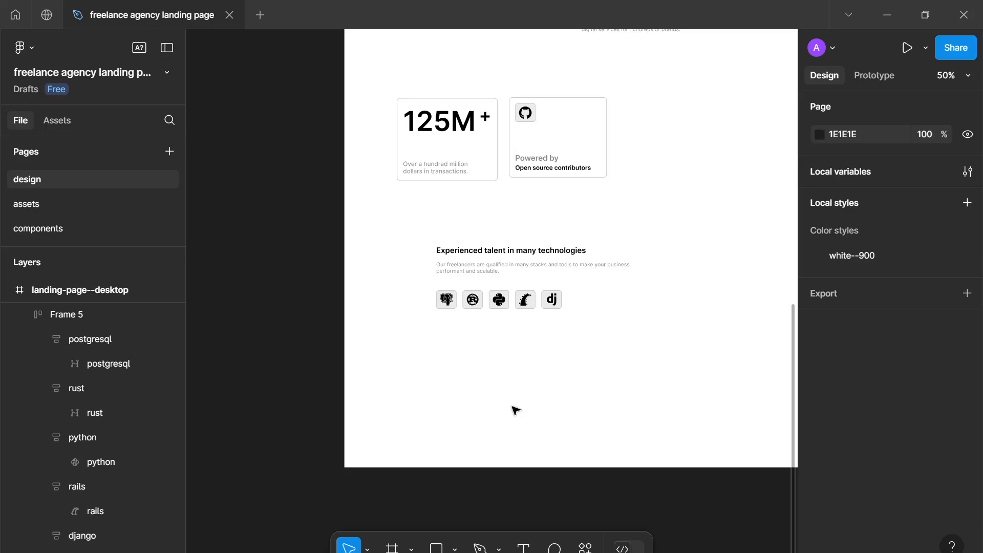
drag(563, 405, 509, 382)
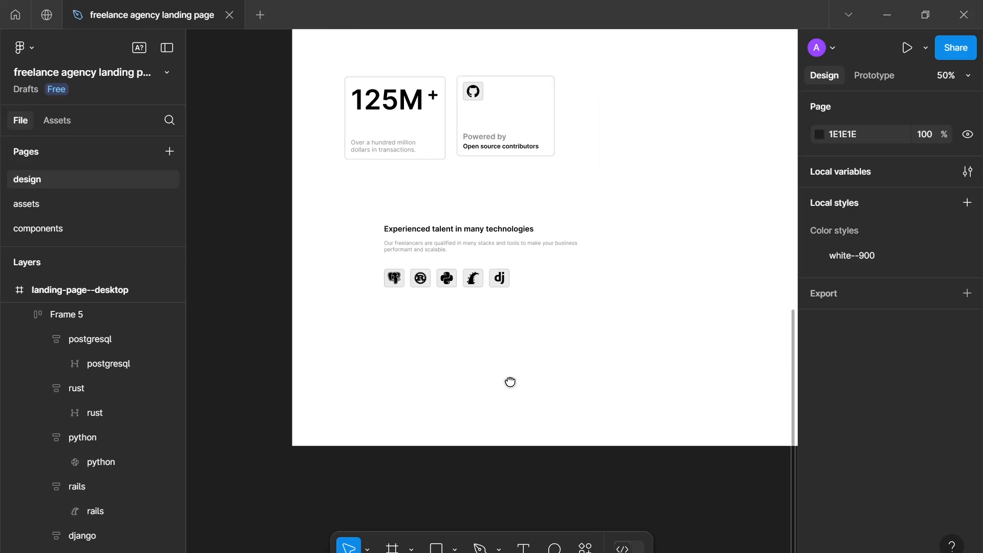
scroll(511, 381, up, 2)
drag(455, 208, 486, 231)
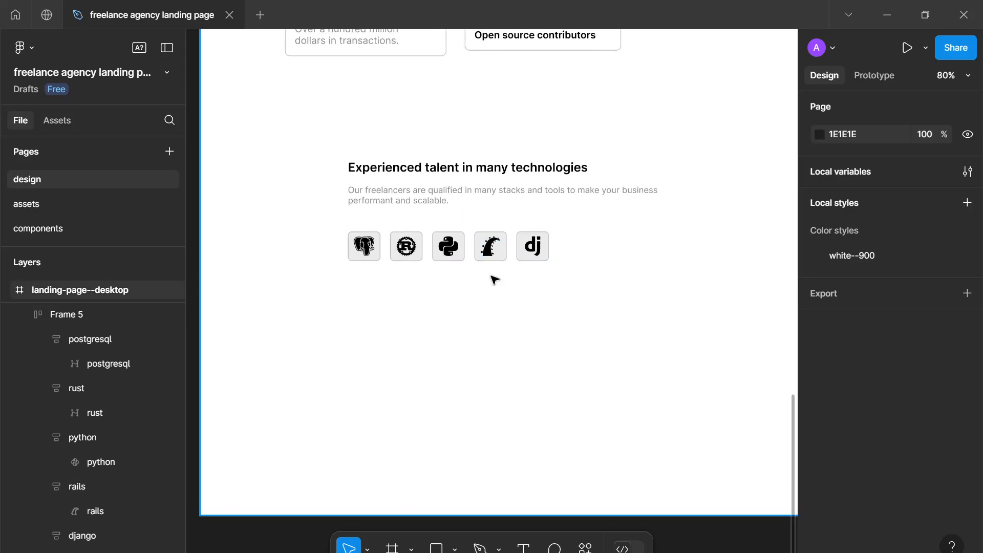
scroll(494, 279, up, 4)
scroll(494, 256, down, 2)
scroll(501, 248, up, 1)
scroll(500, 241, up, 3)
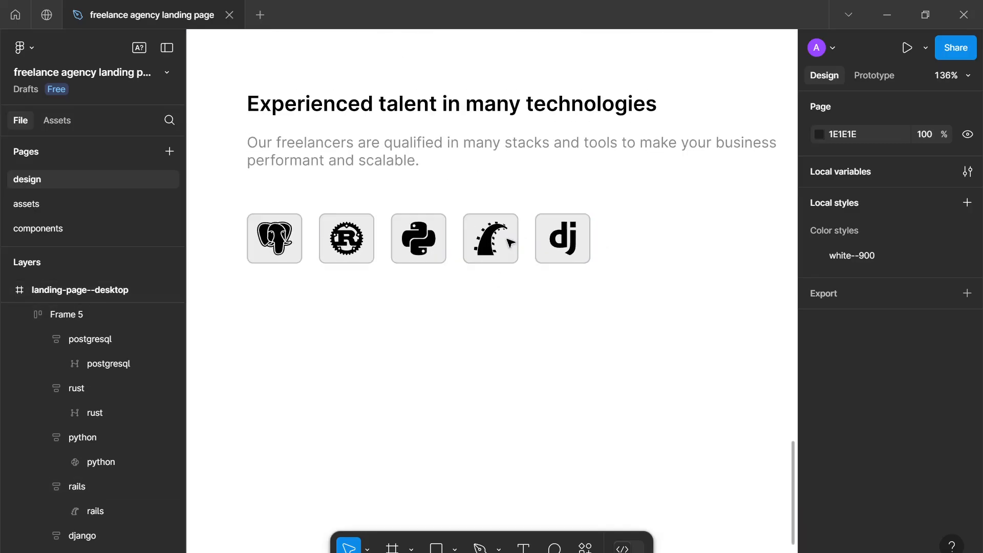
scroll(517, 252, down, 1)
click(410, 290)
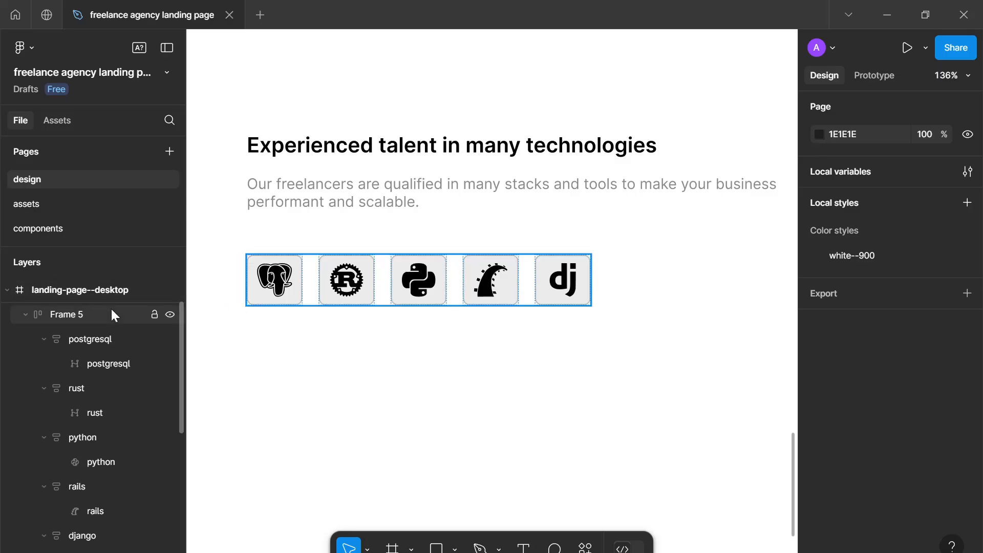
Rename the auto layout frame holding the five technology icons as stack.
double_click(93, 316)
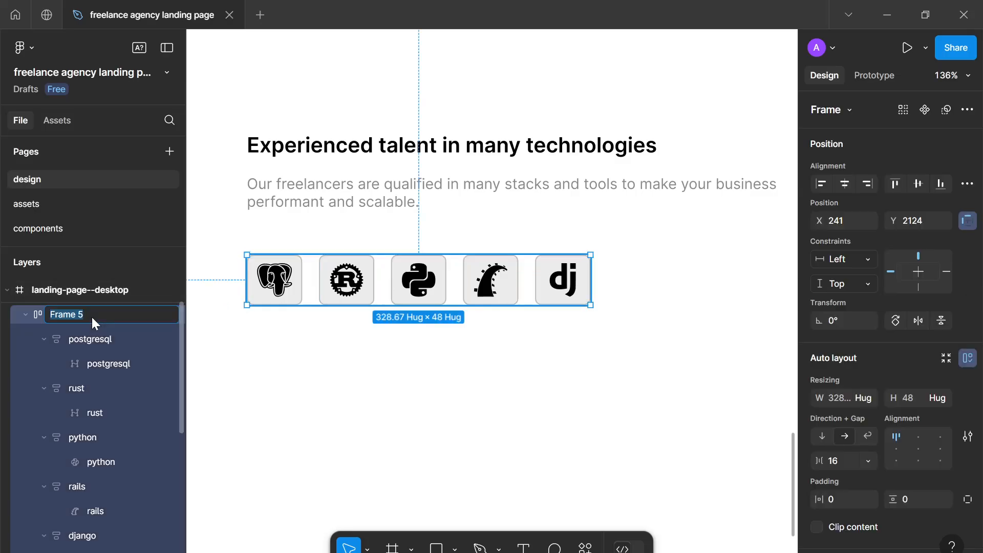
scroll(91, 315, up, 2)
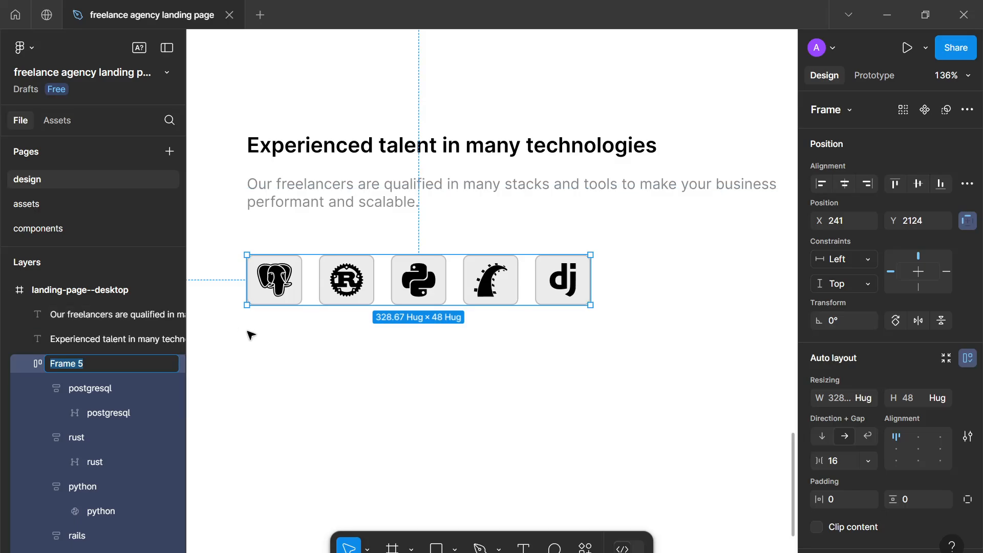
scroll(251, 336, up, 1)
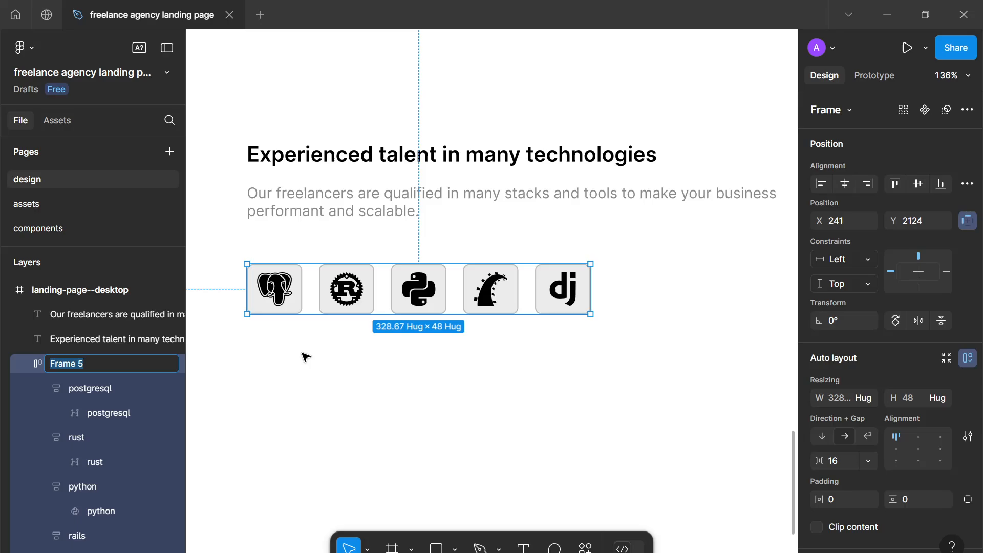
text(stack)
key(Return)
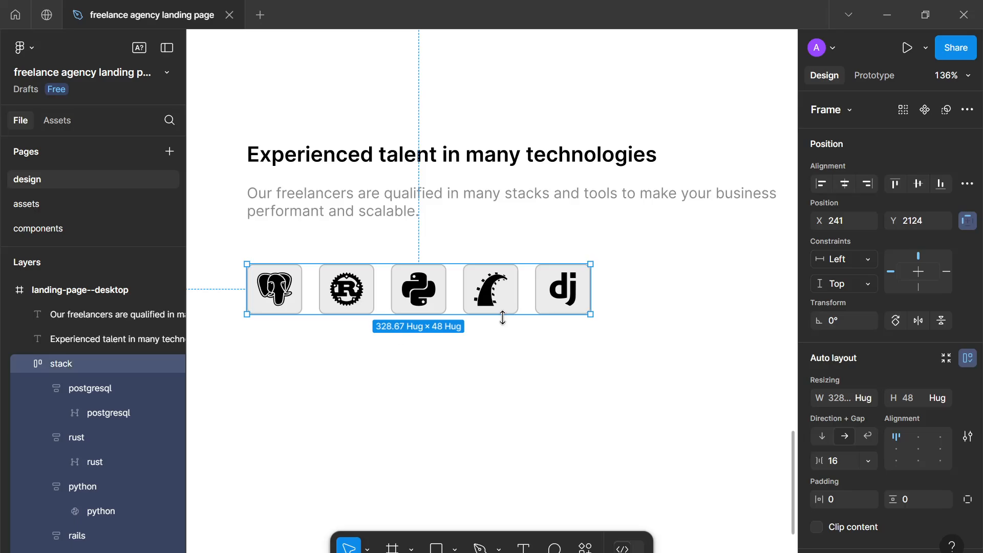
click(524, 343)
Wrap the experienced-talent heading and its paragraph in an auto layout frame and name it content.
click(468, 202)
shift+click(469, 152)
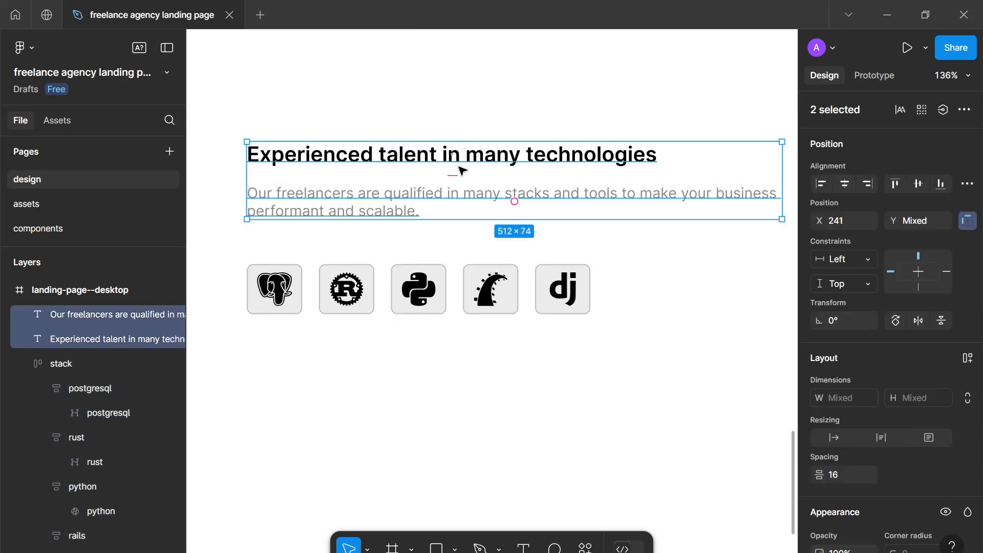
key(shift+a)
double_click(60, 323)
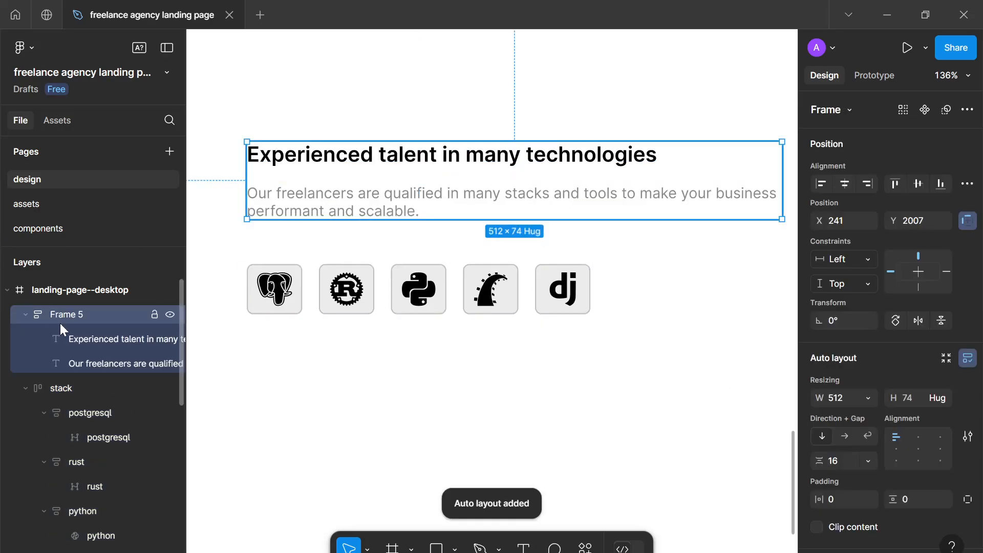
text(content)
key(Return)
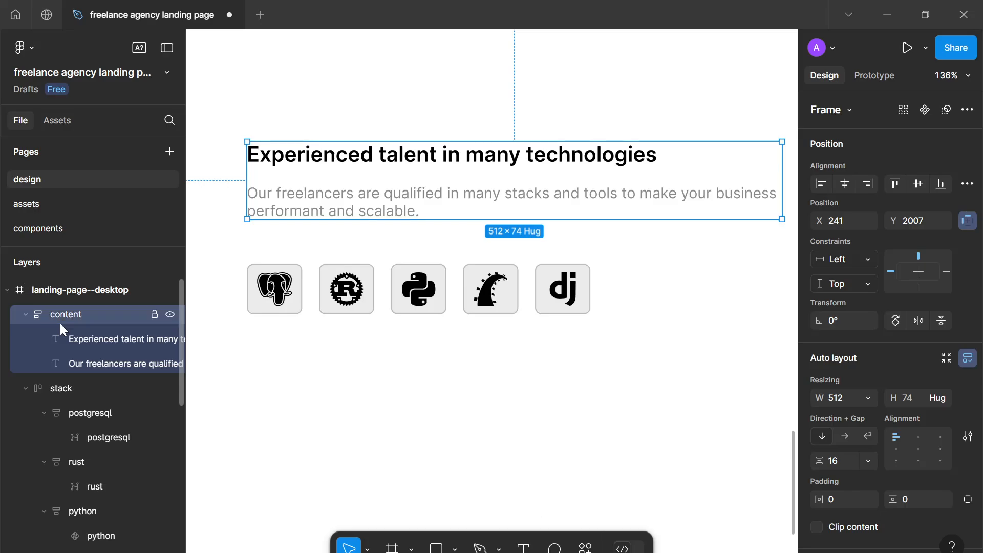
click(659, 375)
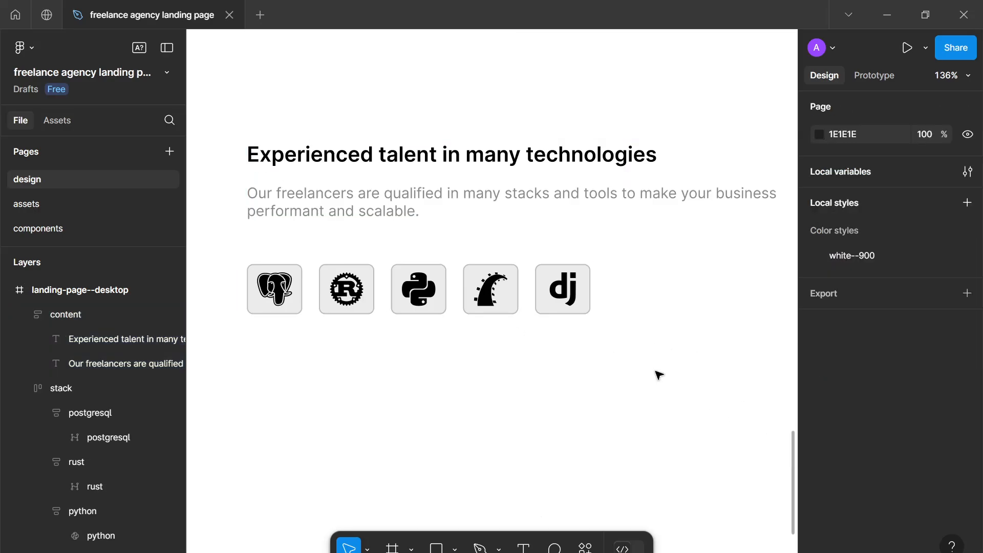
Combine the stack icon row and the content text frame into one vertical auto layout frame.
scroll(659, 375, down, 5)
click(517, 340)
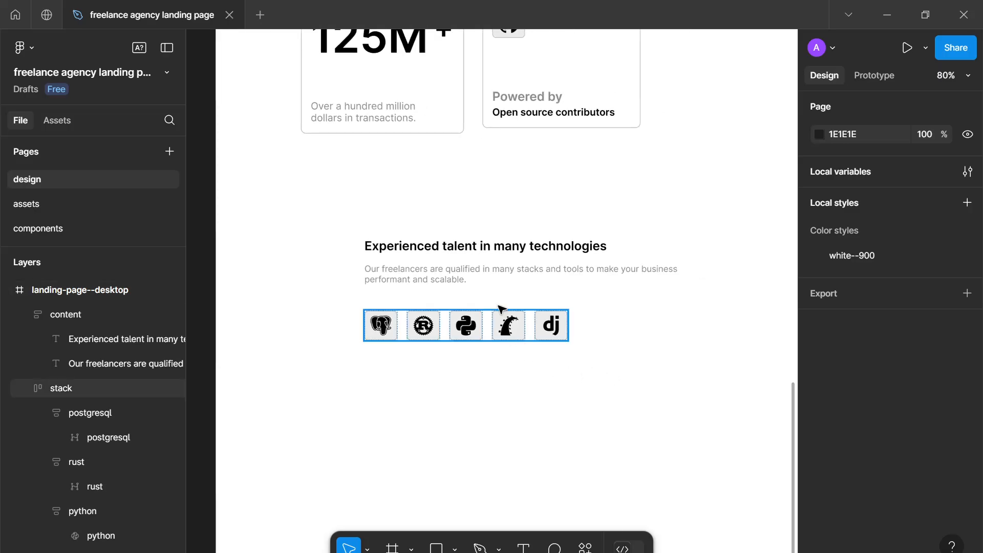
click(501, 311)
shift+click(481, 267)
key(shift+a)
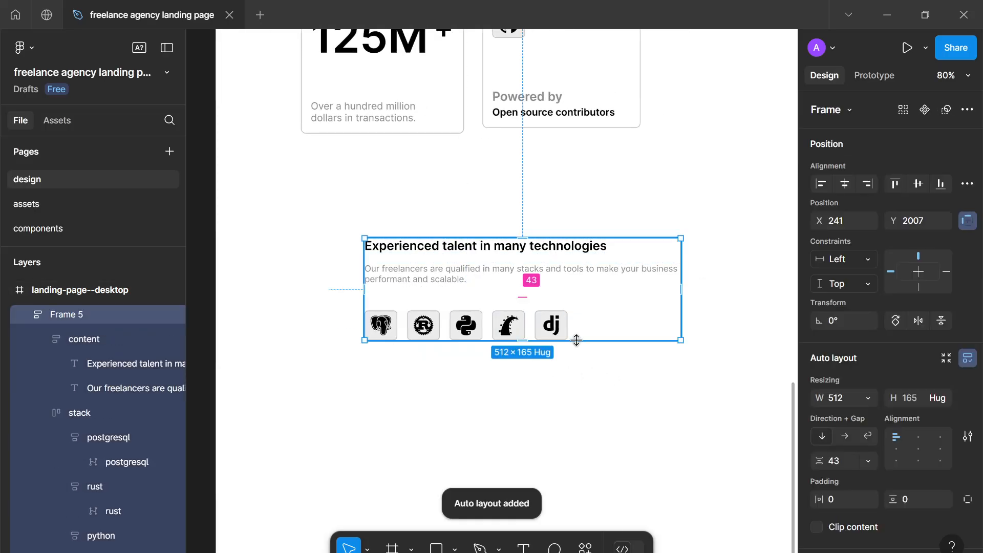
Set the experienced-talent card frame's vertical gap to Auto and its corner radius to 8.
click(865, 459)
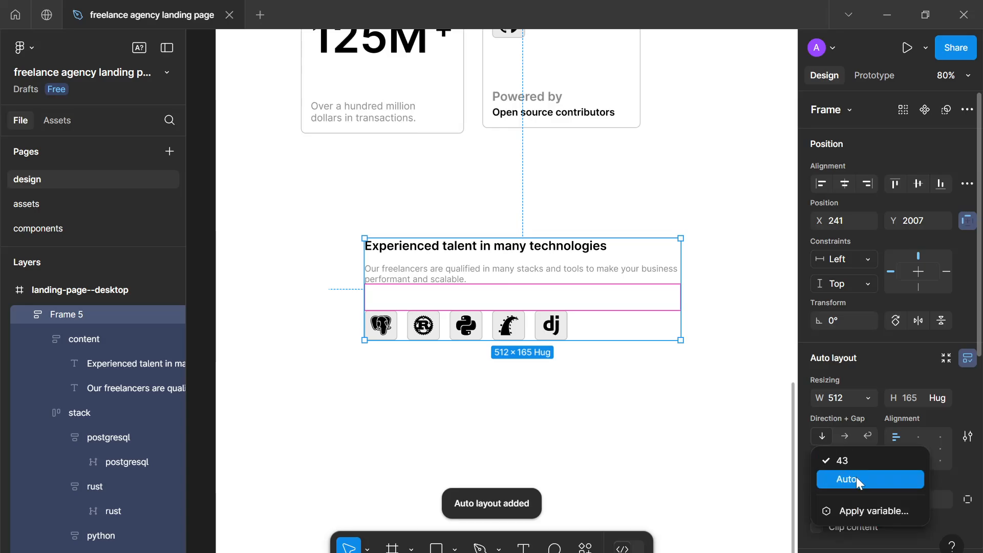
click(856, 477)
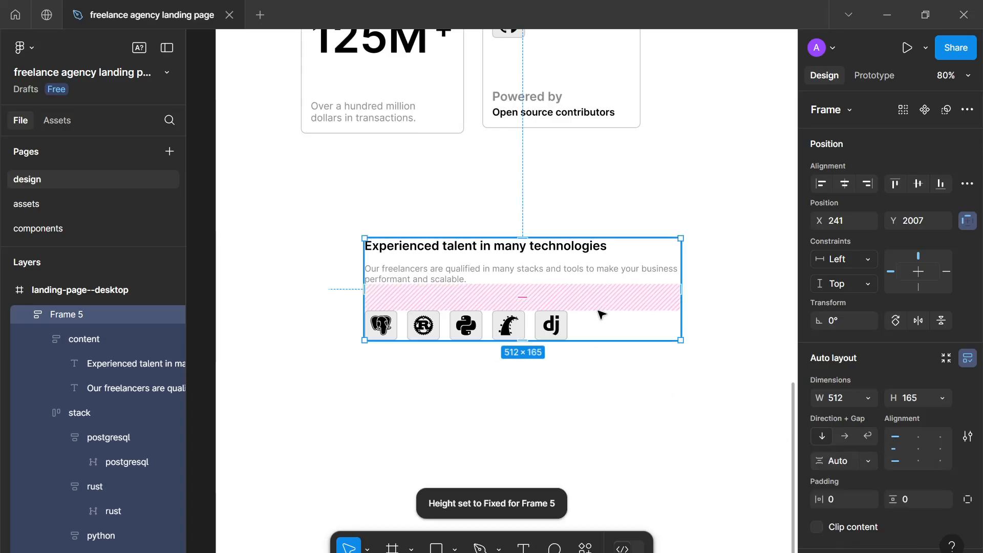
scroll(599, 314, down, 1)
scroll(870, 395, down, 3)
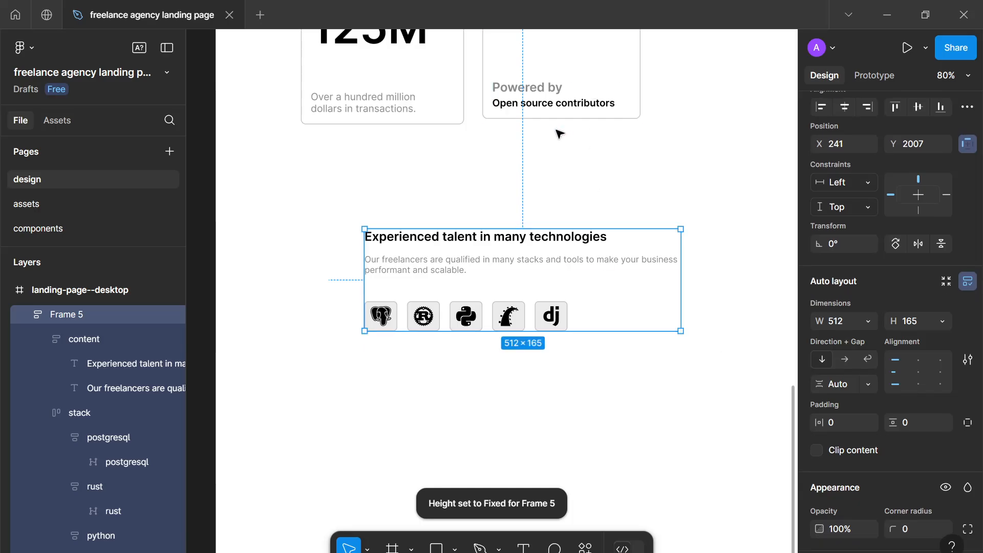
scroll(866, 308, down, 5)
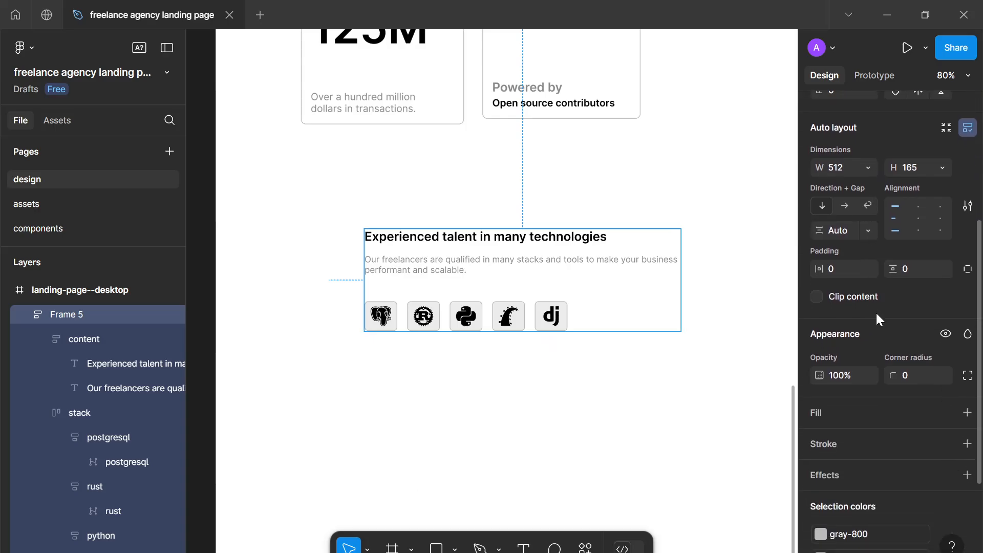
click(910, 375)
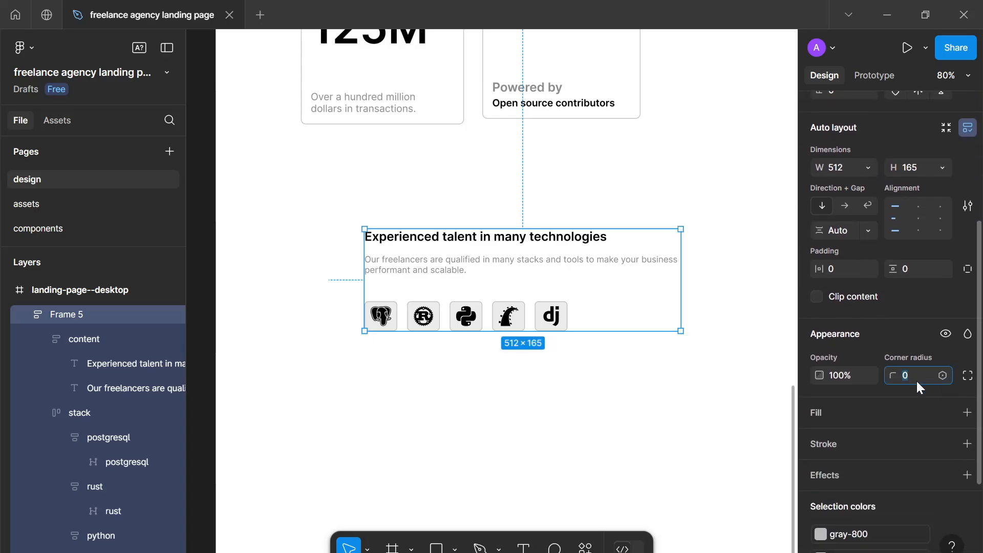
text(8)
Set both the vertical and horizontal padding of the experienced-talent card frame to 16.
click(912, 268)
text(16)
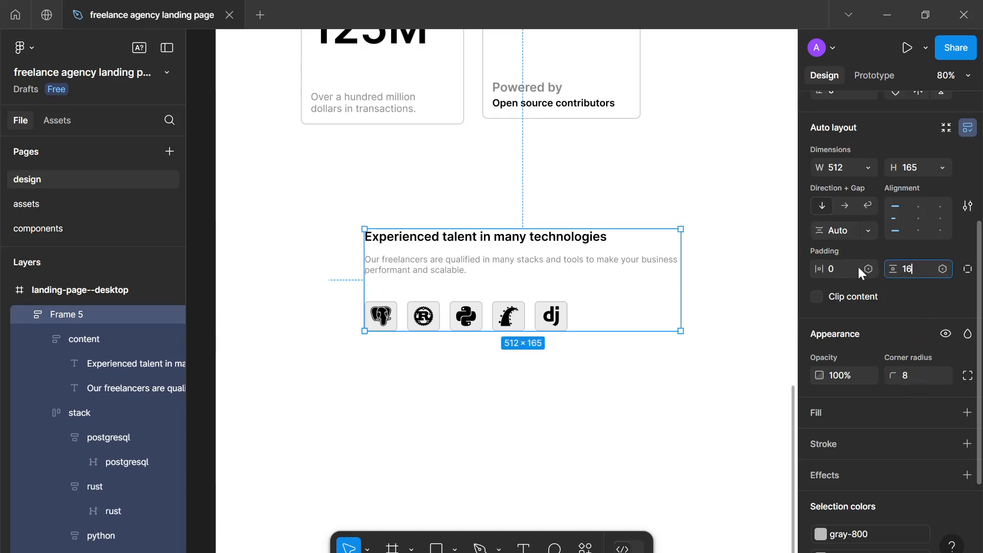
click(842, 262)
text(16)
Give the experienced-talent card a gray-800 stroke and a white--100 fill from the color library.
scroll(868, 339, down, 3)
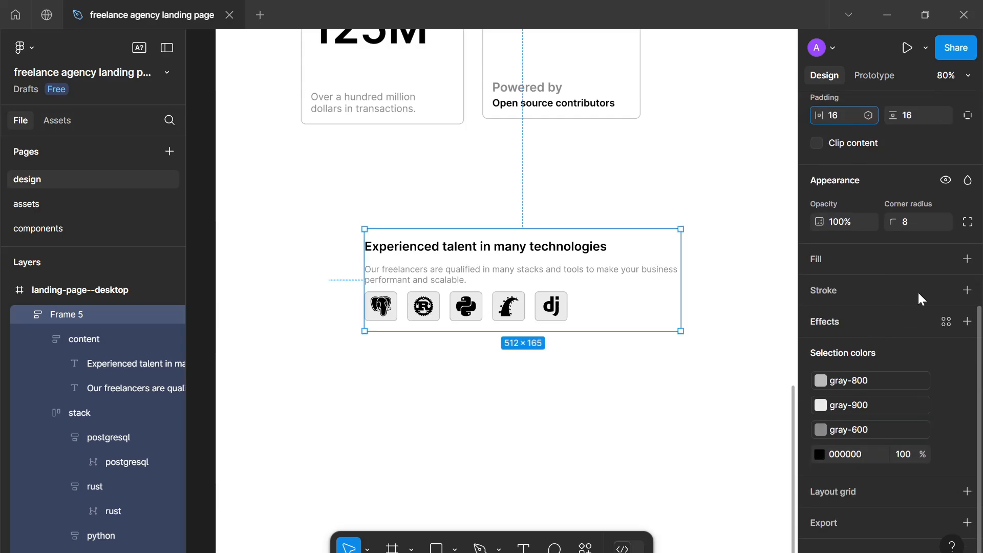
click(942, 290)
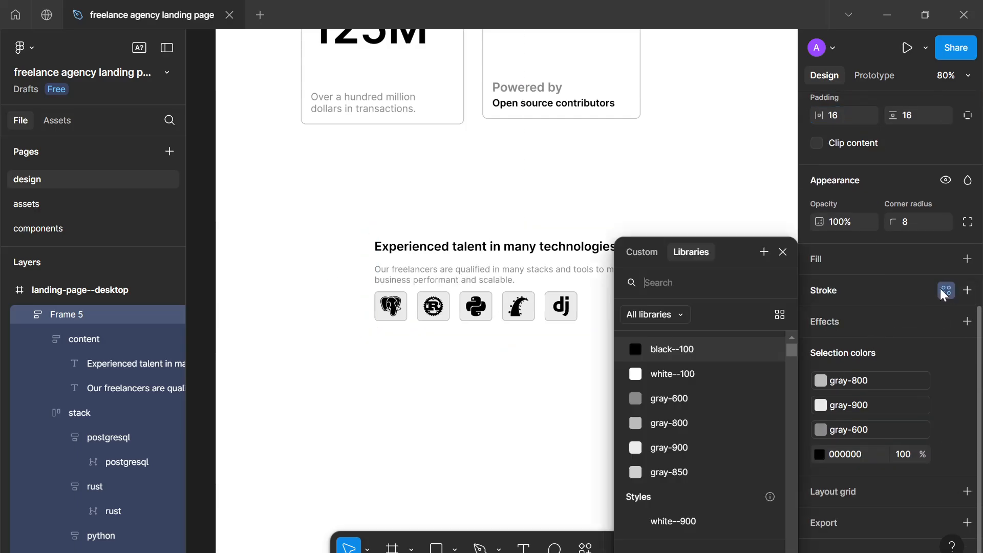
click(717, 423)
click(945, 259)
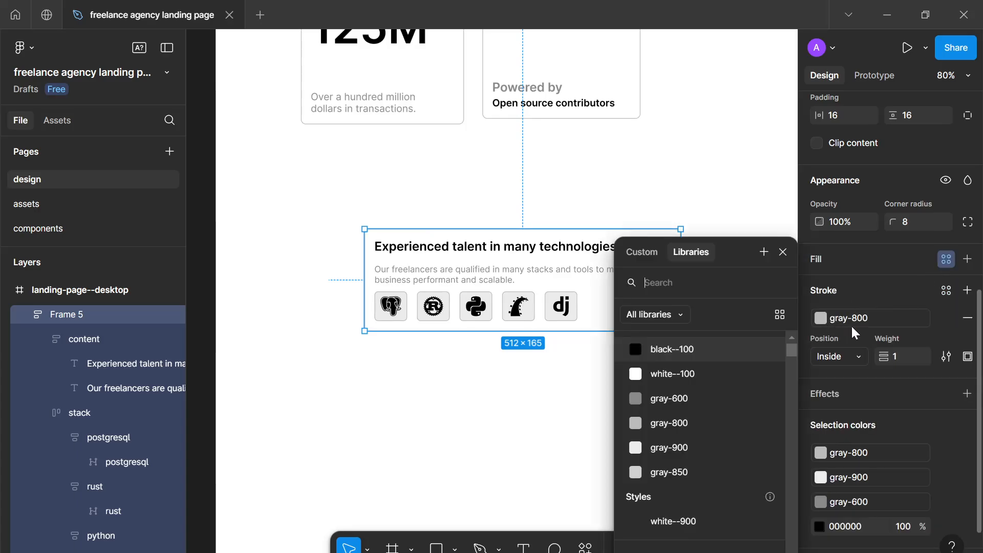
click(728, 382)
click(699, 402)
Extend the experienced-talent card downward to a height of 228.
scroll(699, 403, down, 1)
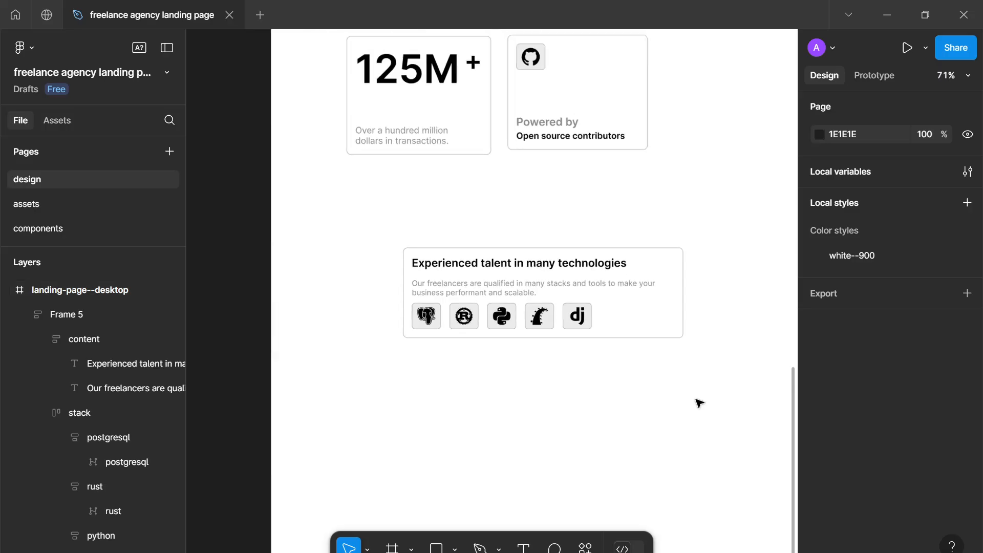
scroll(635, 371, down, 3)
click(595, 310)
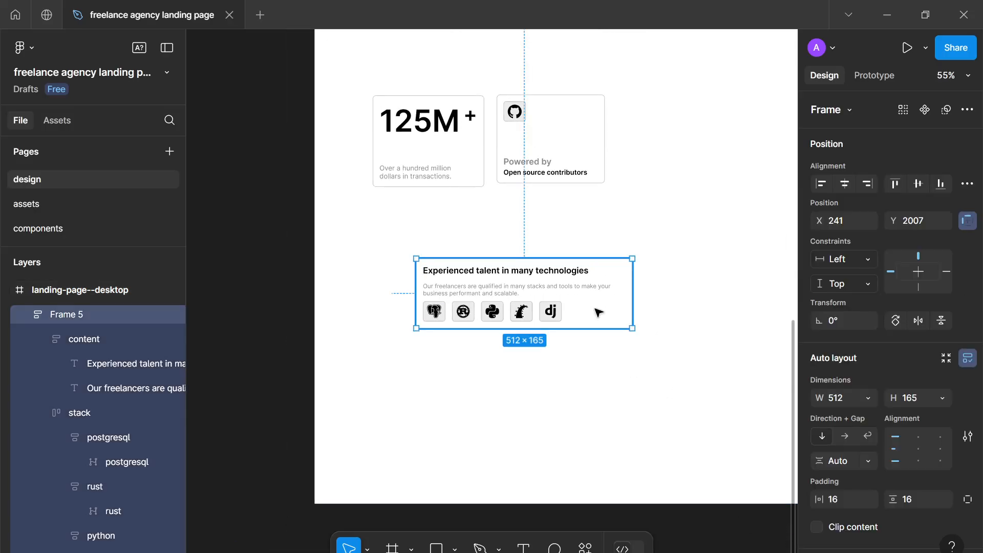
drag(597, 328, 599, 353)
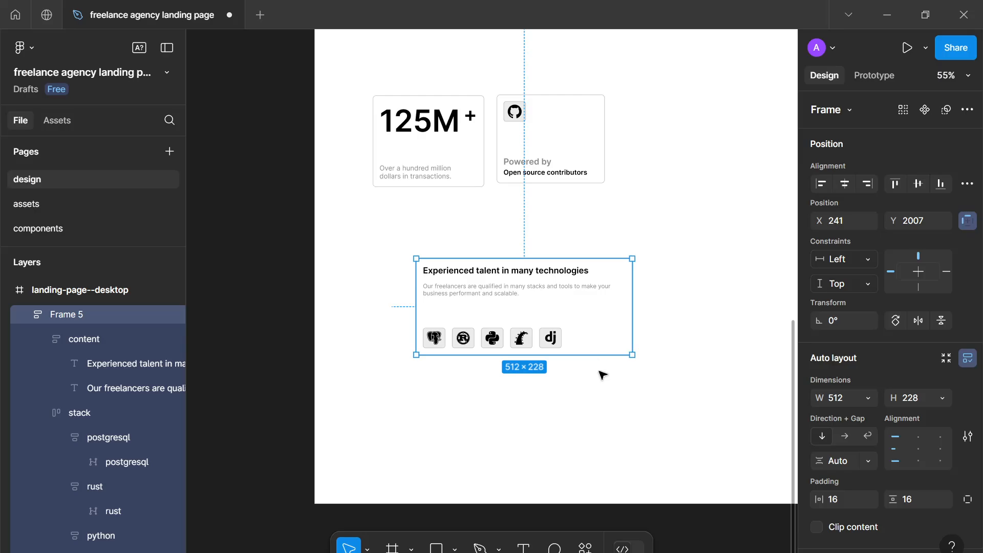
click(602, 376)
Move the experienced-talent card into the row beside the open source contributors card, at about X 769, Y 1600.
scroll(564, 353, down, 5)
scroll(537, 333, right, 2)
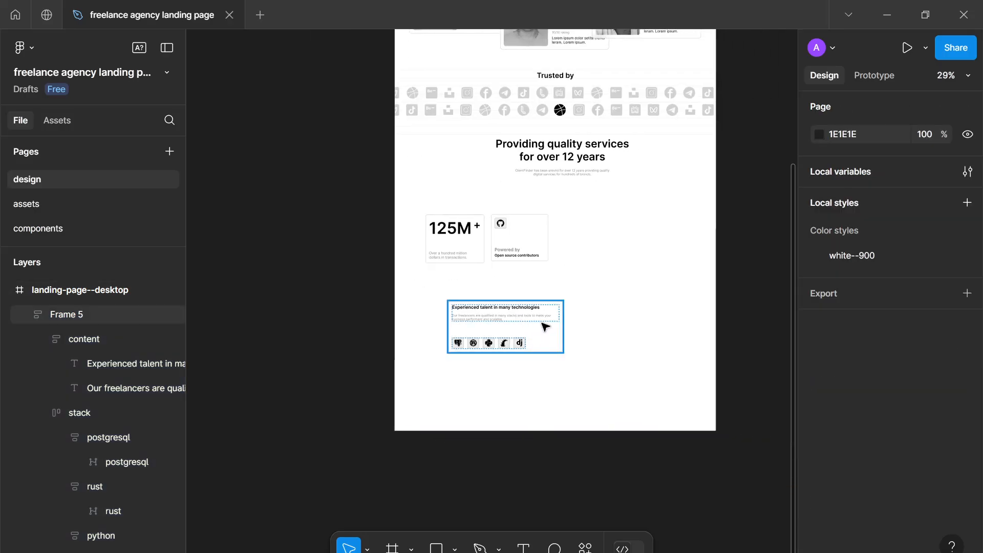
drag(545, 326, 658, 241)
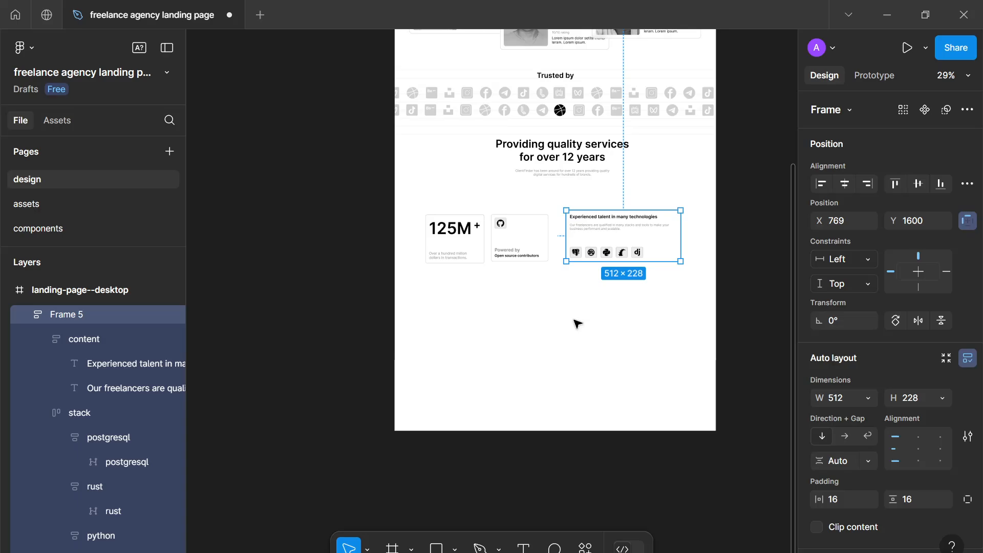
click(577, 324)
scroll(577, 323, up, 5)
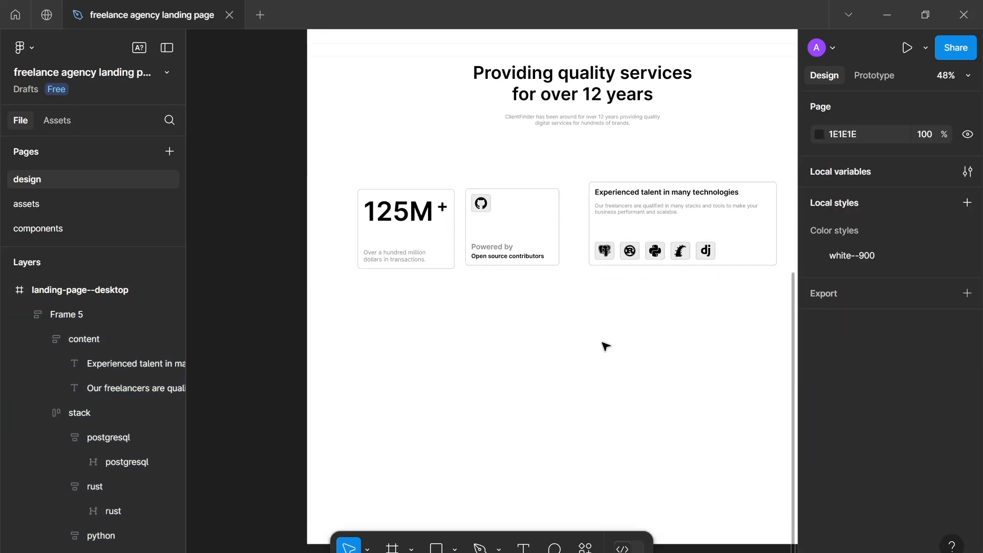
Rename the frame of the "Experienced talent in many technologies" card as tech-stack.
scroll(523, 358, down, 1)
drag(522, 358, 513, 352)
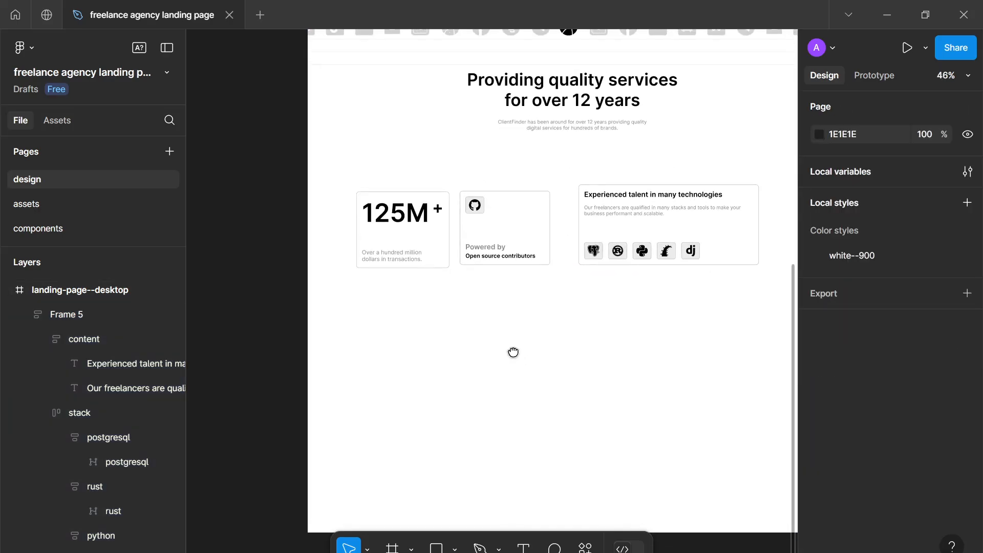
scroll(428, 307, down, 2)
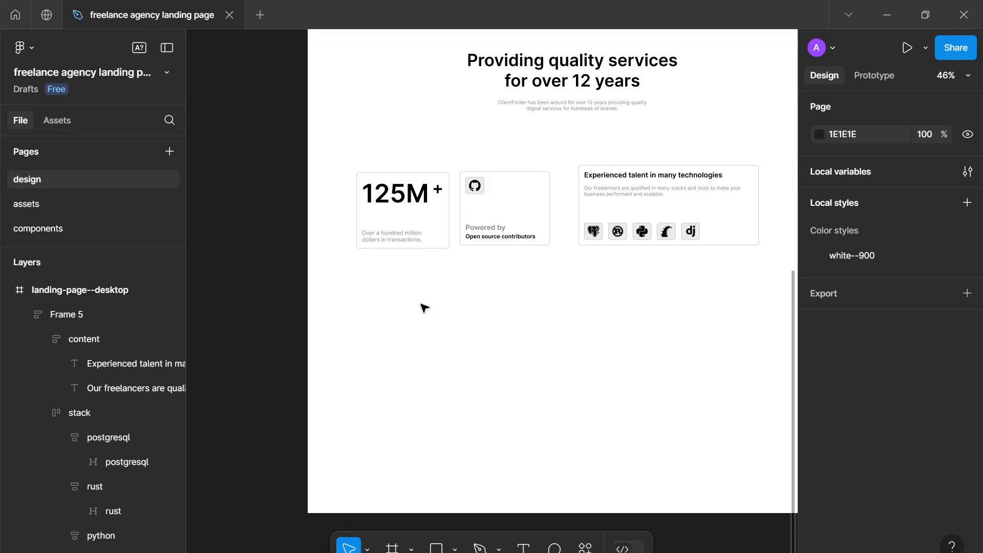
drag(425, 310, 436, 314)
scroll(438, 323, up, 1)
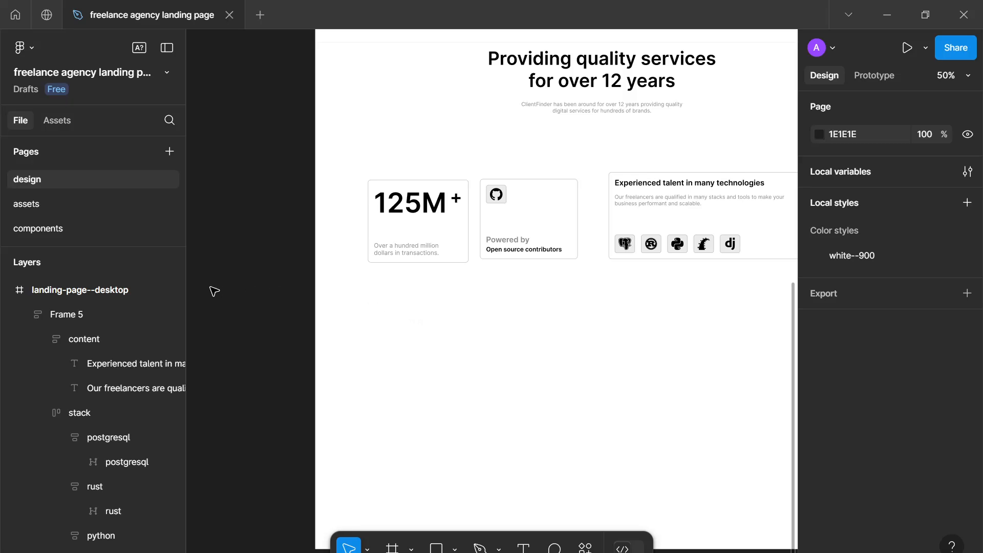
double_click(108, 315)
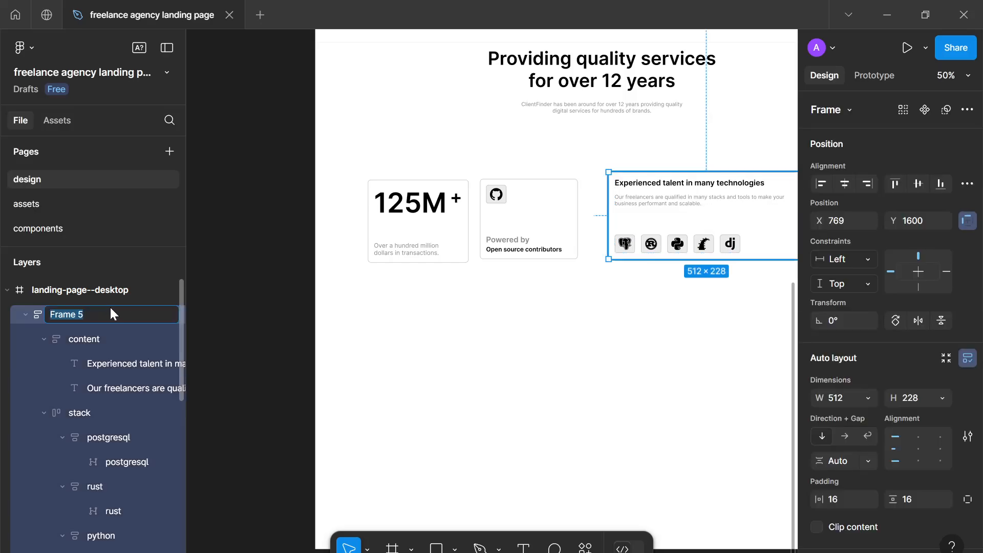
text(tech-stack)
key(Return)
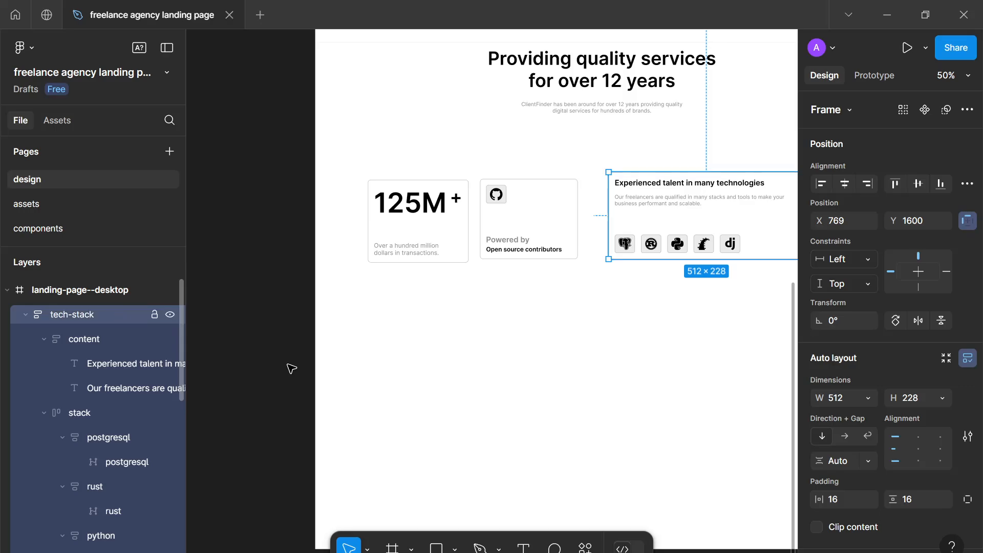
Collapse all nested layers under landing-page--desktop and clear the selection.
scroll(289, 367, up, 1)
click(26, 314)
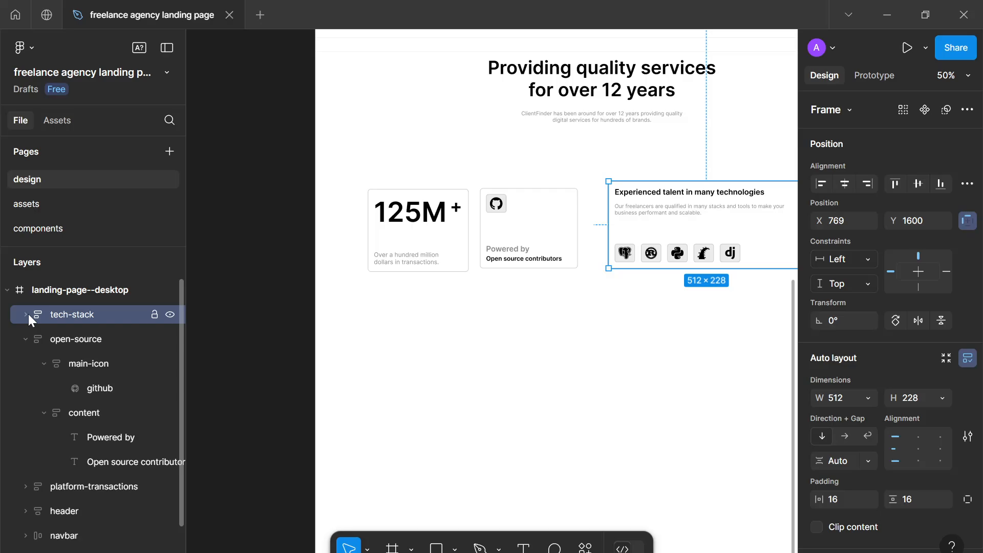
alt+click(7, 290)
click(7, 290)
click(481, 425)
Add the text "Find clients" in the empty area below the 125M+ card.
drag(481, 424, 421, 460)
key(t)
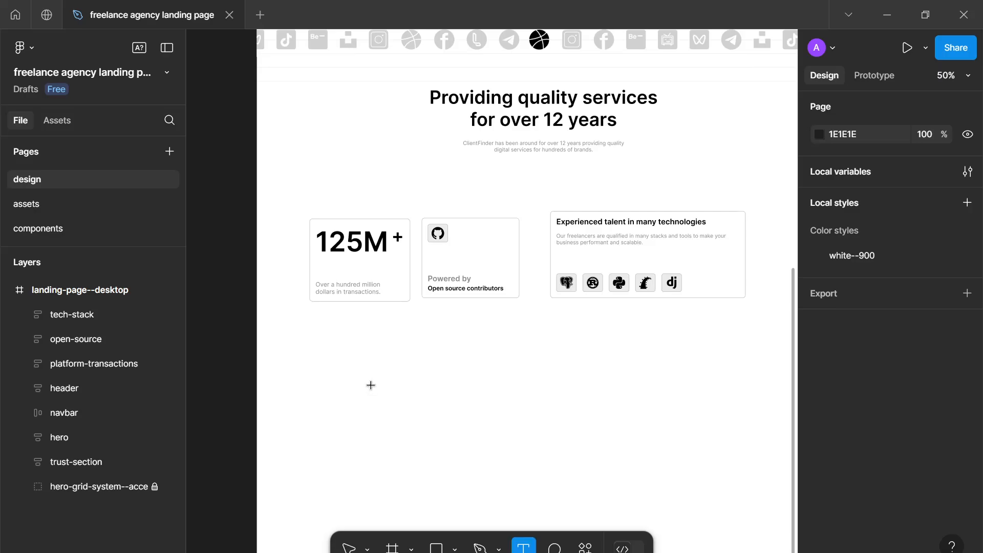
click(358, 377)
text(F)
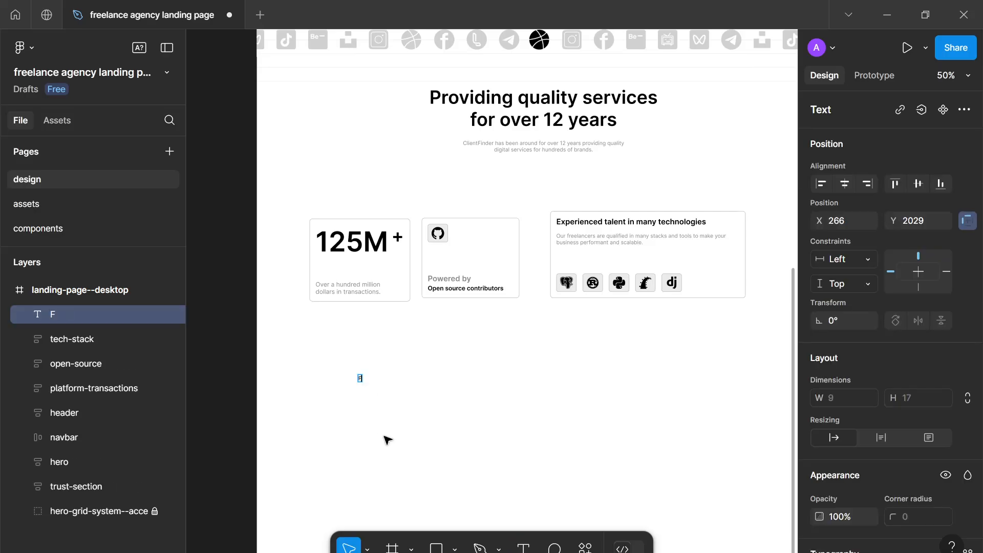
text(ind clients)
key(Escape)
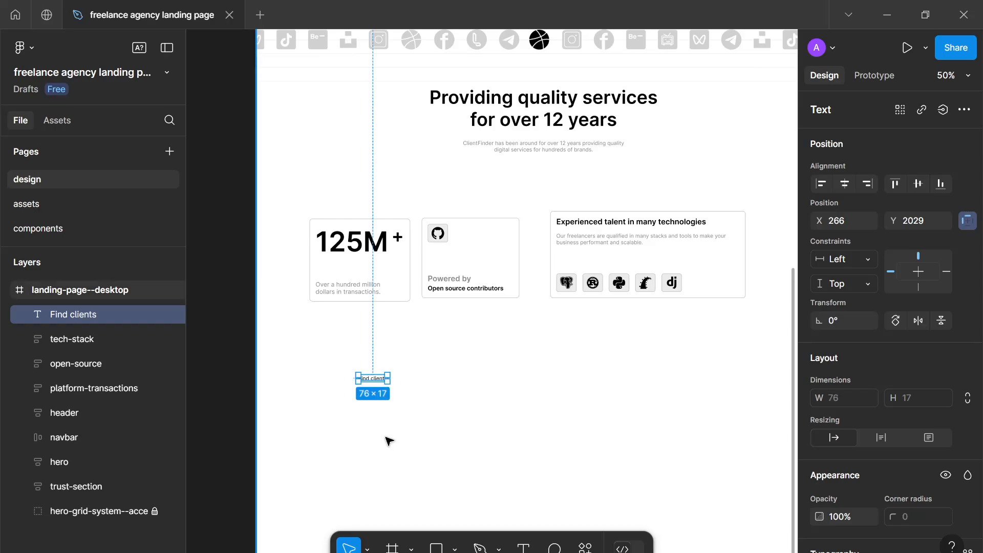
Move the "Find clients" text up and left to about X 183, Y 2000.
scroll(387, 440, up, 5)
scroll(426, 467, up, 3)
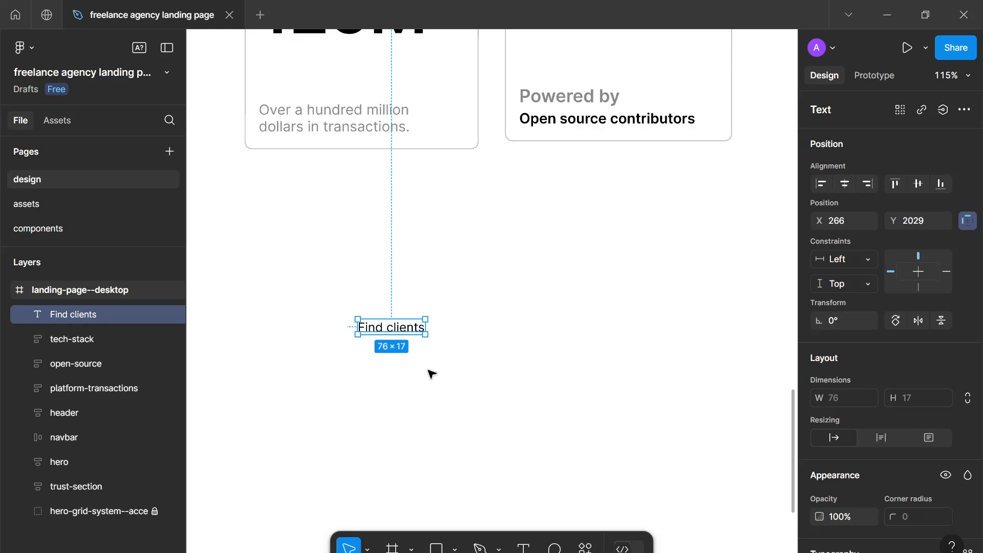
drag(376, 328, 299, 305)
scroll(307, 312, up, 2)
scroll(307, 312, left, 2)
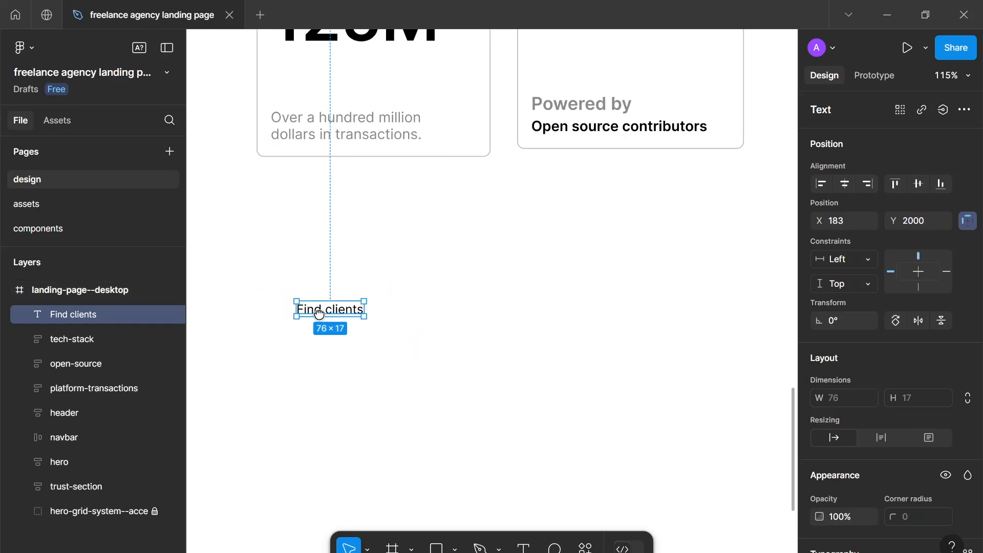
Set the font weight of the "Find clients" text to Semi Bold.
scroll(846, 361, down, 5)
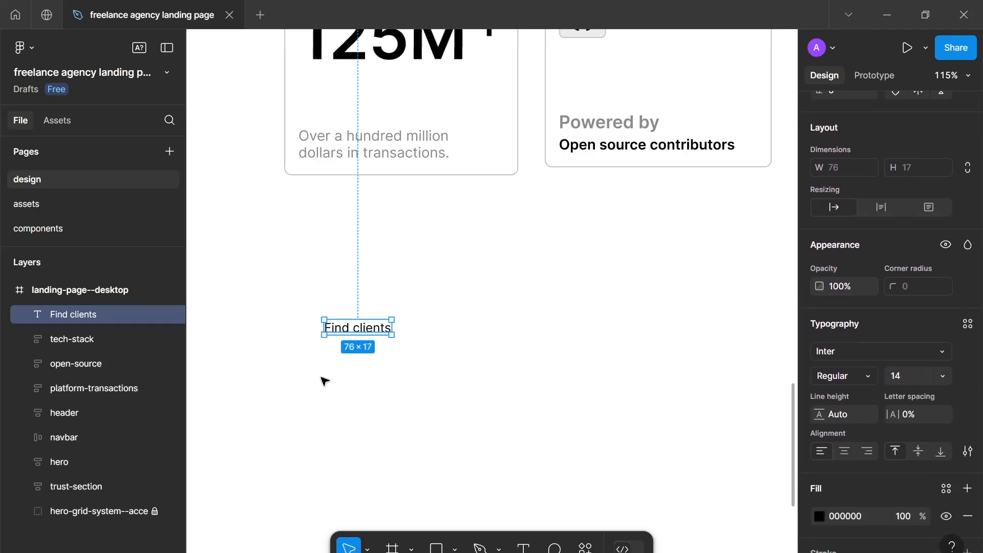
click(902, 383)
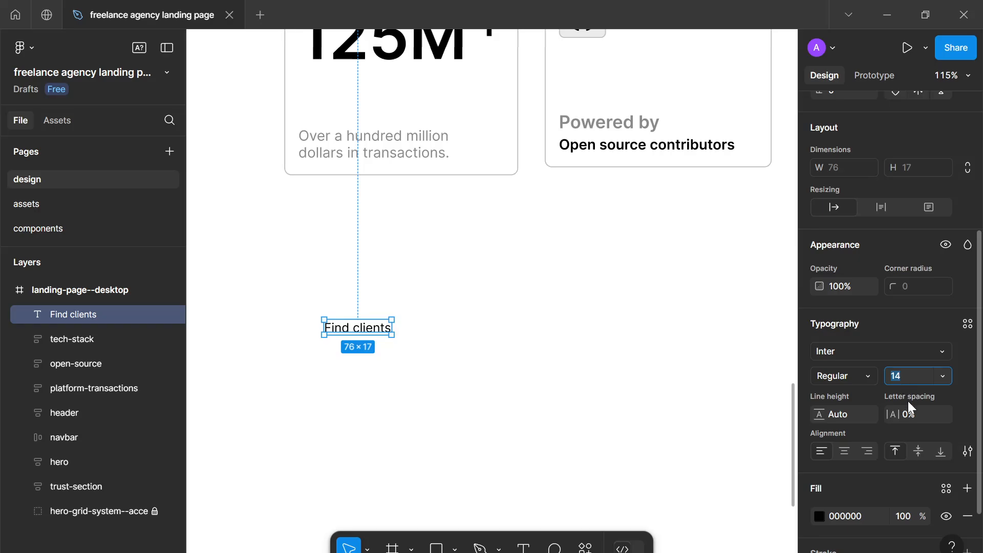
click(864, 377)
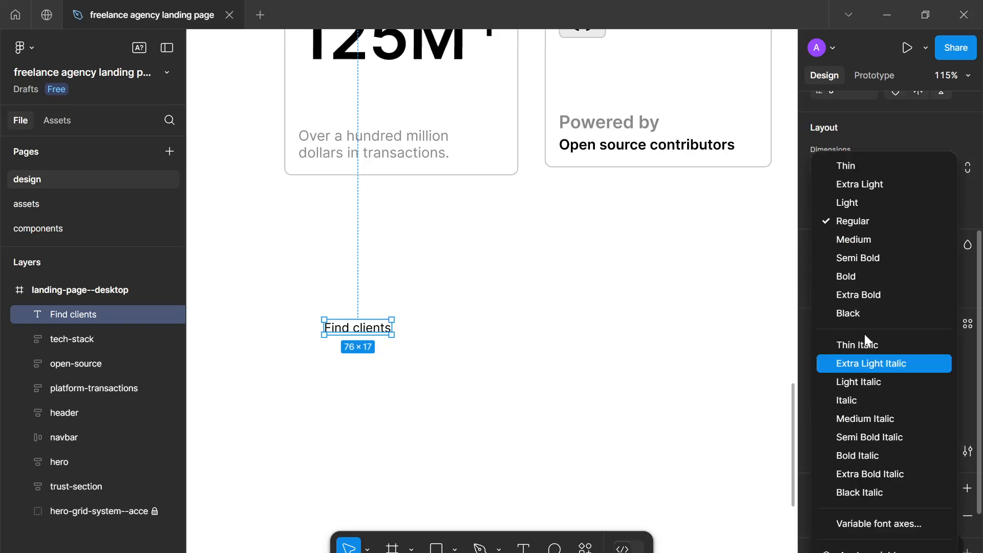
click(870, 259)
Wrap the "Find clients" text in an auto layout frame and name it title.
key(shift+a)
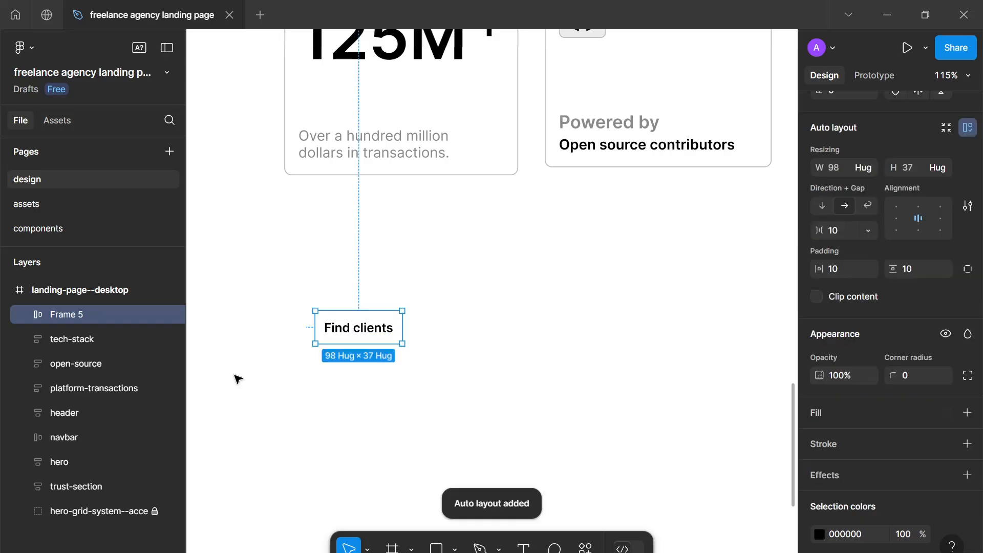
double_click(81, 315)
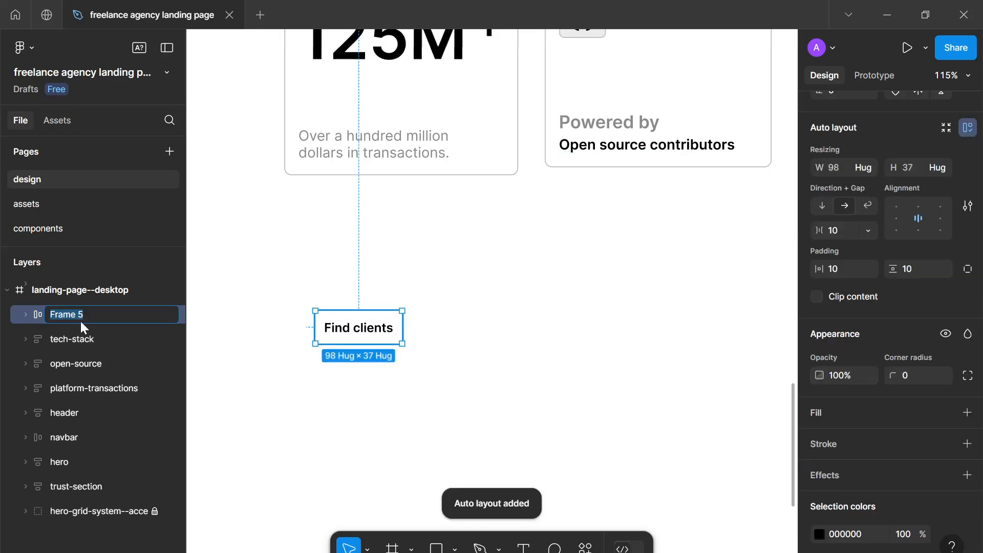
text(title)
key(Return)
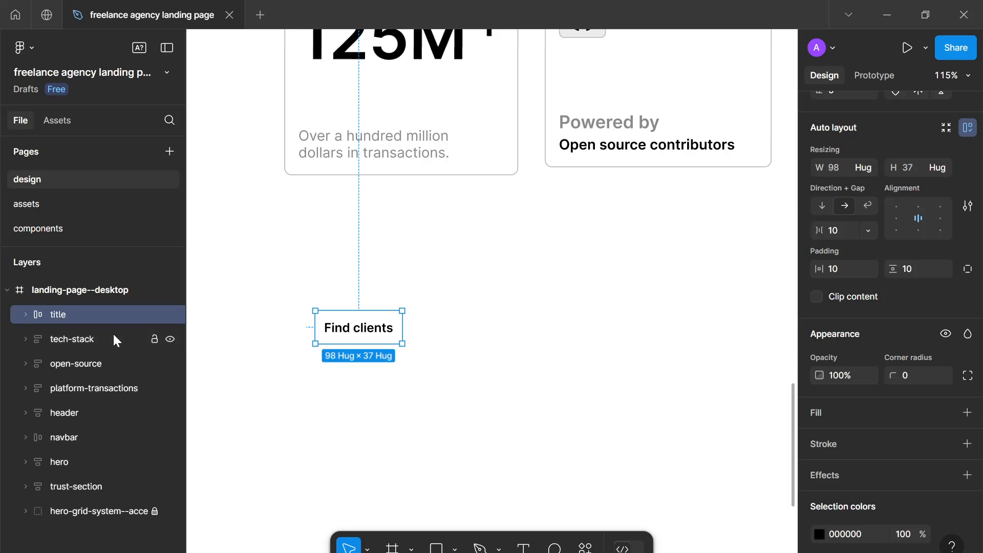
Give the title frame a corner radius of 6 and a gray-900 fill.
click(914, 377)
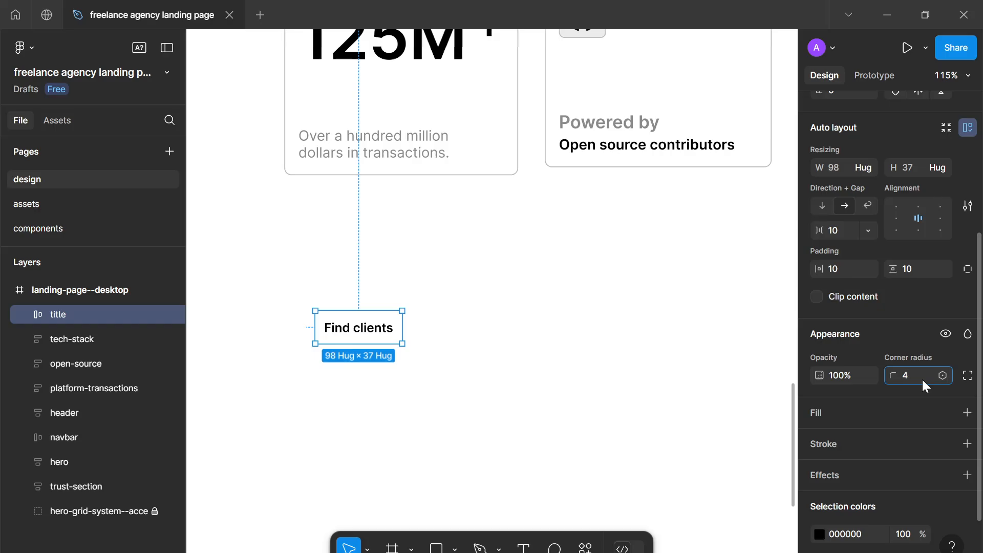
text(6)
key(Return)
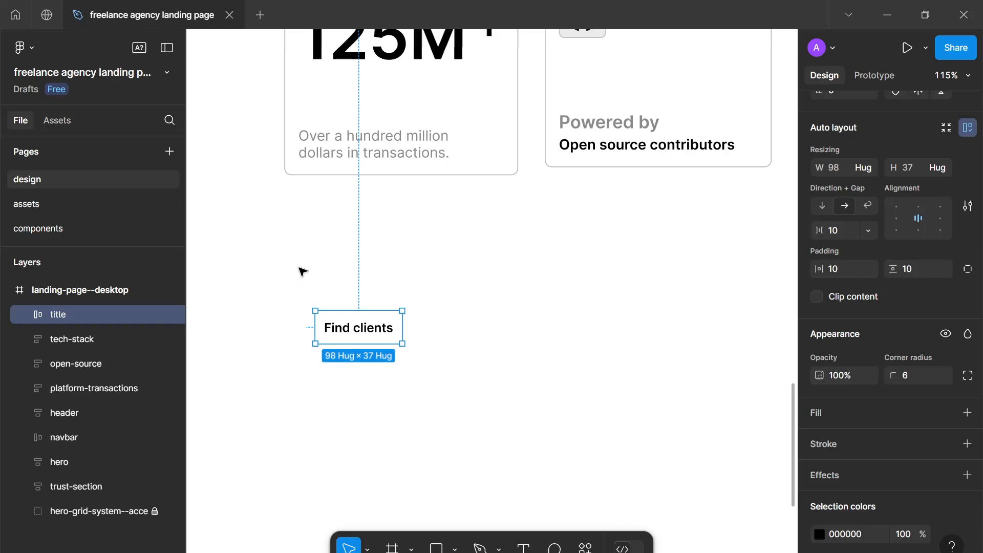
scroll(965, 372, down, 3)
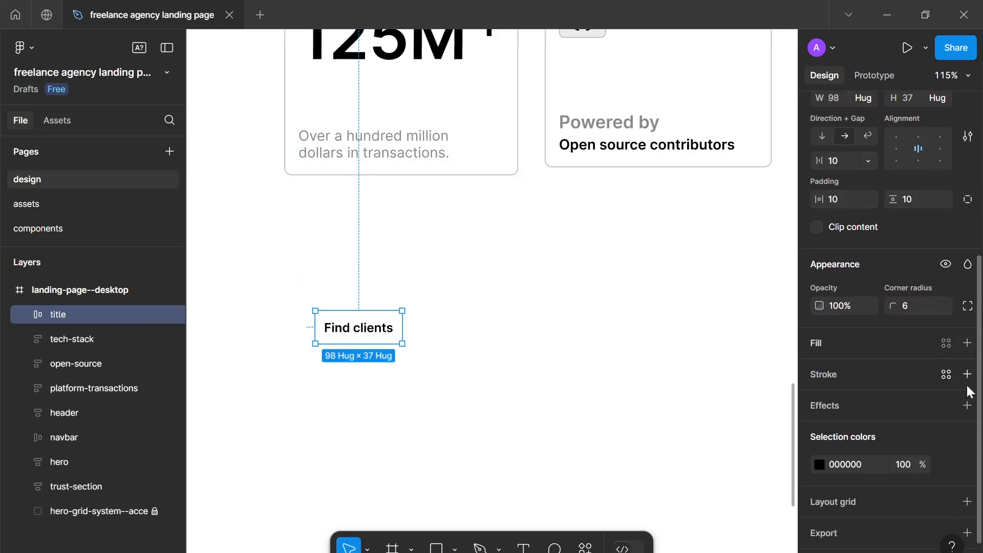
click(947, 335)
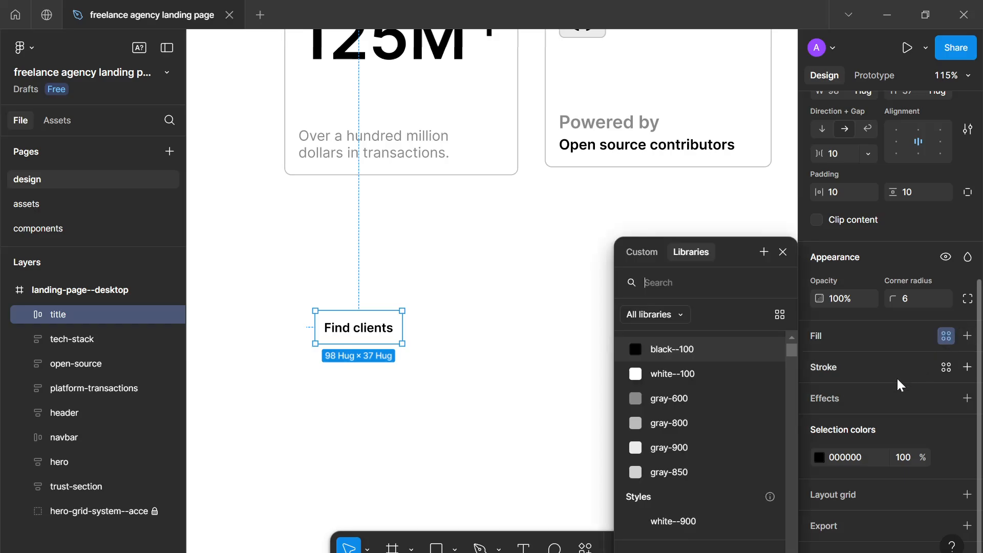
click(668, 447)
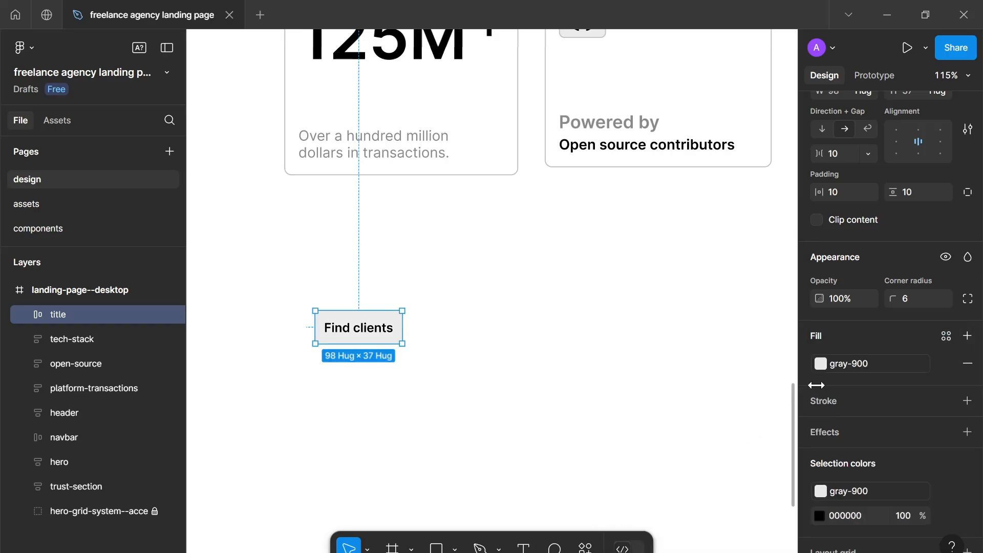
Add a stroke to the title frame in the library colour gray-800.
click(947, 400)
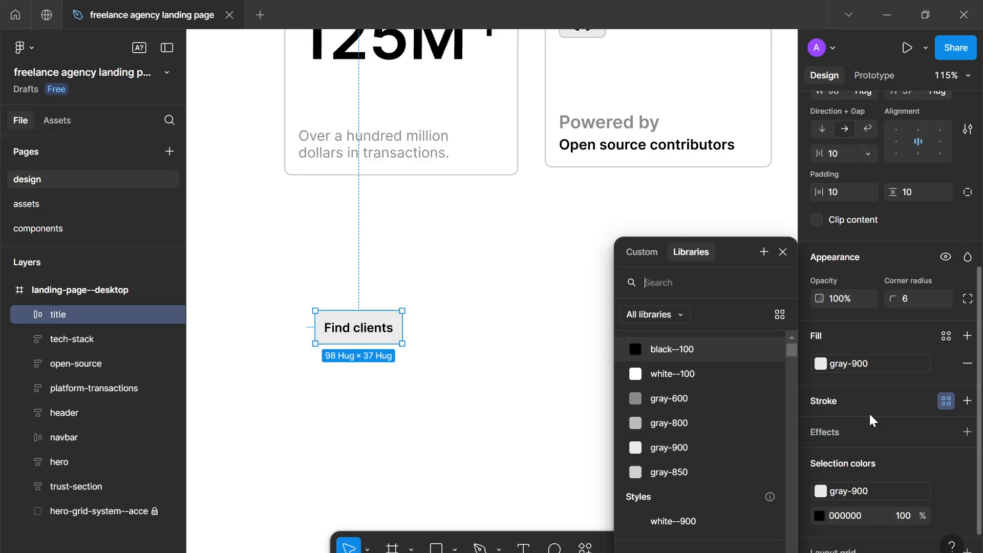
click(698, 398)
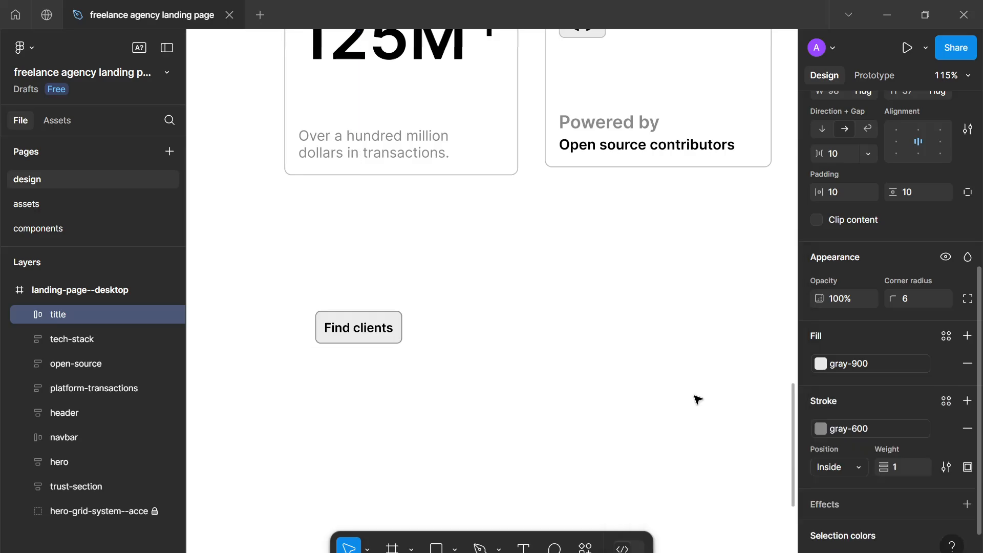
click(859, 429)
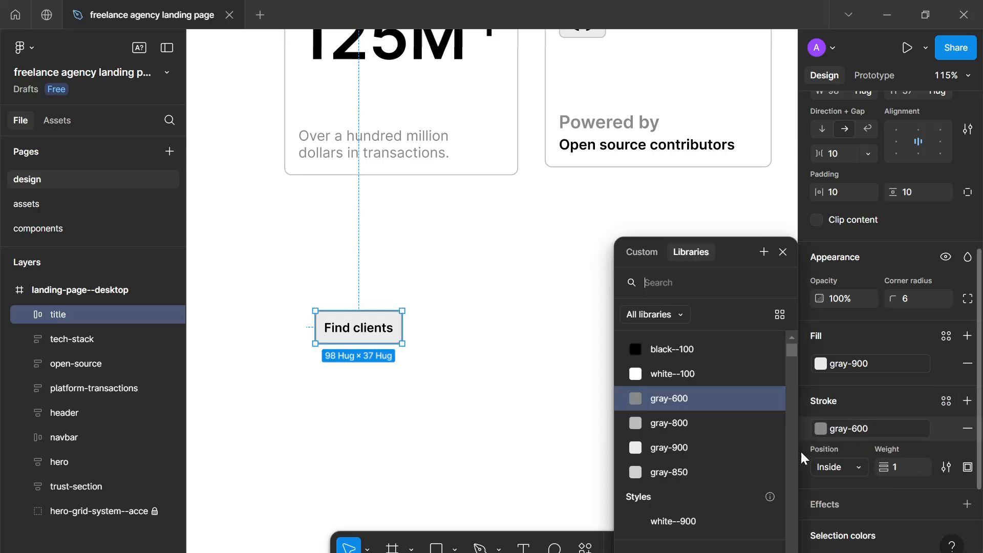
click(751, 428)
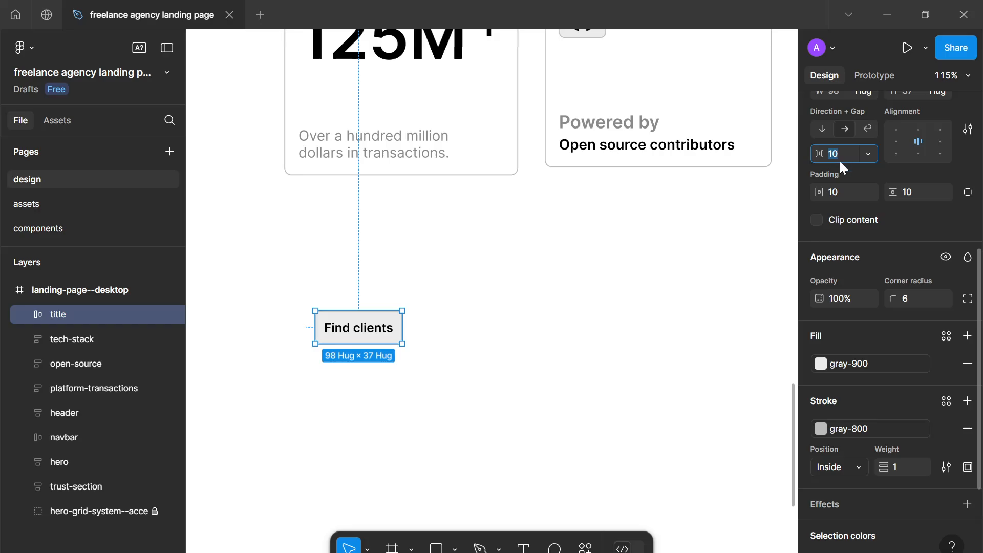
Set the title frame's auto layout gap to 0 and its horizontal and vertical padding to 8.
text(0)
click(852, 199)
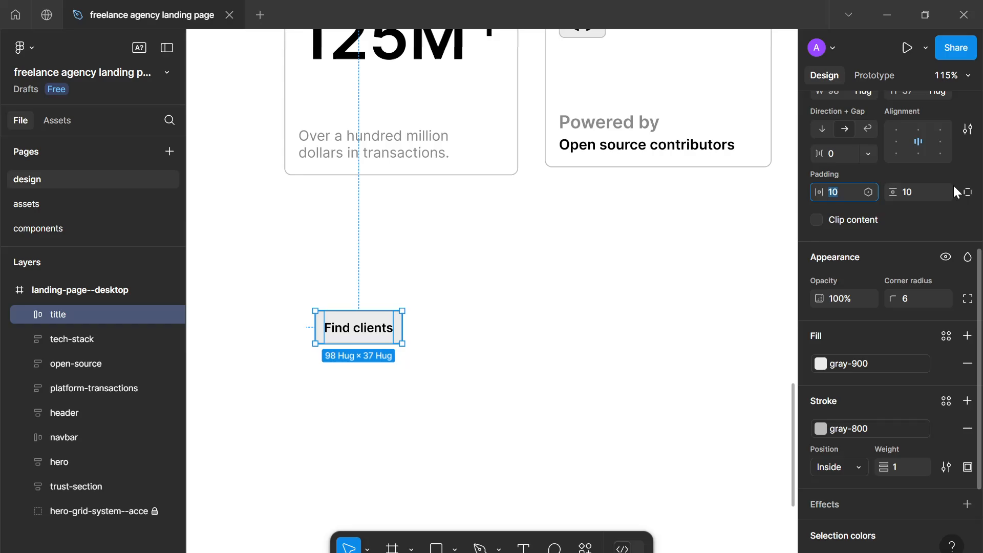
text(8)
click(906, 195)
text(8)
click(681, 312)
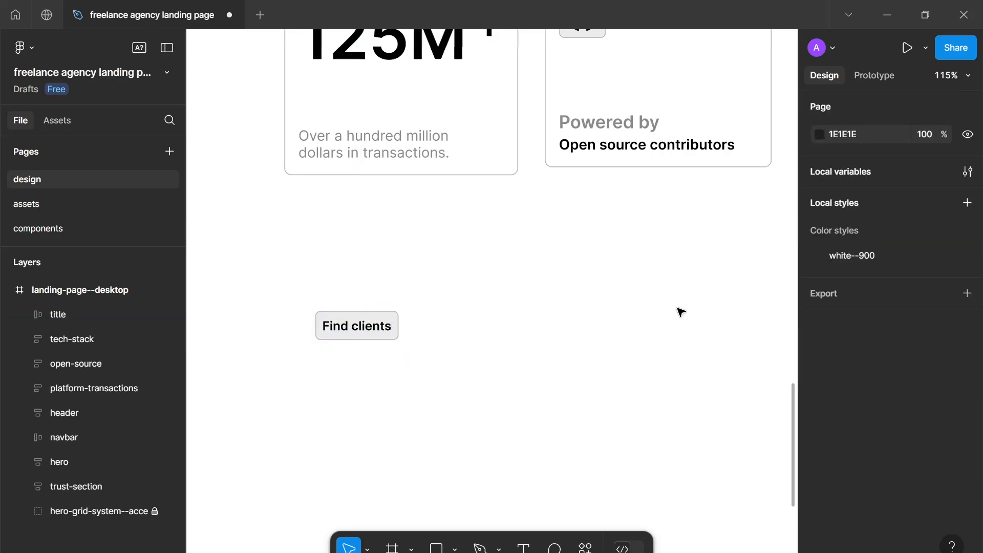
scroll(557, 358, down, 3)
scroll(573, 323, down, 3)
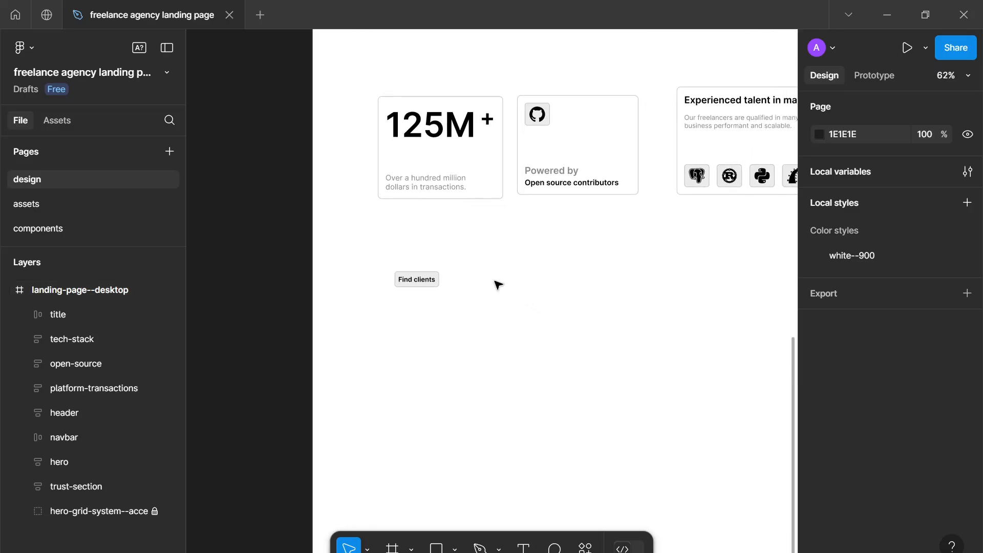
key(t)
click(467, 306)
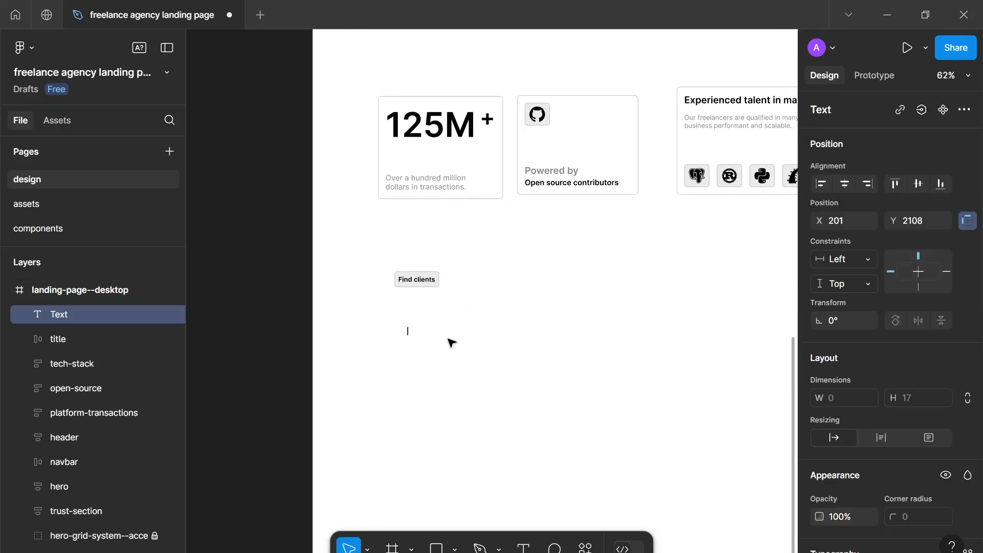
text(No more wating)
key(BackSpace)
key(BackSpace)
key(BackSpace)
key(BackSpace)
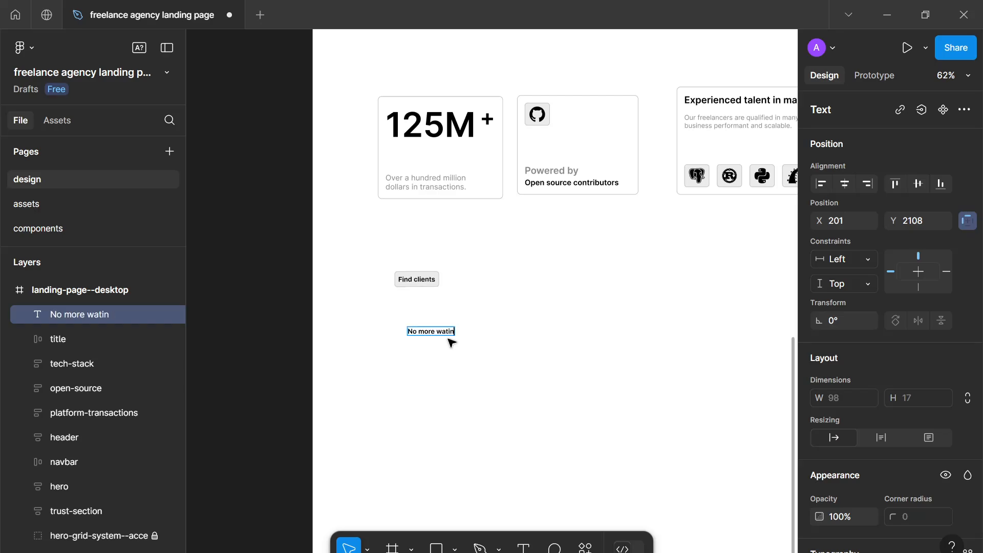
text(sting)
key(Escape)
key(Delete)
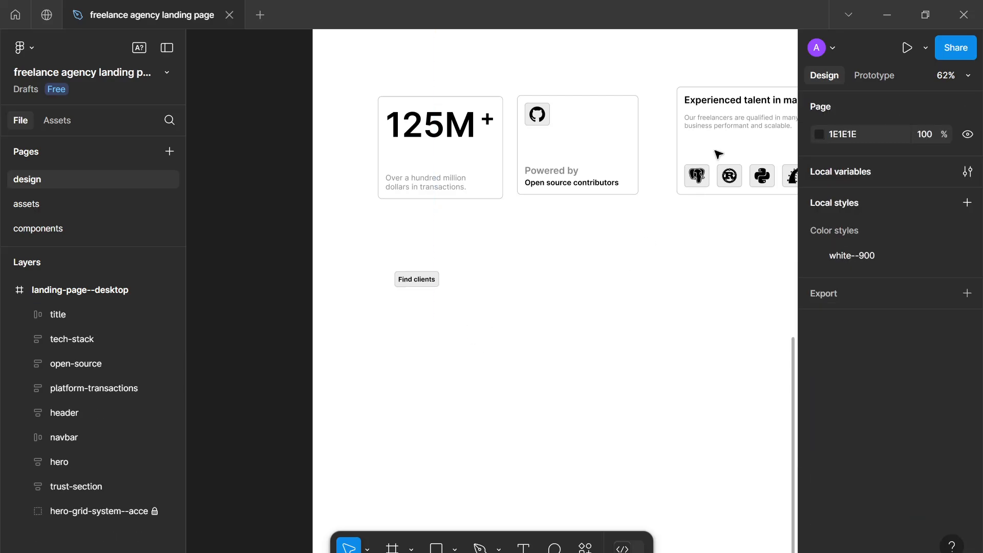
Duplicate the content frame holding the heading and description in the tech-stack card.
click(718, 153)
double_click(737, 110)
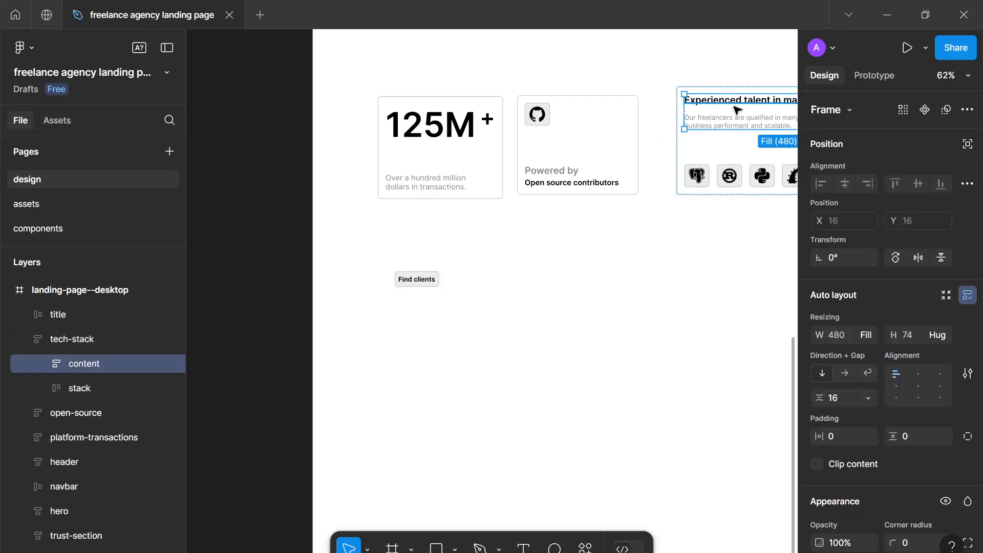
drag(737, 110, 581, 268)
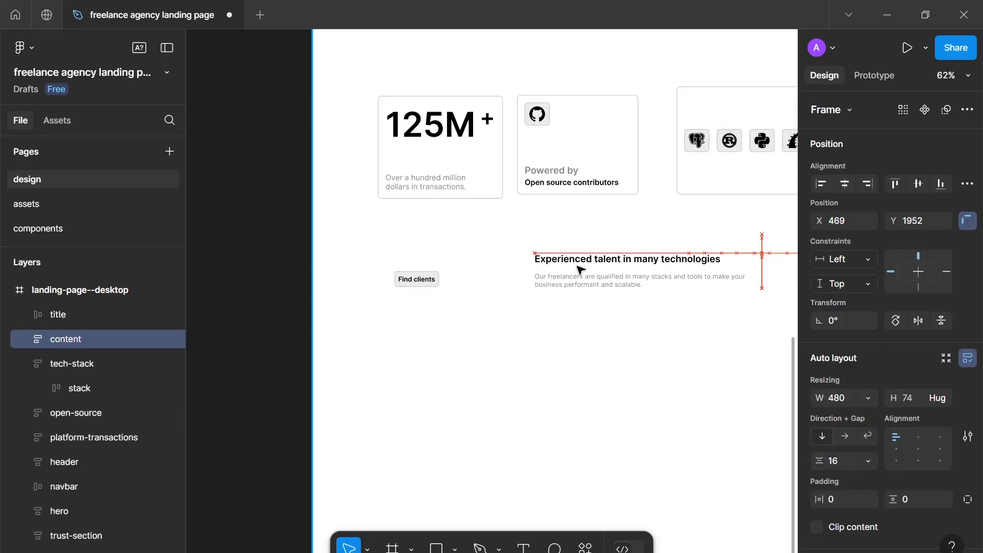
key(ctrl+z)
key(ctrl+d)
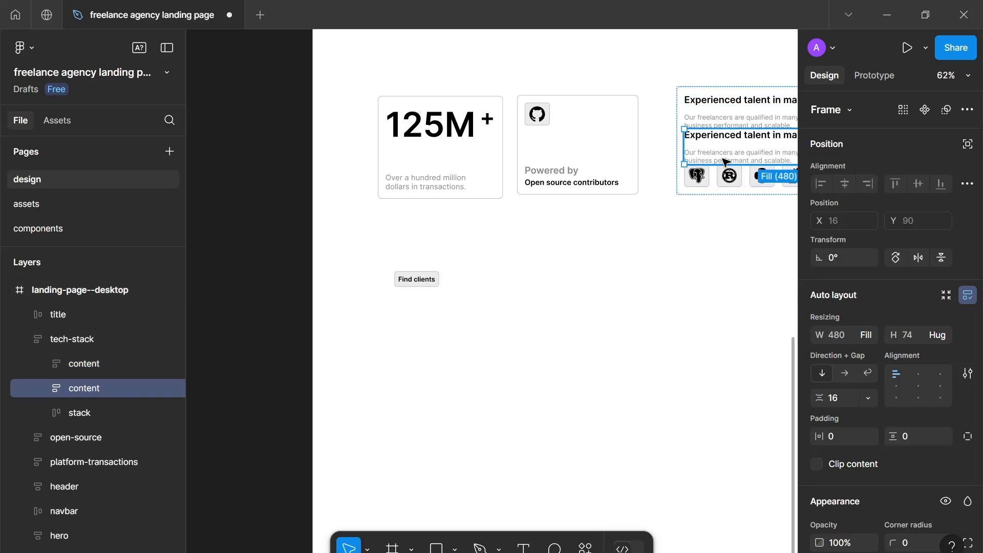
Below Find clients, place the copied content with the heading "No more wasting time applying on random job boards", narrowed to about 333 wide.
drag(722, 159, 386, 329)
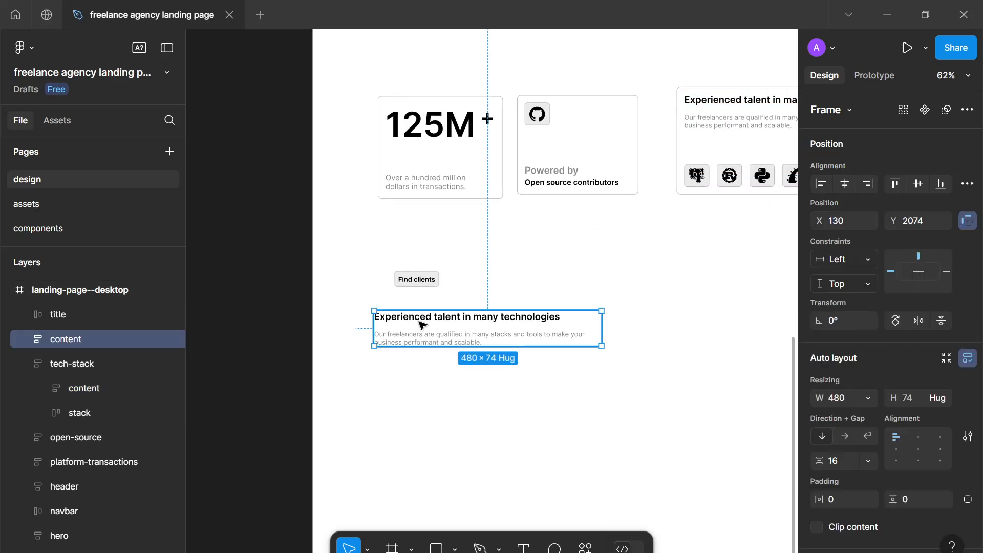
click(420, 324)
double_click(420, 323)
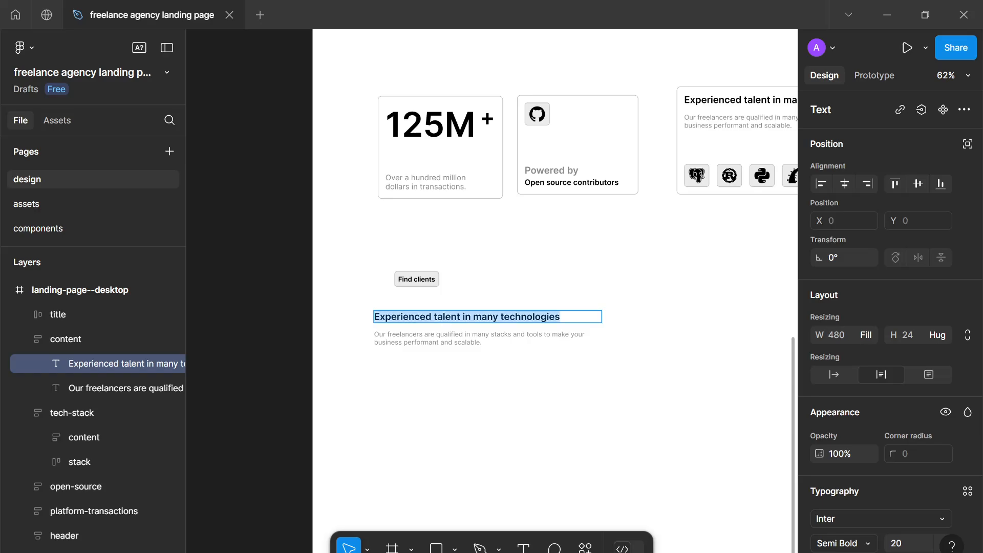
text(No more wa)
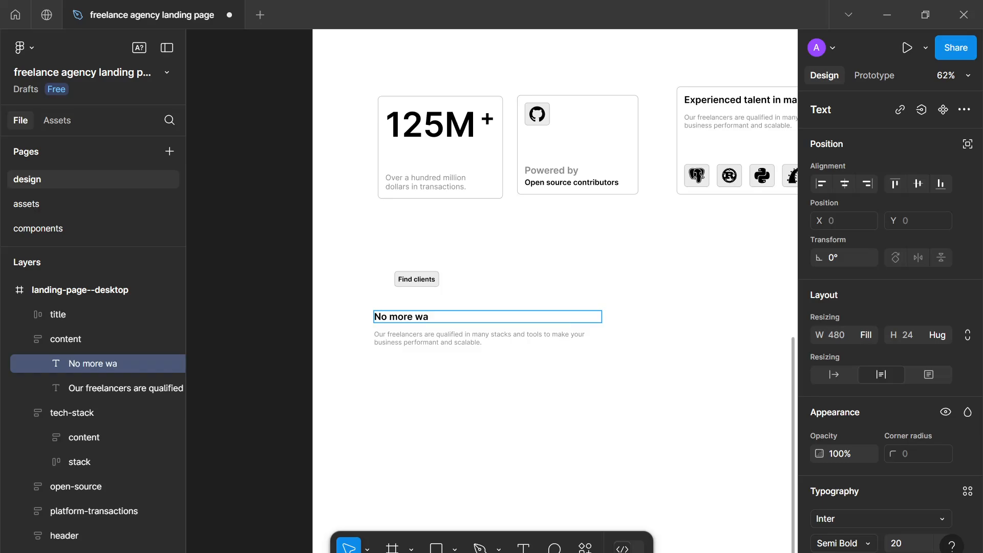
text(sting time)
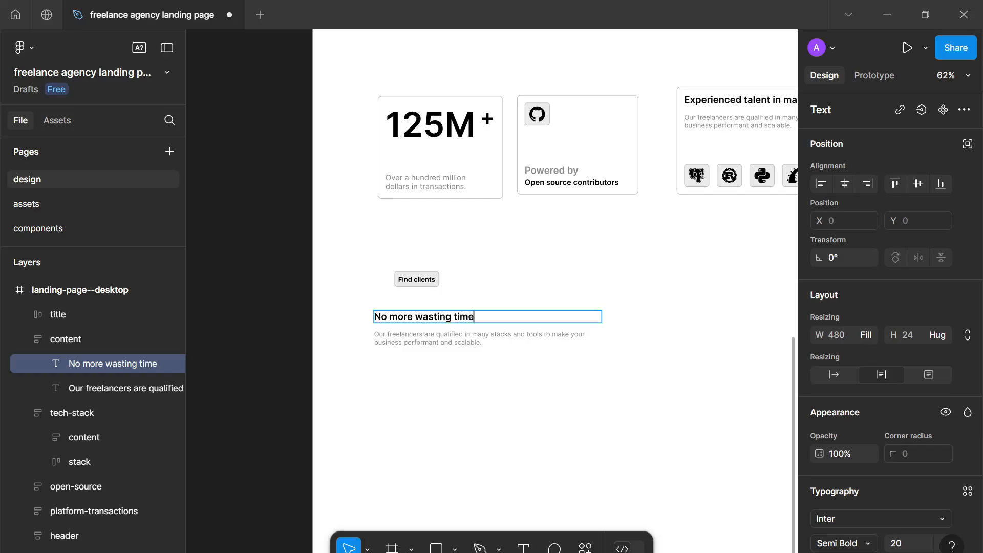
text( applying on )
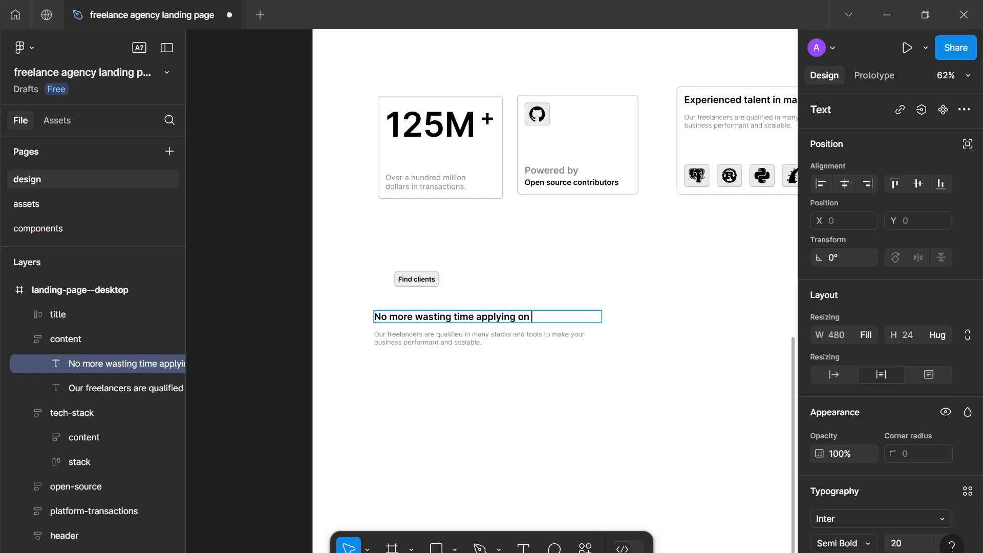
text(random job boards)
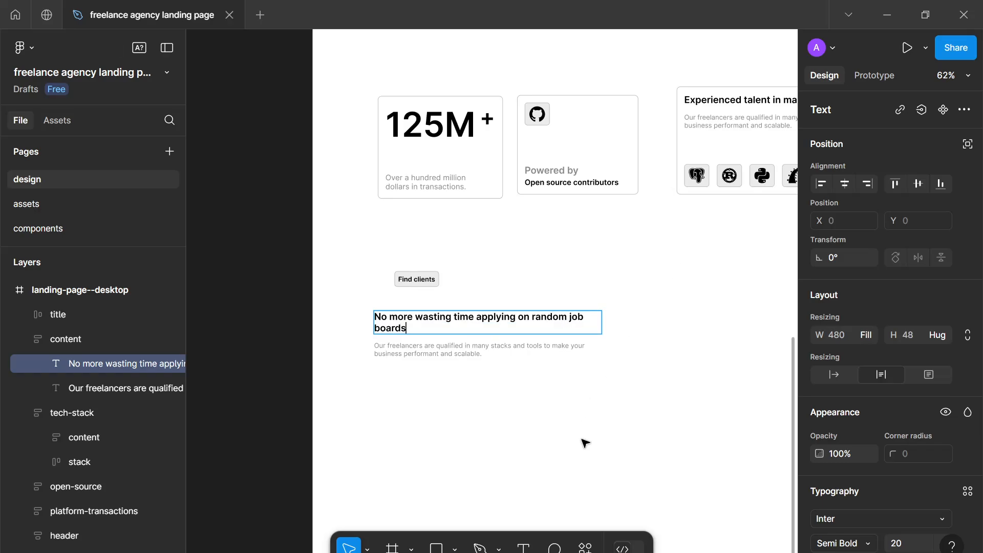
key(Escape)
drag(604, 326, 532, 324)
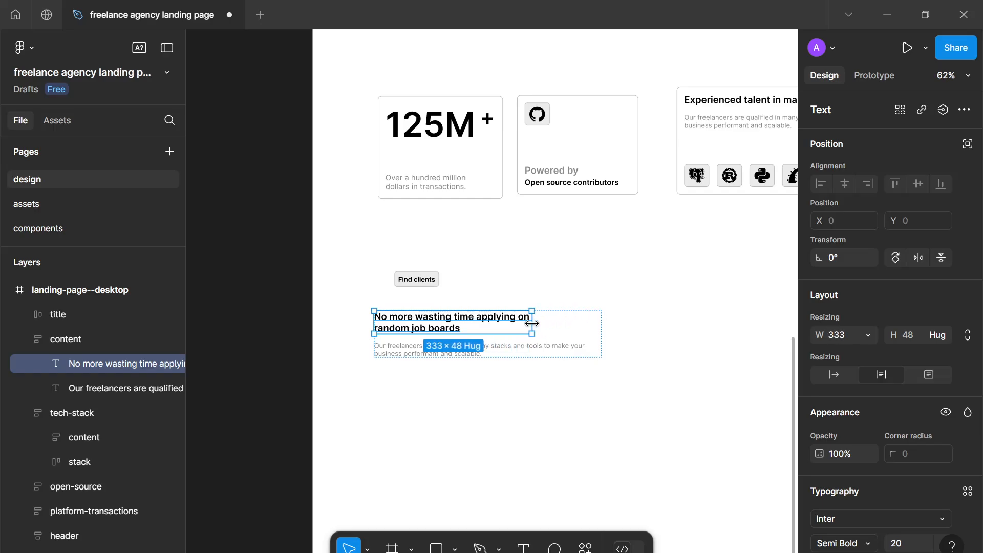
Replace the copied description with "You just focus on your craft, we will handle the applying and finding clients for you.".
double_click(549, 355)
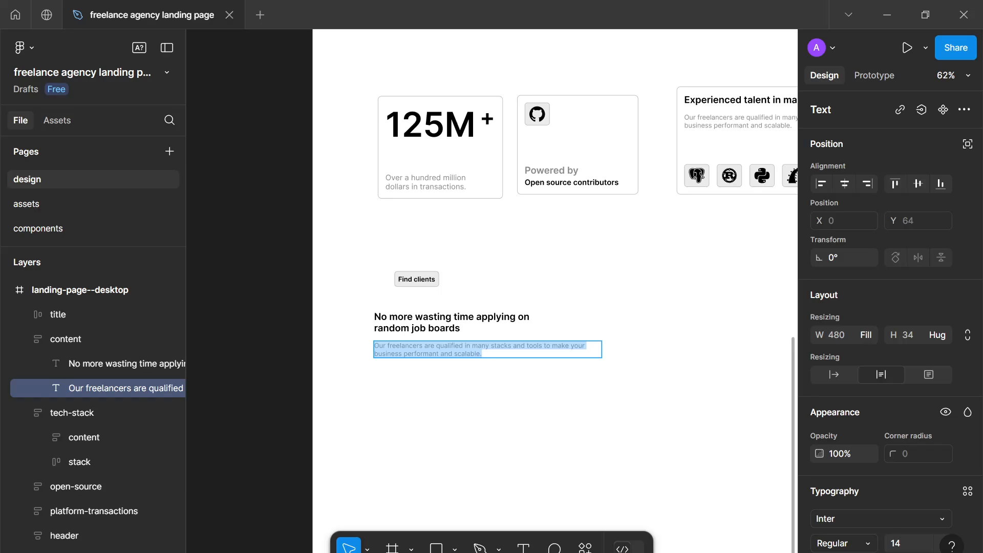
text(You just focius)
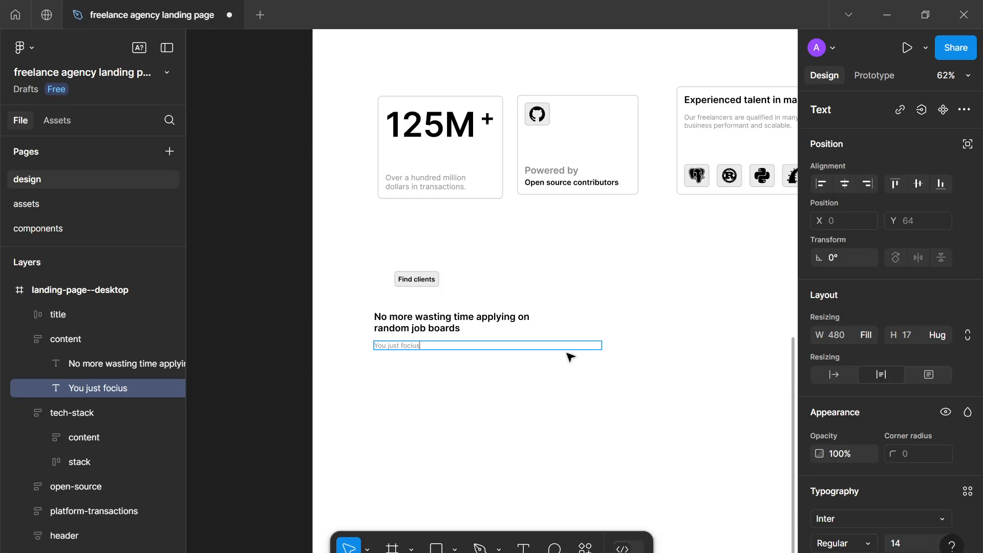
key(BackSpace)
key(BackSpace)
key(BackSpace)
key(BackSpace)
key(BackSpace)
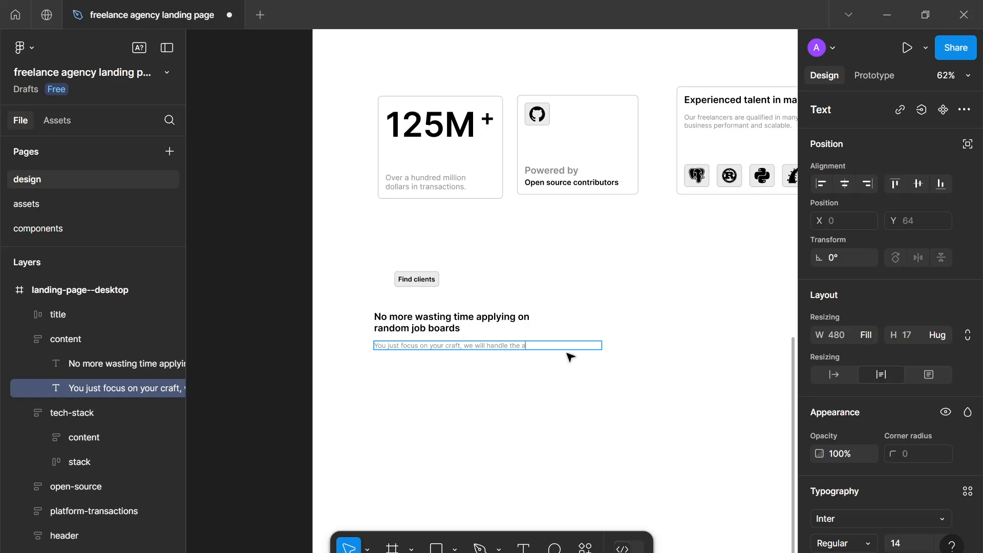
text(pplying and finding clients for you)
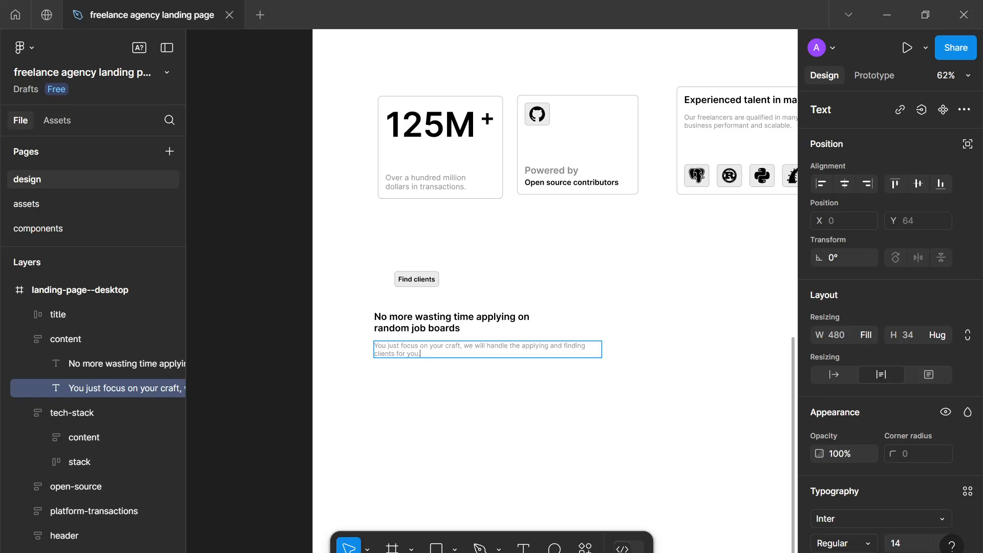
text(.)
key(Escape)
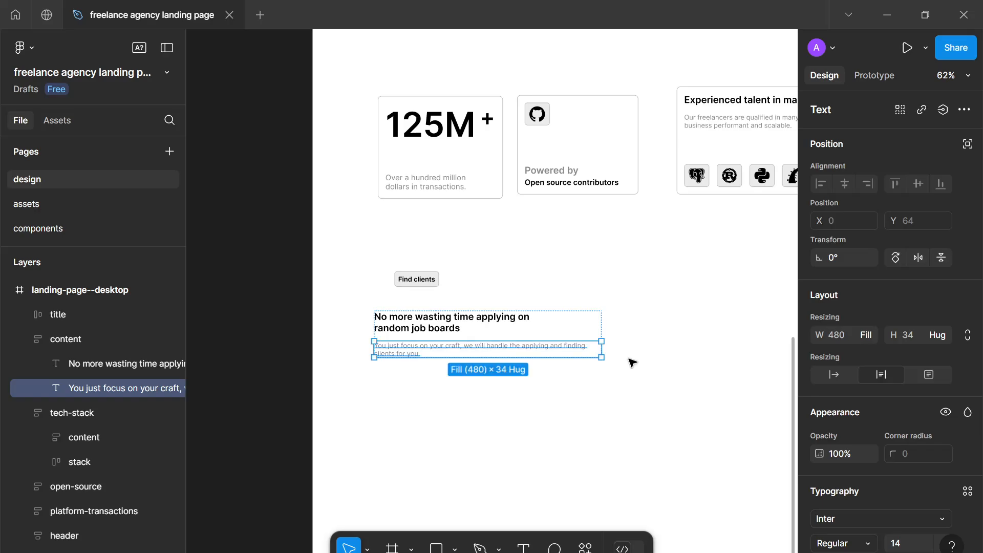
Nest the Find clients title frame above the heading inside the content frame and shift the whole content frame slightly upward.
scroll(630, 350, down, 1)
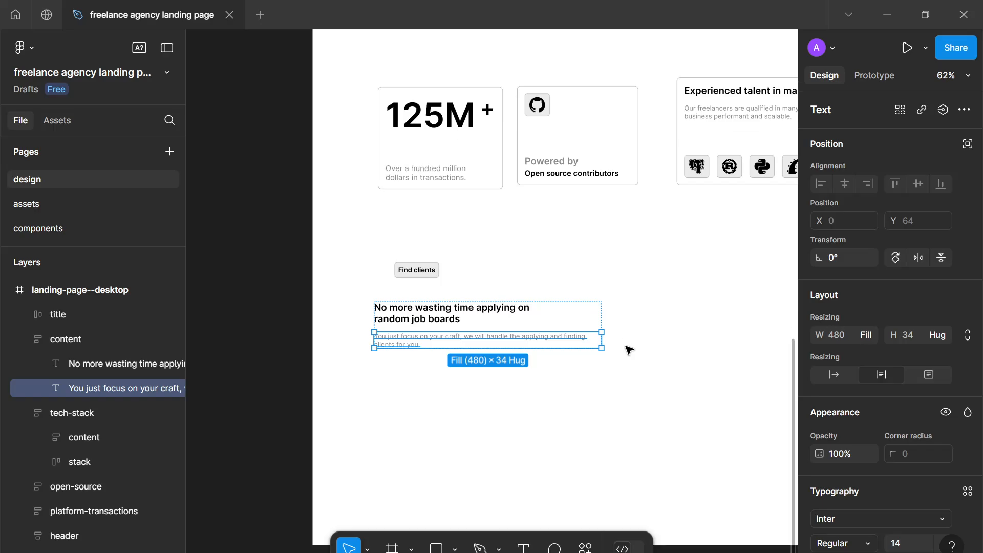
click(630, 350)
scroll(627, 348, down, 3)
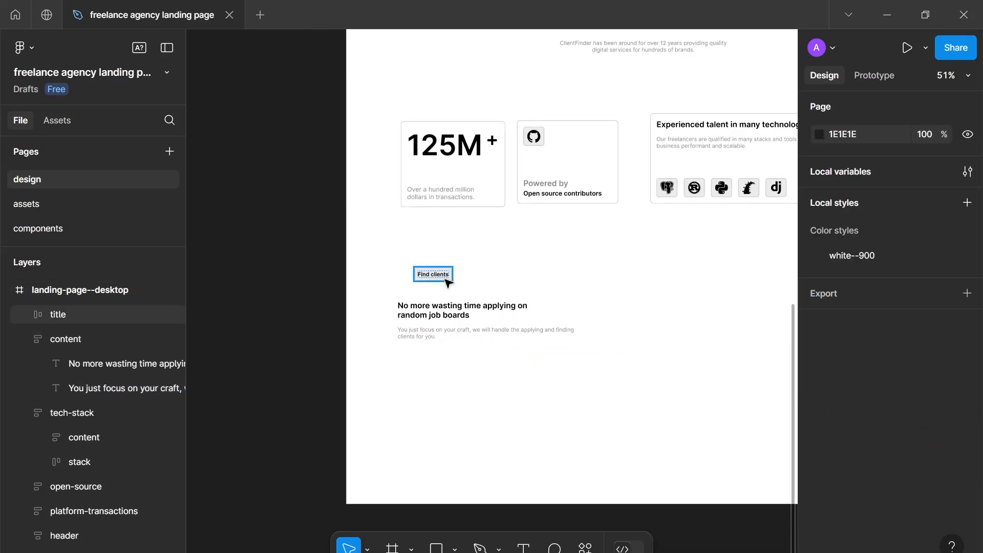
drag(446, 282, 447, 311)
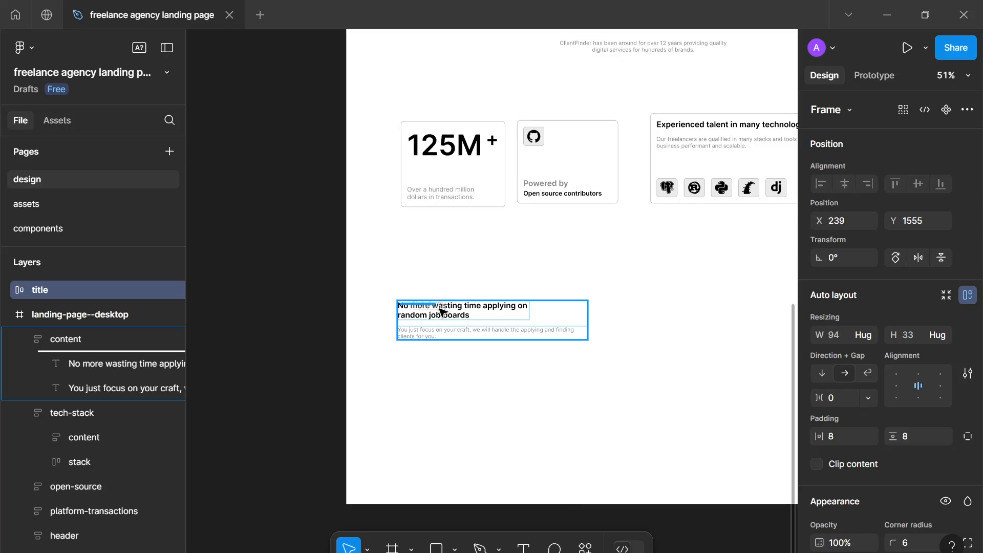
click(470, 387)
drag(498, 340, 512, 301)
click(516, 377)
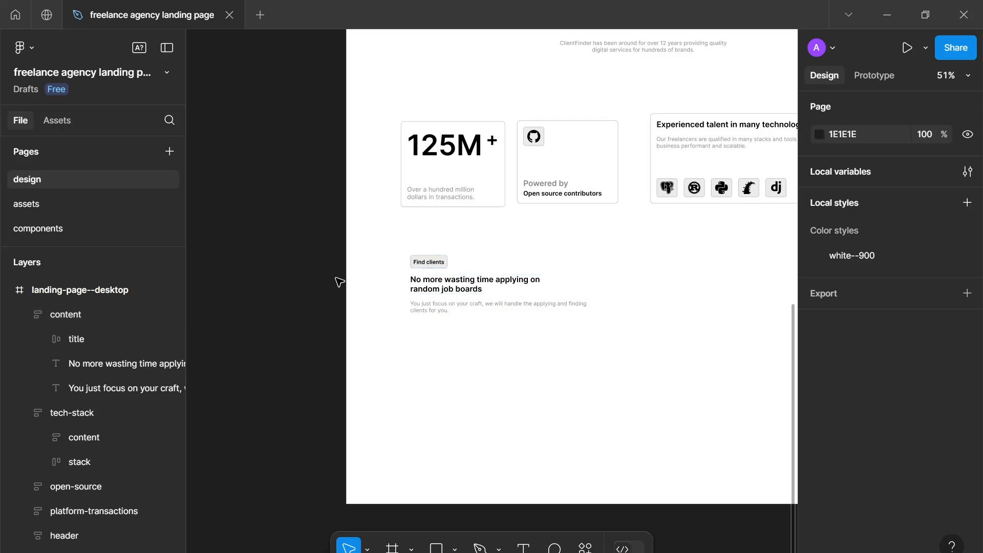
Copy the row of round portraits from the assets page and place it below the description on the design page, at about X 159, Y 2144.
click(60, 205)
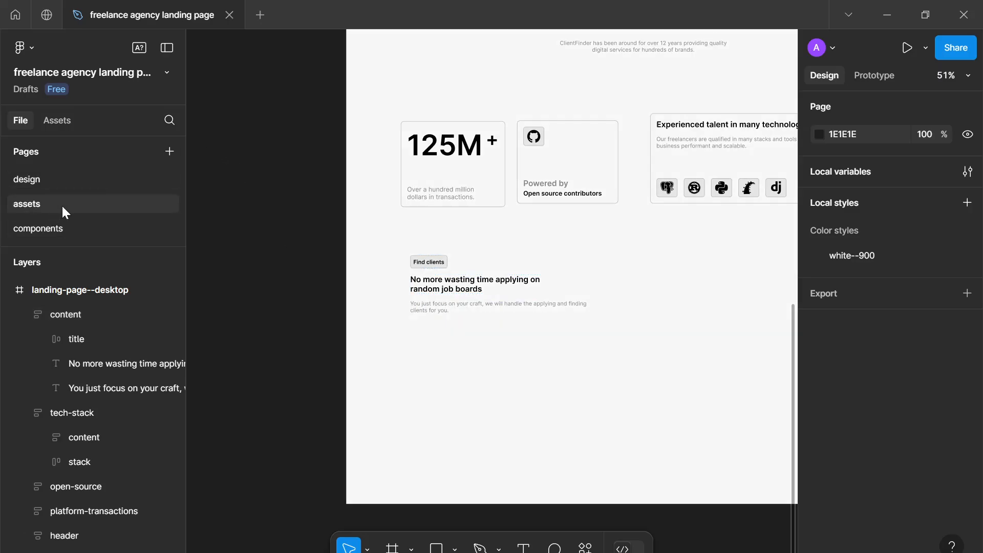
scroll(597, 340, down, 2)
scroll(579, 226, down, 3)
click(581, 200)
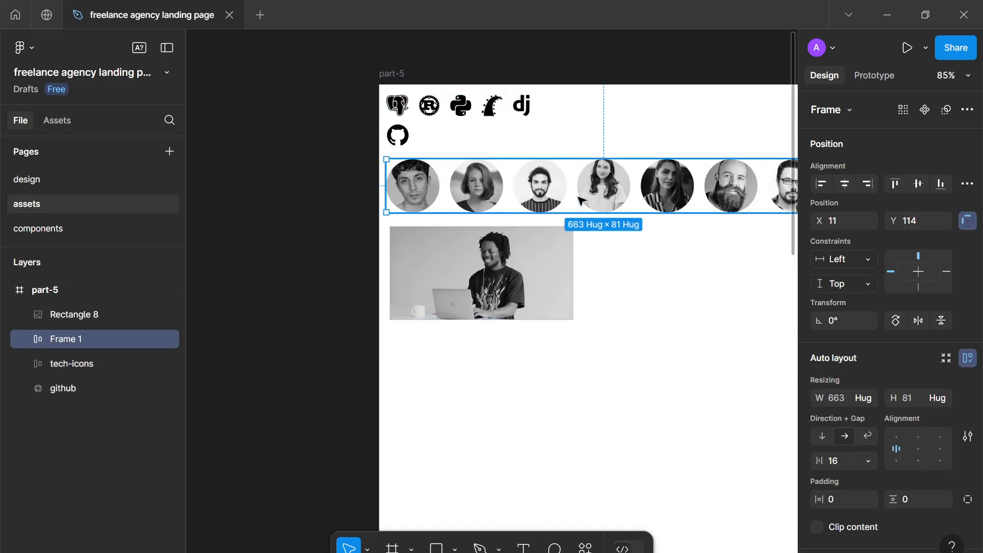
click(58, 230)
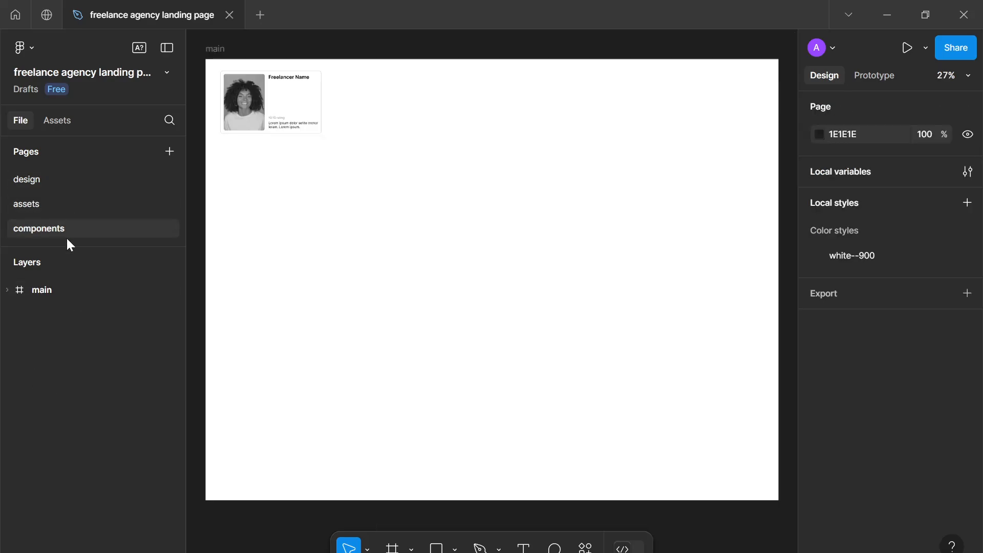
click(63, 202)
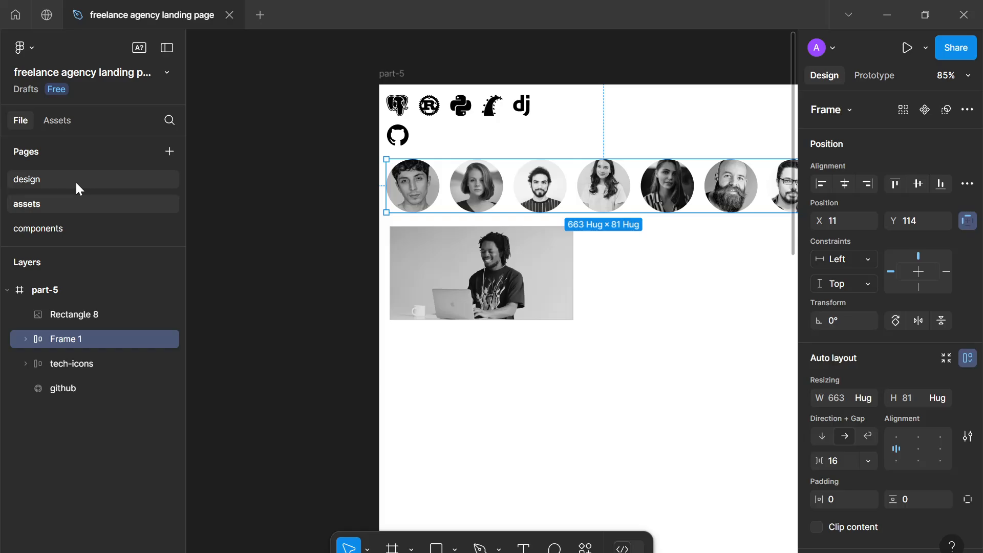
click(75, 180)
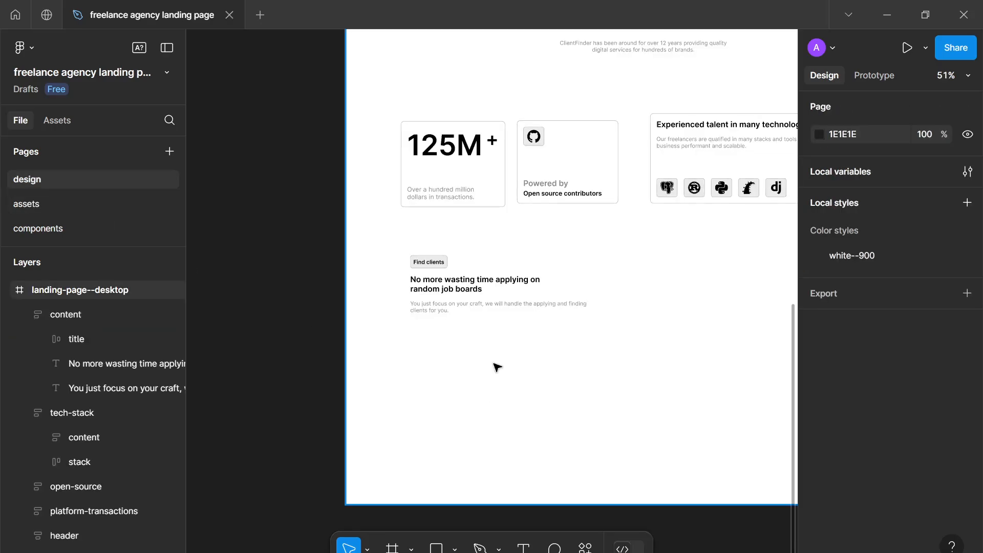
key(ctrl+v)
drag(486, 317, 528, 354)
Review the portrait row and compare it with the hero and feature card sections of the landing page.
scroll(512, 348, up, 5)
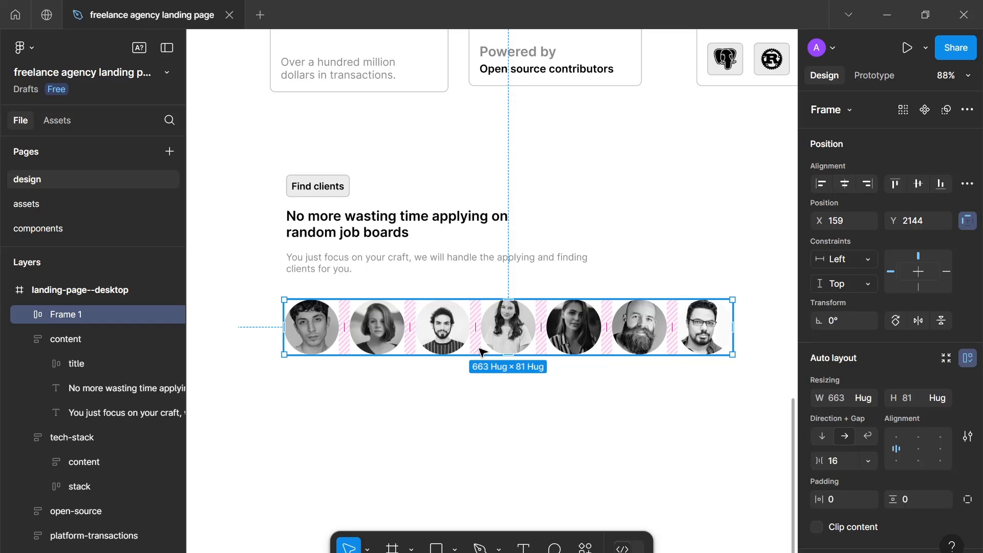
scroll(482, 352, up, 1)
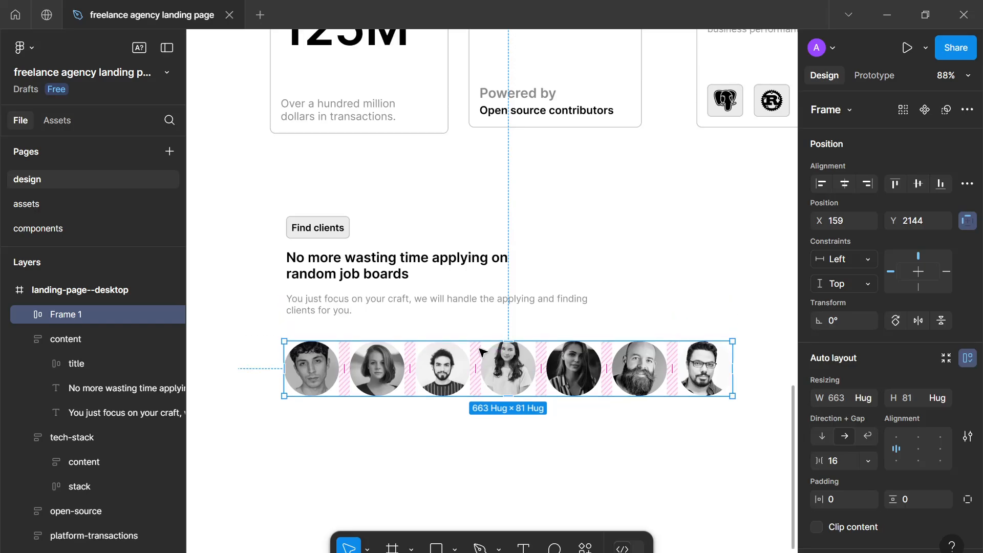
scroll(482, 352, down, 5)
scroll(482, 353, down, 5)
scroll(482, 353, up, 12)
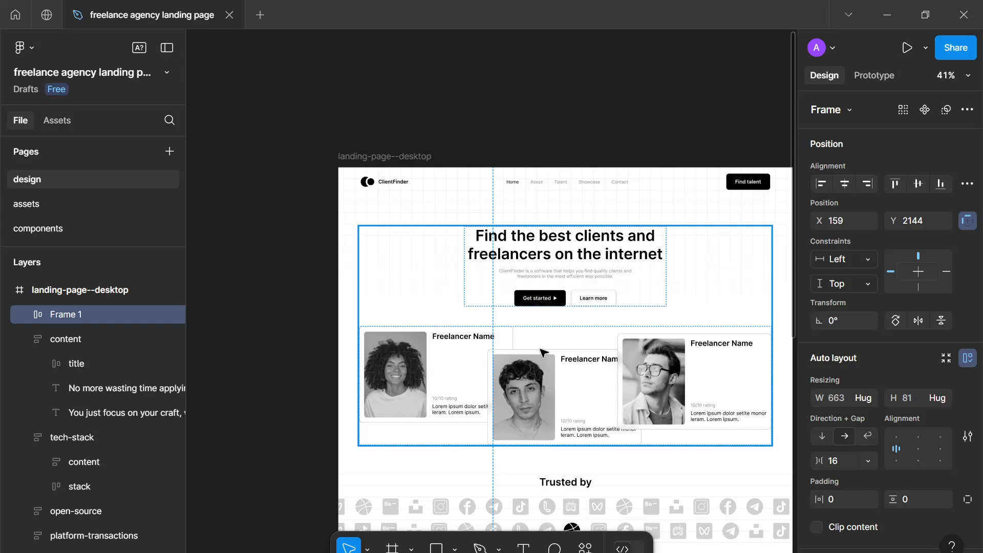
scroll(537, 353, down, 1)
scroll(535, 378, up, 4)
scroll(532, 401, down, 5)
scroll(534, 399, up, 5)
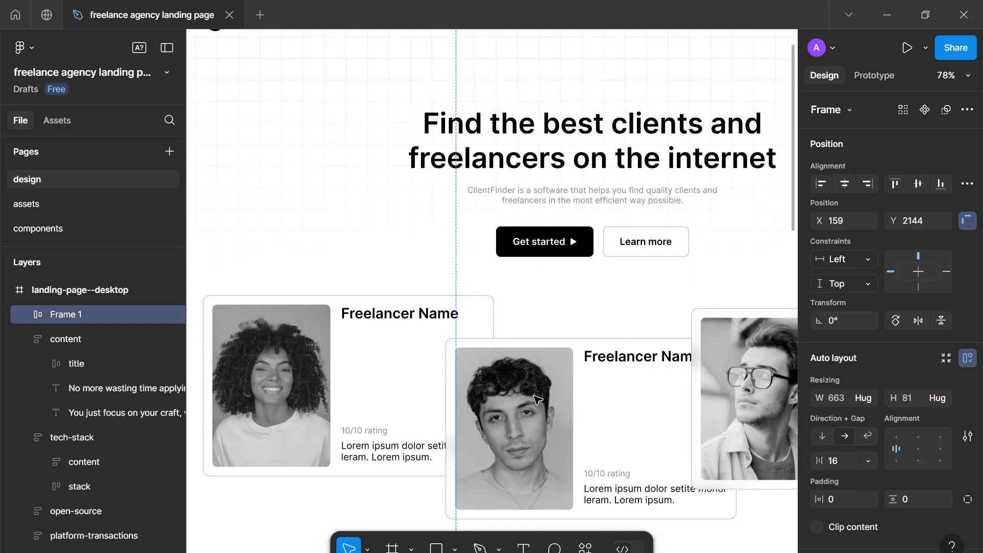
scroll(533, 399, down, 10)
scroll(536, 399, down, 3)
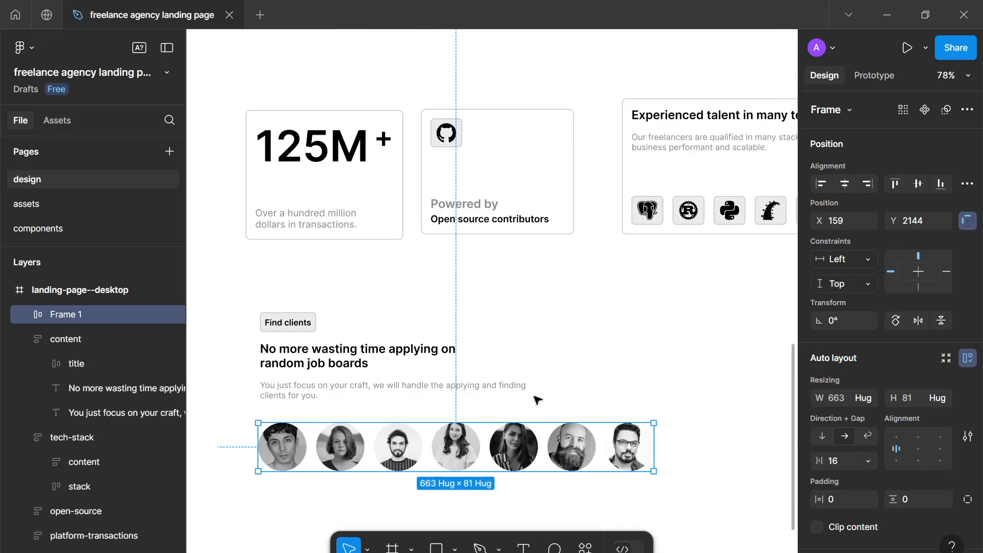
scroll(536, 400, up, 3)
scroll(536, 399, down, 5)
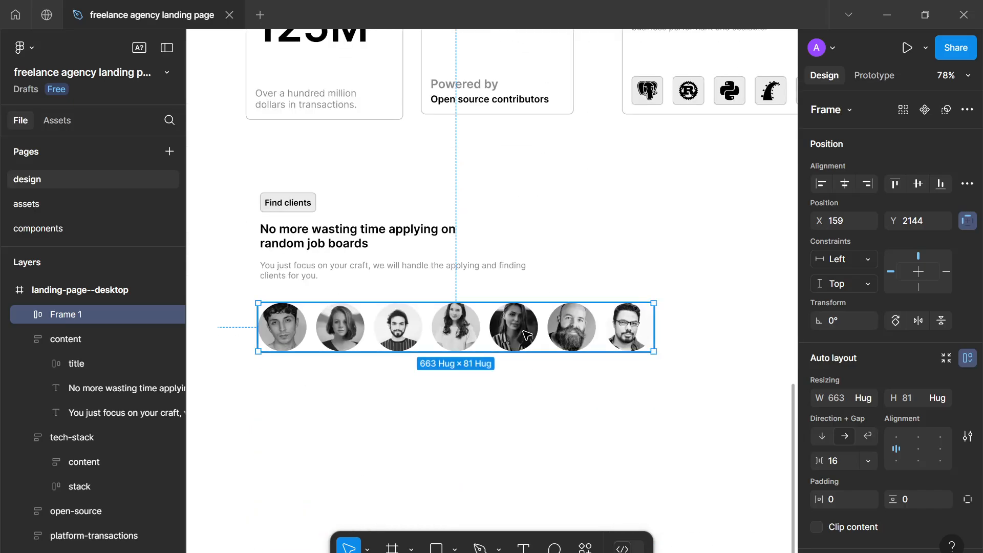
scroll(377, 428, up, 3)
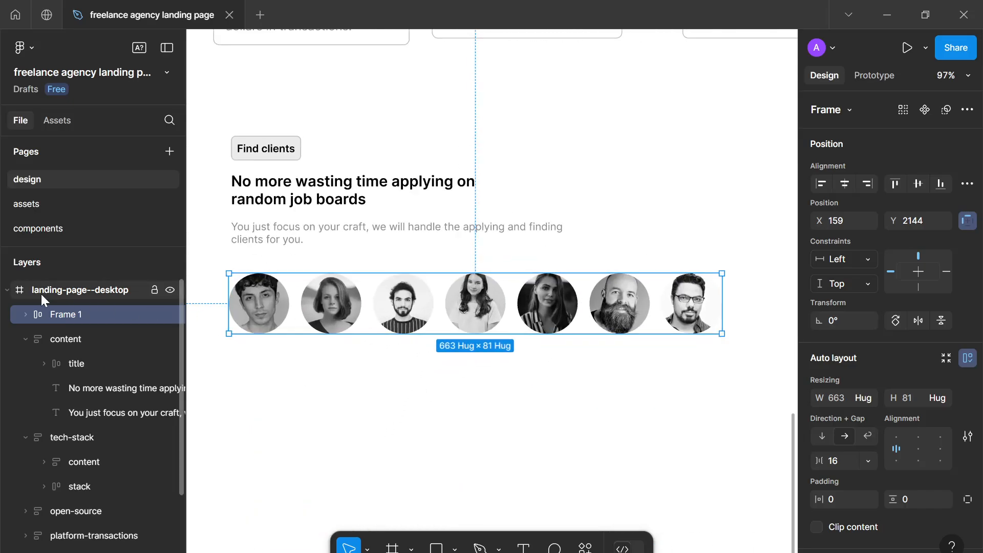
Rename the portrait row's frame as freelancers.
double_click(65, 313)
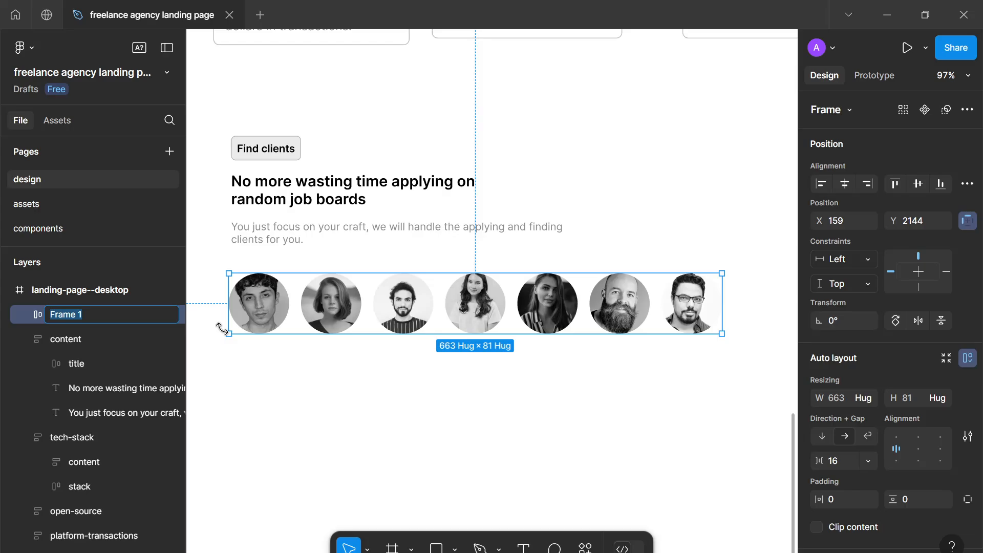
text(freelancers)
key(Return)
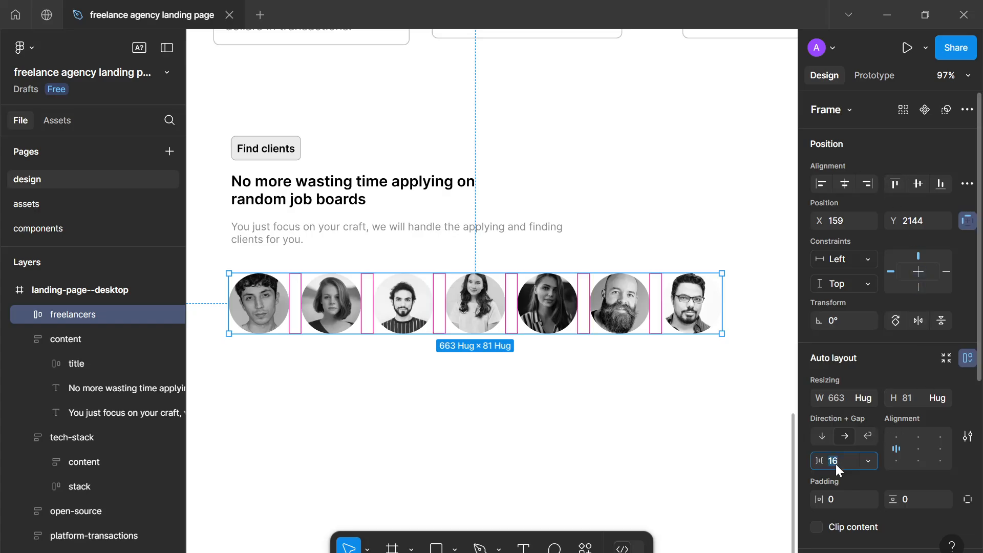
Set the auto layout gap of the freelancers frame to -24 so the portraits overlap.
key(Down)
key(Down)
key(Down)
key(Down)
key(Down)
key(Down)
key(Down)
key(Down)
key(Down)
key(Down)
key(Down)
key(Down)
key(Down)
key(Down)
key(Down)
key(Down)
key(Down)
key(Down)
key(Down)
key(Down)
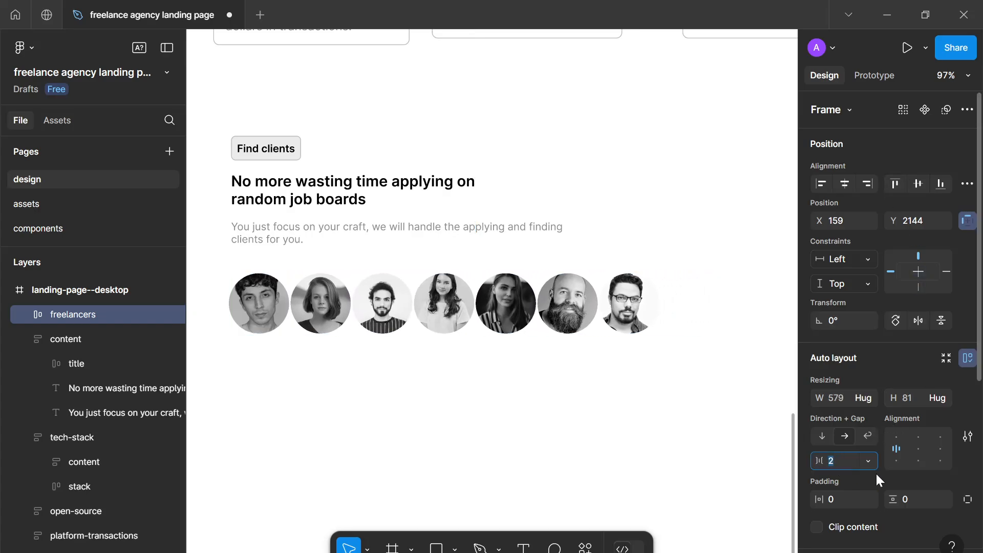
key(Down)
key(Down)
key(Down)
key(Down)
key(Down)
key(Down)
key(Down)
key(Down)
key(Down)
key(Down)
key(Down)
key(Down)
key(Down)
key(Down)
key(Down)
key(Down)
key(Down)
key(Down)
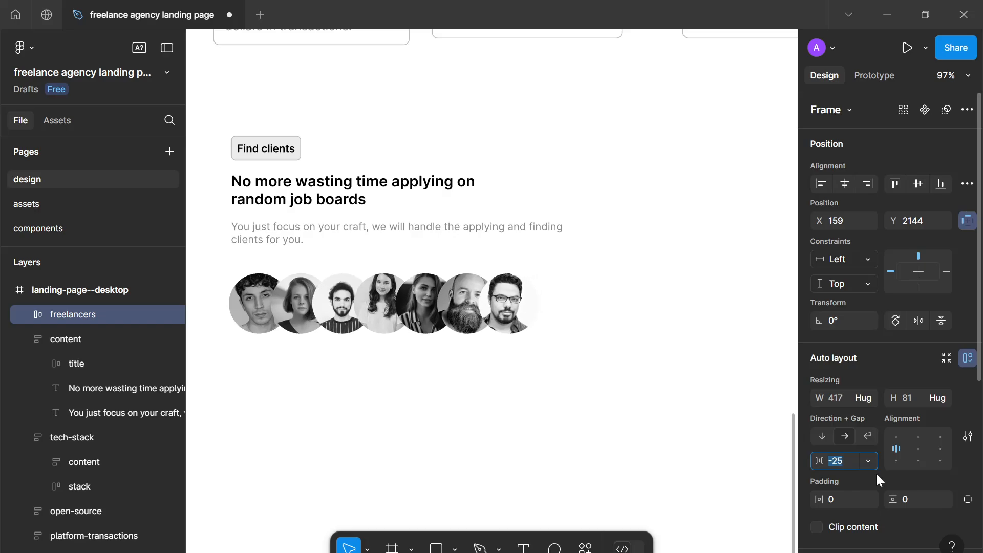
key(Up)
key(Up)
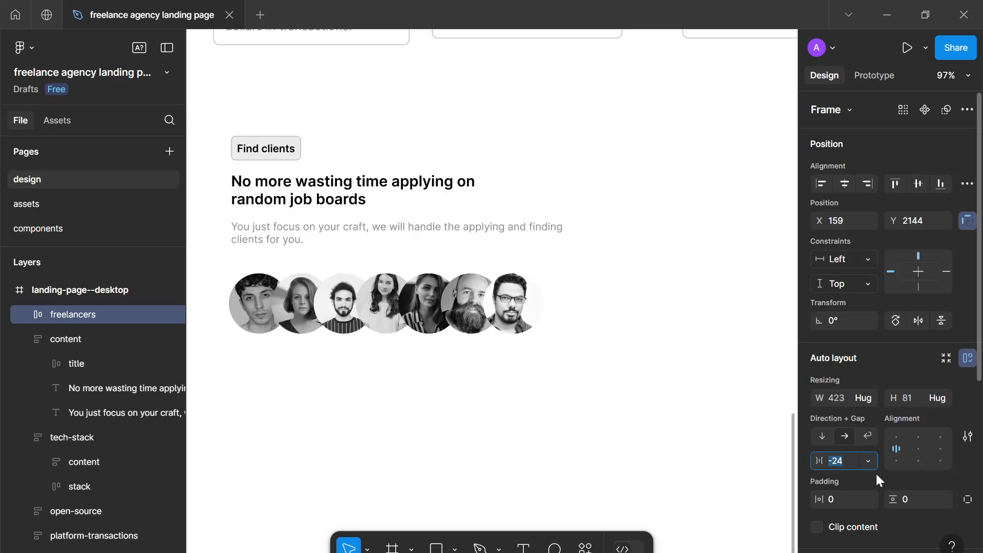
Resize all seven portrait ellipses in the freelancers frame to 40 by 40.
click(244, 303)
click(244, 303)
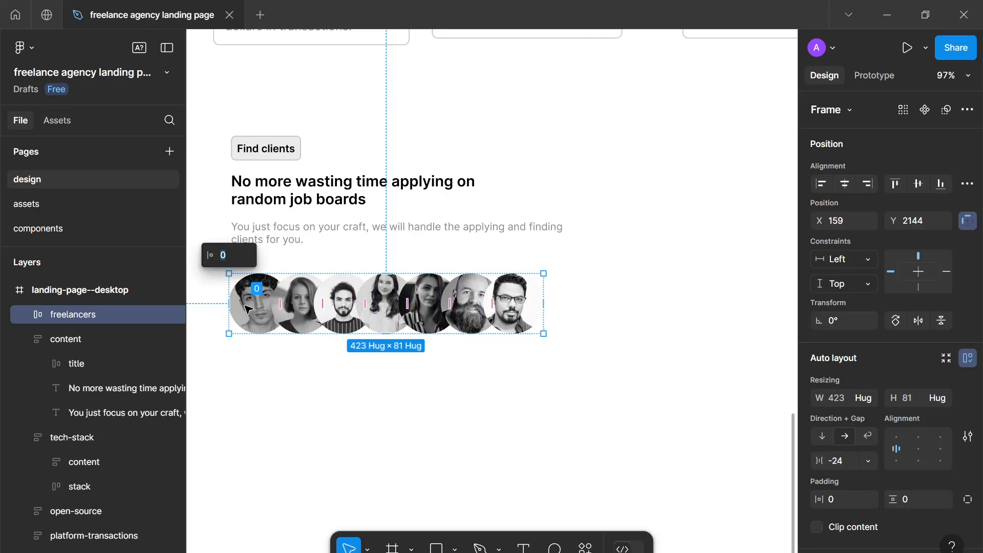
double_click(253, 315)
shift+click(66, 487)
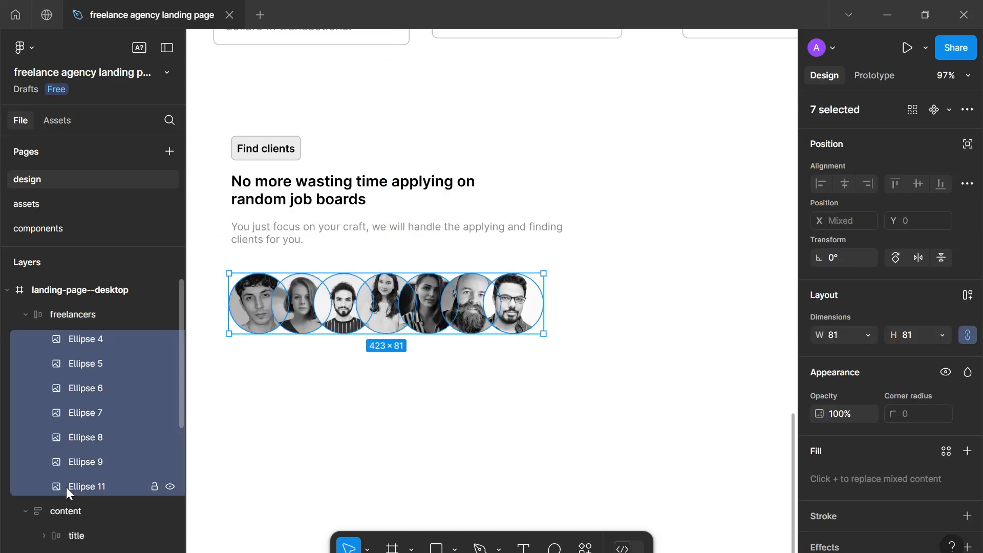
scroll(942, 472, down, 2)
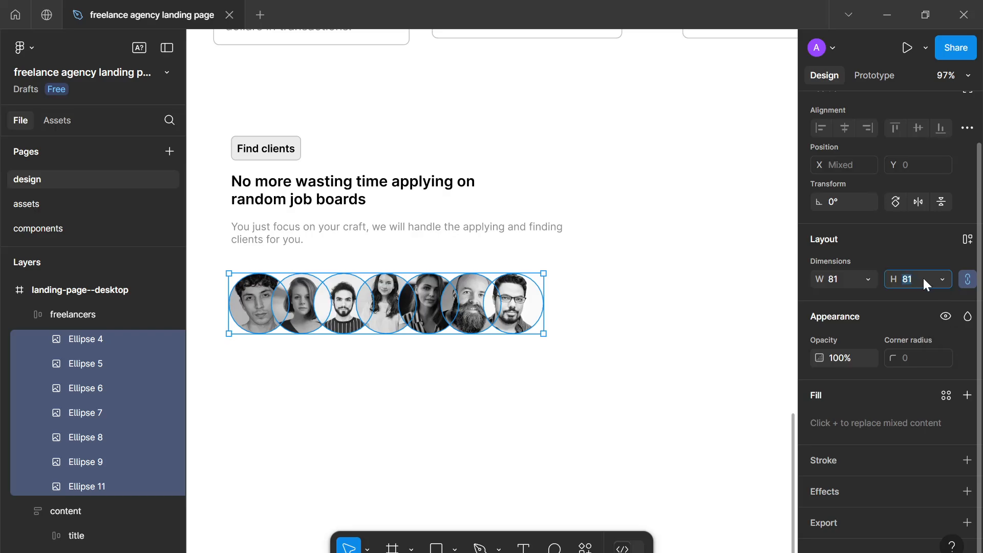
key(Return)
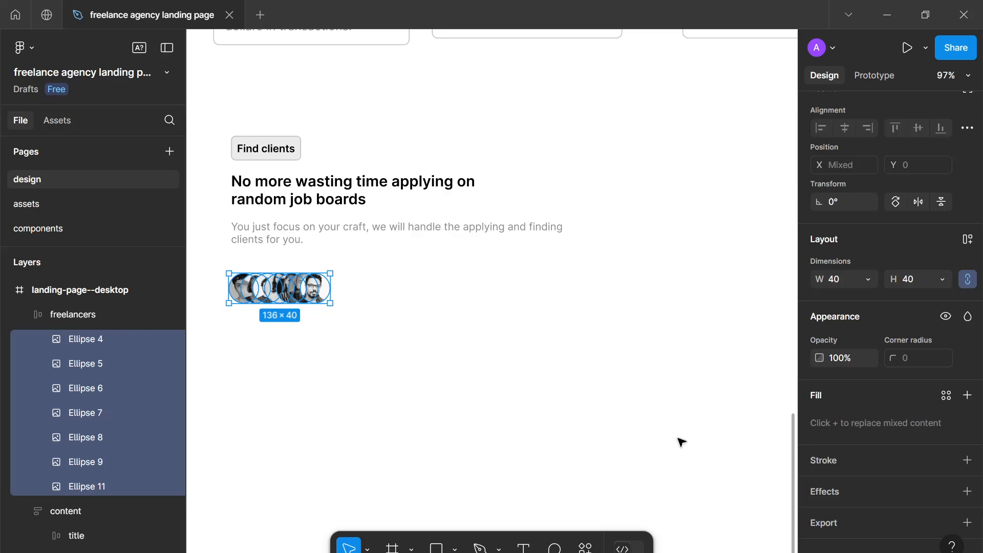
Set the auto layout gap of the freelancers frame to -12.
click(120, 322)
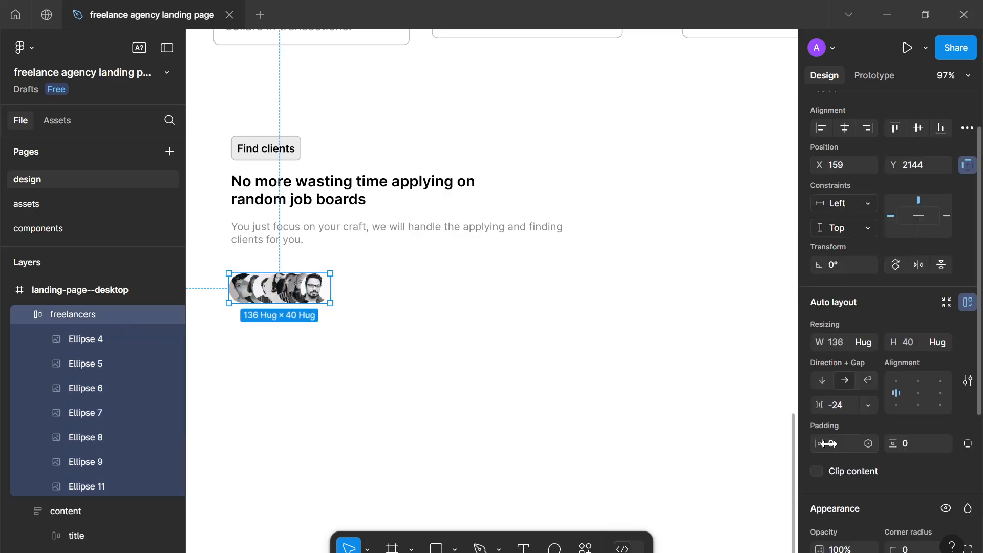
key(Up)
key(Up)
key(Up)
key(Up)
key(Up)
key(Up)
key(Up)
key(Up)
key(Up)
key(Up)
key(Up)
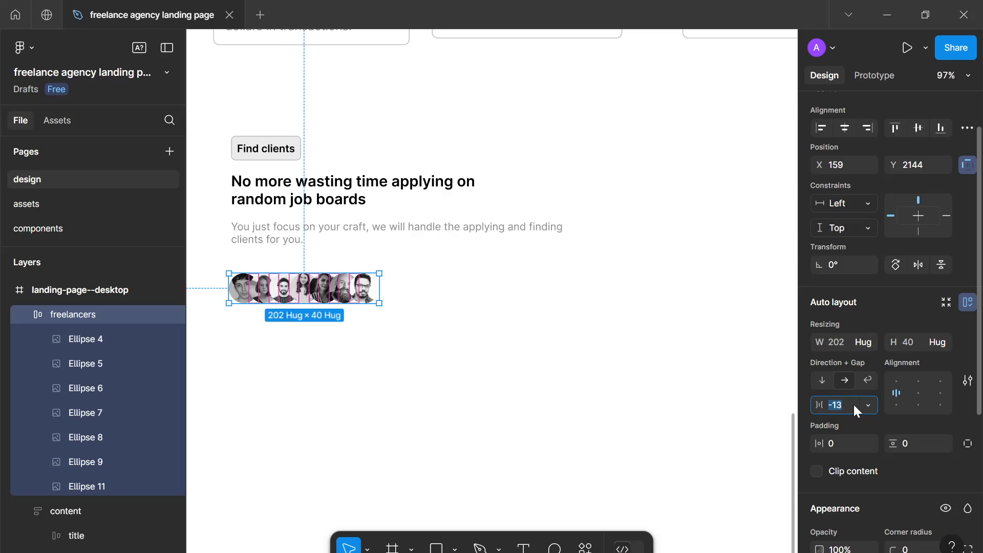
key(Up)
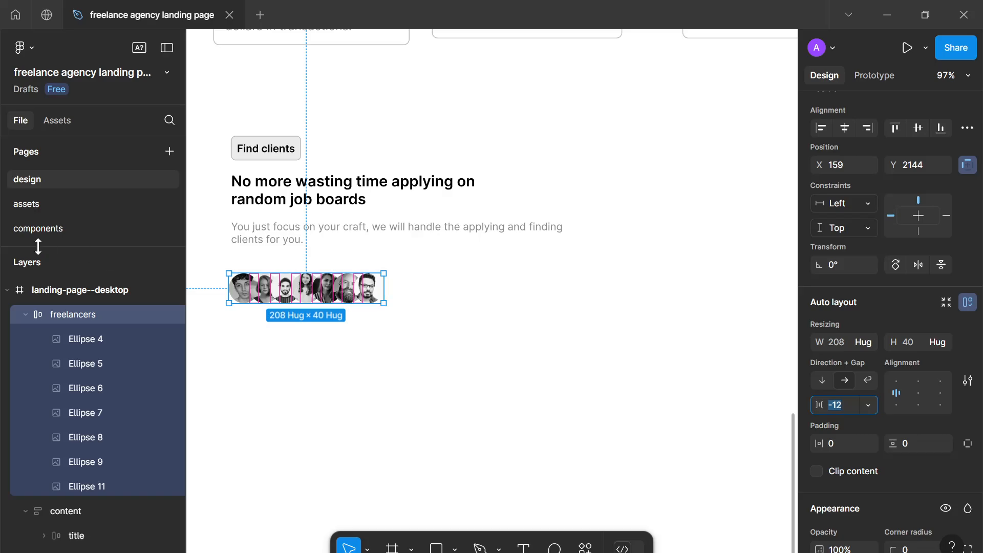
Give all seven portrait ellipses a stroke in the gray-800 library colour.
click(117, 332)
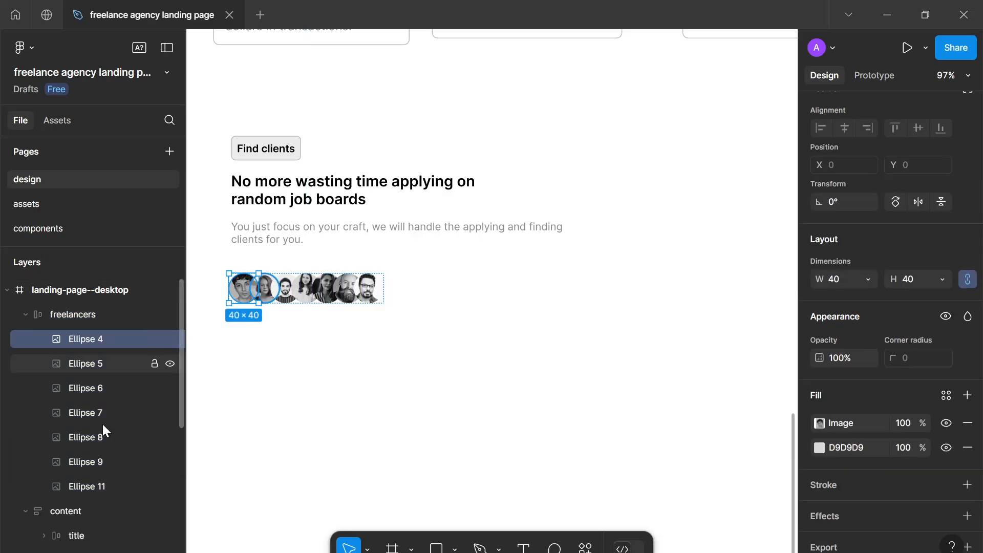
shift+click(112, 481)
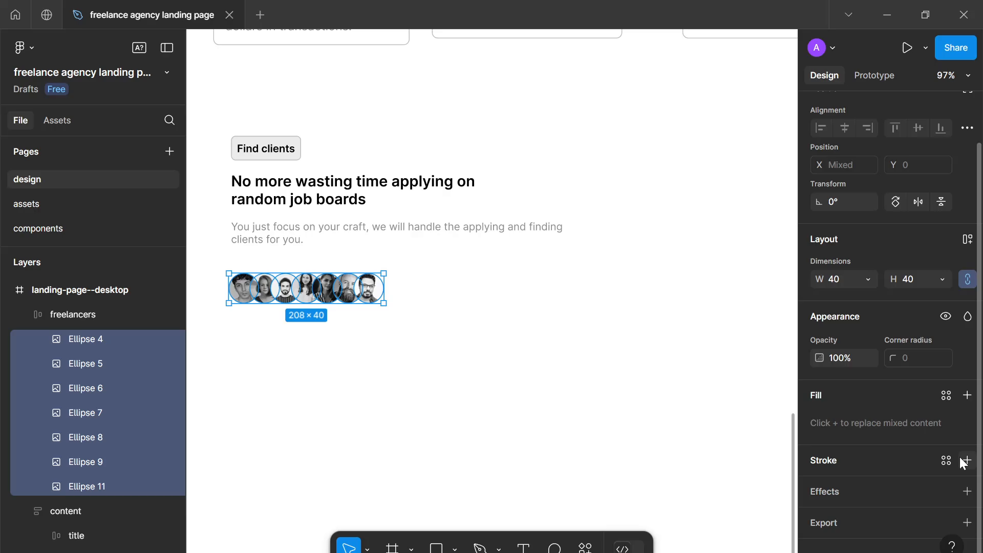
click(952, 460)
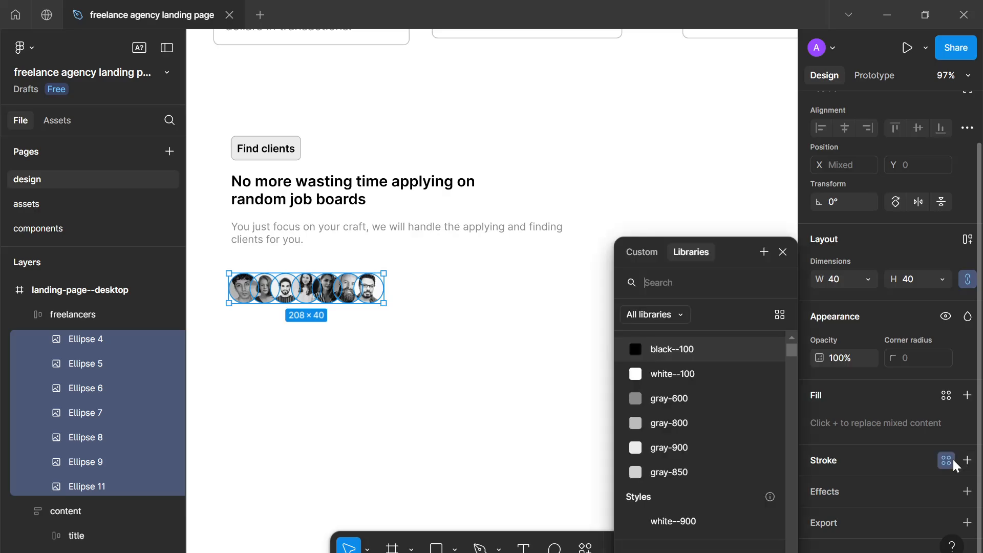
click(708, 428)
click(599, 406)
Examine the outlined portraits up close and in relation to the Find clients text and the feature cards.
scroll(370, 336, up, 2)
scroll(370, 335, up, 5)
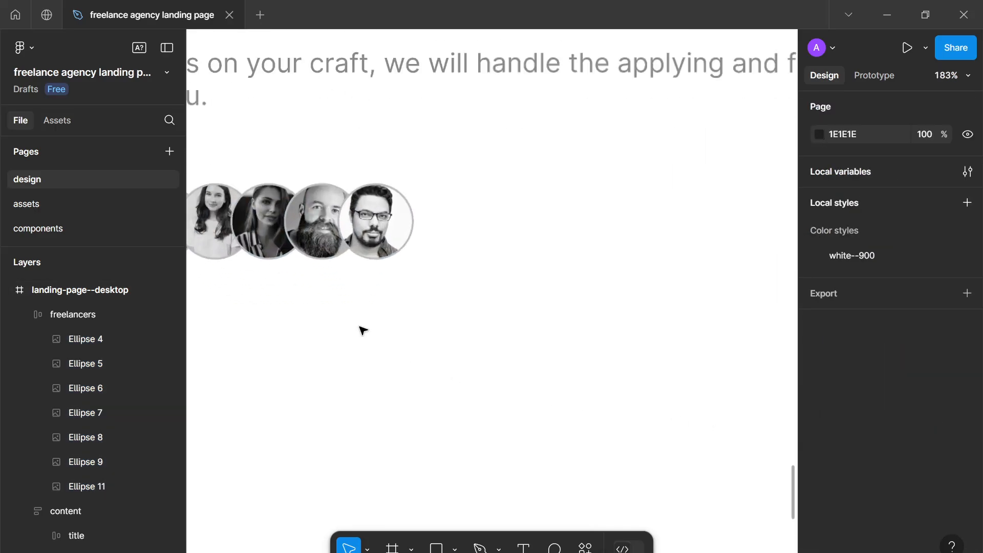
scroll(408, 360, down, 2)
drag(408, 360, 659, 379)
scroll(375, 301, down, 2)
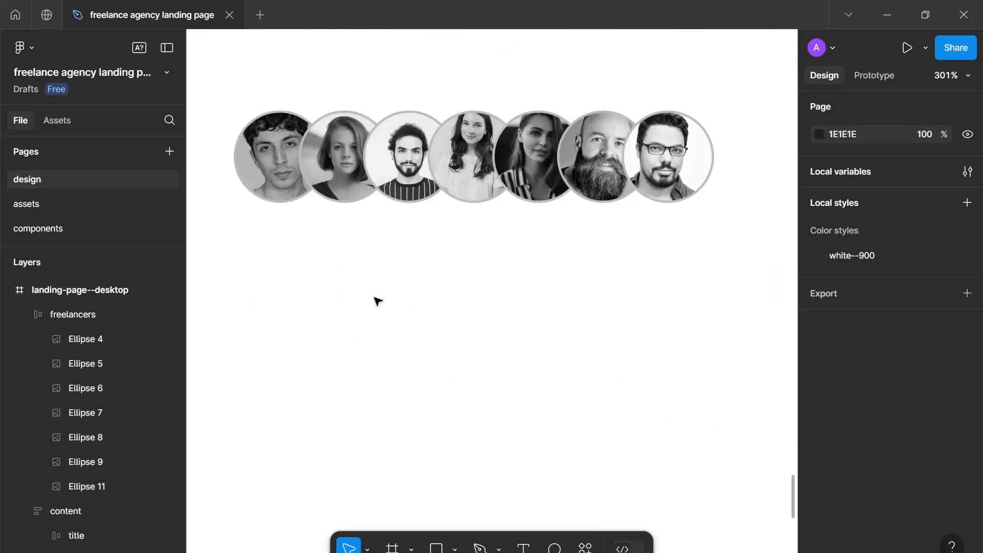
scroll(386, 272, down, 4)
scroll(378, 287, up, 2)
scroll(358, 328, up, 2)
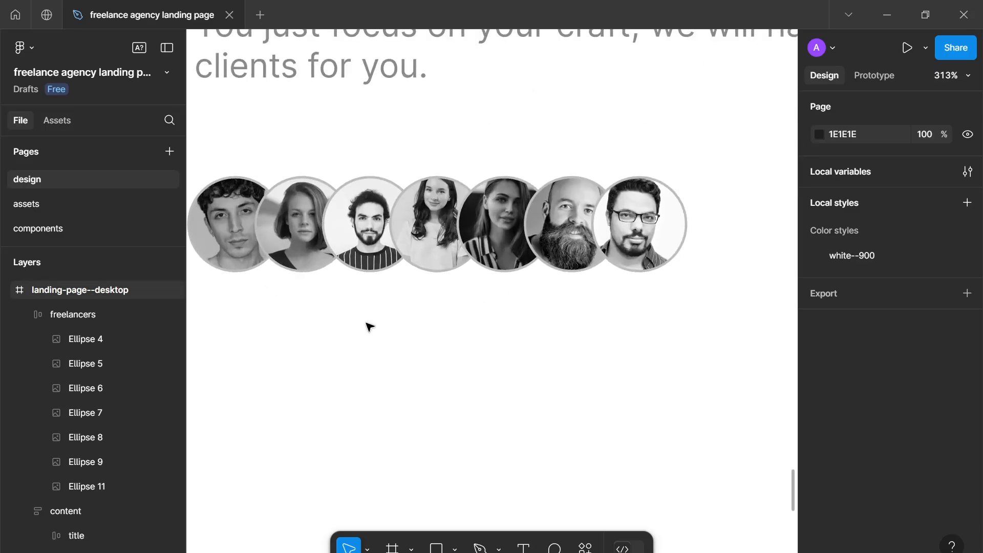
scroll(368, 324, down, 1)
scroll(450, 320, down, 4)
scroll(454, 321, down, 5)
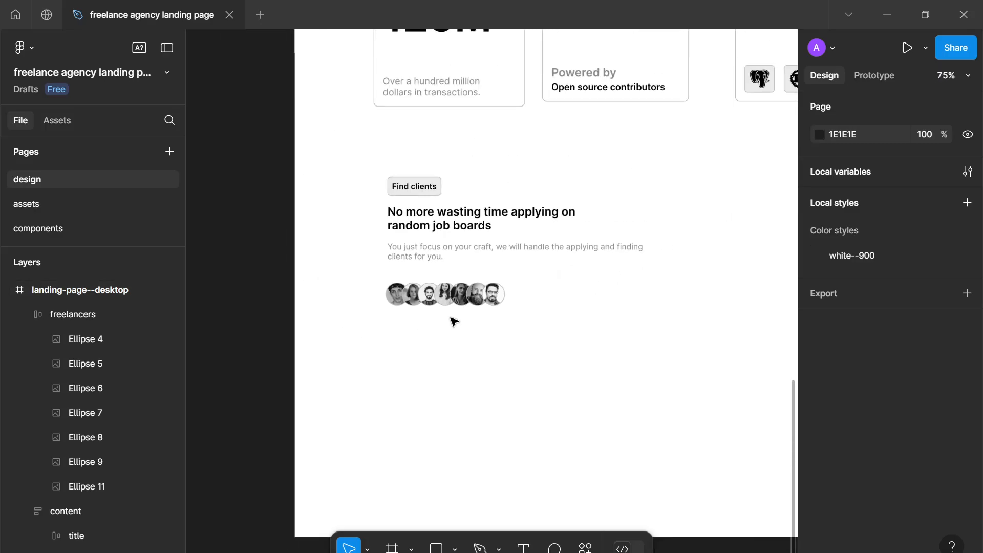
scroll(357, 319, up, 3)
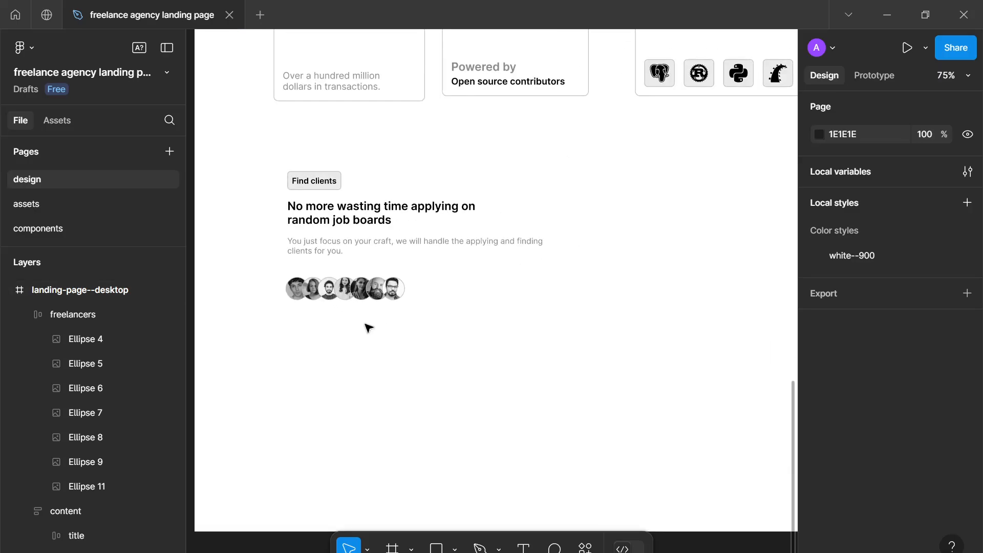
key(t)
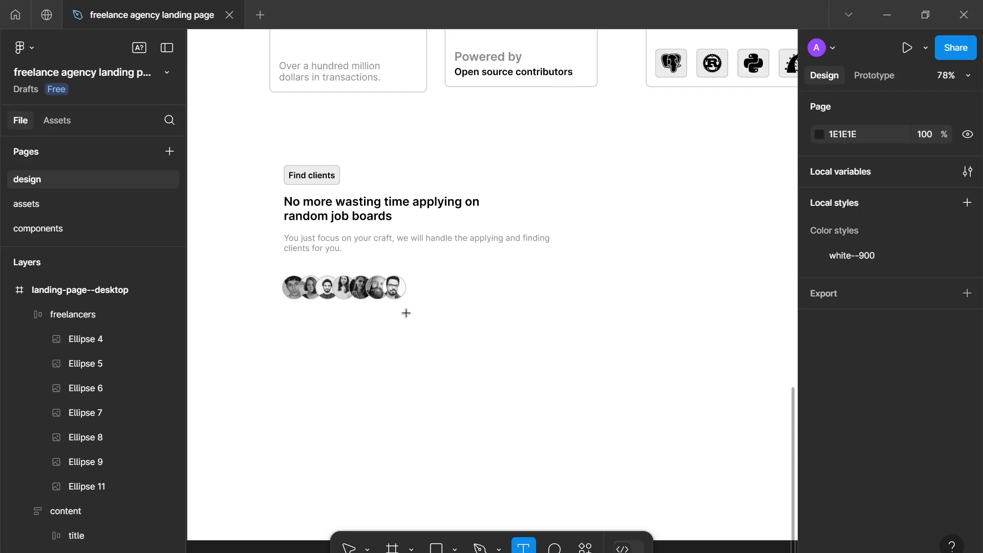
key(v)
click(366, 287)
click(553, 309)
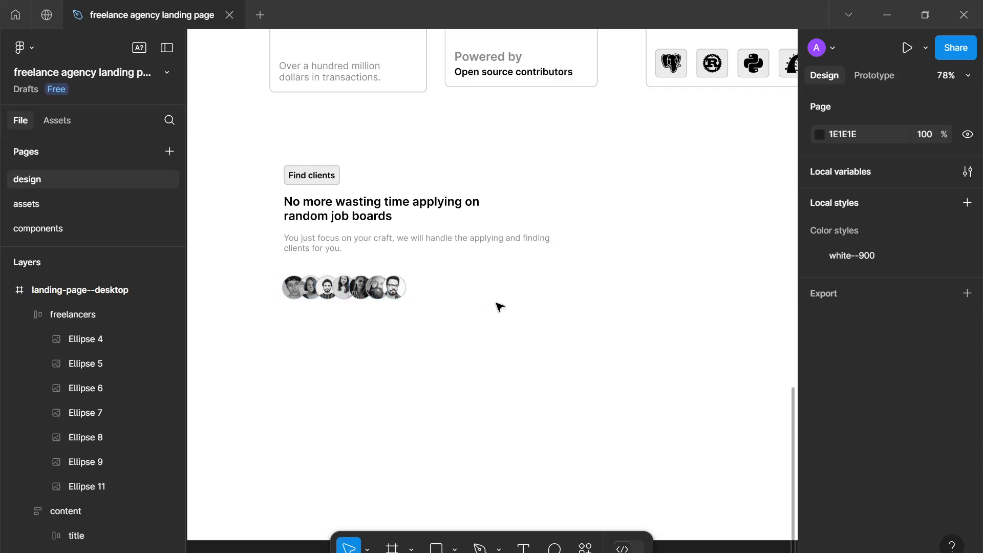
Add the text "12+ clients each month" beside the portrait row.
key(t)
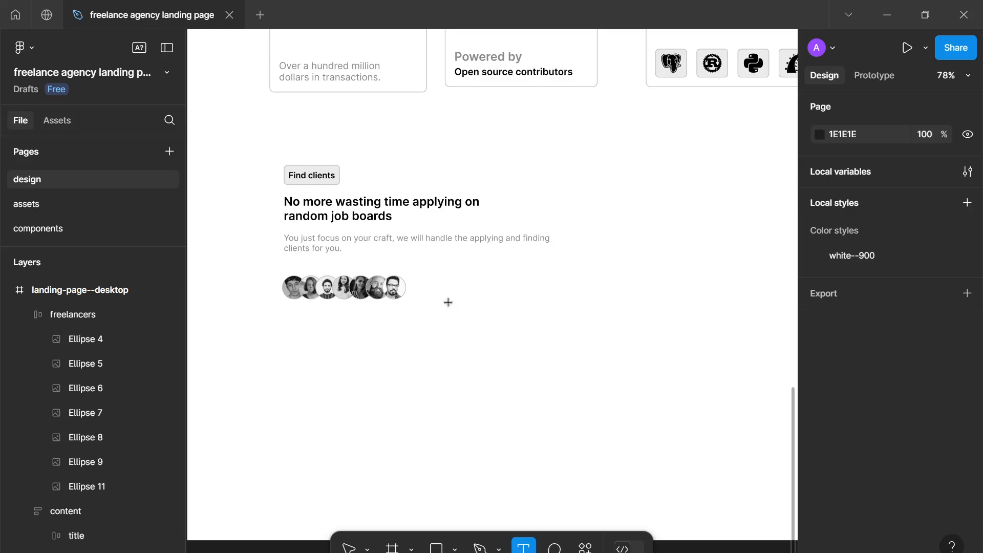
click(426, 284)
text(12)
key(Escape)
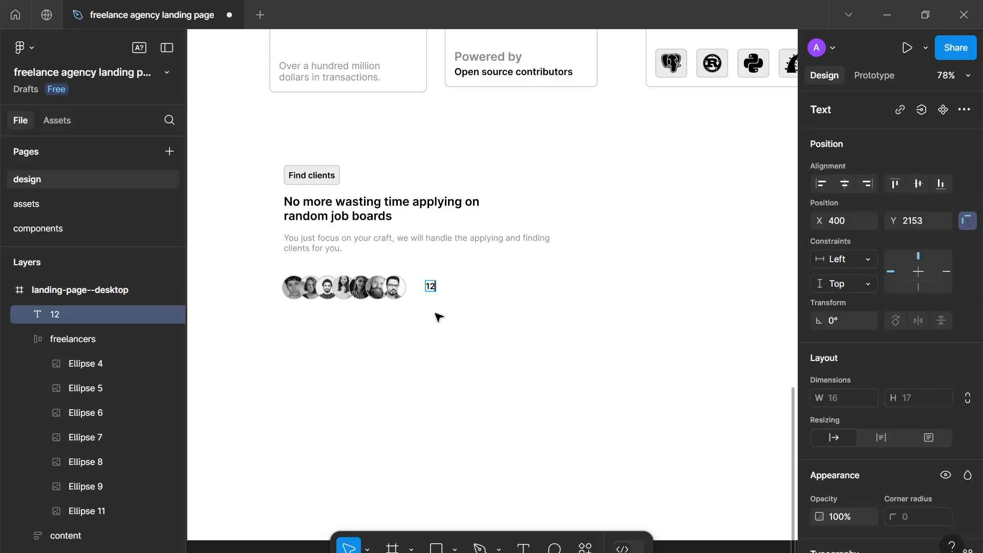
text(+ clients each month)
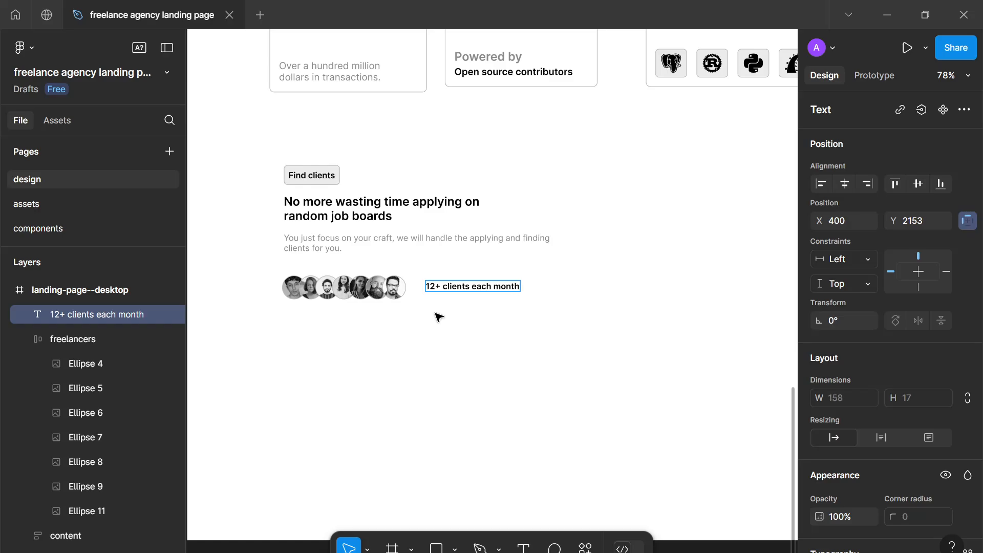
key(Escape)
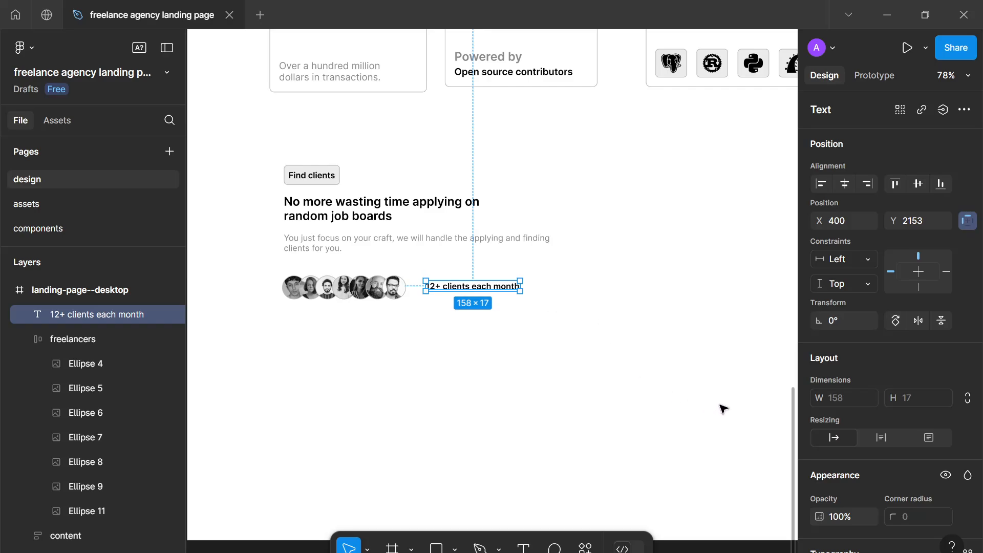
Move the "12+ clients each month" text to about 25 px from the portraits, vertically centred on them.
scroll(918, 428, down, 3)
scroll(919, 429, up, 3)
scroll(914, 422, down, 8)
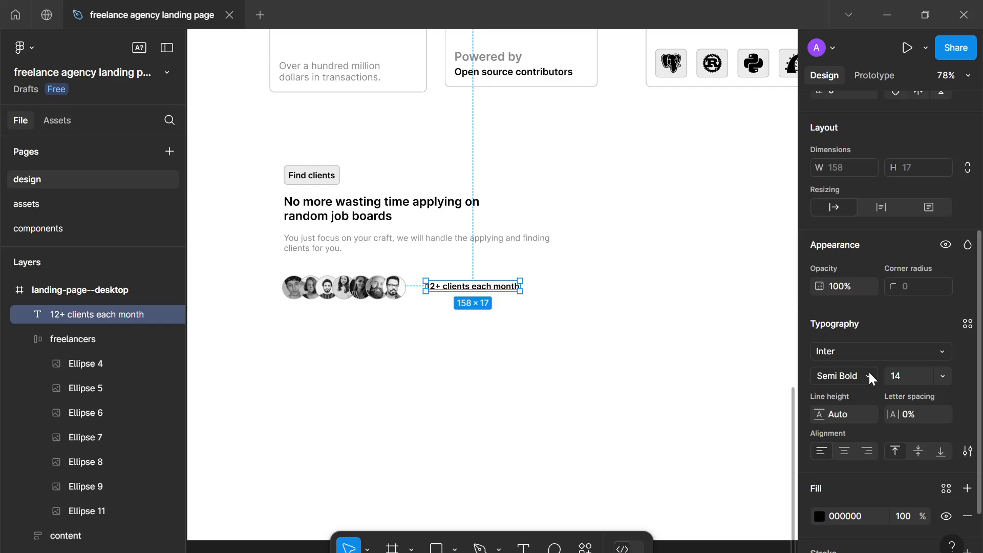
drag(495, 289, 492, 293)
Combine the portrait row and the "12+ clients each month" text in a horizontal auto layout with a gap of 12.
drag(510, 341, 318, 289)
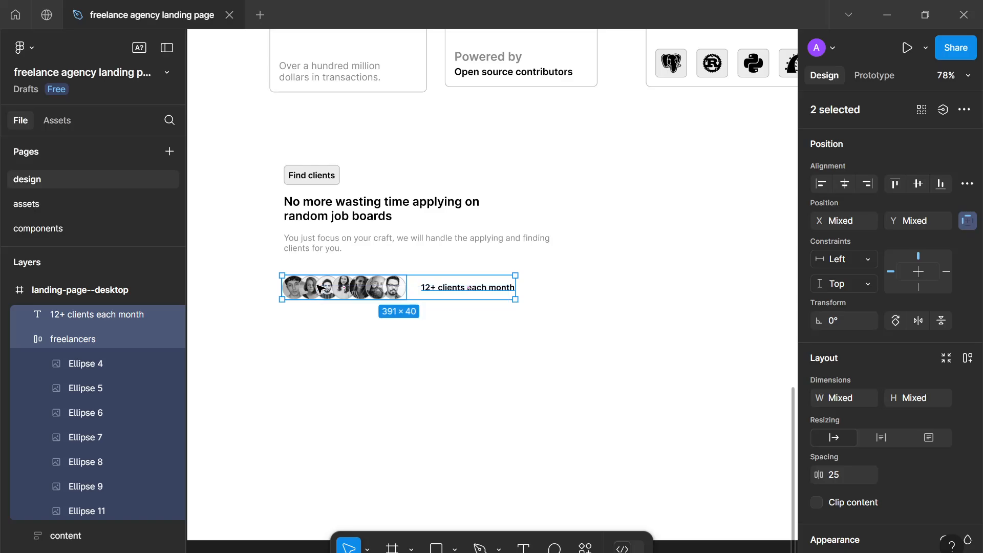
key(shift+a)
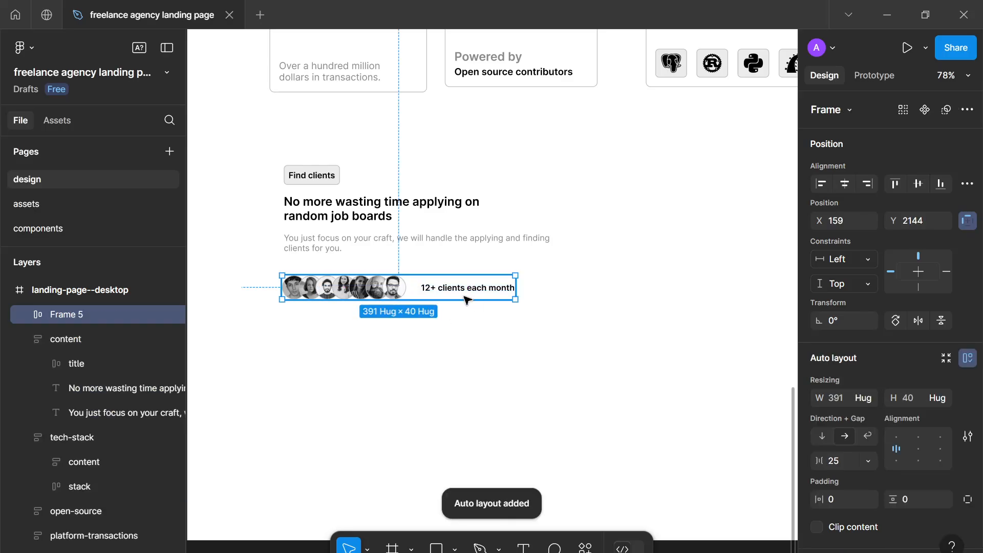
click(835, 460)
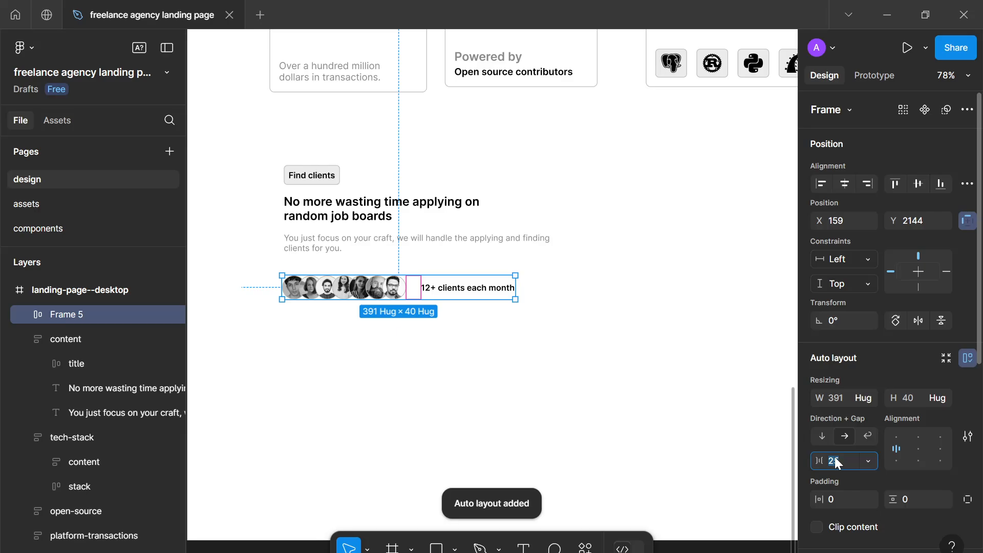
text(1)
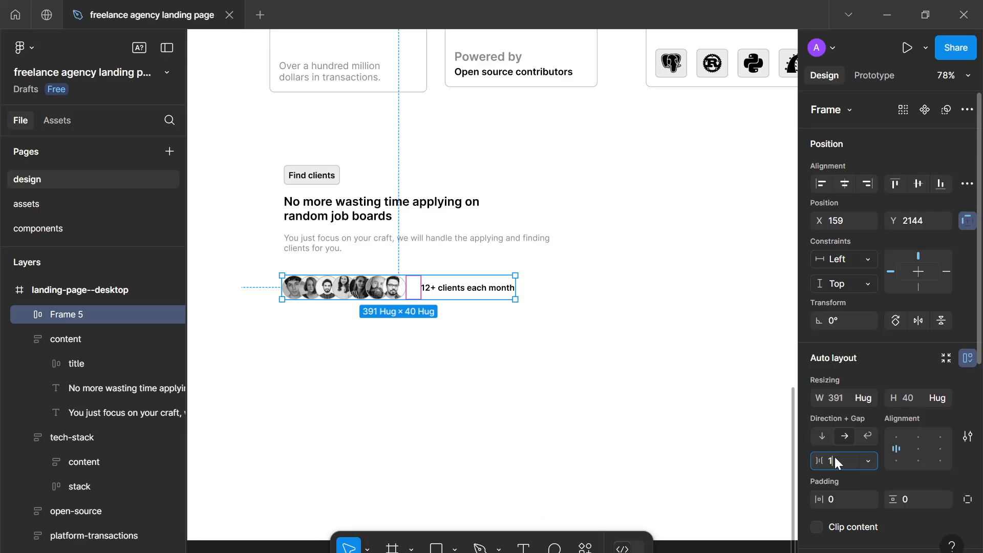
text(2)
key(Return)
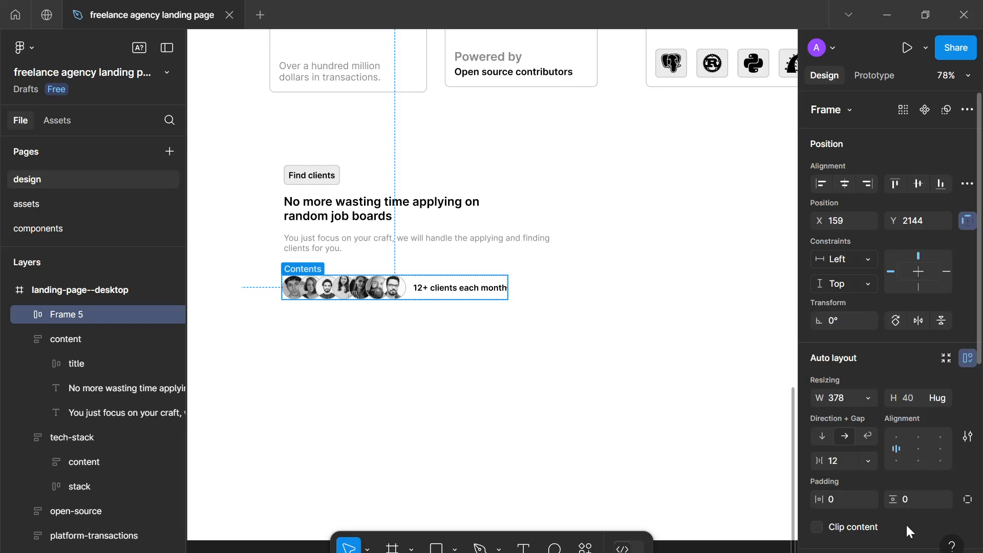
Move the combined portrait and text row to about X 170, Y 2166 and rename its frame as clients.
click(484, 409)
scroll(483, 409, down, 3)
scroll(470, 410, down, 1)
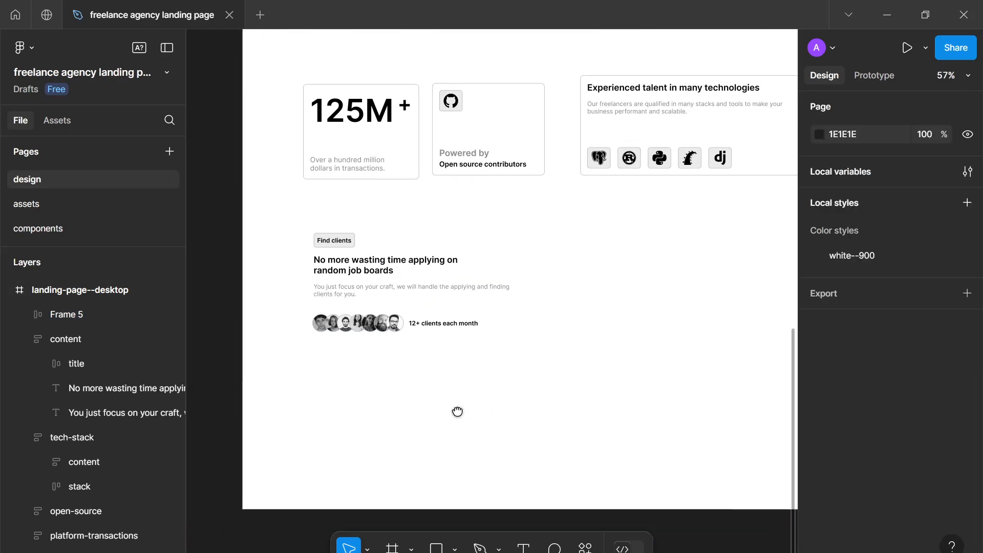
click(447, 349)
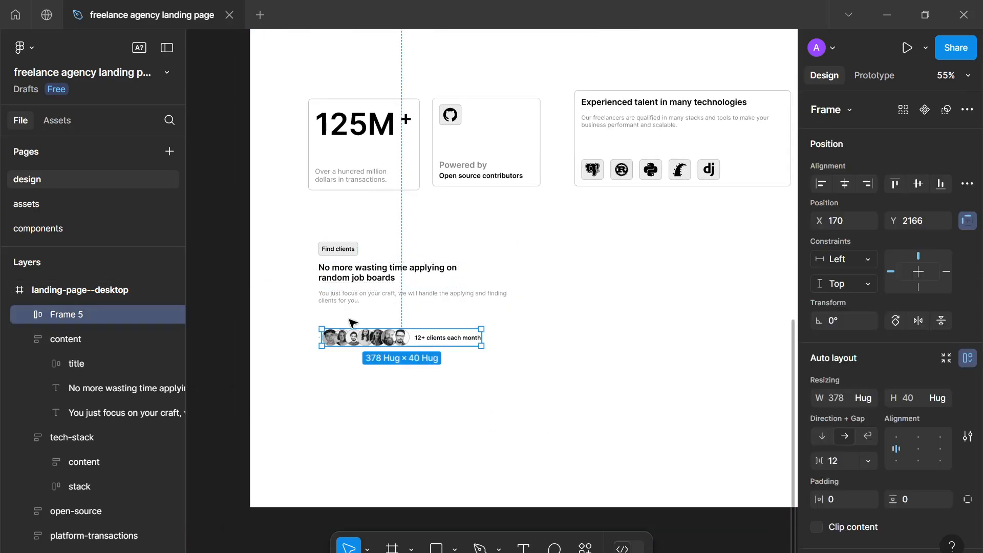
double_click(74, 314)
text(clients)
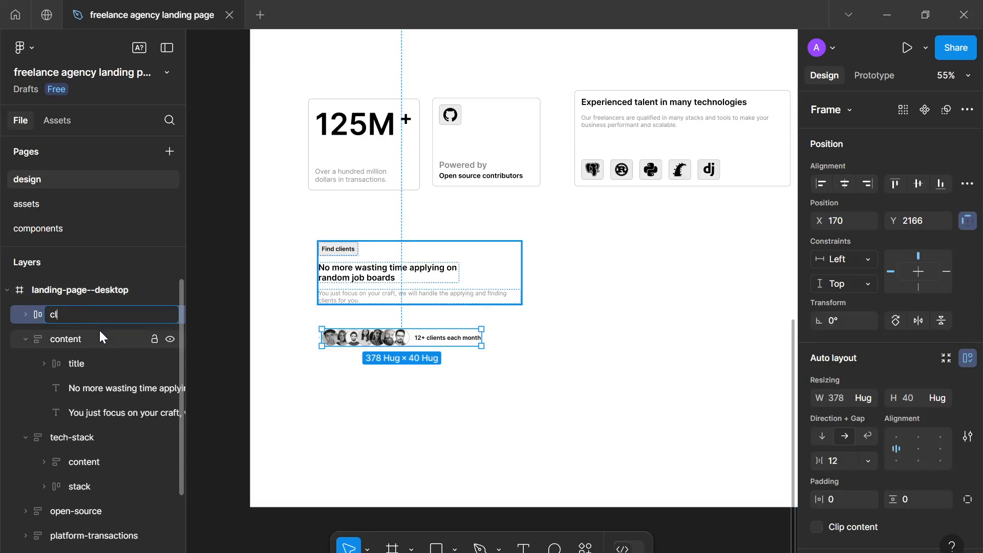
key(Return)
Combine the content and clients frames in a vertical auto layout and name the new frame find-clients.
shift+click(100, 334)
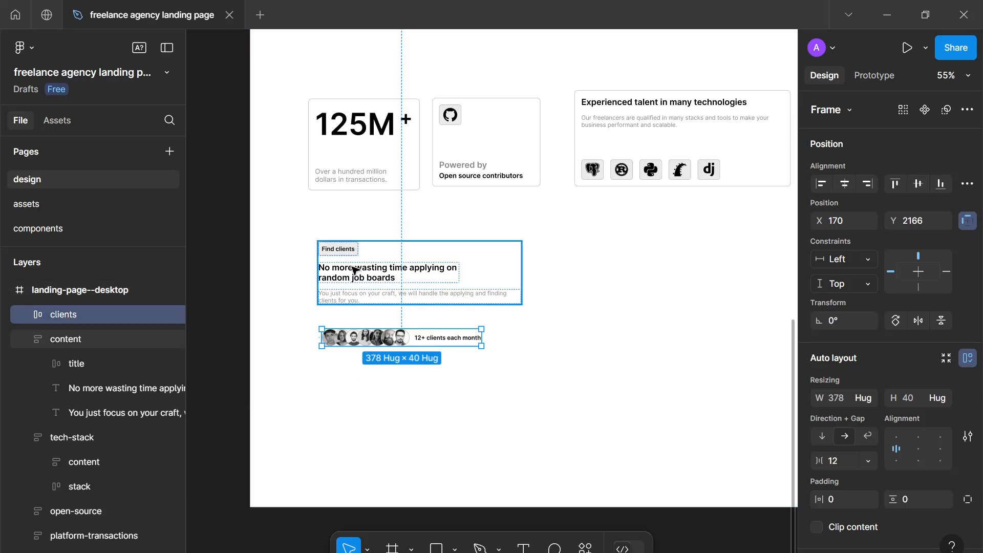
key(shift+a)
double_click(98, 314)
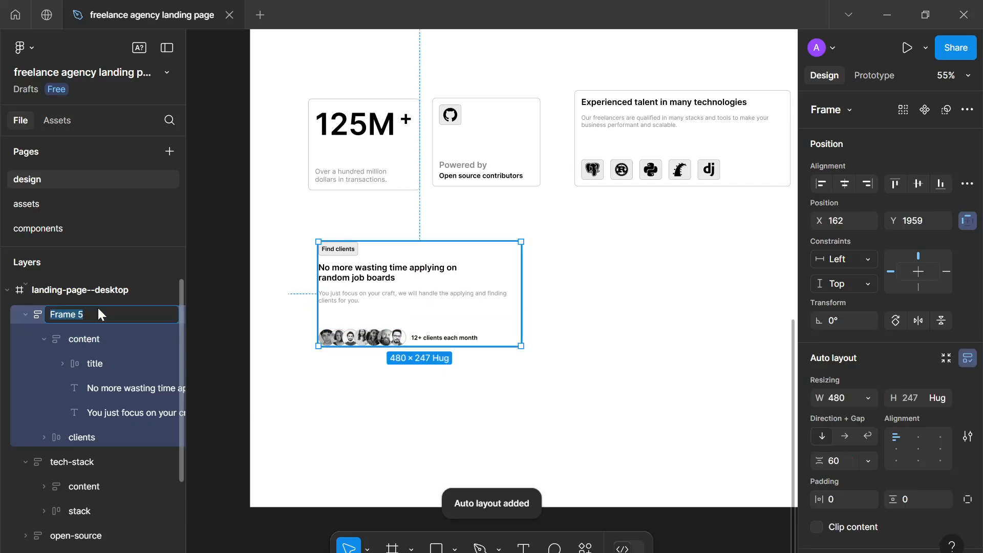
text(find-c)
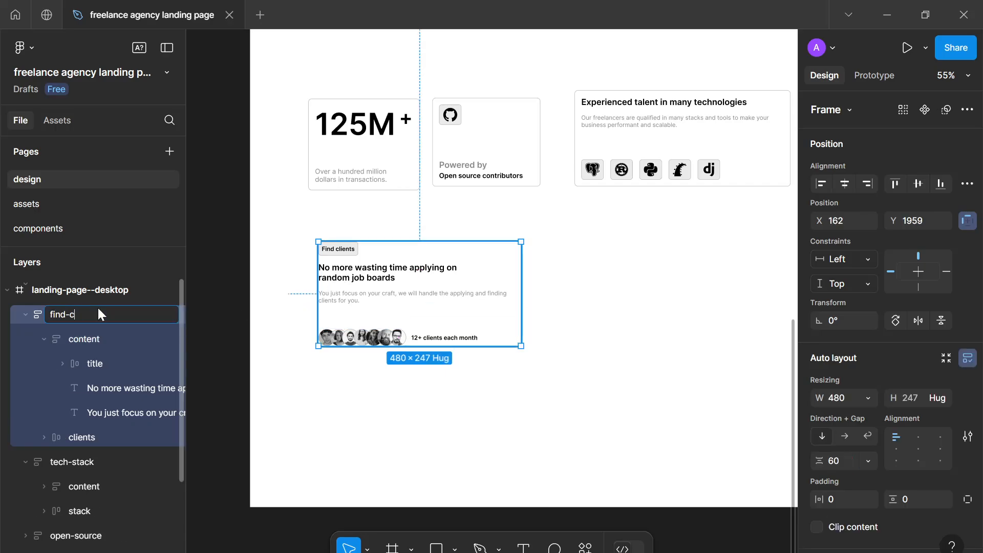
text(lients)
key(Return)
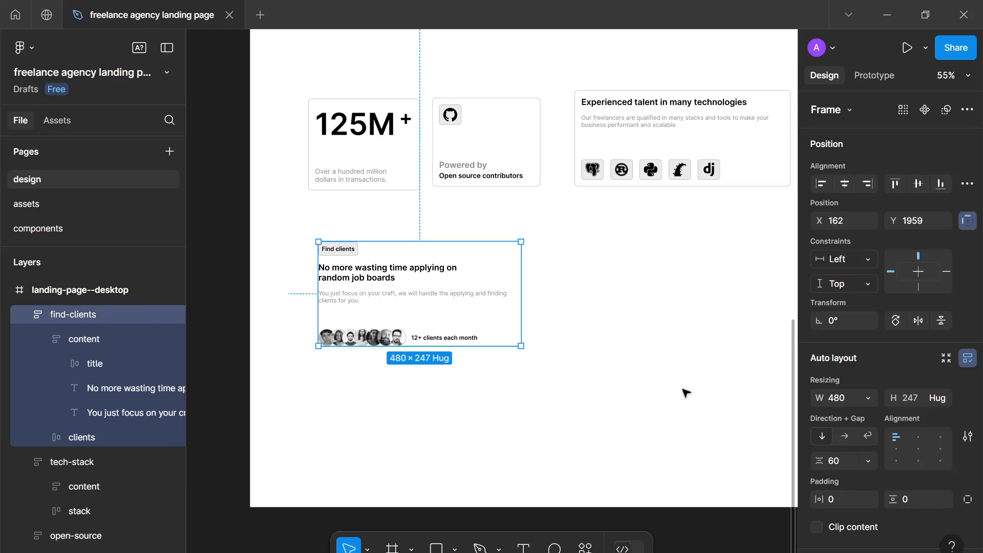
Set the find-clients frame's vertical gap to Auto and its corner radius to 8.
click(868, 461)
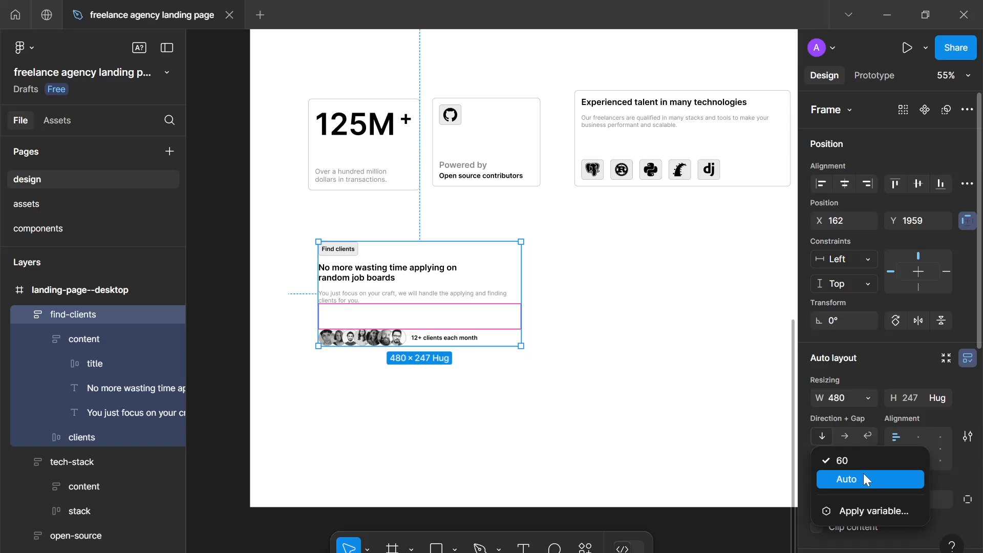
click(863, 473)
scroll(877, 467, down, 5)
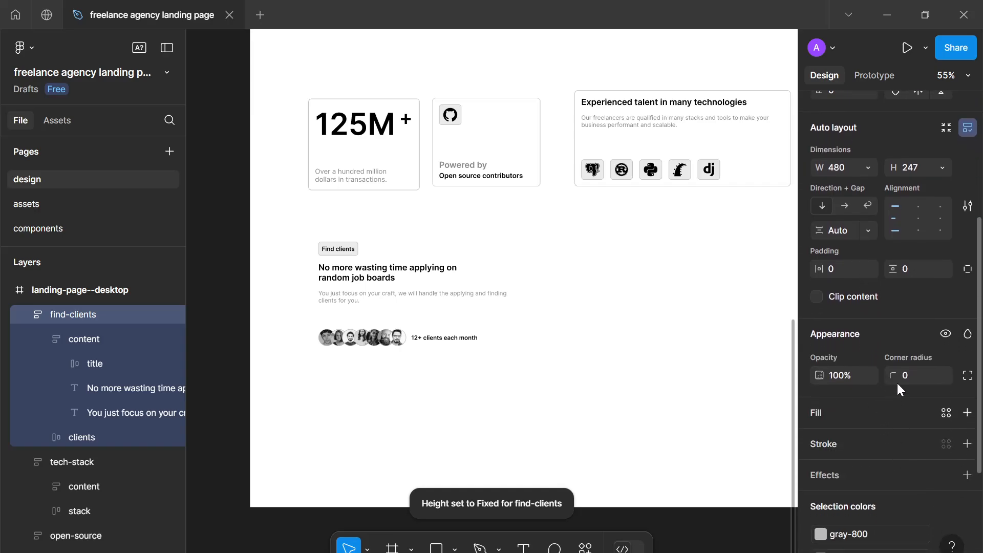
text(8)
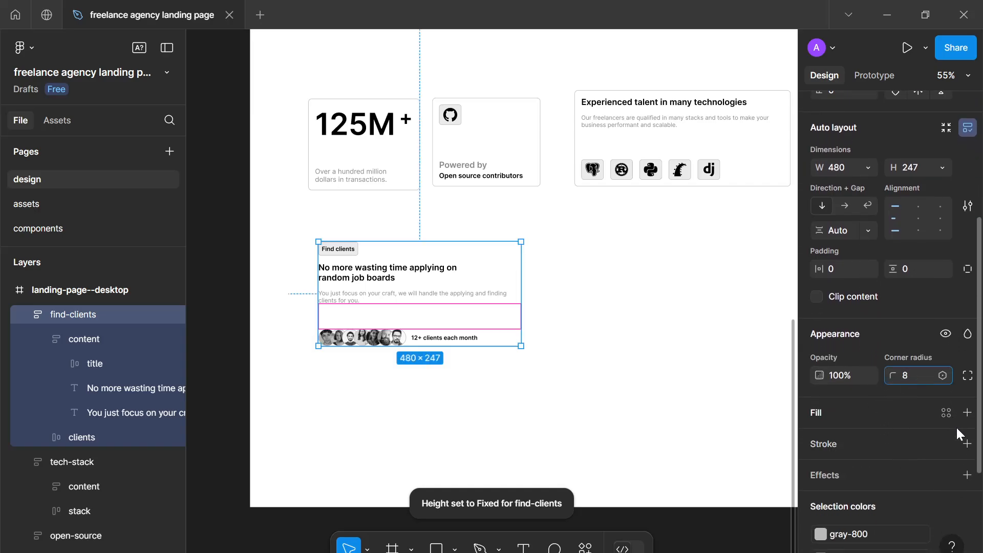
Give the find-clients frame a white--100 fill and a gray-800 stroke.
click(946, 413)
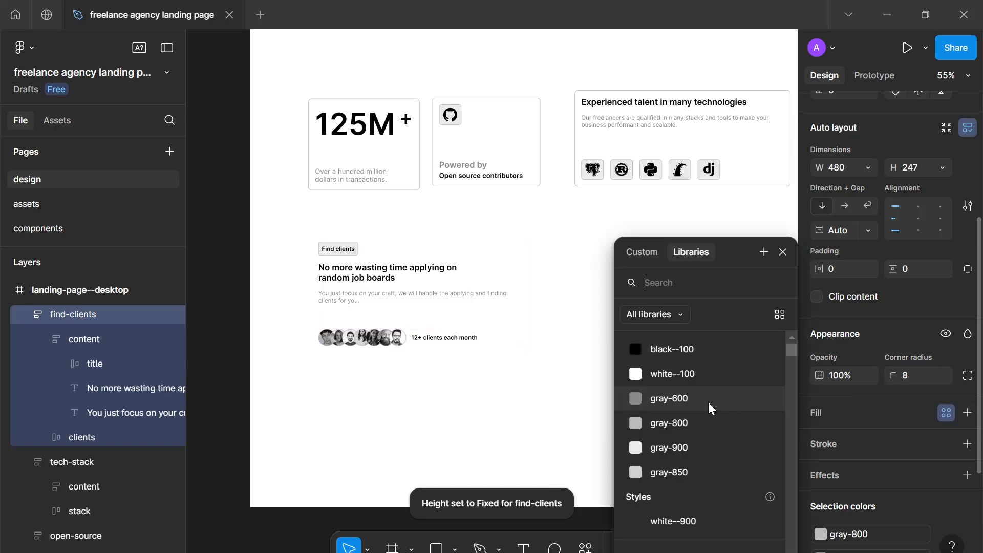
click(687, 365)
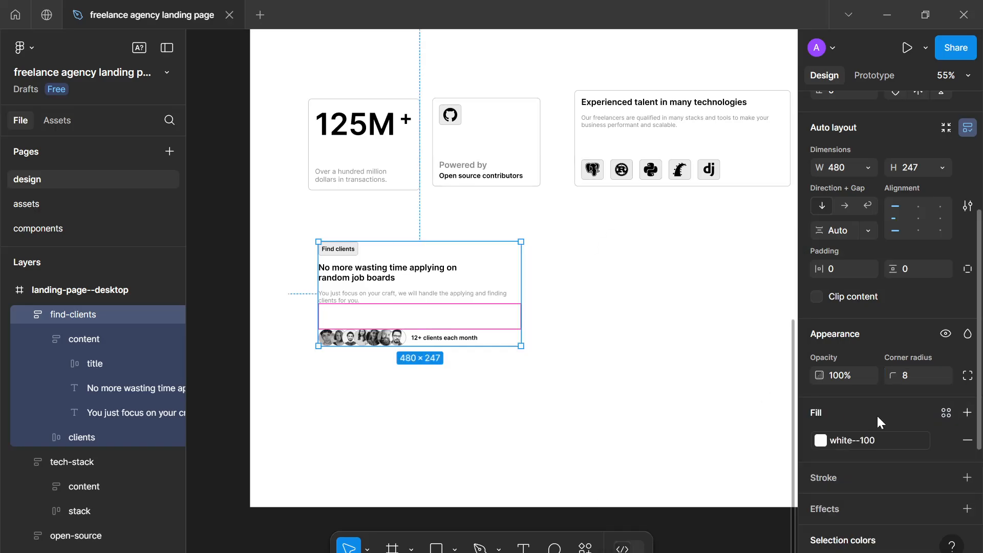
click(945, 478)
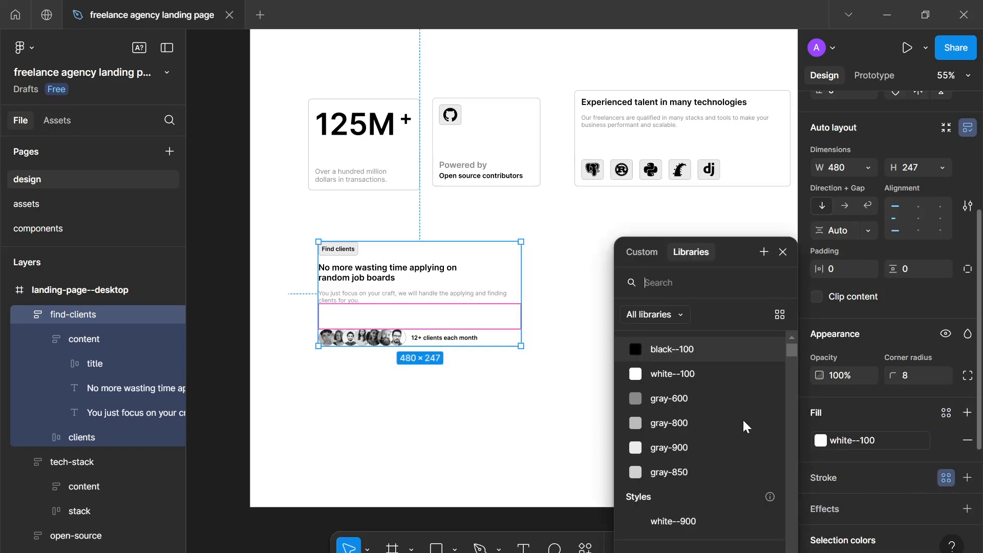
click(700, 429)
Set the find-clients frame's horizontal and vertical padding to 16.
scroll(906, 429, down, 3)
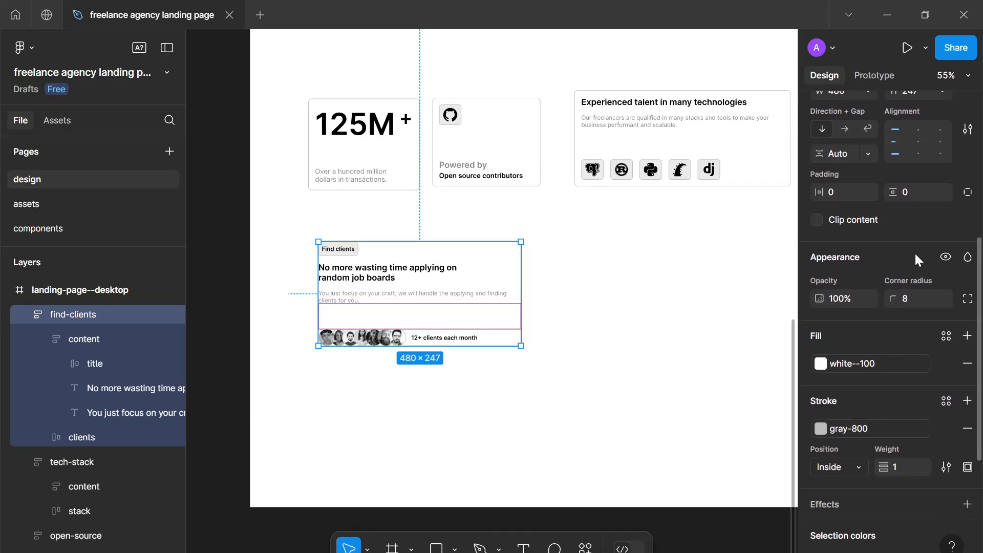
click(915, 198)
text(16)
click(842, 189)
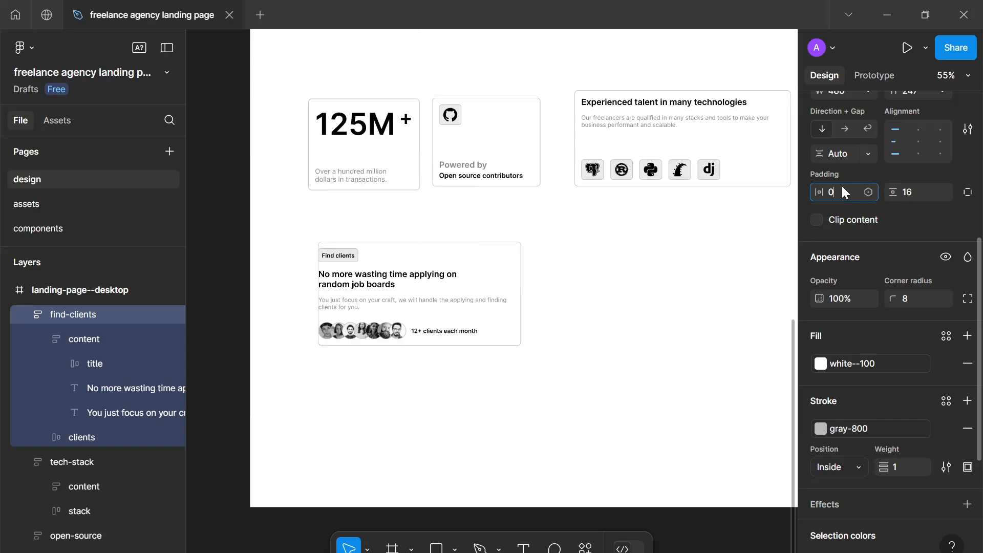
text(16)
click(649, 303)
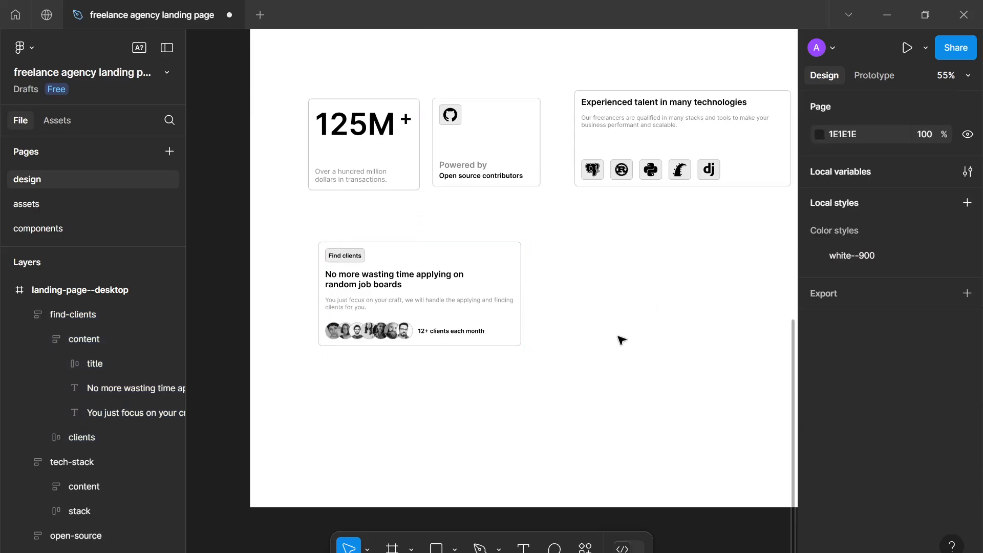
Increase the find-clients card's height to about 325 by extending its lower edge.
ctrl+scroll(618, 340, down, 1)
drag(488, 345, 490, 375)
click(588, 404)
scroll(588, 405, down, 2)
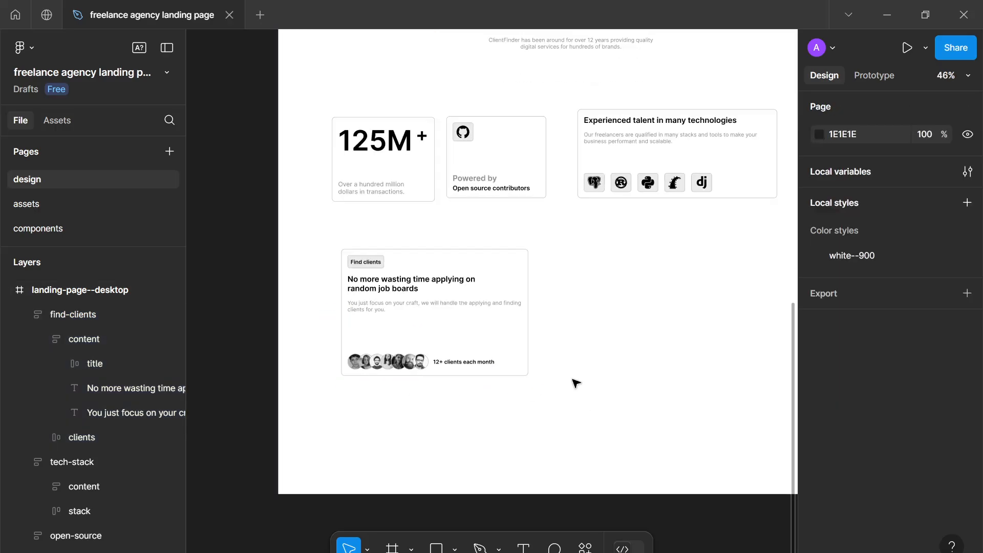
Move the find-clients card up and slightly right, closer beneath the first row of service cards.
scroll(573, 380, up, 4)
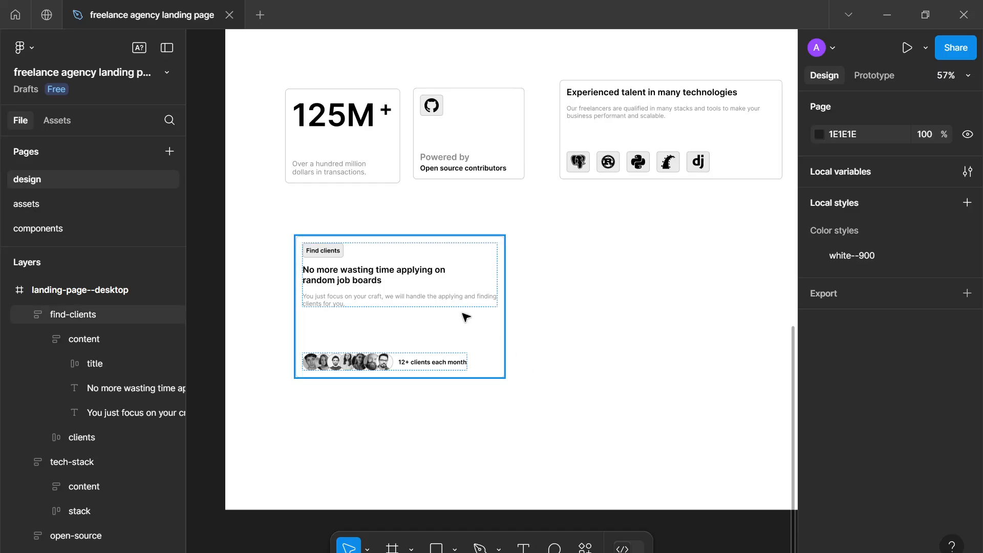
drag(465, 318, 502, 285)
click(565, 368)
scroll(548, 377, down, 3)
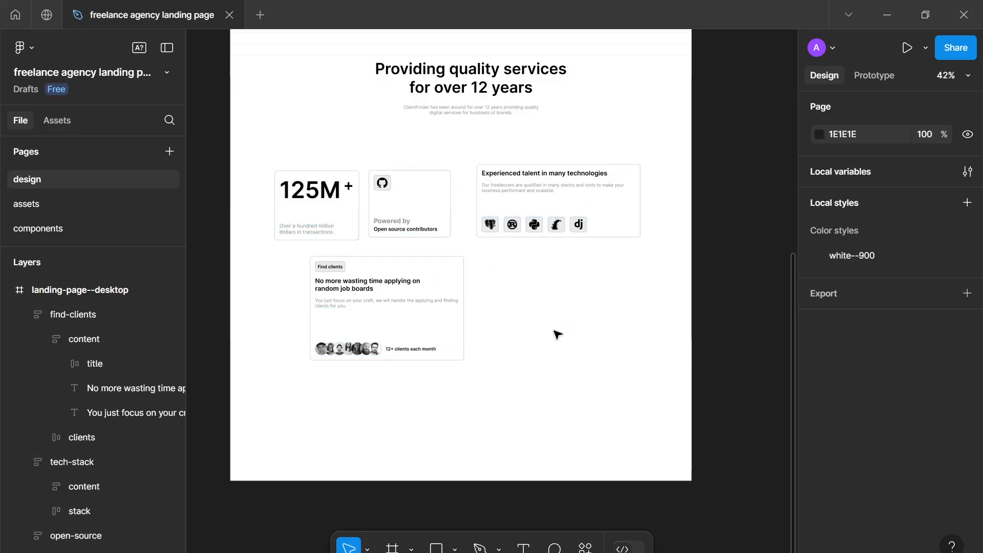
scroll(544, 312, down, 2)
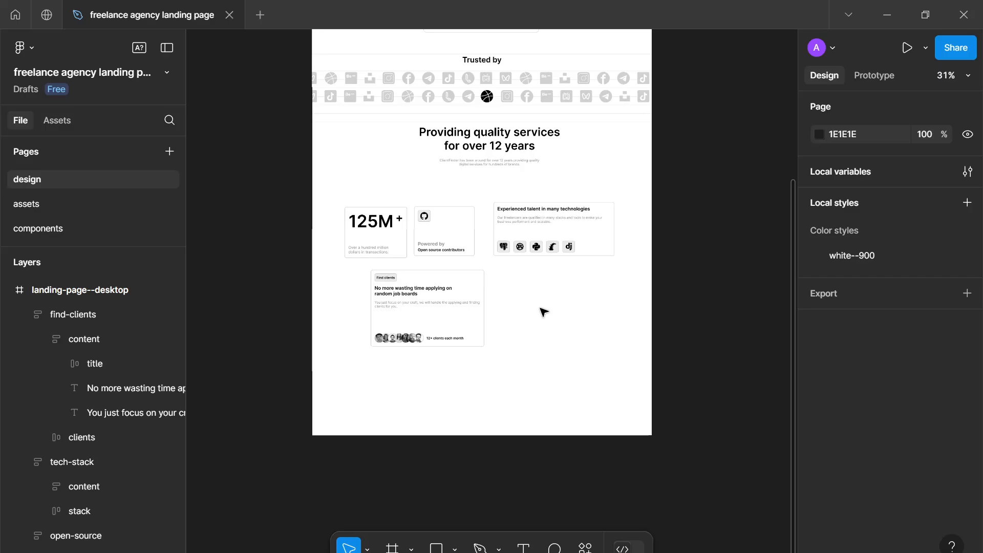
scroll(543, 312, up, 3)
scroll(543, 312, up, 2)
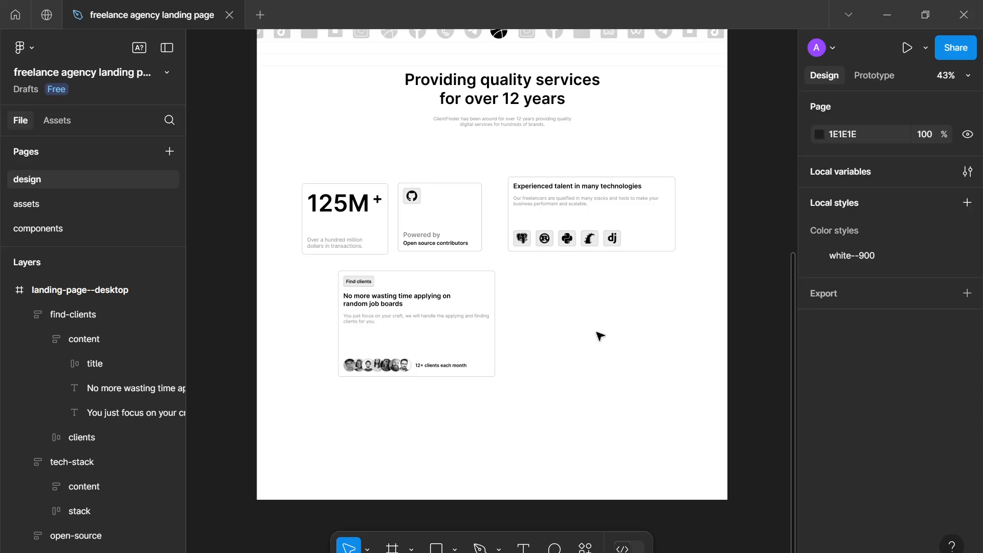
scroll(599, 337, down, 3)
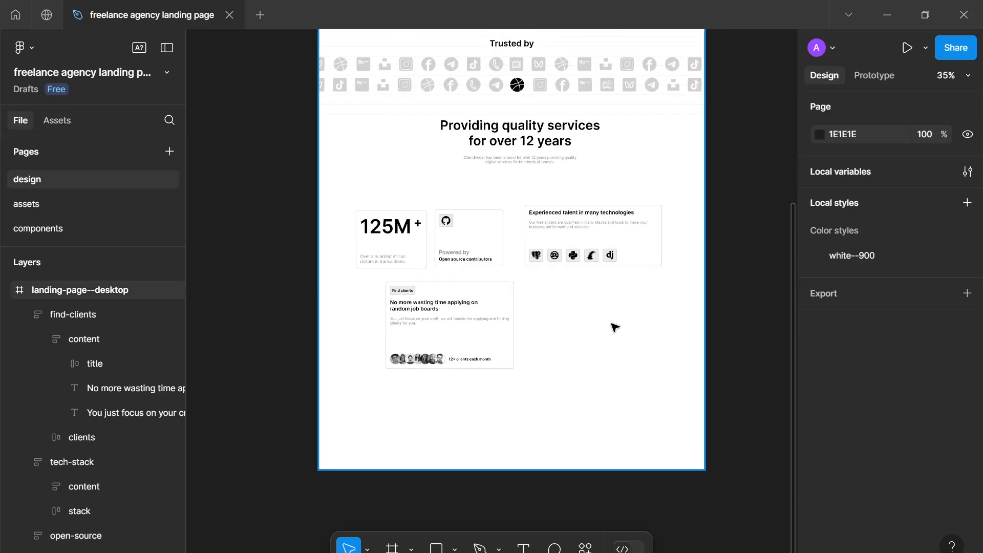
scroll(597, 327, up, 3)
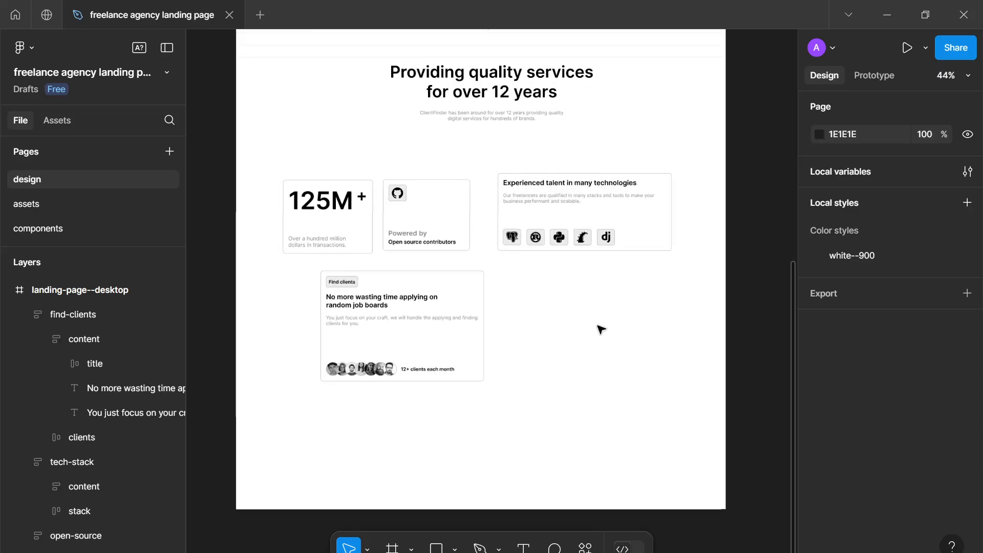
scroll(600, 329, down, 2)
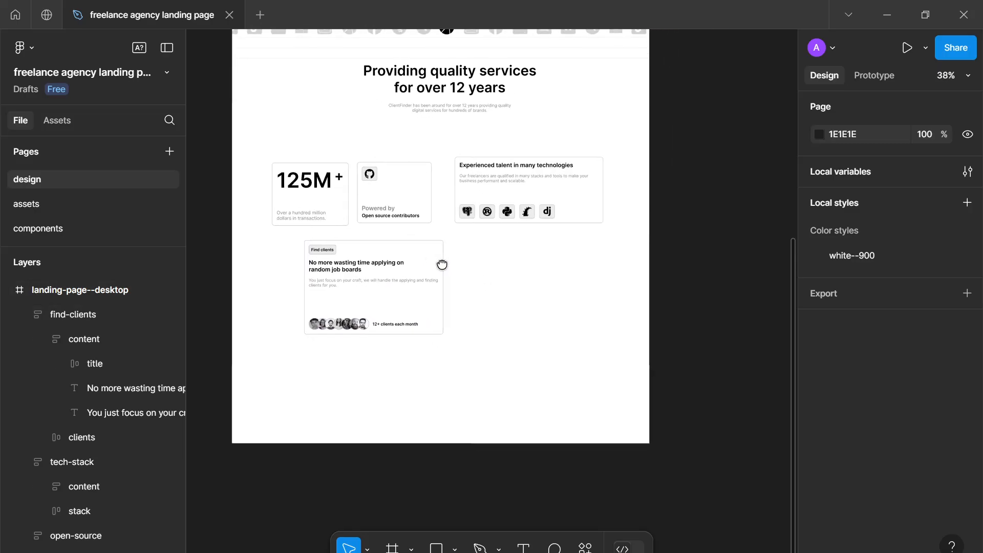
Align the find-clients card roughly under the 125M+ card and place a duplicate beside it at about X 720, Y 1955.
click(384, 287)
drag(370, 289, 526, 306)
key(ctrl+d)
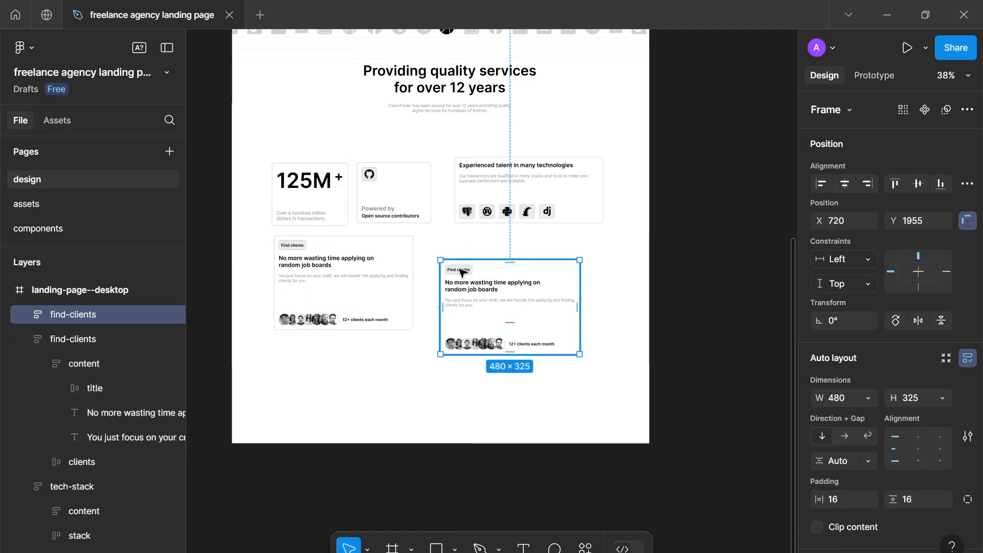
Delete the "Find clients" tag from the duplicate card and rename the duplicate's frame as tools.
click(458, 269)
click(459, 271)
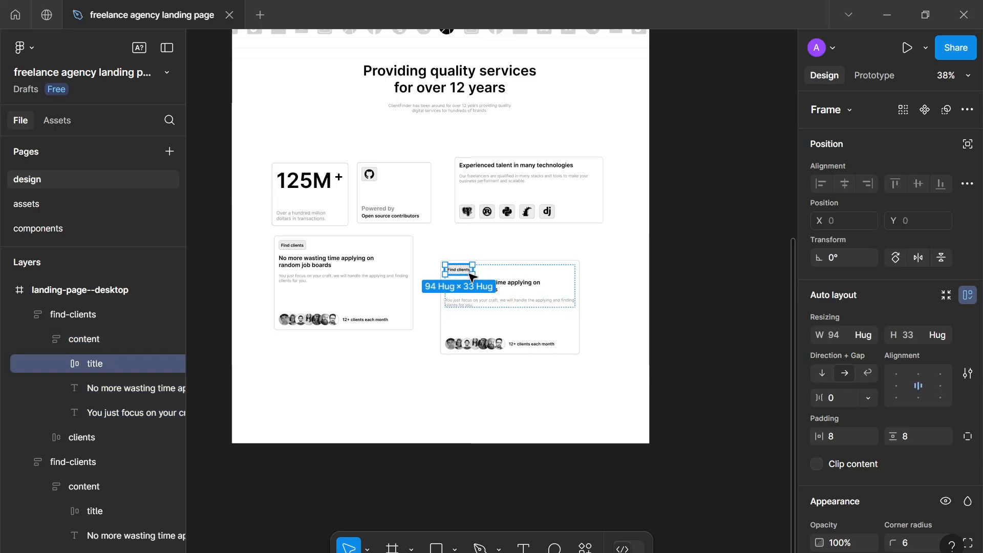
key(Delete)
click(89, 318)
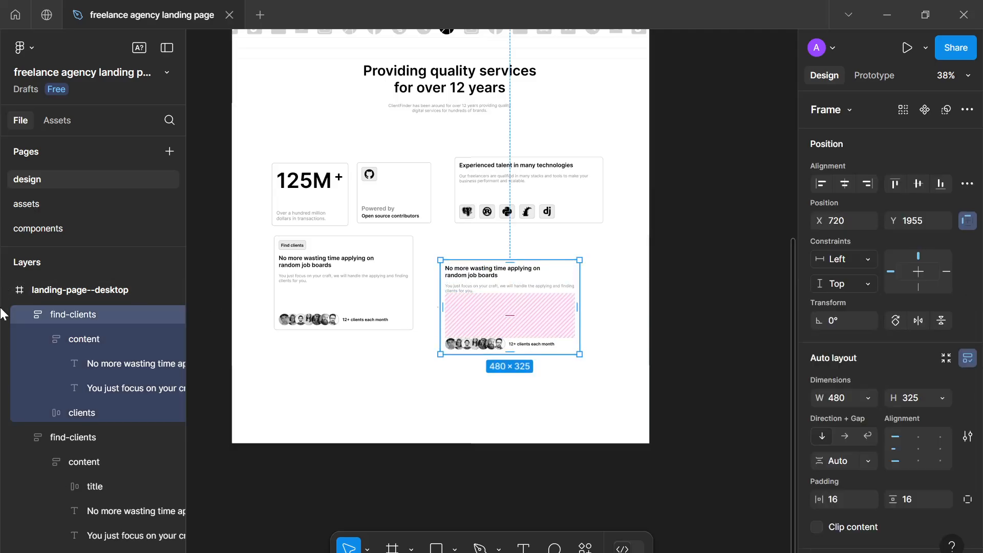
double_click(89, 318)
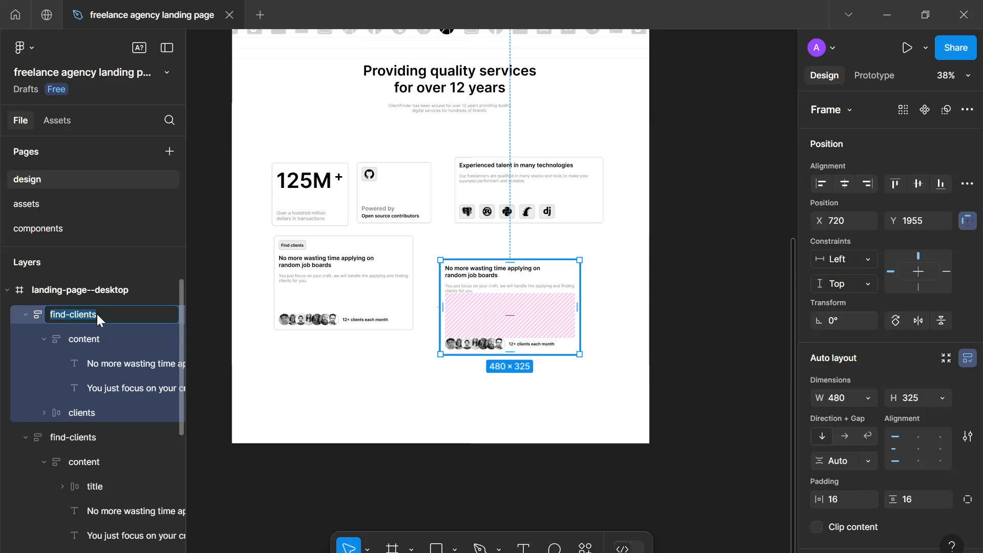
text(tools)
key(Return)
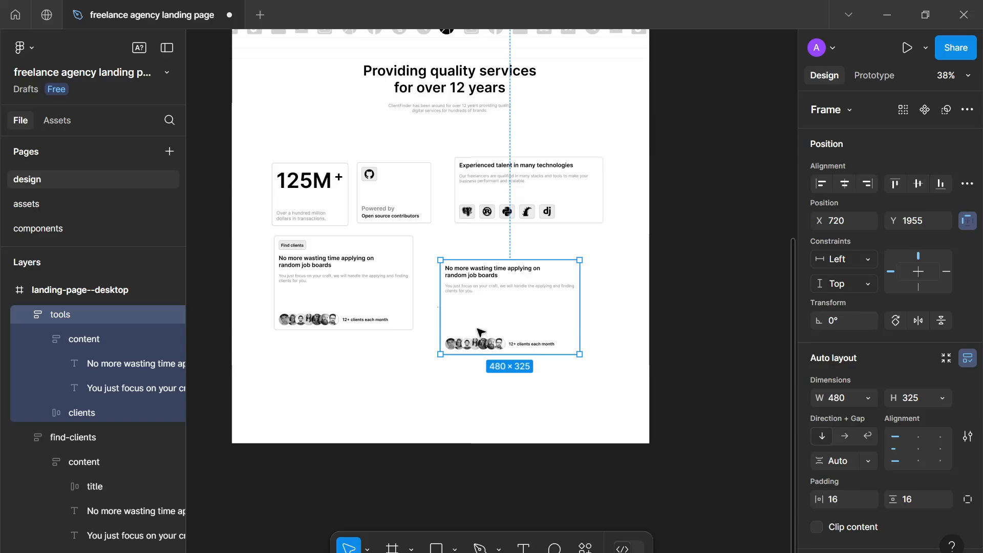
Replace the tools card's heading with "Managing freelance clients made easy" and widen its text box to about 373.
scroll(478, 331, up, 5)
click(481, 248)
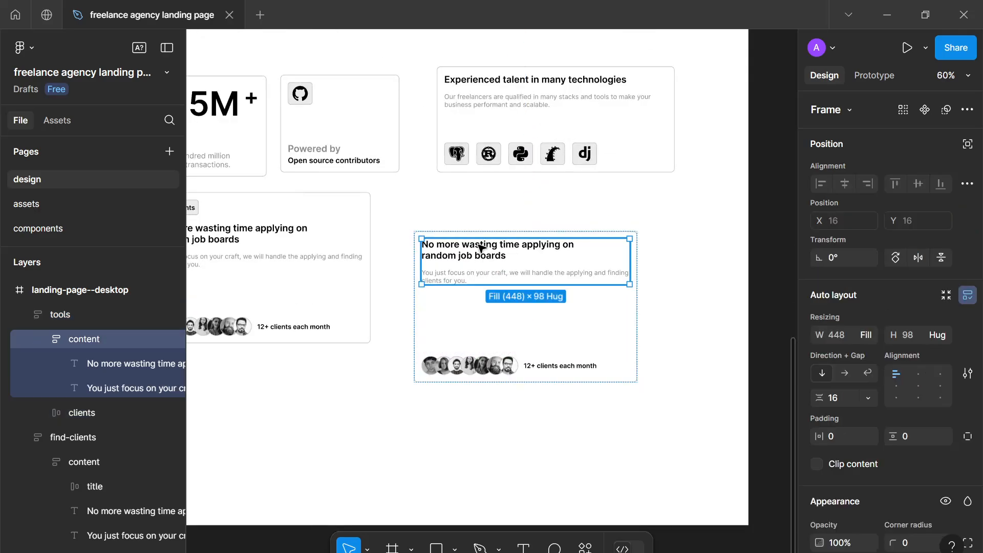
double_click(480, 248)
text(Mana)
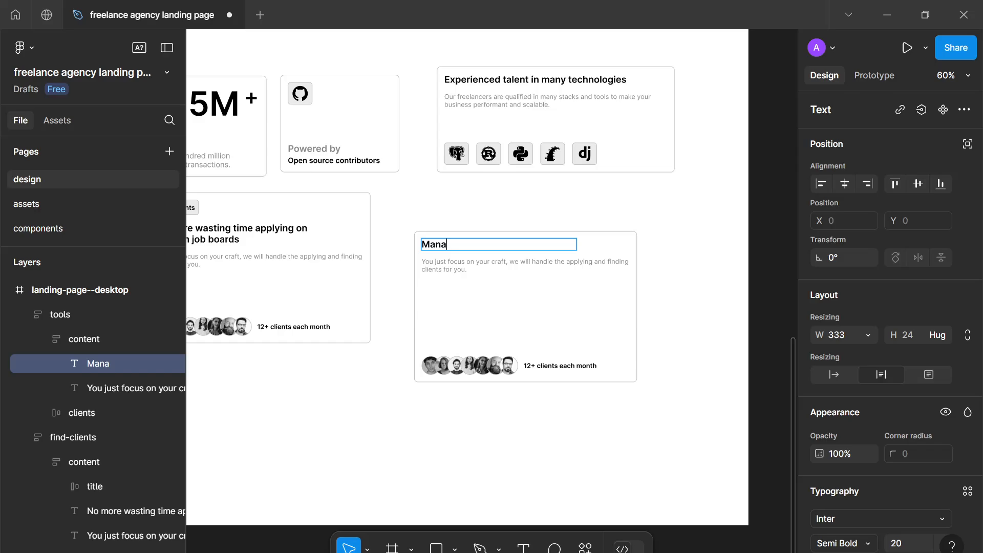
text(ging freelan)
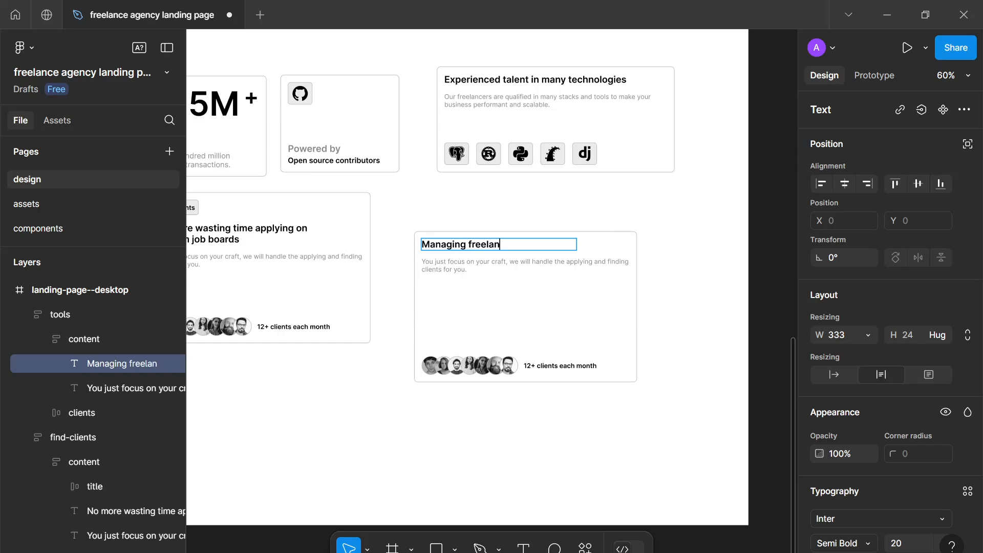
text(ce clients ma)
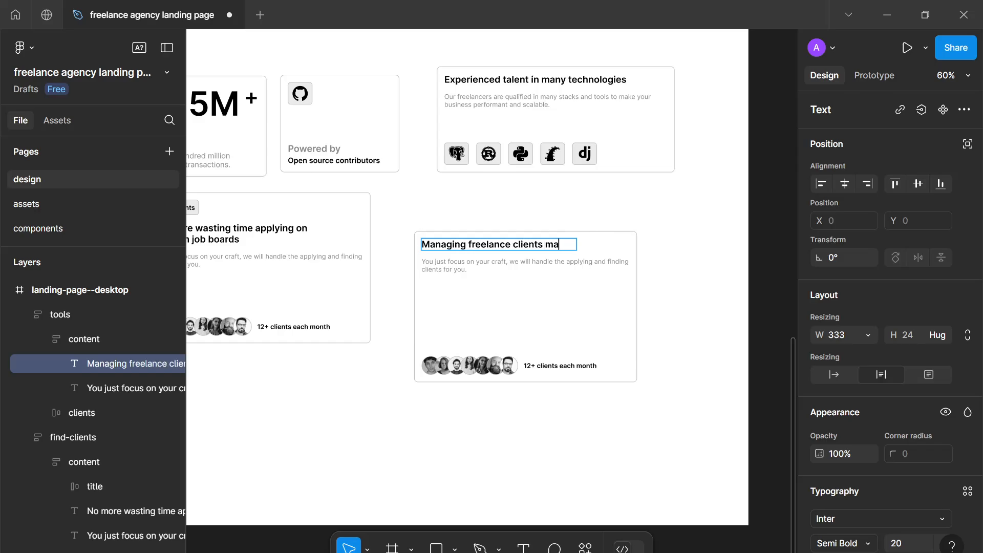
text(de easy)
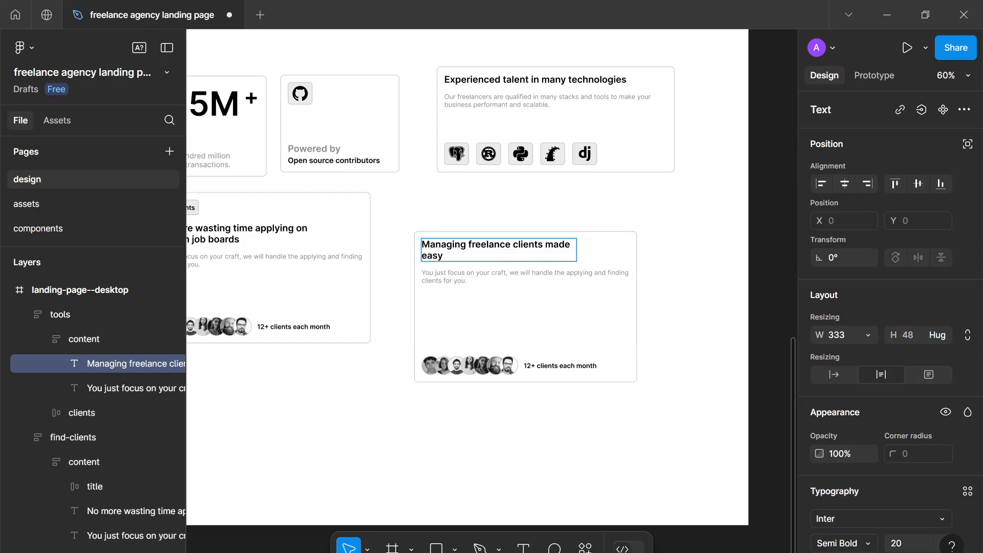
key(Escape)
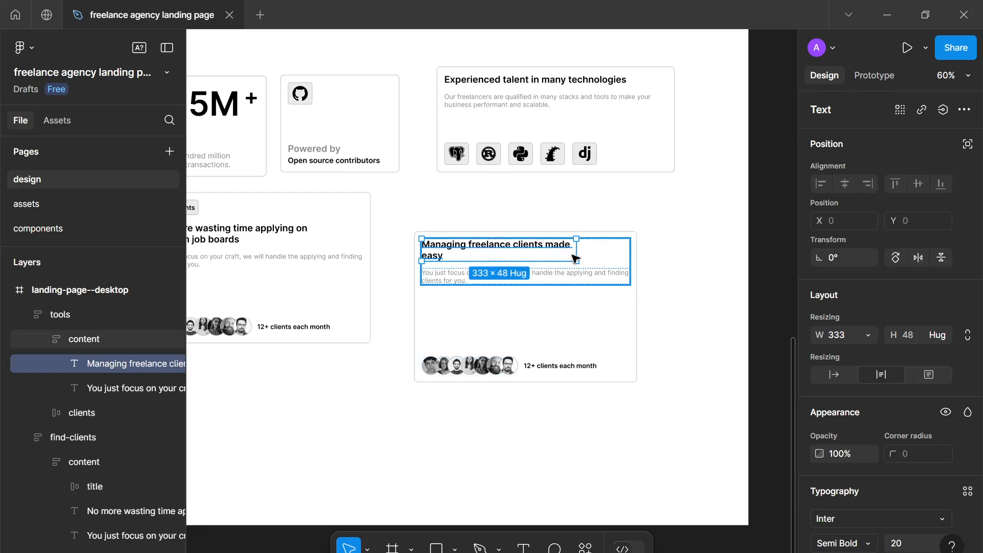
drag(577, 256, 594, 249)
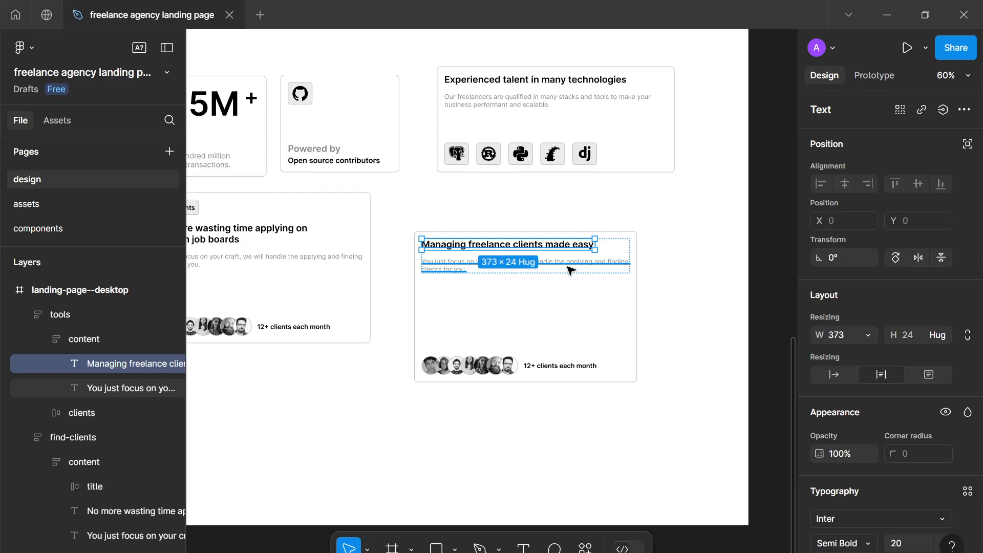
drag(407, 329, 483, 375)
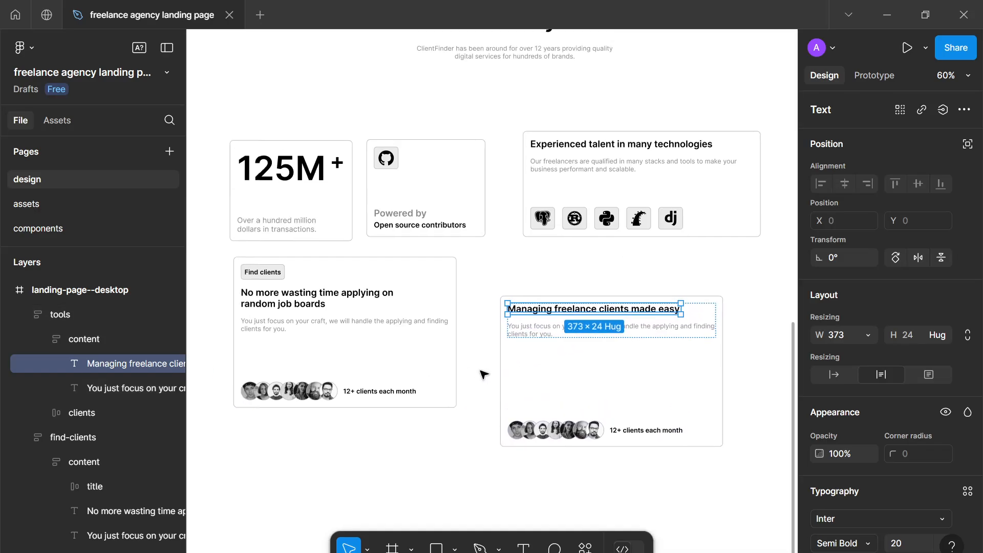
scroll(484, 374, up, 1)
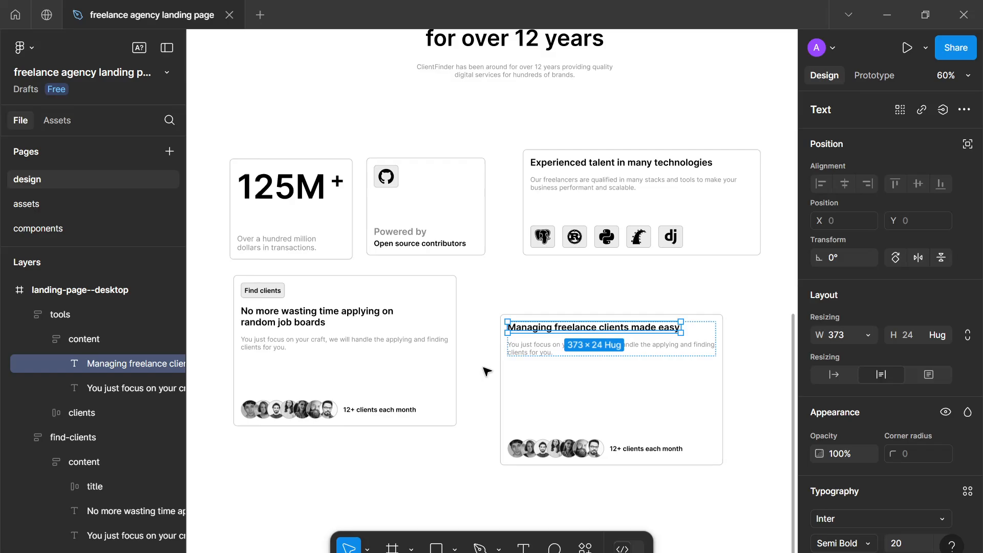
scroll(486, 371, up, 10)
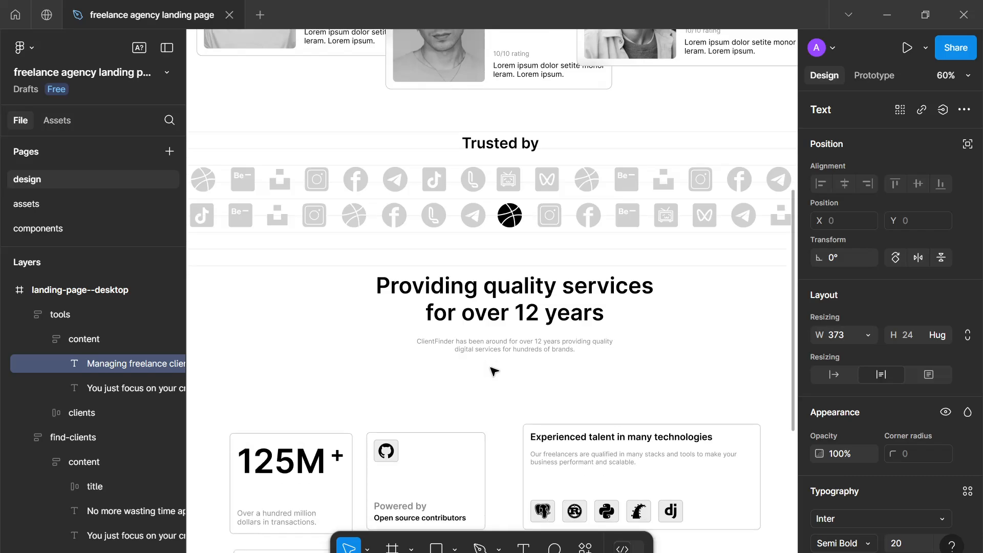
scroll(492, 370, up, 9)
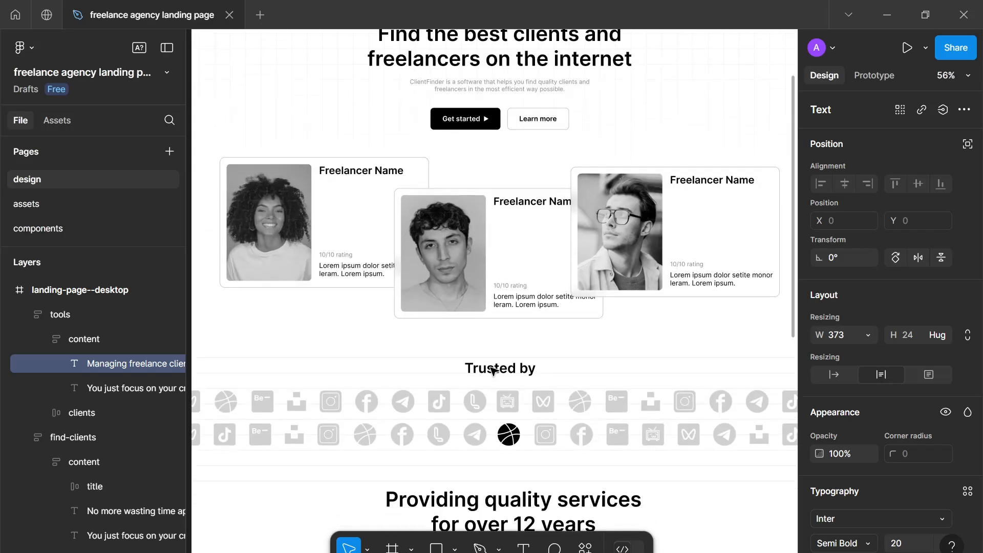
scroll(509, 368, up, 6)
scroll(512, 338, down, 10)
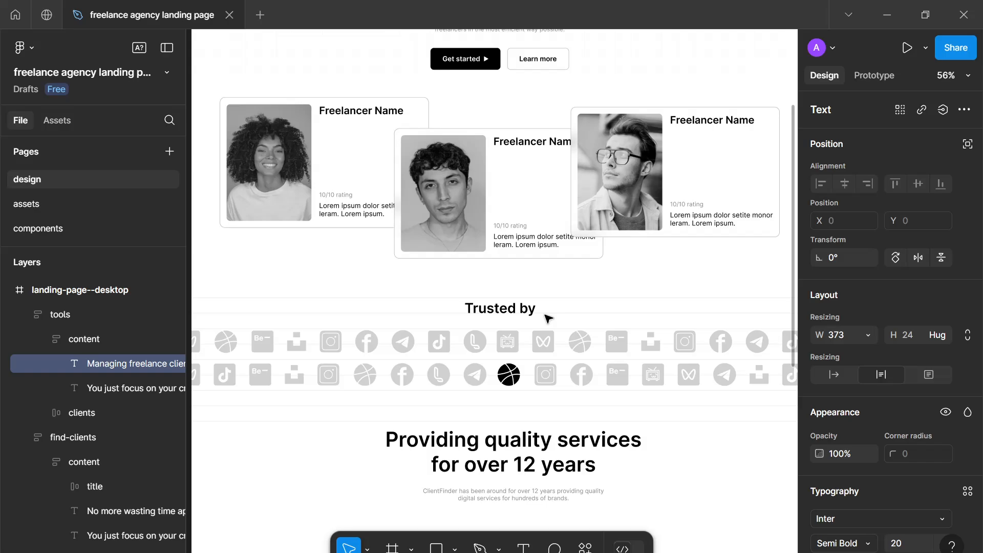
scroll(547, 318, down, 20)
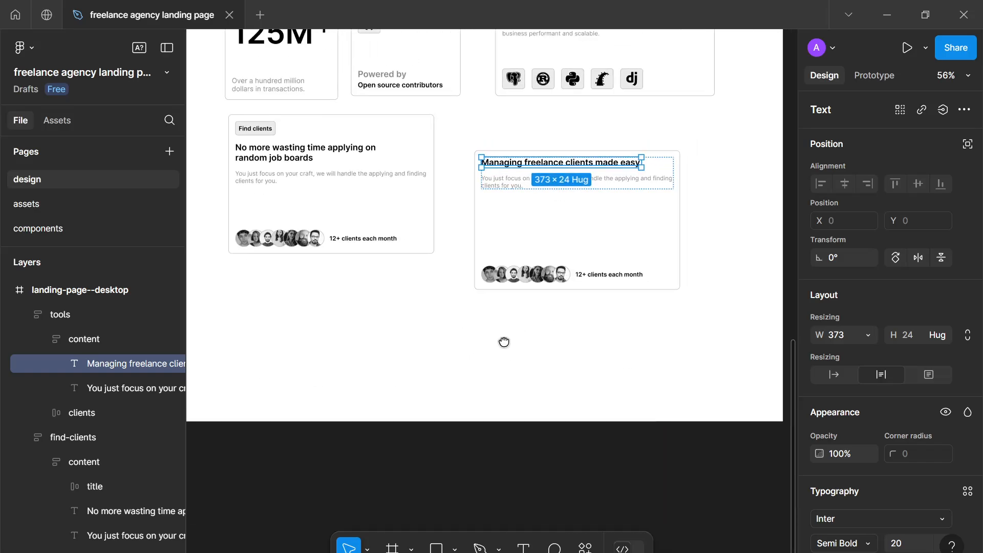
Replace the tools card's description with "Our platform provides you with tools to make you more productive and help you grow your business.".
drag(504, 342, 476, 396)
scroll(506, 341, up, 1)
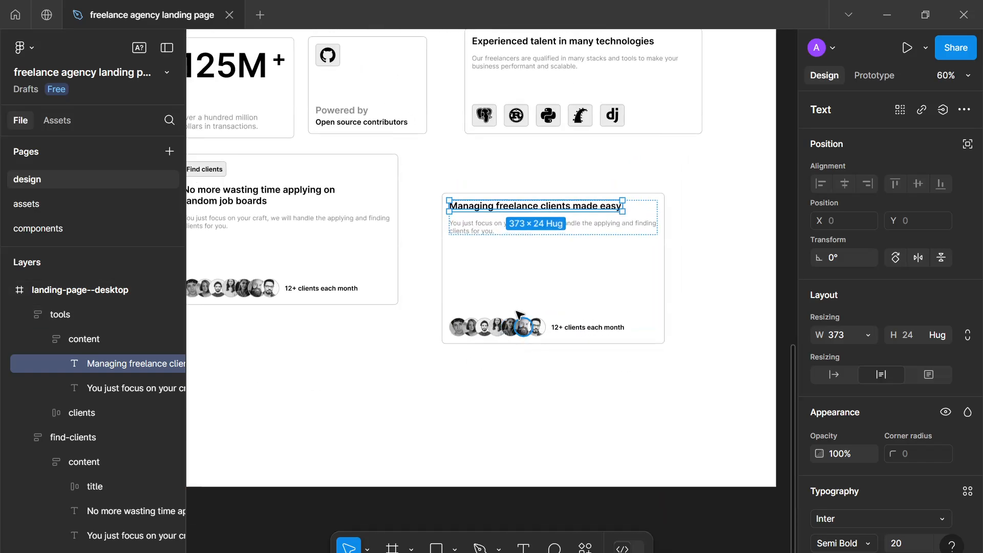
double_click(472, 226)
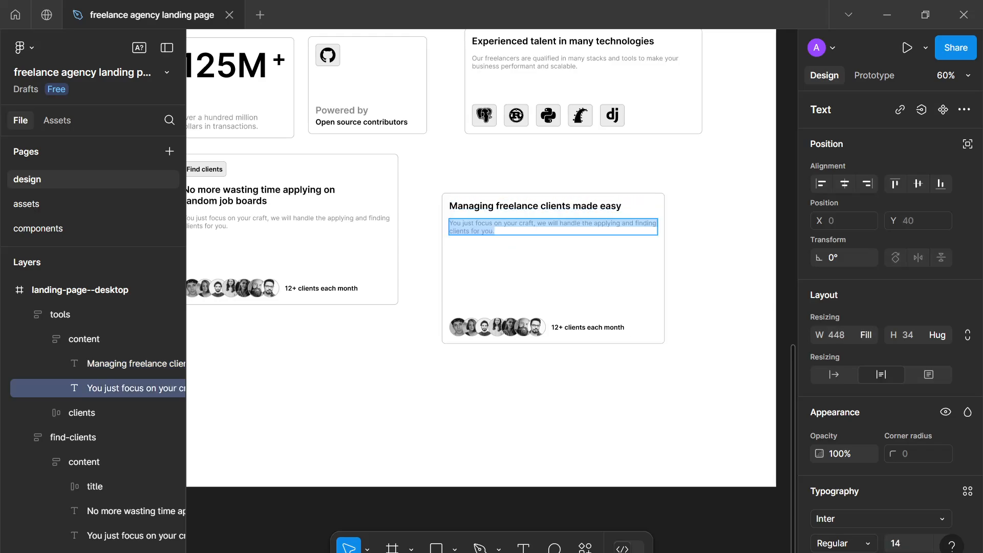
text(Our plat)
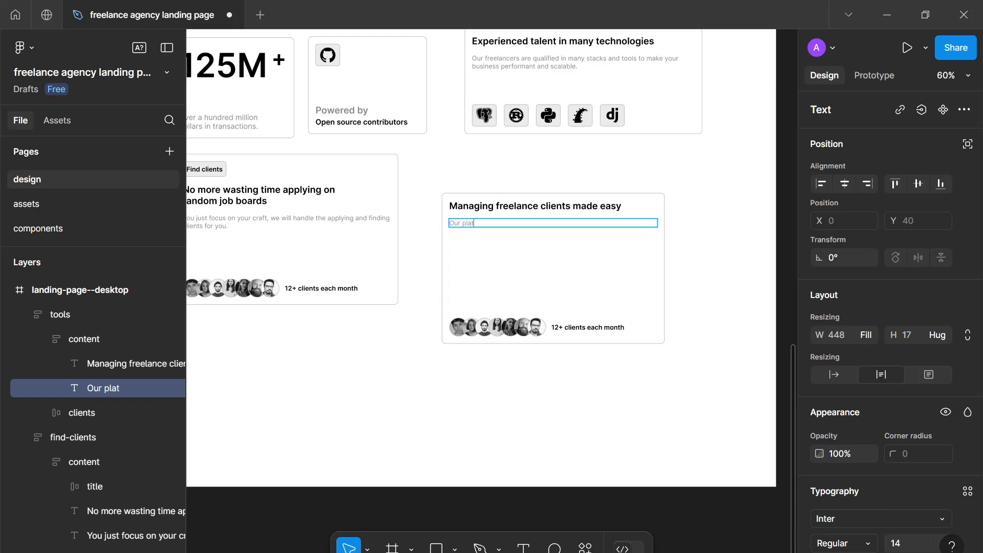
text(form provides you )
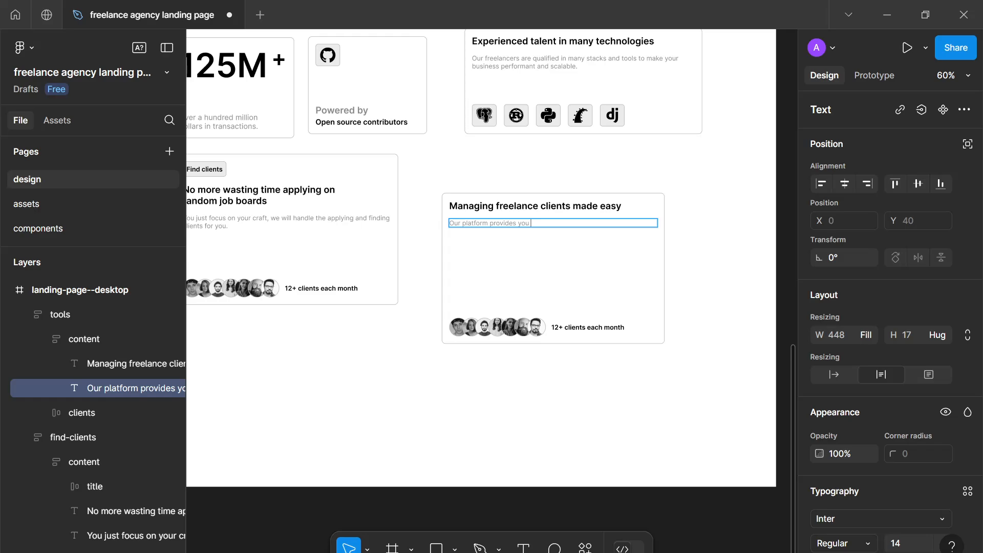
text(with tools to make you more productive )
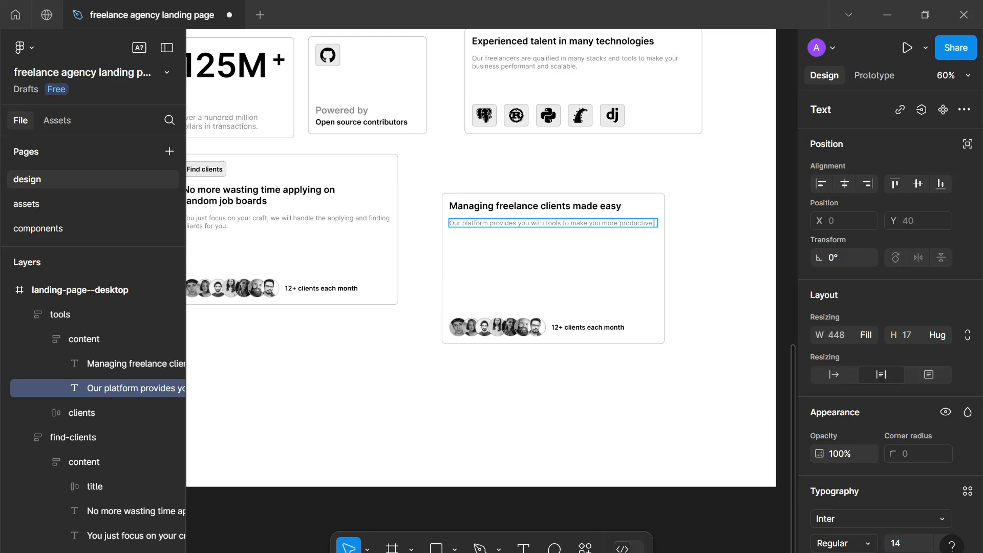
text(and help yo)
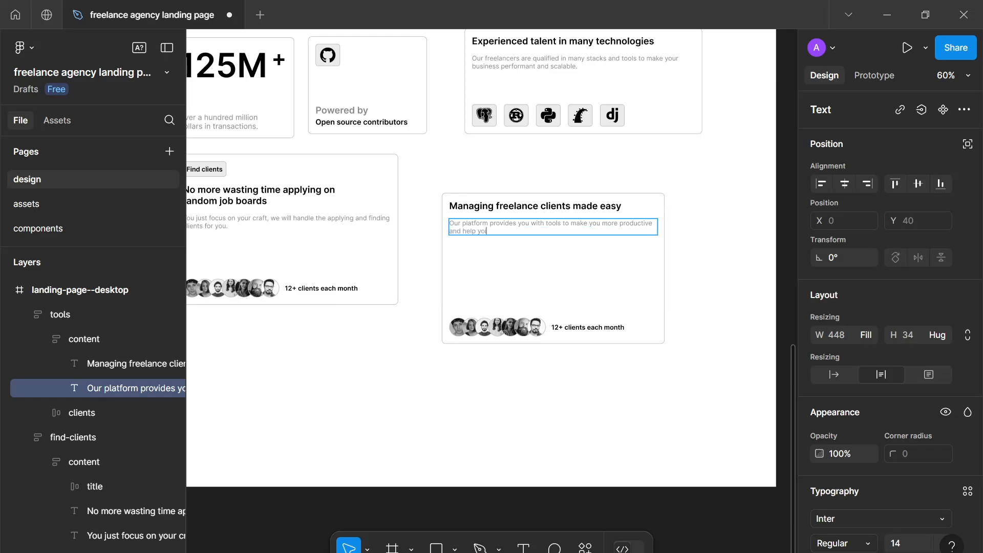
text(u grown)
text(your personal brand)
key(ctrl+BackSpace)
key(ctrl+BackSpace)
key(Escape)
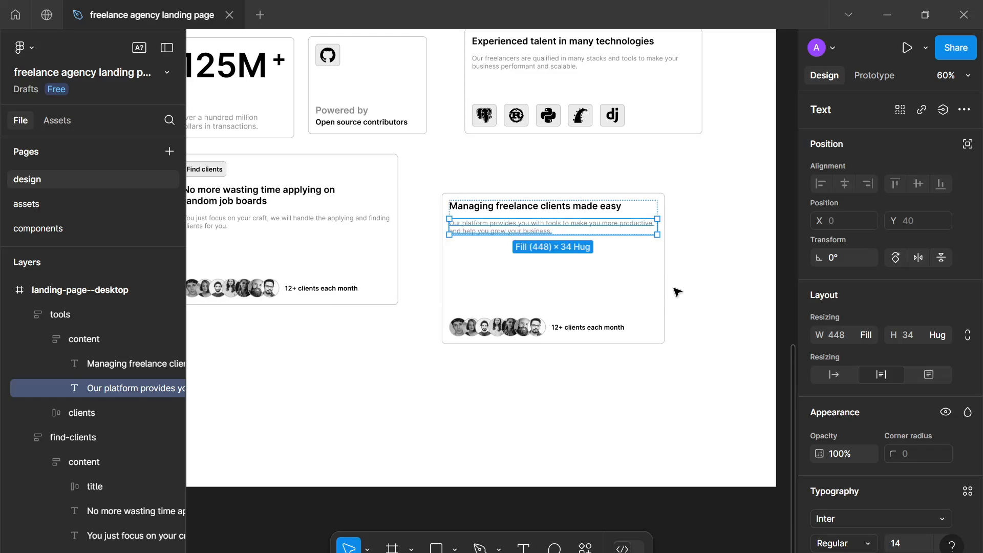
Replace the tools card's client avatars row with the photo of the man at a laptop from the assets page.
click(568, 333)
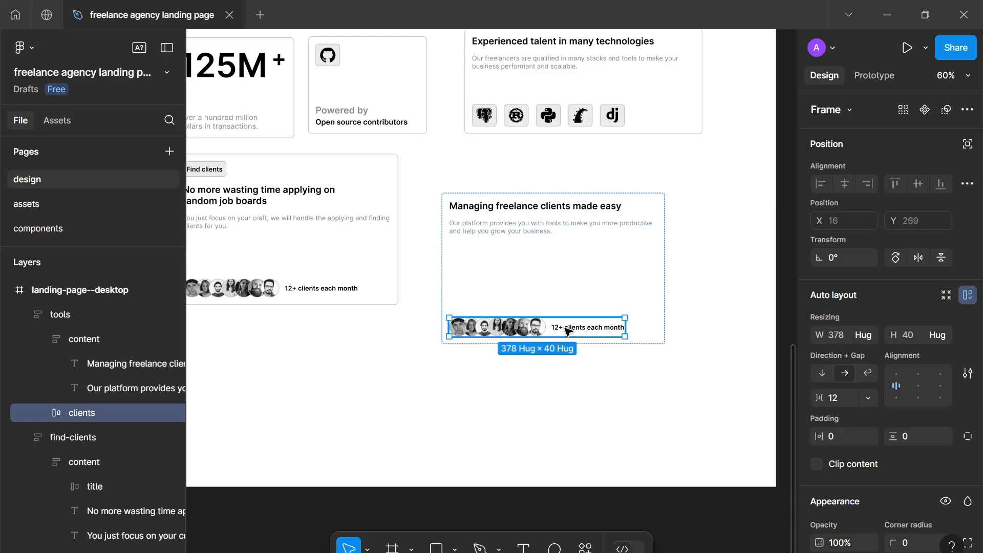
key(Delete)
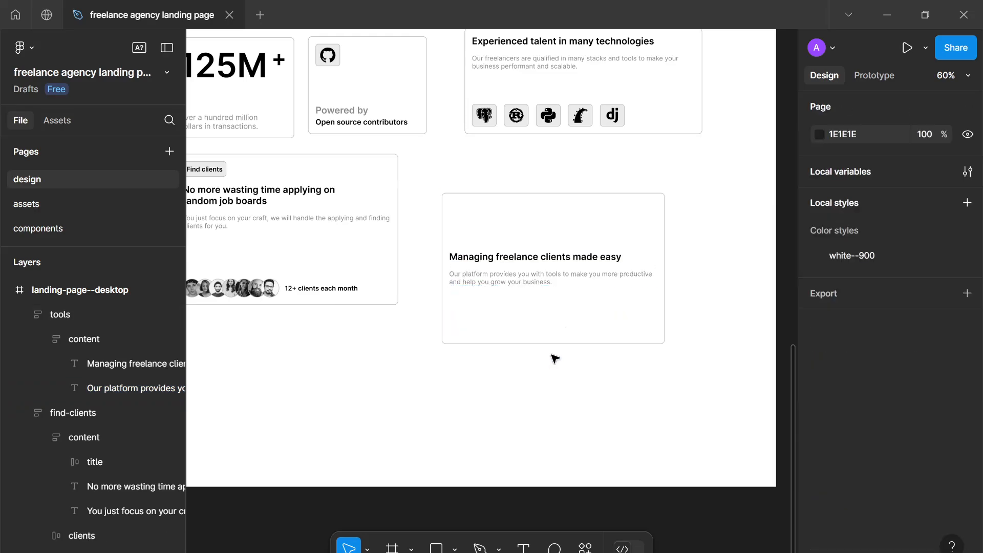
click(34, 200)
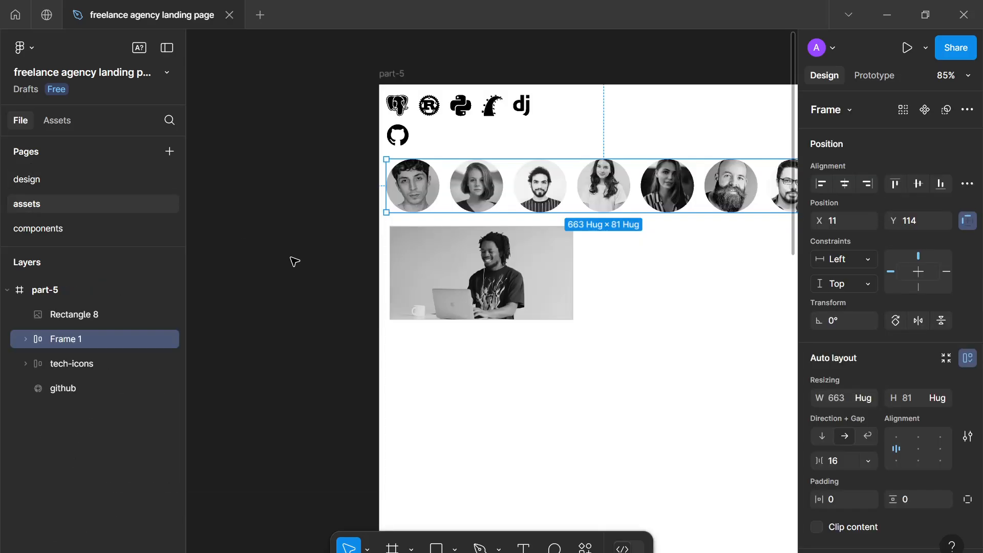
click(483, 290)
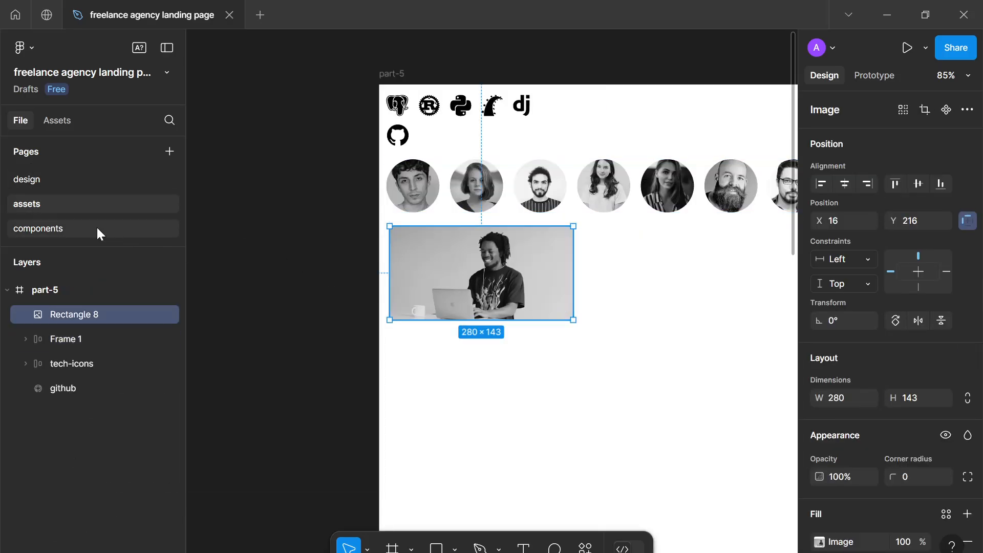
scroll(459, 317, up, 8)
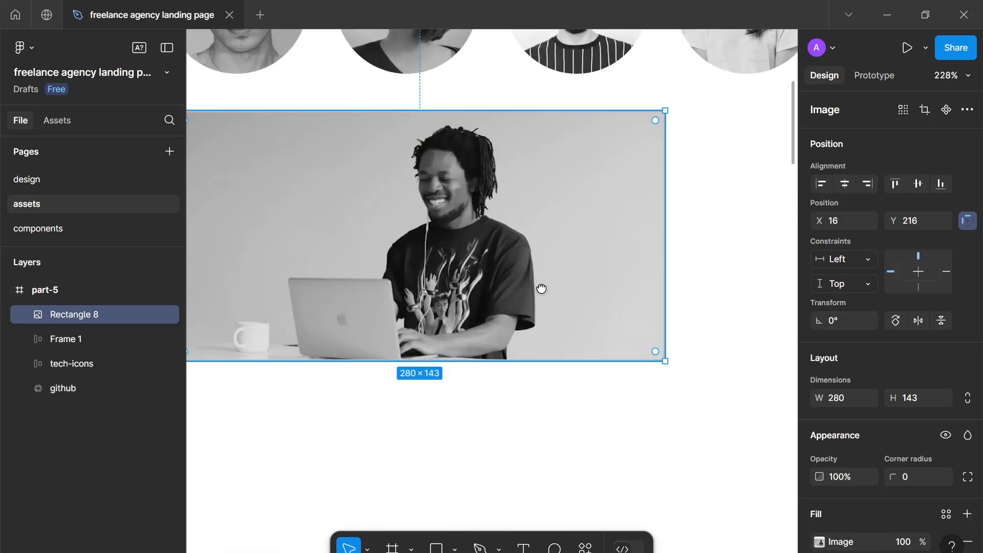
scroll(533, 340, up, 1)
scroll(533, 340, down, 1)
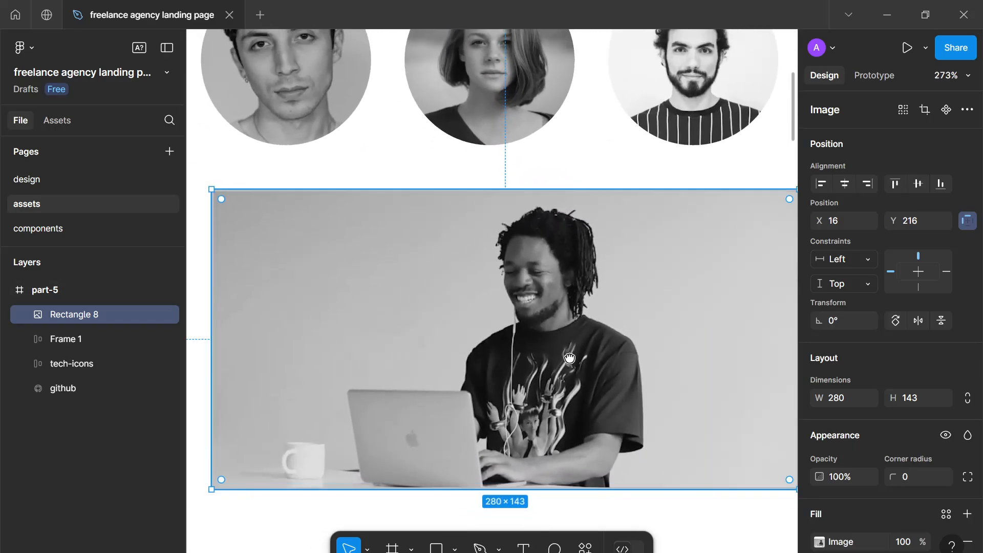
scroll(533, 340, up, 1)
scroll(305, 91, up, 2)
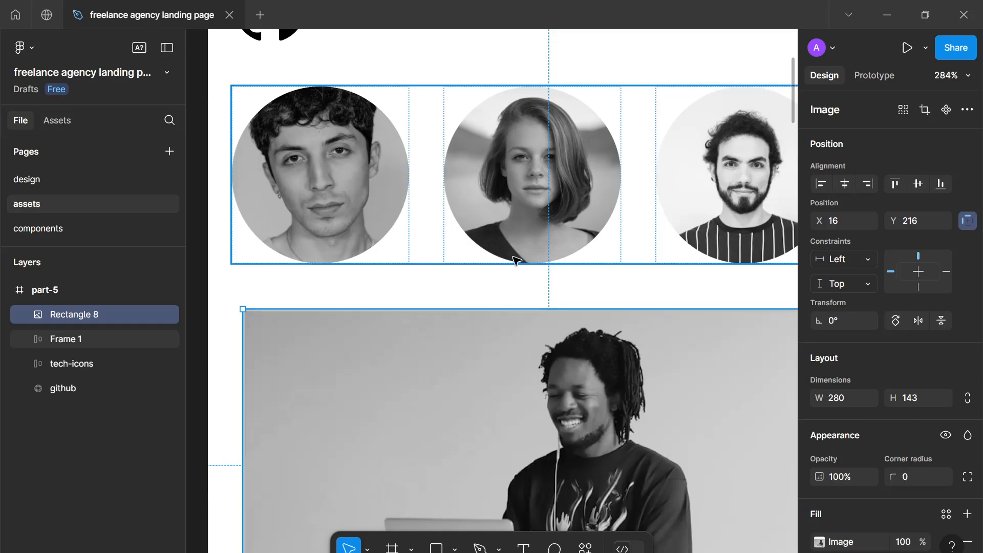
scroll(522, 286, down, 4)
drag(593, 284, 533, 300)
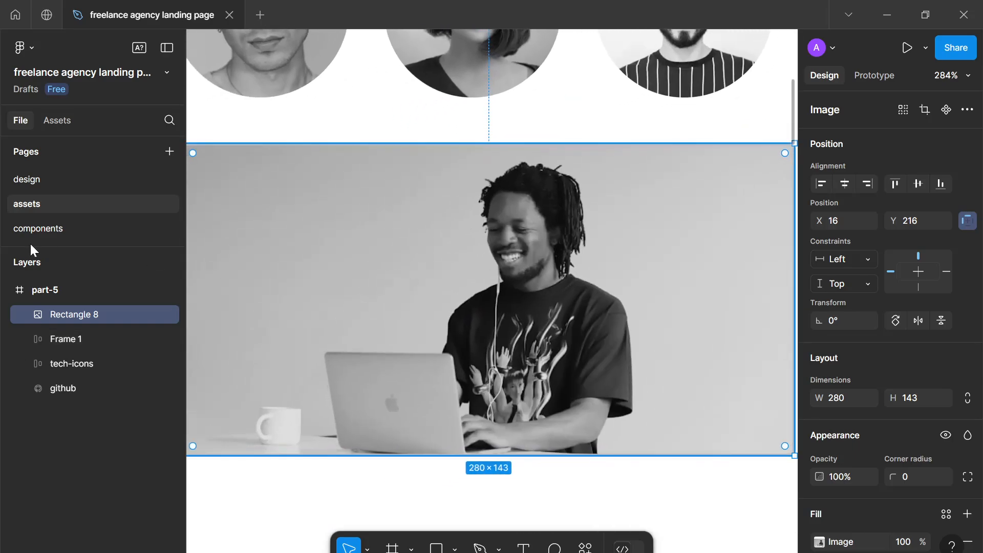
click(66, 182)
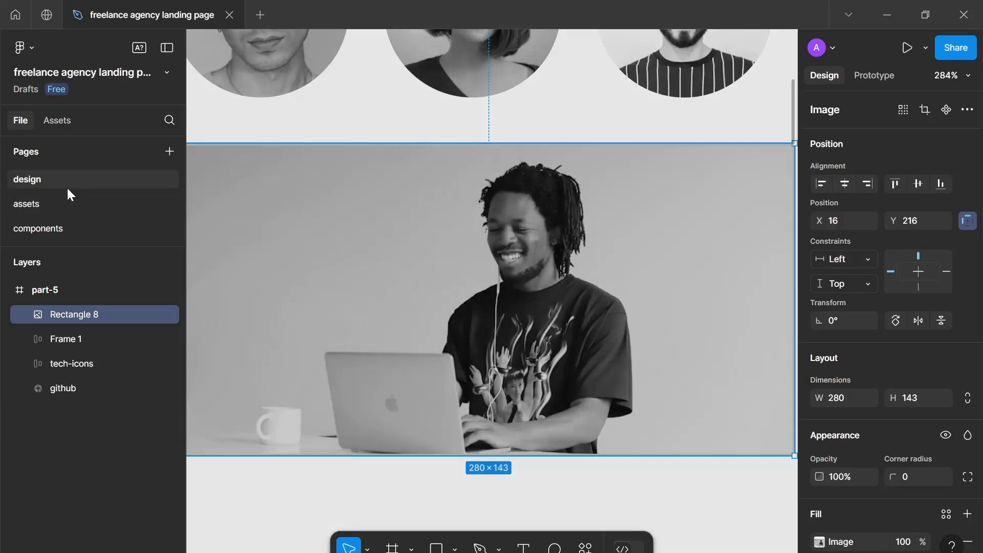
click(499, 304)
key(ctrl+v)
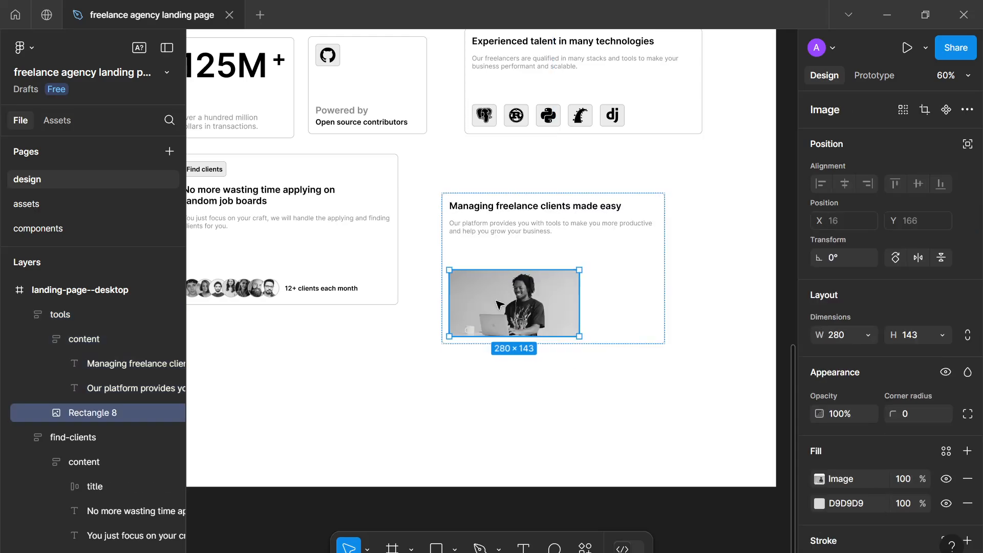
Switch the tools card's auto layout to horizontal and widen the card to about 789, keeping its width fixed.
key(Escape)
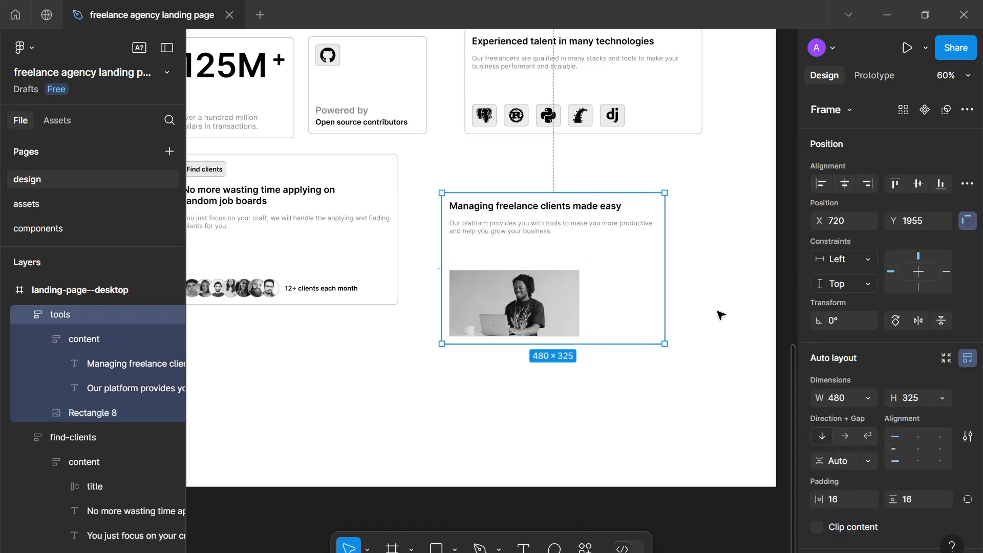
click(845, 436)
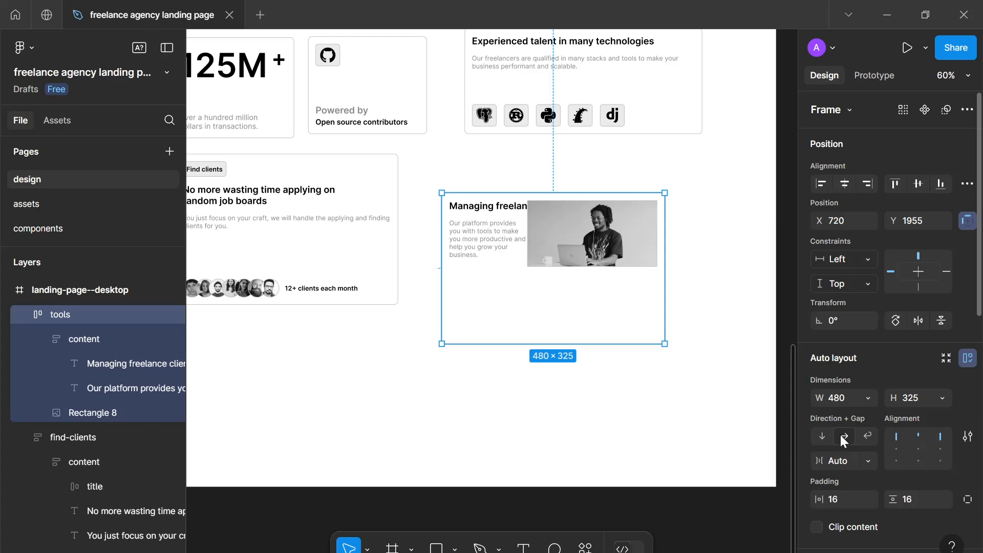
drag(590, 313, 548, 389)
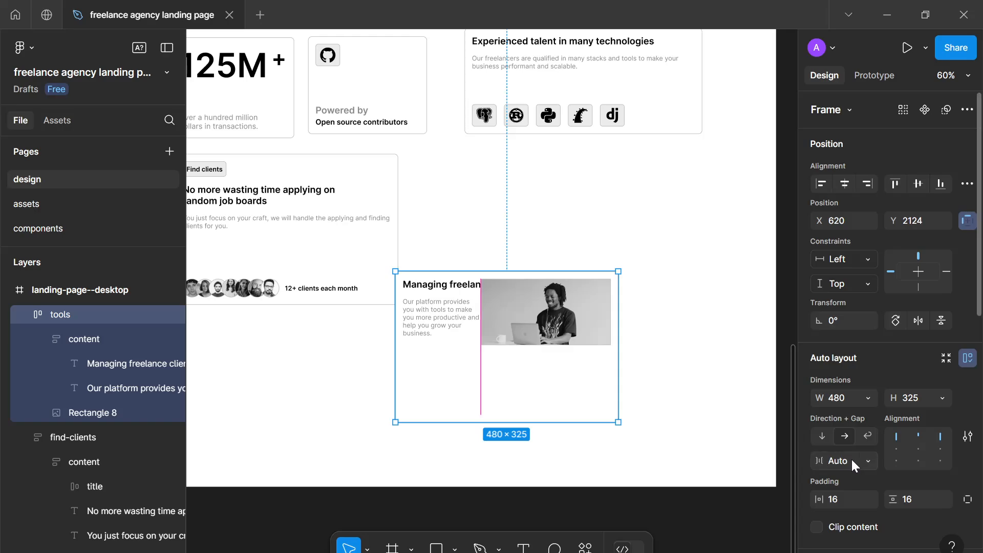
click(862, 394)
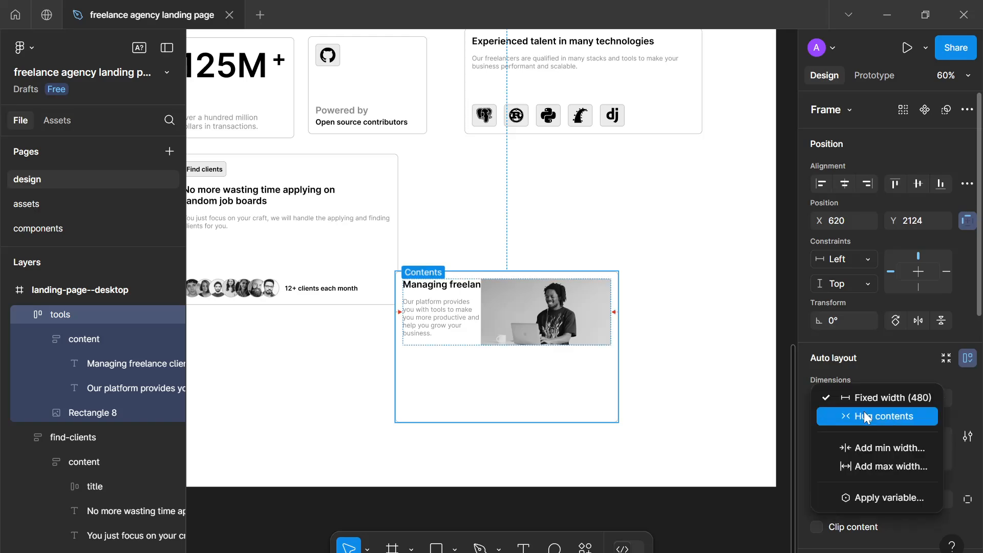
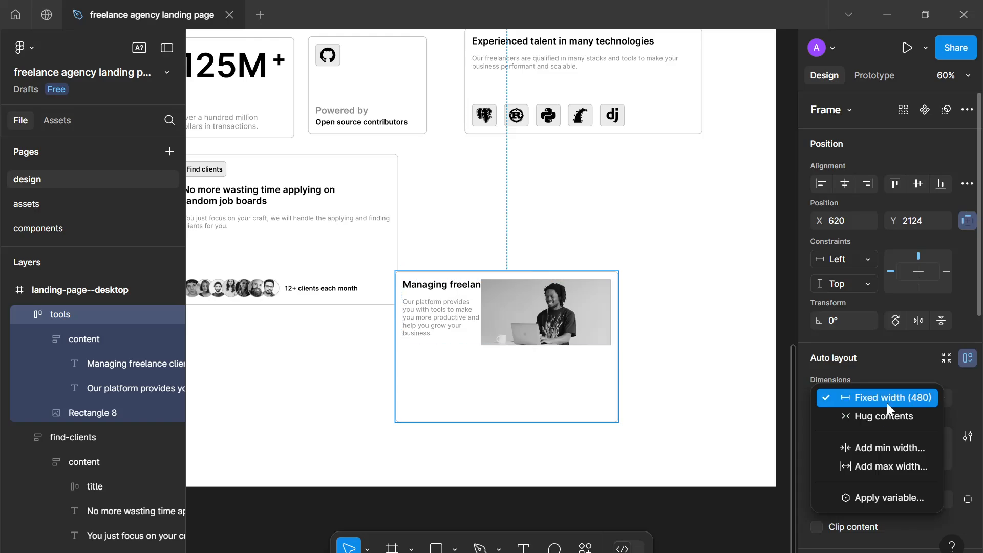
click(887, 403)
drag(633, 327, 763, 334)
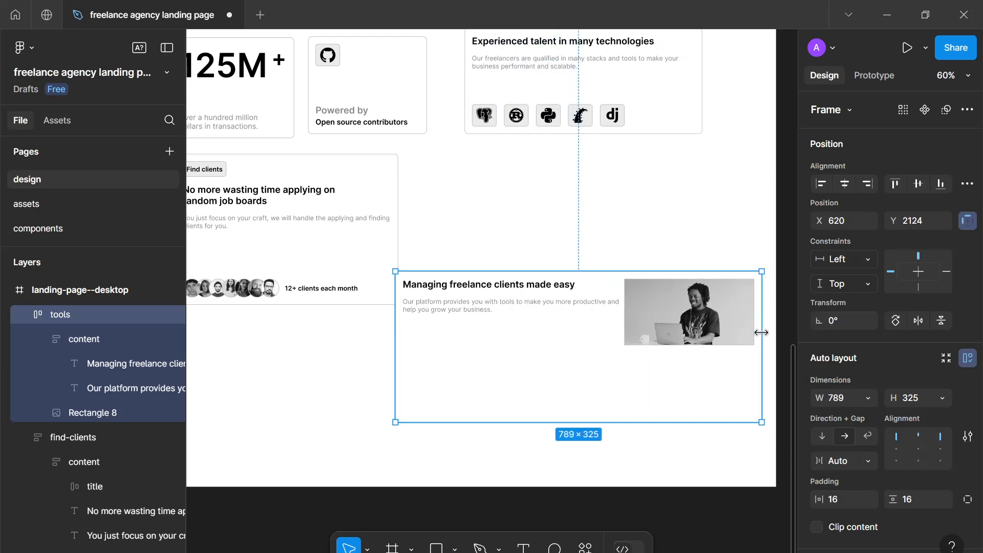
Set the tools card's height to hug its contents and move the card to about X 474, Y 2239.
click(942, 398)
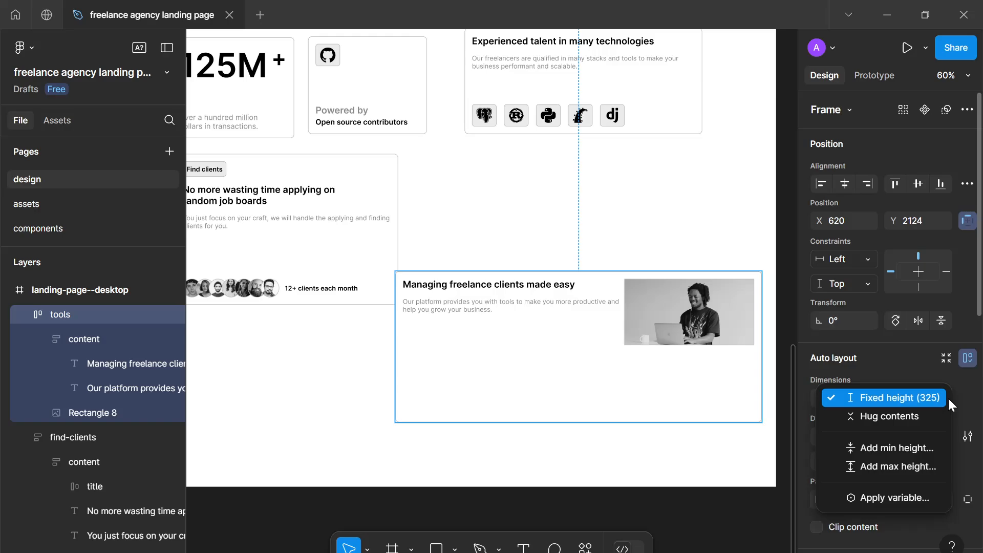
click(877, 417)
drag(556, 318, 489, 369)
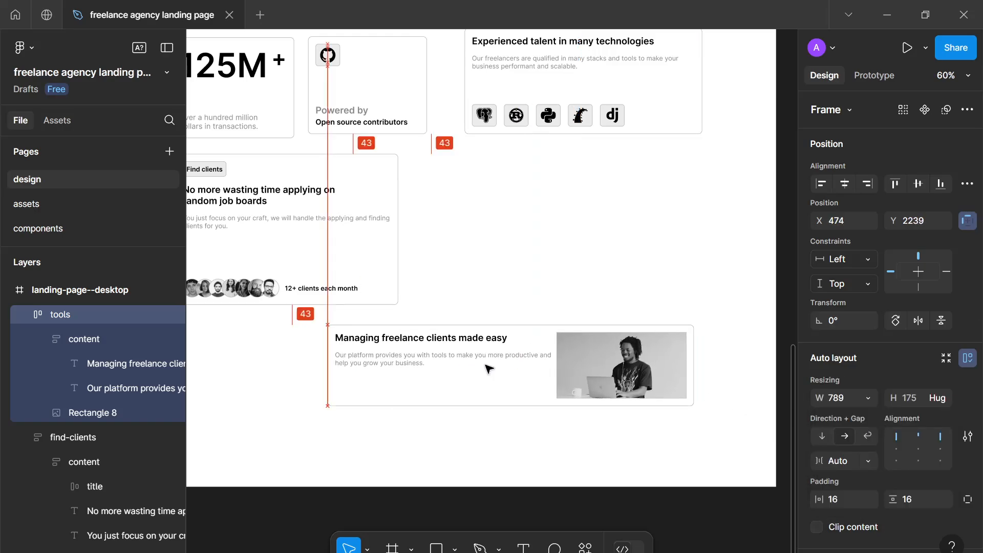
Narrow the tools card's content frame to a fixed width of about 353, leaving space before the photo.
scroll(514, 425, up, 3)
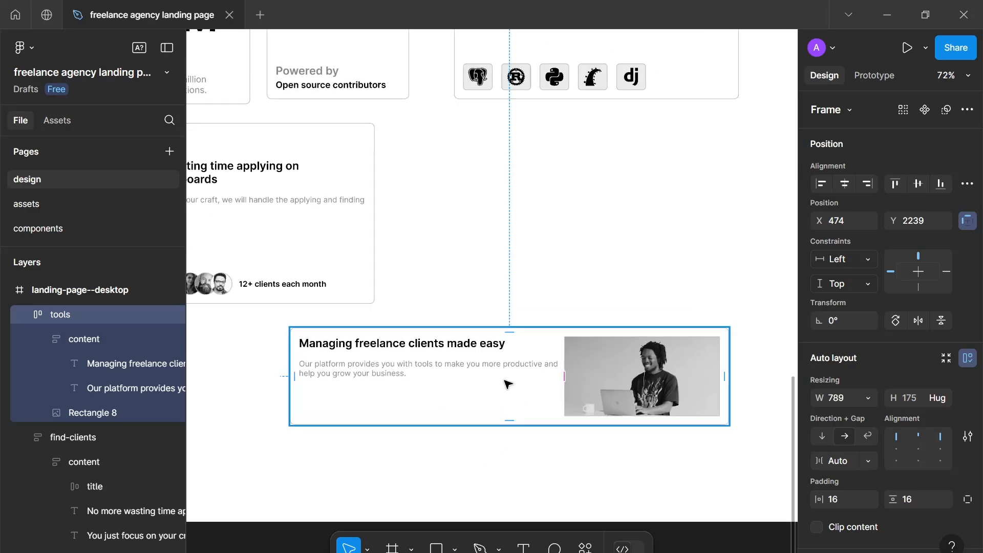
click(501, 373)
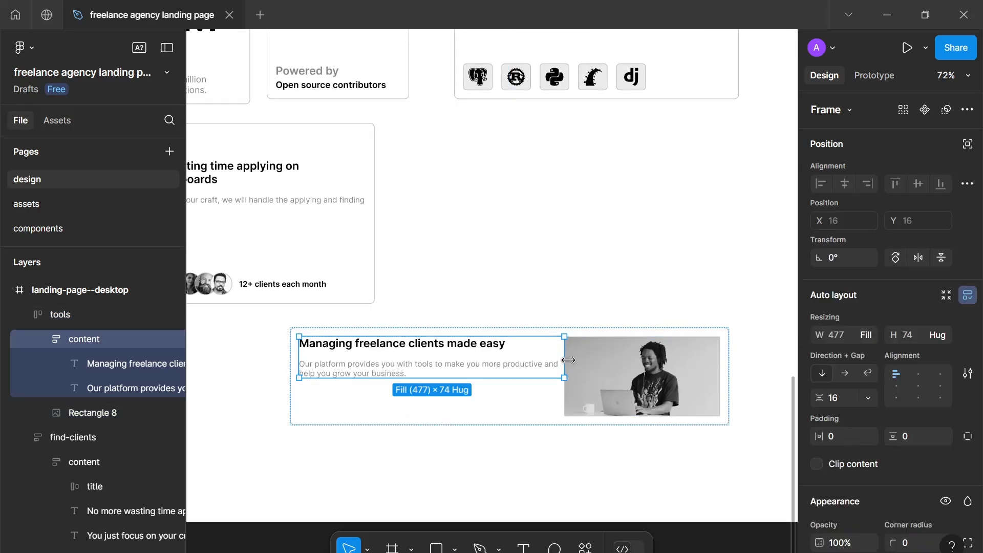
drag(568, 359, 498, 360)
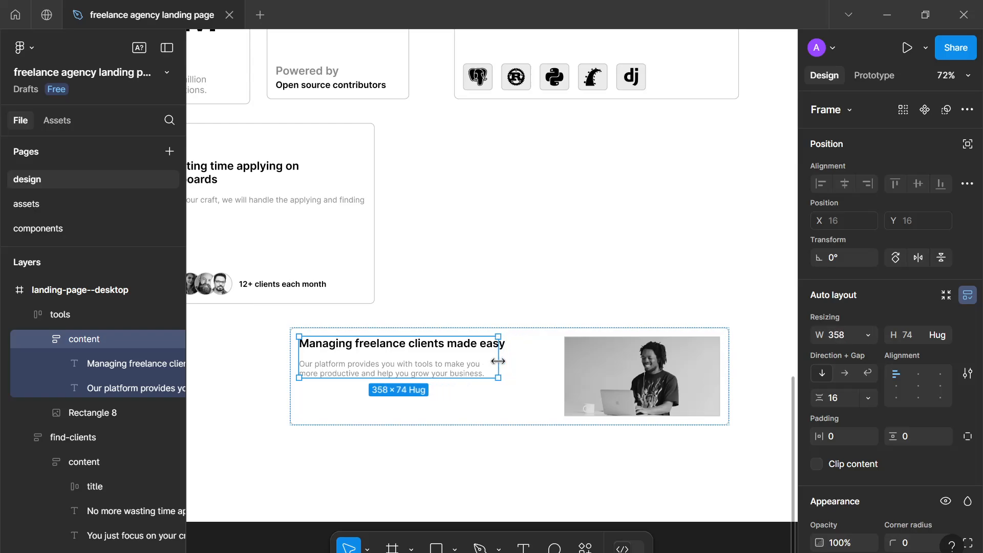
Set the width of the "Managing freelance clients made easy" heading to fill its container.
click(460, 349)
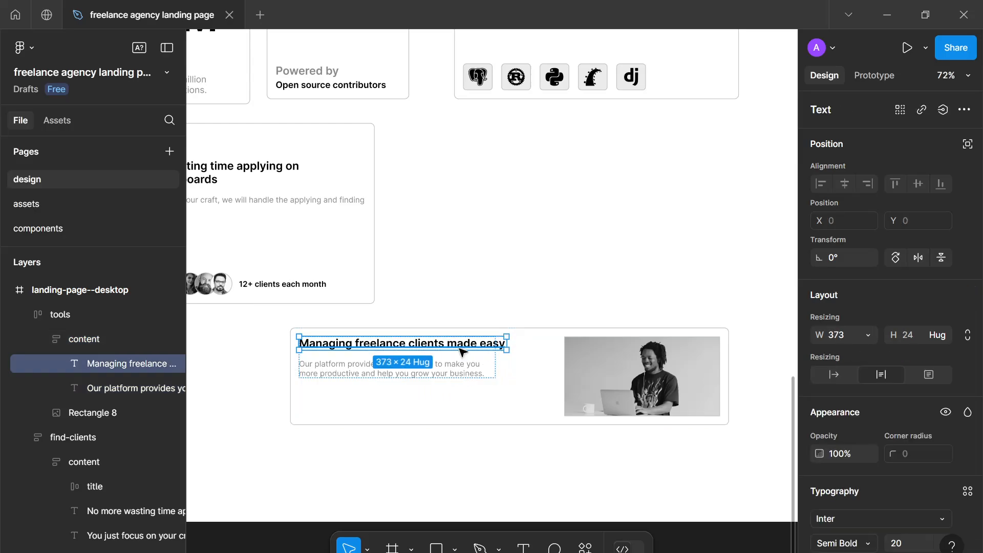
scroll(880, 461, down, 3)
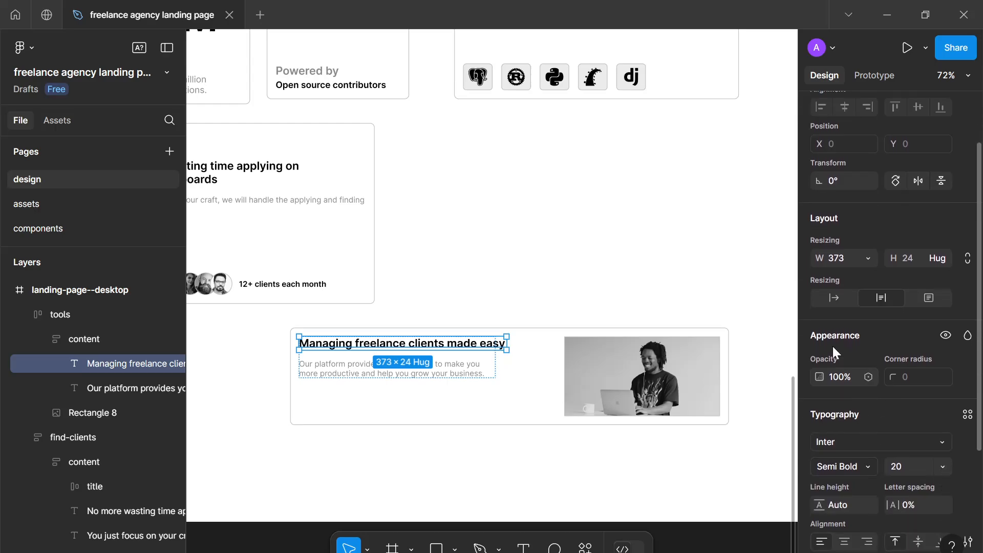
click(866, 259)
click(870, 272)
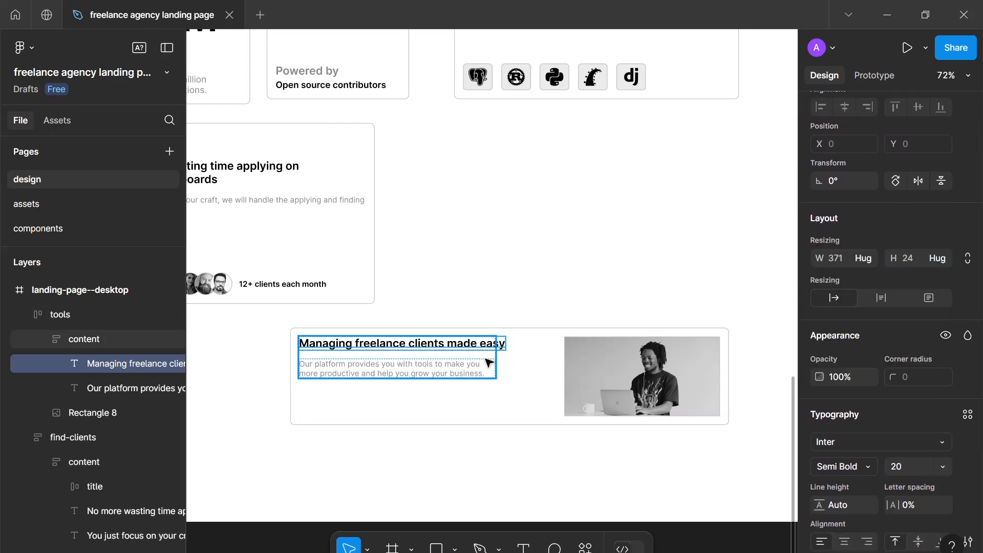
click(863, 258)
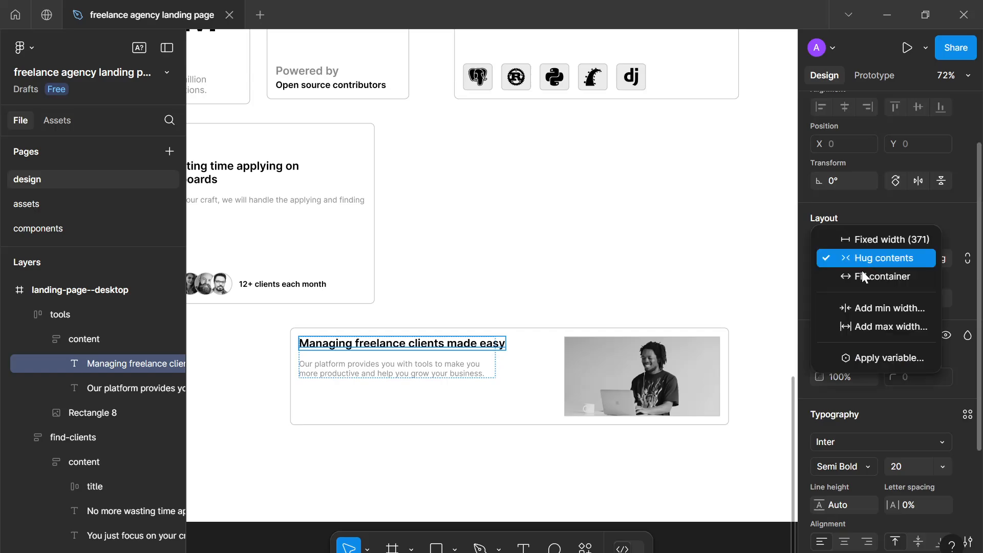
click(865, 277)
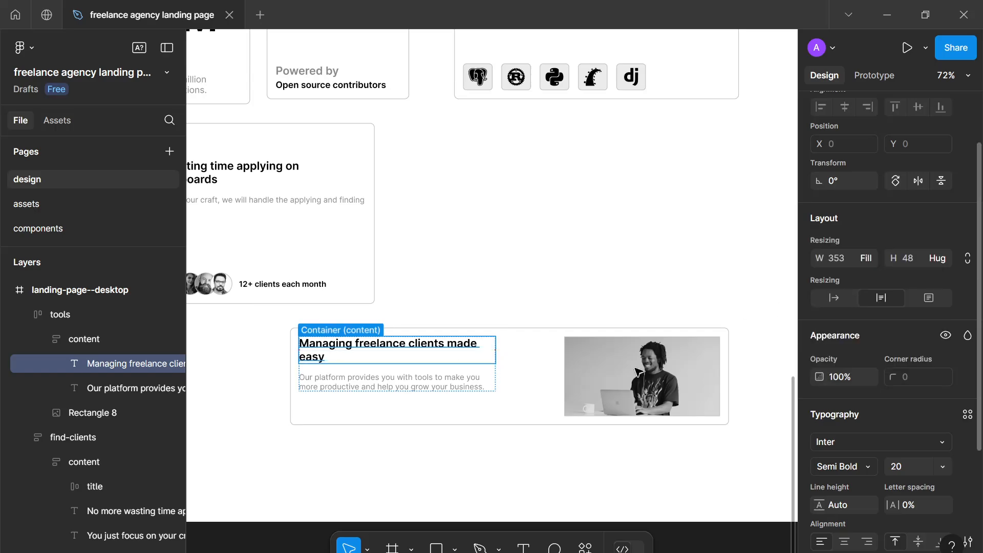
click(554, 427)
scroll(554, 430, down, 4)
click(555, 441)
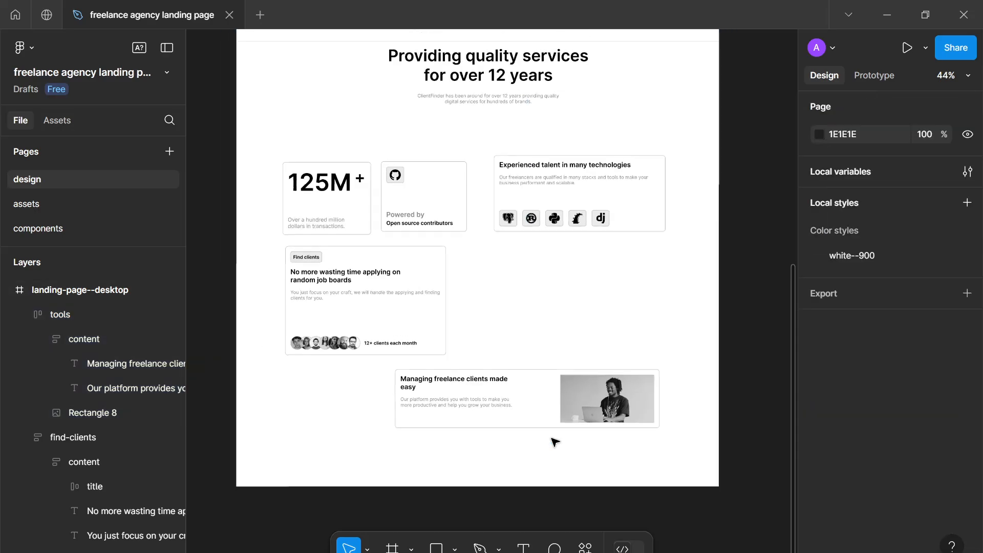
Widen the tools card's content frame slightly so the "Managing freelance clients made easy" heading fits on one line.
click(511, 409)
double_click(462, 404)
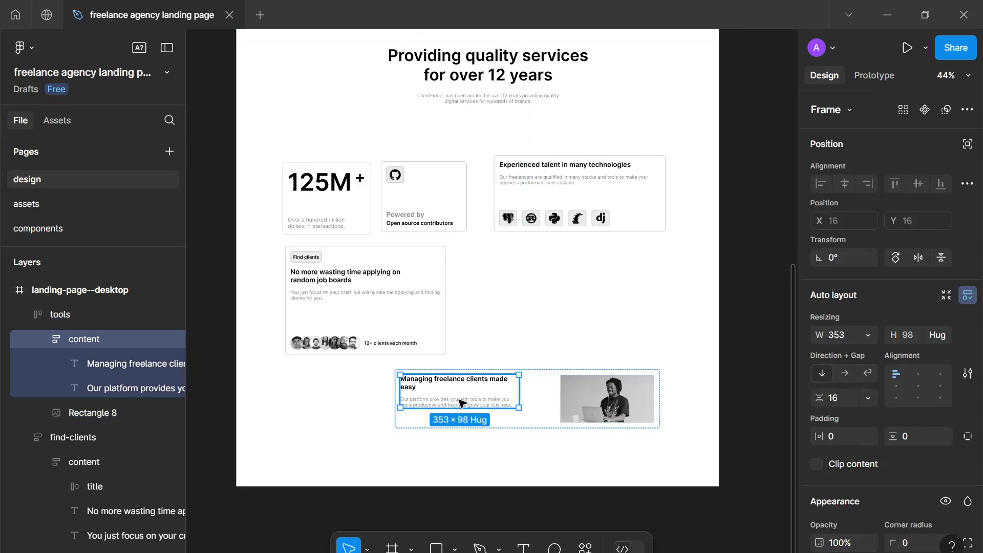
drag(519, 392, 531, 394)
click(521, 416)
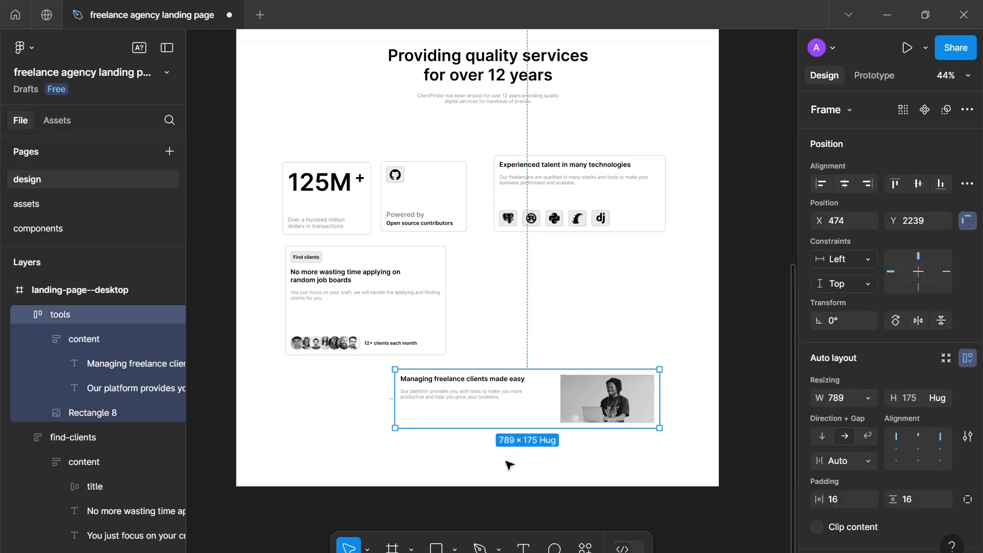
Move the tools card to about X 256, Y 2256 on the landing page.
click(503, 465)
scroll(501, 466, down, 1)
drag(501, 466, 475, 461)
scroll(484, 465, up, 5)
scroll(479, 462, down, 3)
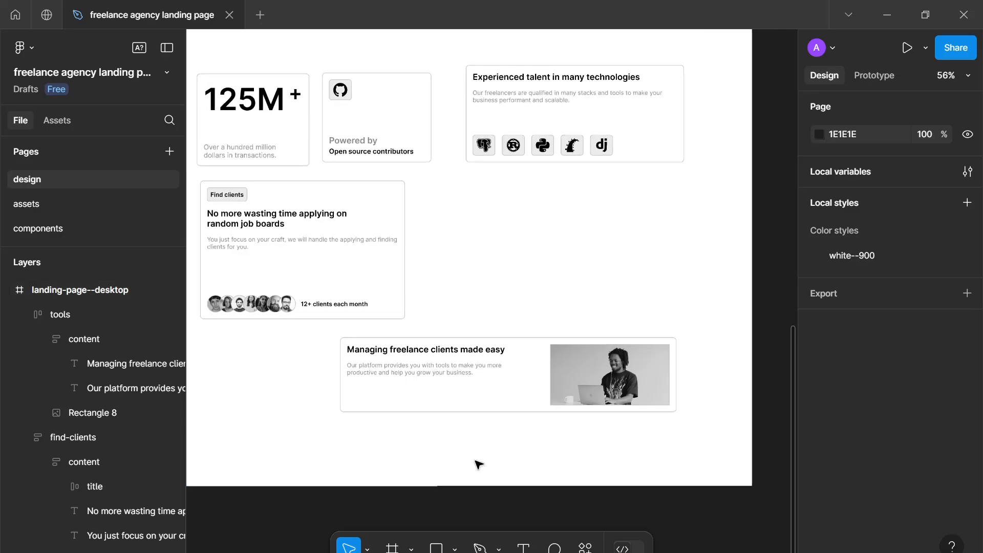
drag(593, 409, 518, 415)
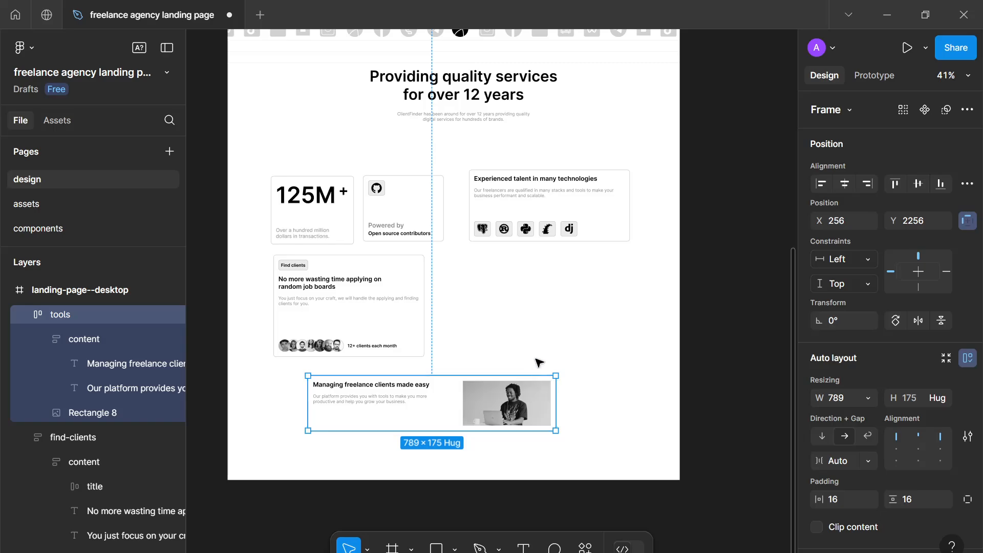
click(532, 364)
scroll(479, 382, up, 2)
scroll(480, 381, up, 4)
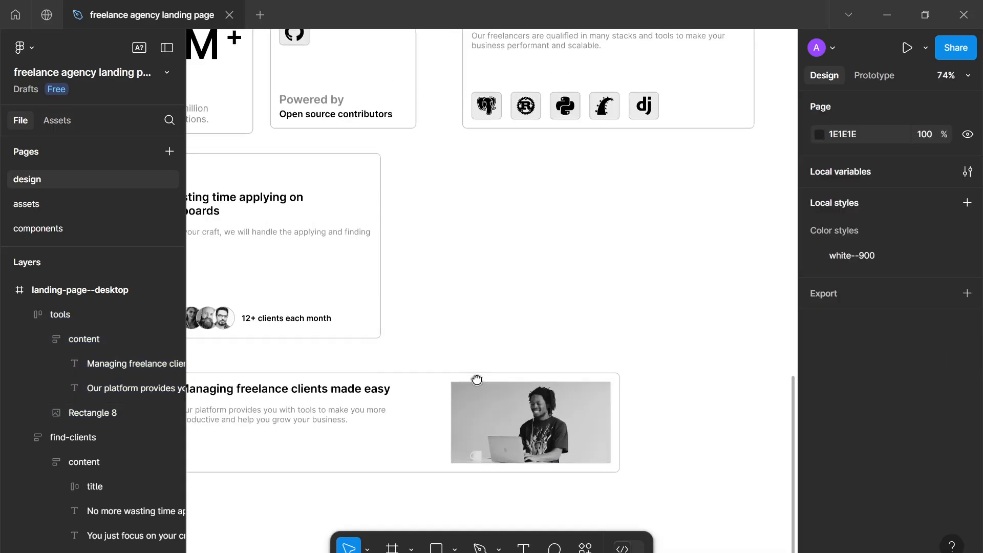
Remove the D9D9D9 fill and the BFBFBF stroke from the tools card's photo, keeping only its image fill.
drag(477, 380, 564, 338)
double_click(565, 388)
scroll(848, 392, down, 3)
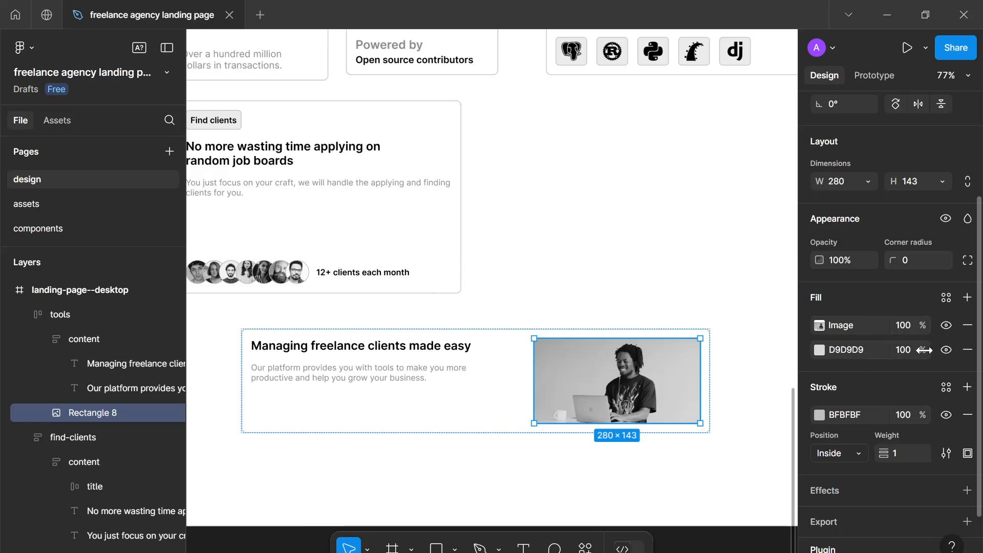
click(967, 351)
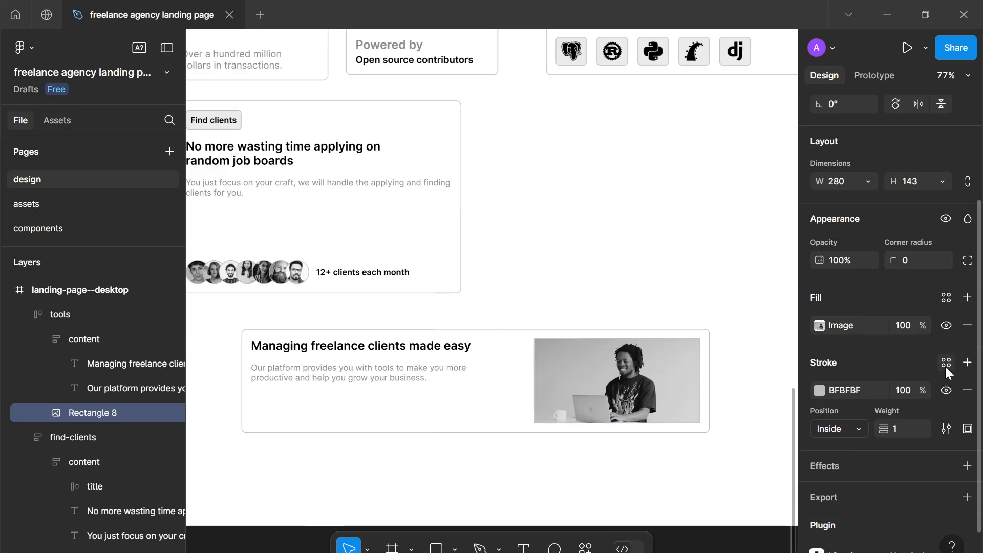
click(967, 392)
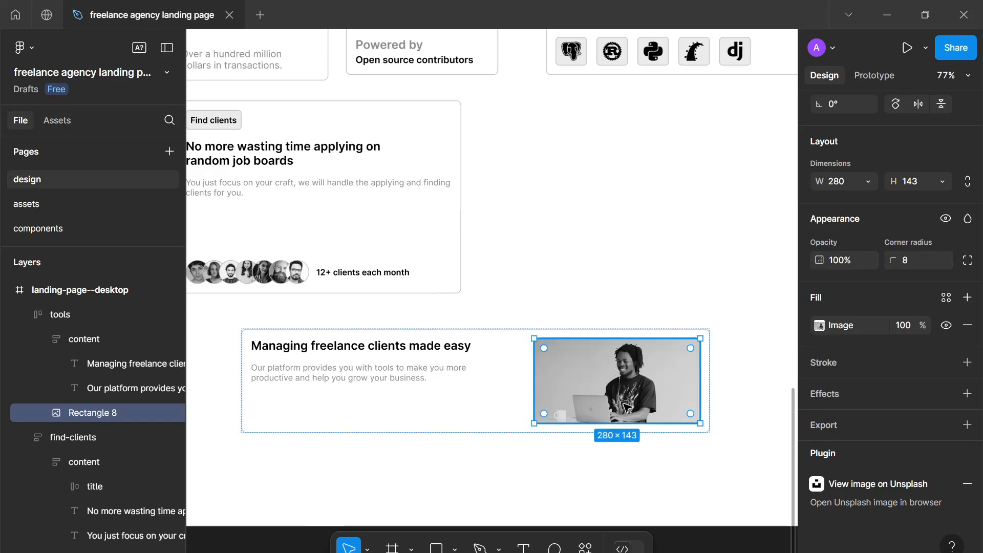
Set the corner radius of the tools card's photo to 6.
key(Down)
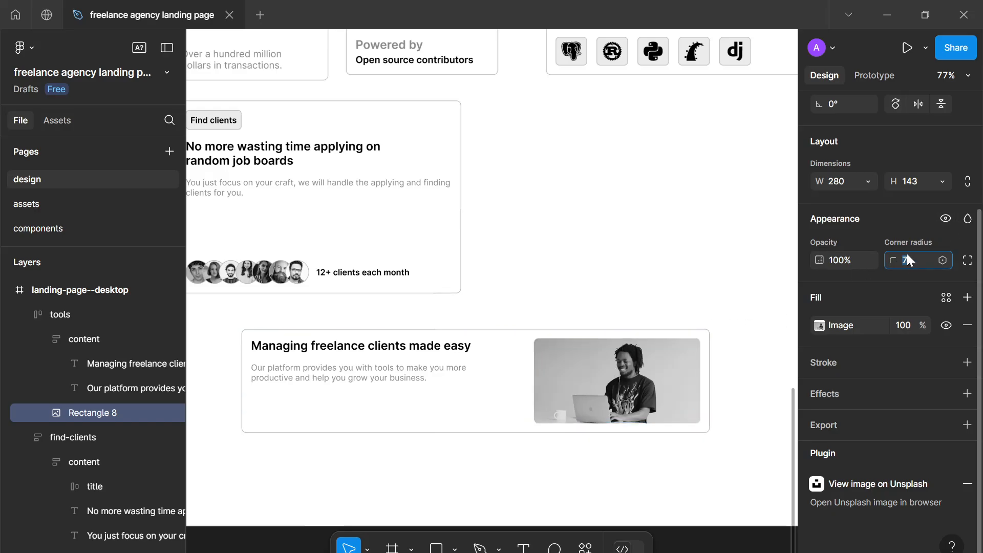
click(483, 322)
scroll(555, 287, down, 3)
drag(555, 287, 593, 307)
scroll(594, 308, down, 1)
scroll(595, 309, up, 3)
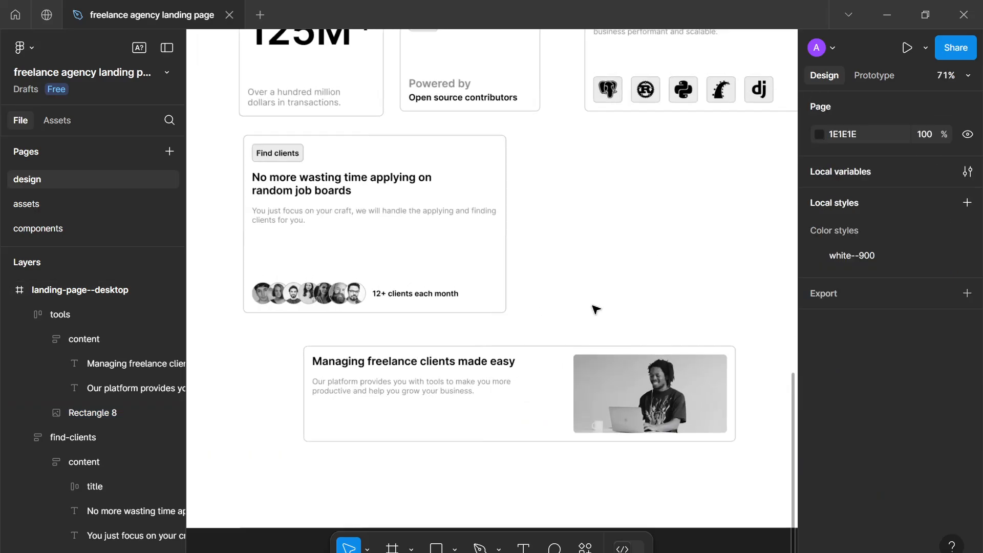
Move the tools card to about X 432, Y 2256.
scroll(594, 309, down, 4)
drag(563, 353, 609, 359)
scroll(461, 245, up, 1)
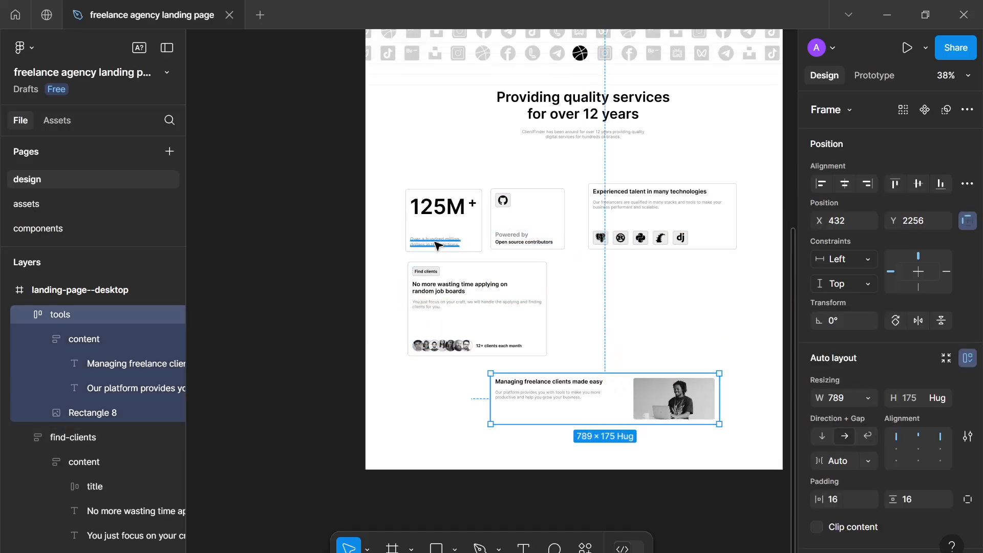
Examine the size, spacing and alignment of the service cards relative to the tools card.
scroll(438, 245, up, 3)
scroll(438, 244, down, 1)
scroll(439, 244, down, 2)
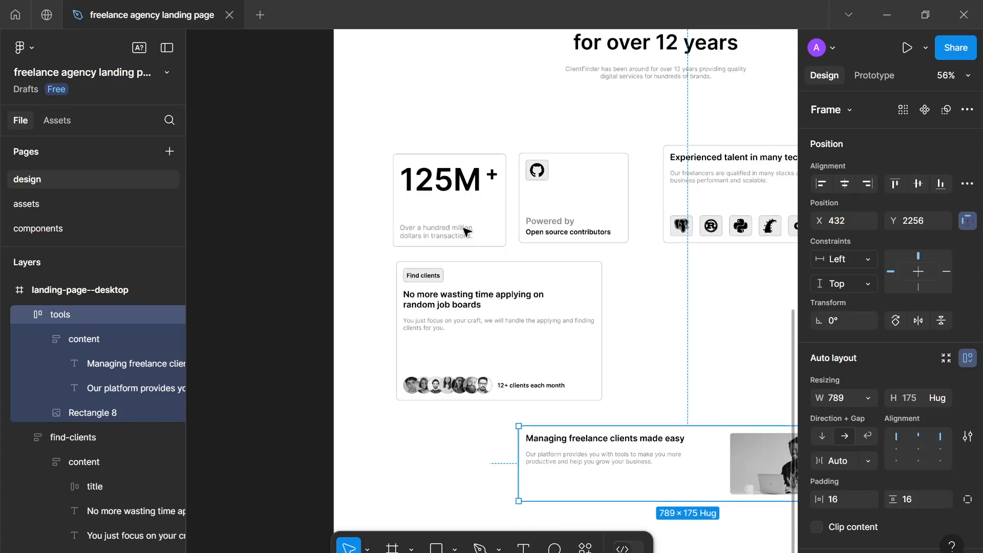
drag(476, 234, 459, 223)
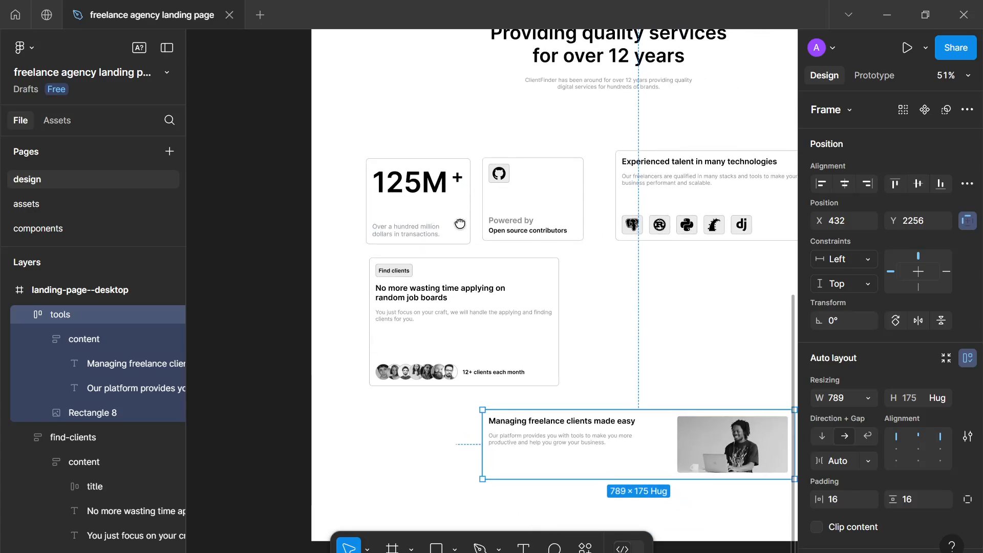
scroll(459, 230, down, 3)
drag(607, 235, 544, 275)
scroll(544, 276, up, 3)
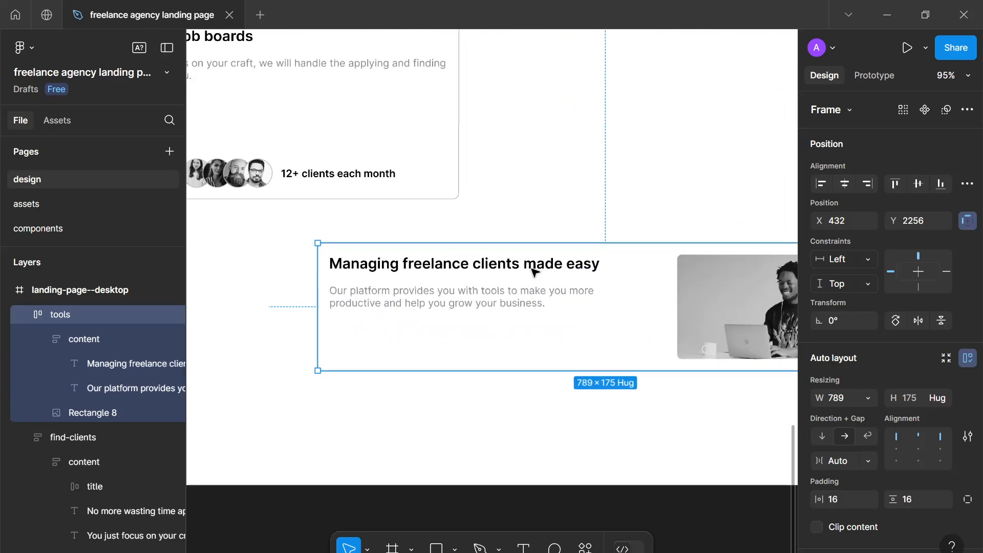
scroll(533, 272, down, 5)
scroll(500, 252, up, 4)
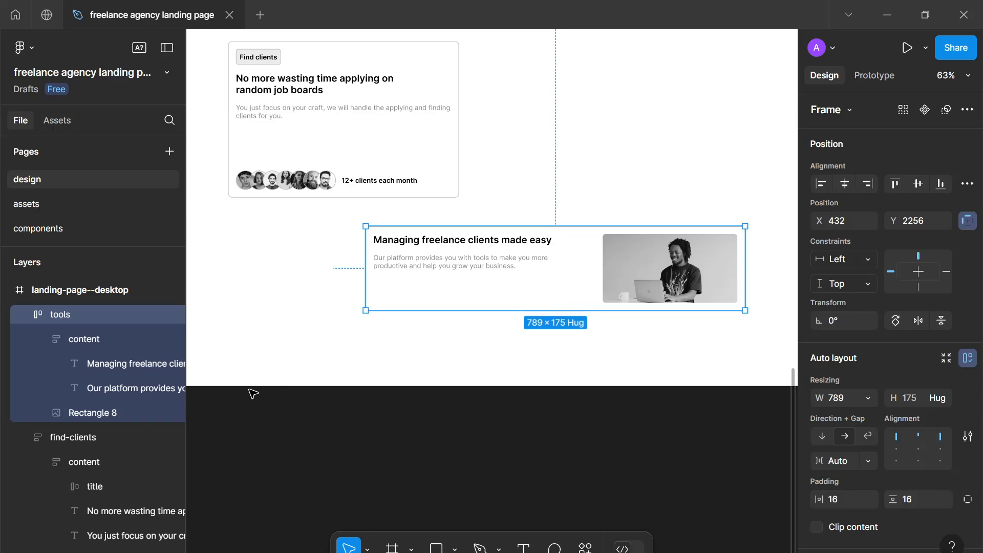
Rename the tools card's Rectangle 8 layer as "image".
double_click(116, 412)
text(image)
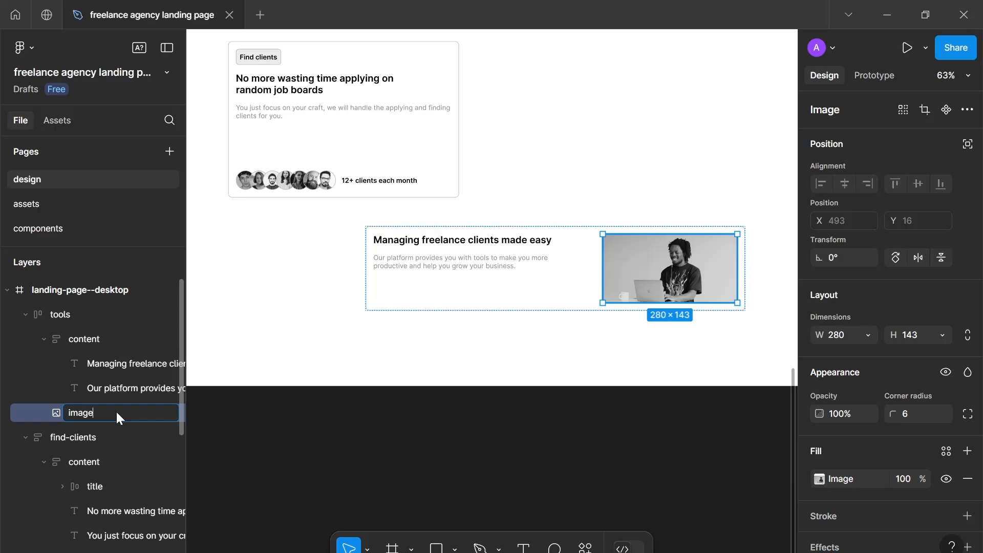
key(Return)
click(401, 357)
Review the landing page from the navbar and hero down through the trust section to the service cards.
scroll(402, 357, down, 5)
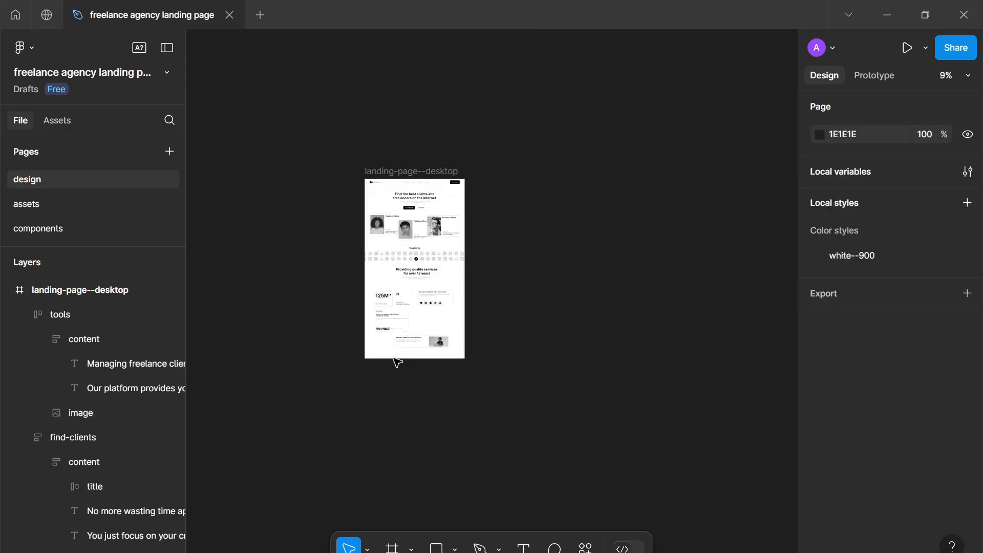
scroll(397, 362, up, 6)
scroll(380, 502, down, 3)
scroll(509, 413, up, 10)
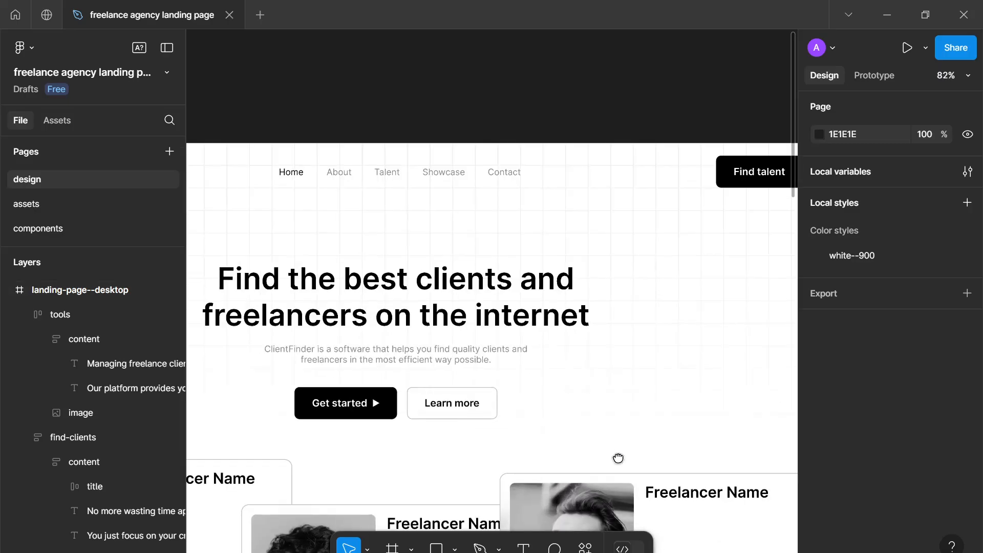
drag(618, 458, 734, 504)
scroll(734, 504, down, 1)
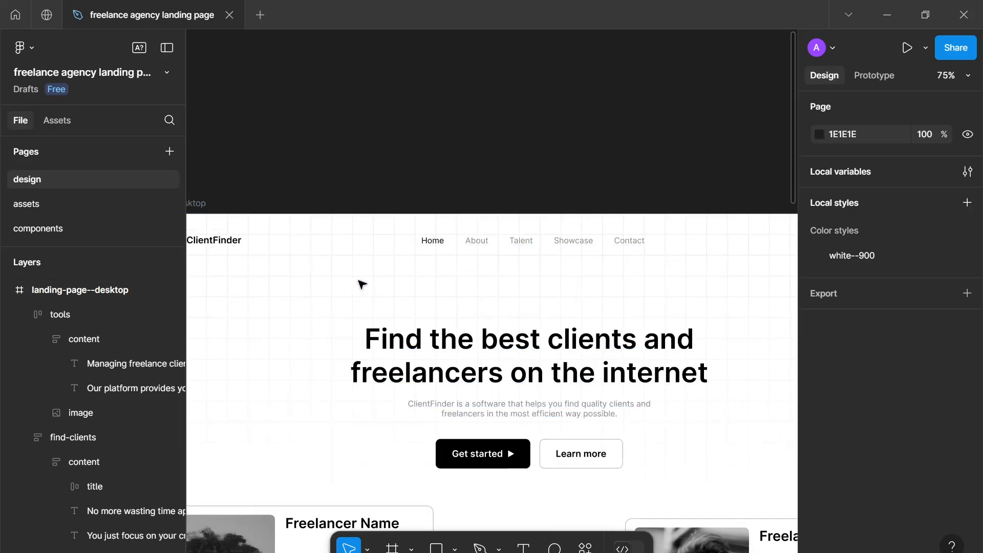
click(332, 336)
scroll(320, 324, down, 10)
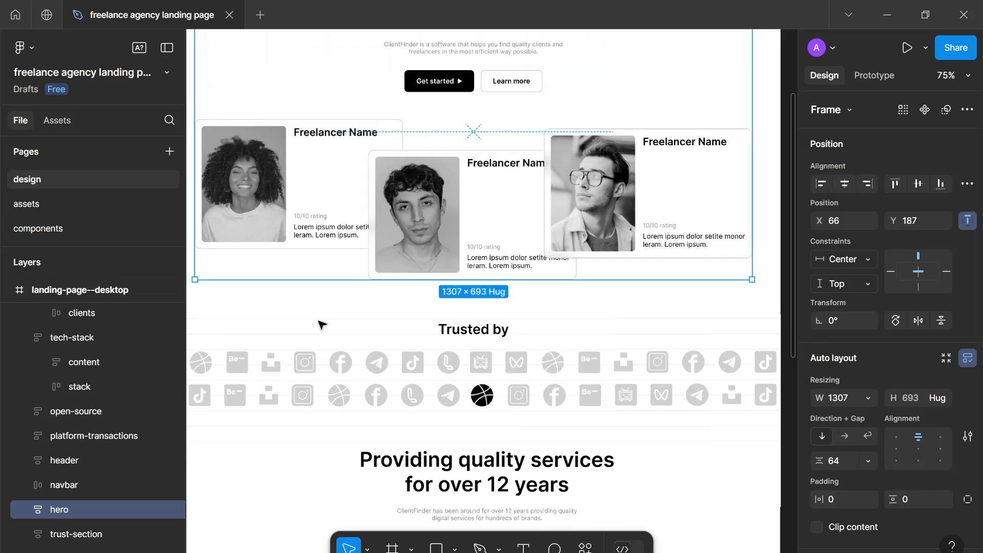
scroll(338, 313, down, 2)
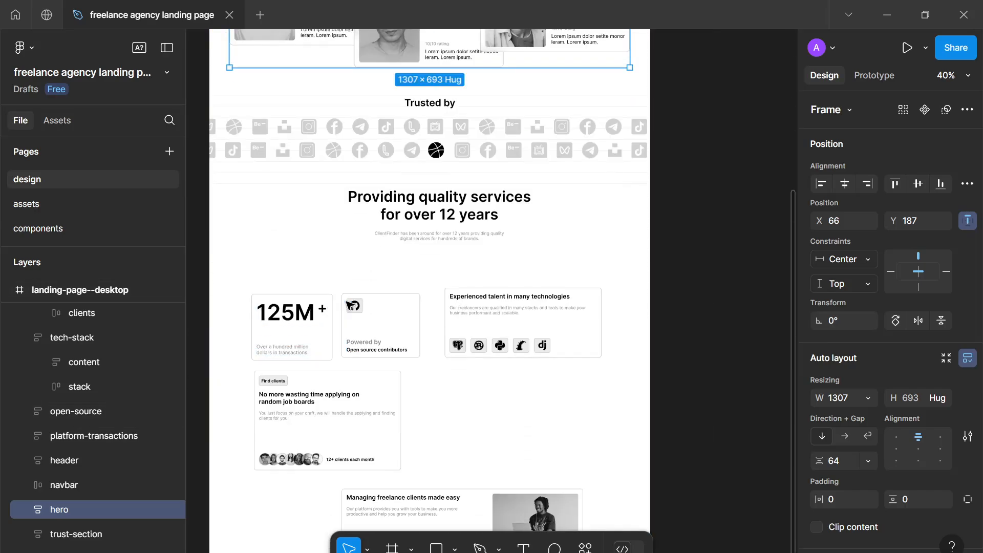
scroll(337, 307, down, 5)
drag(369, 307, 411, 266)
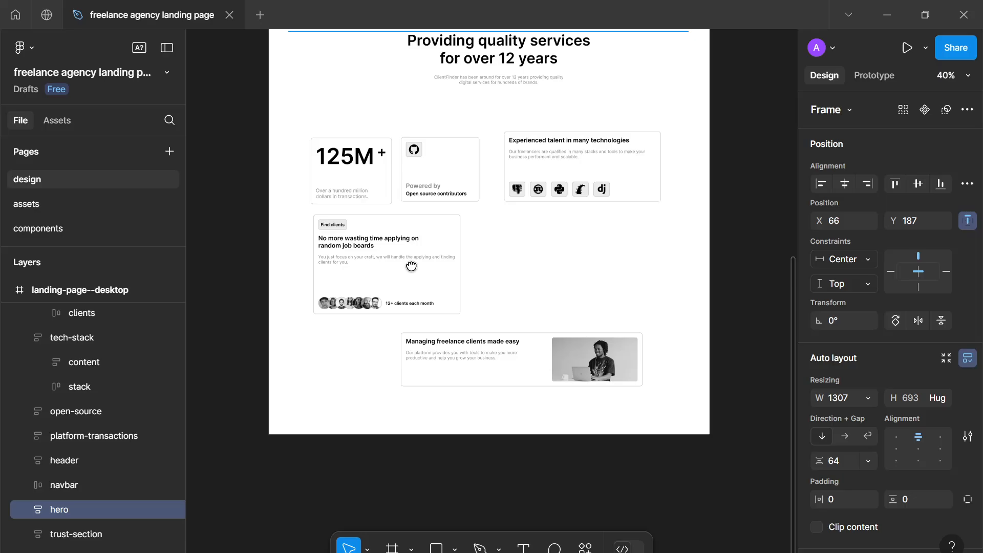
Move the tools card to about X 311, Y 2253, beneath the find-clients card.
click(609, 295)
drag(552, 359, 488, 377)
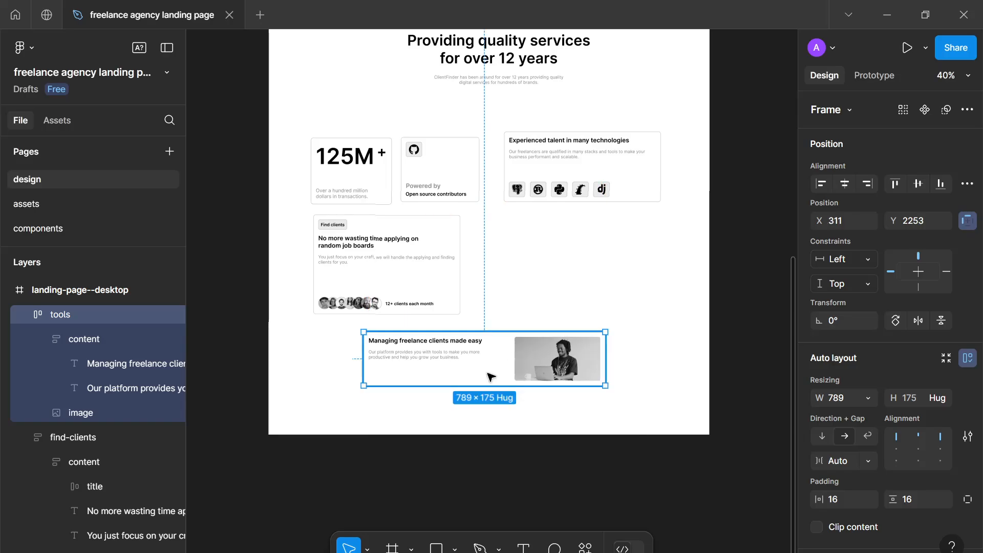
click(454, 419)
scroll(454, 417, up, 5)
scroll(454, 417, down, 1)
drag(452, 413, 470, 426)
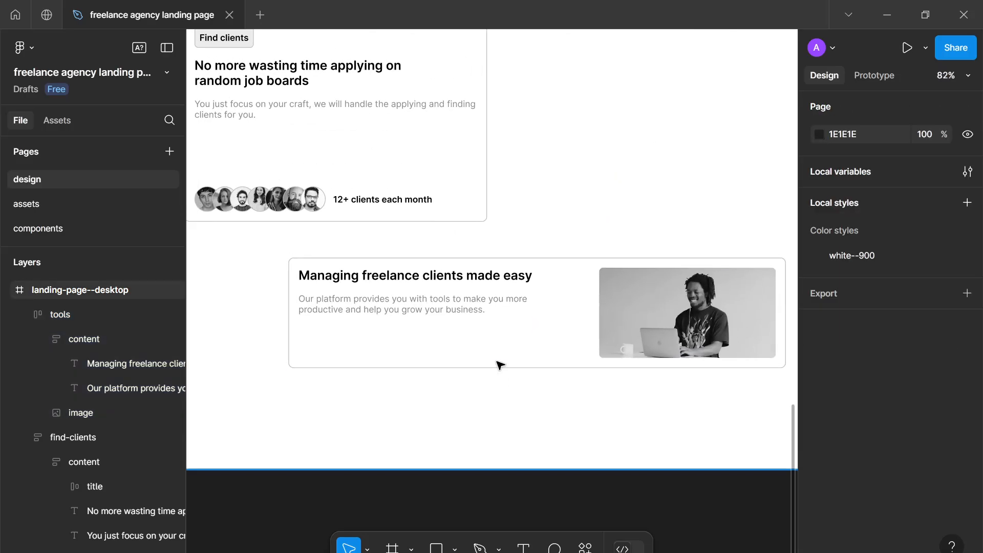
Duplicate the hero-grid-system--accent group from the hero background.
scroll(498, 362, down, 5)
scroll(504, 338, down, 3)
scroll(509, 322, up, 8)
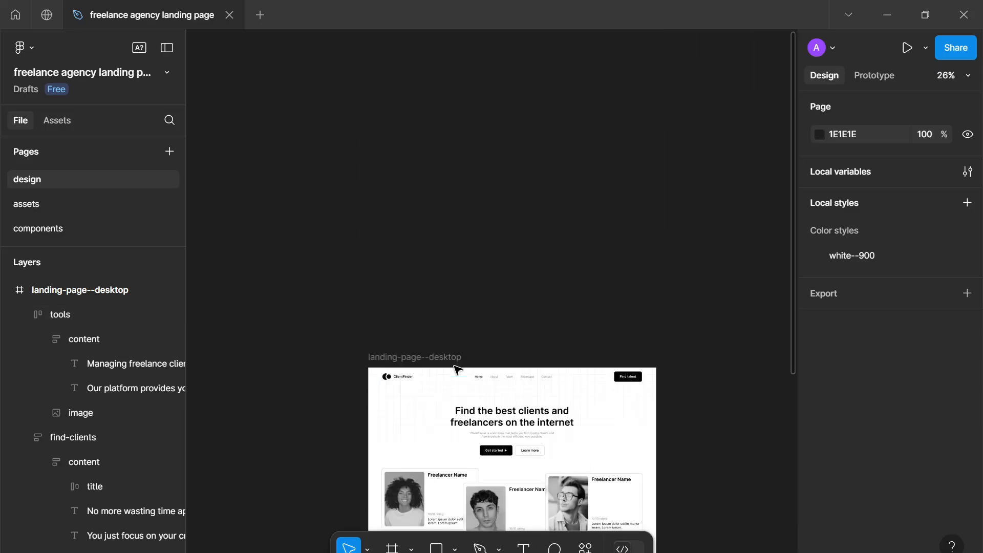
click(421, 347)
scroll(89, 413, down, 5)
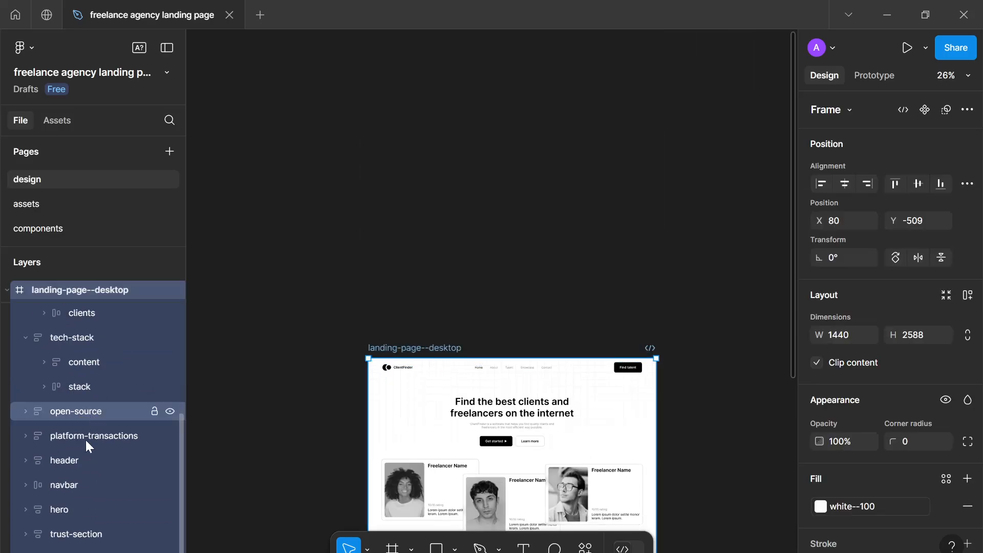
click(98, 541)
click(111, 550)
scroll(380, 393, down, 2)
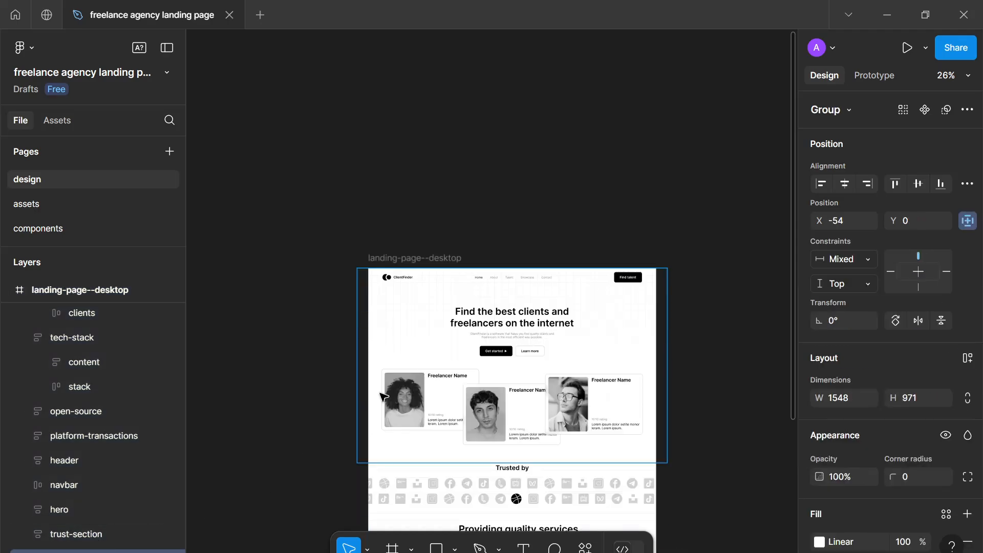
scroll(380, 393, down, 4)
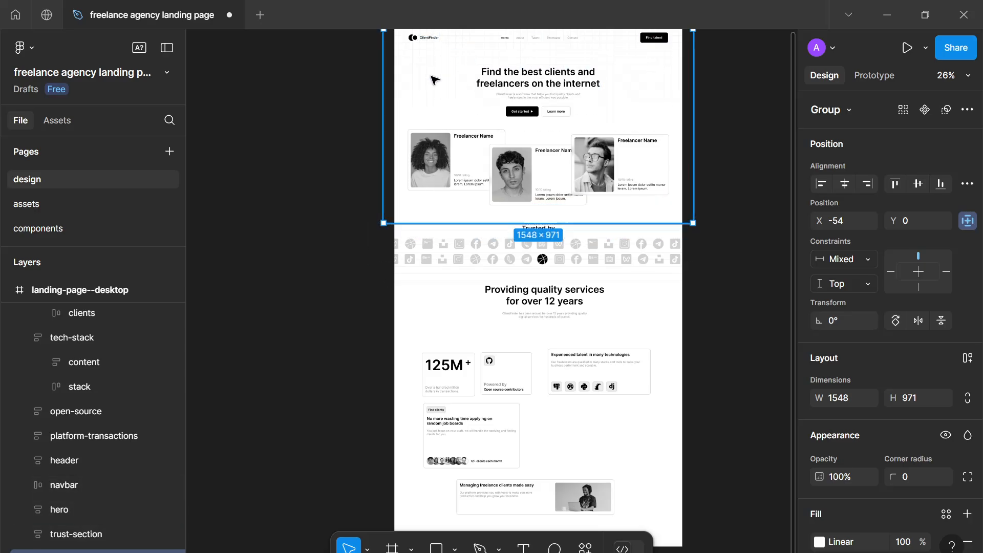
Move the duplicated grid accent down behind the service cards, to about X -31, Y 1452.
drag(397, 131, 396, 358)
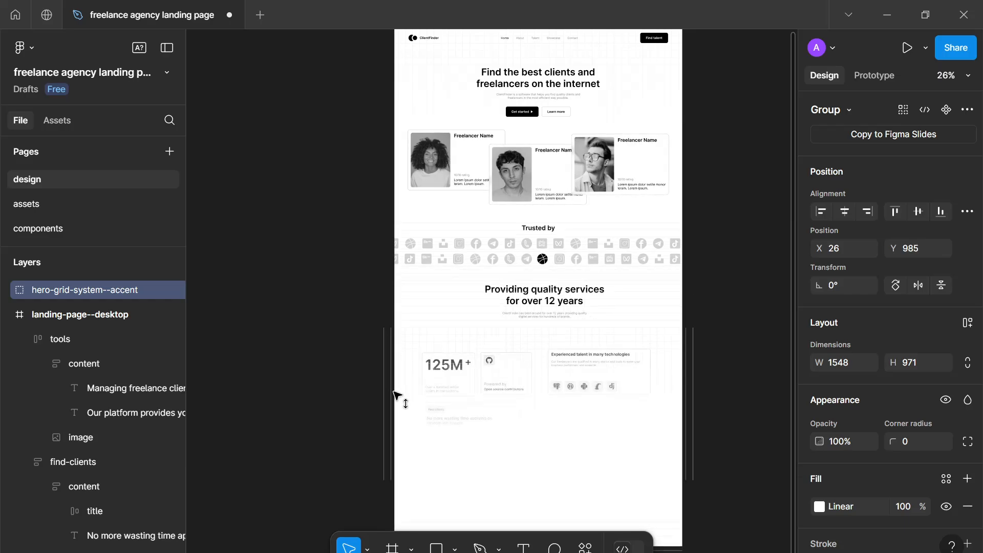
drag(394, 421, 396, 430)
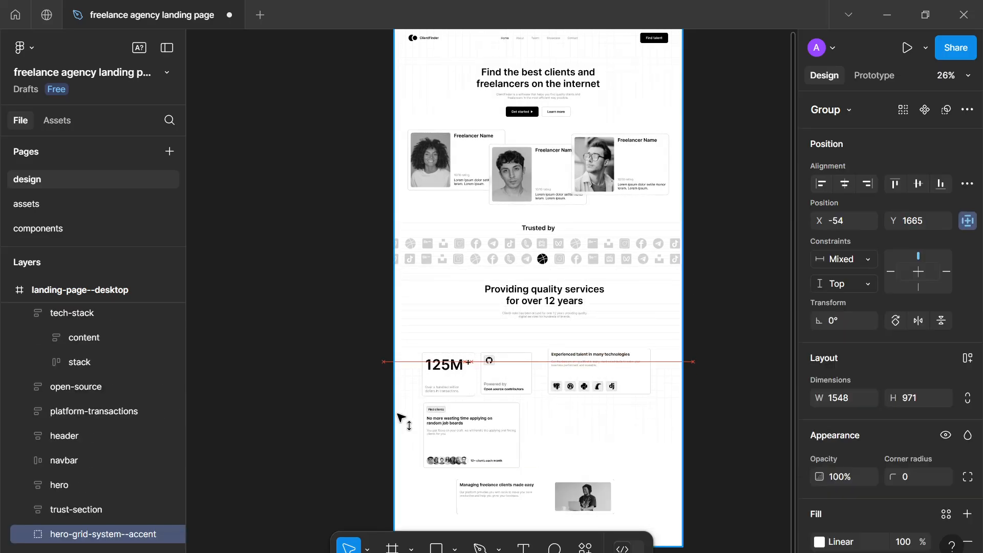
drag(404, 381, 408, 380)
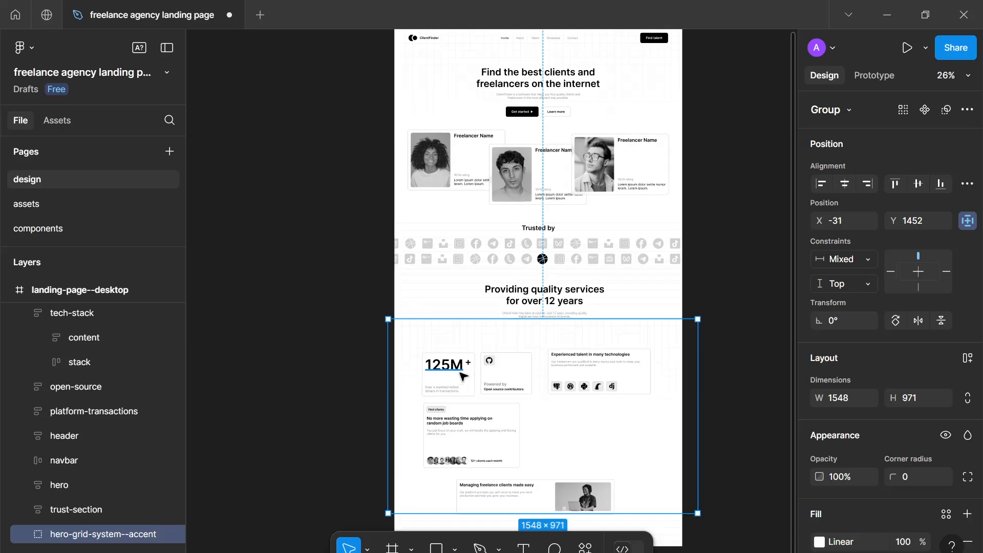
scroll(461, 377, up, 5)
drag(427, 332, 379, 10)
scroll(375, 49, down, 1)
drag(382, 172, 334, 319)
scroll(314, 294, down, 1)
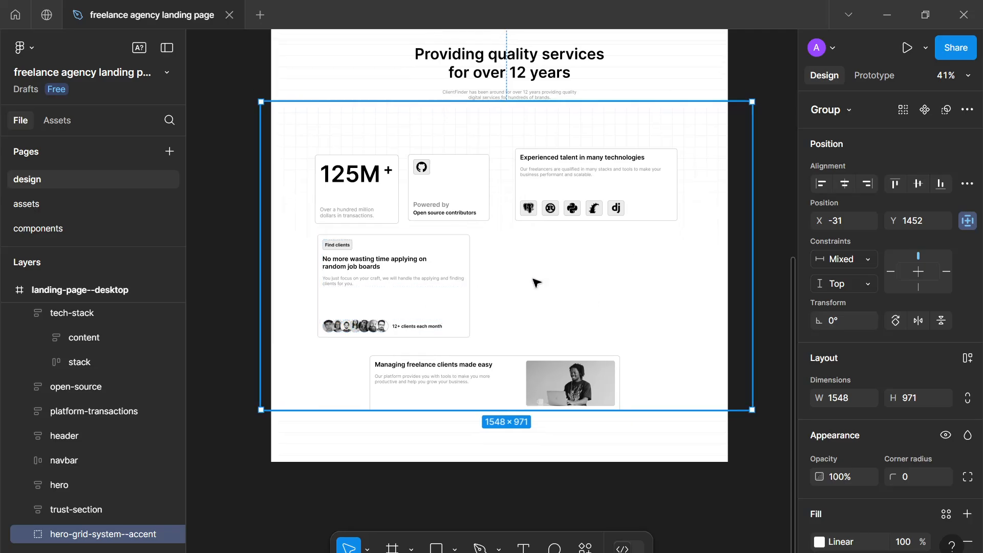
Adjust the duplicated grid accent's position to about X 21, Y 1331, so it starts behind the services heading.
drag(533, 281, 542, 236)
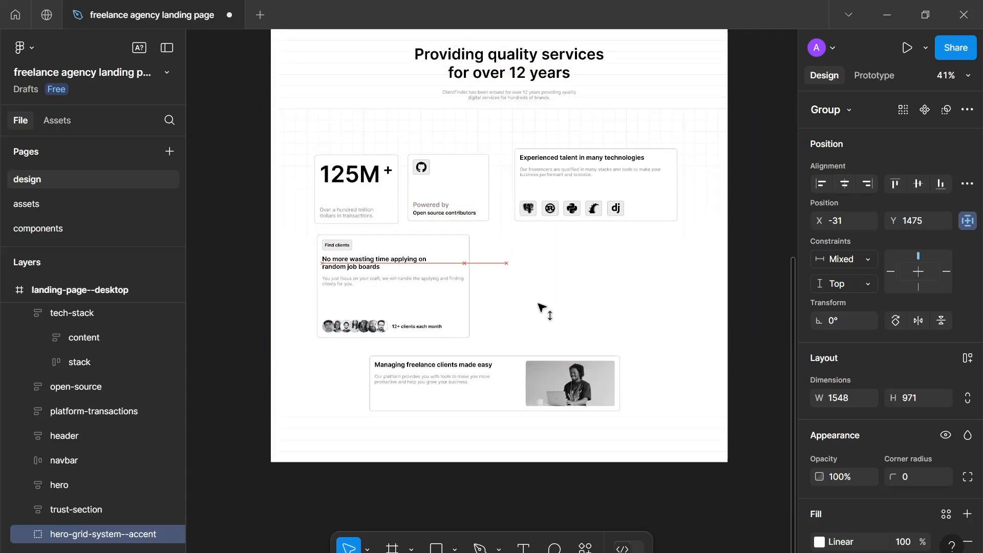
drag(542, 308, 552, 329)
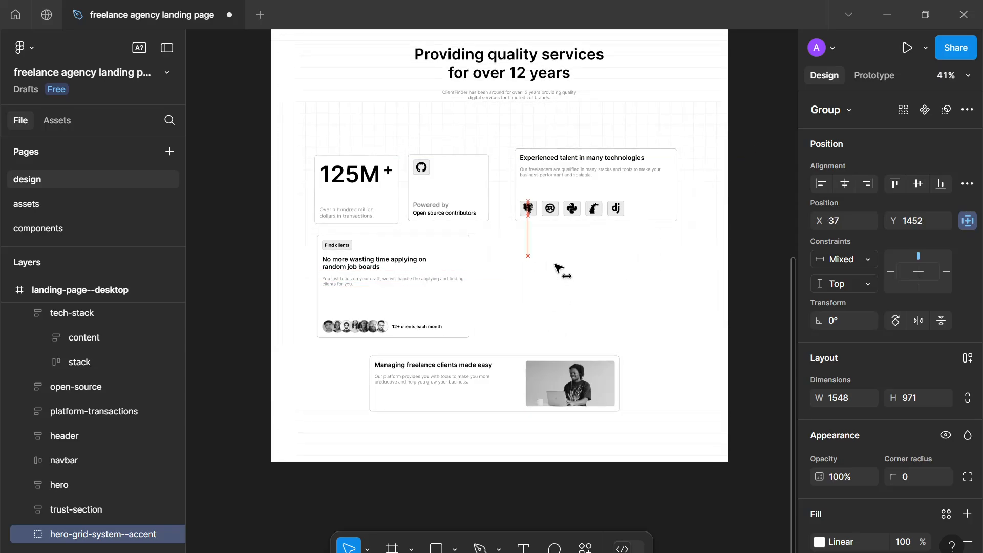
drag(551, 261, 550, 239)
scroll(550, 239, up, 1)
scroll(550, 239, up, 5)
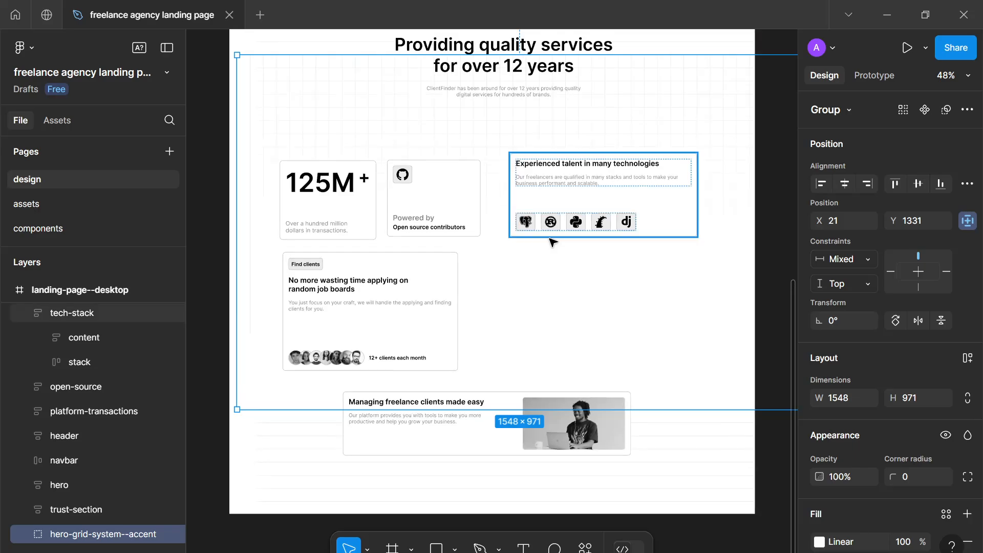
Delete the duplicated grid accent behind the service cards.
scroll(555, 171, down, 2)
scroll(347, 292, down, 2)
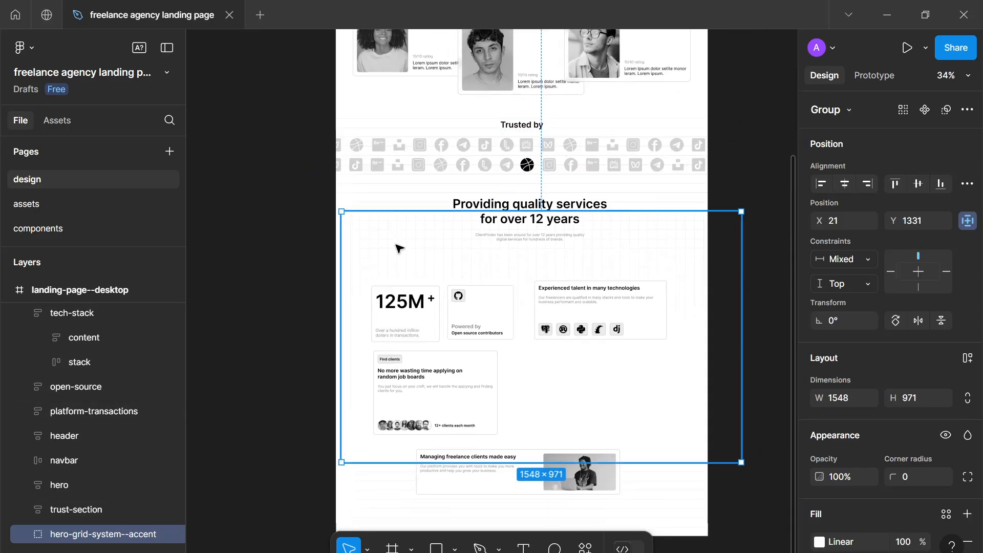
drag(399, 247, 388, 239)
key(Delete)
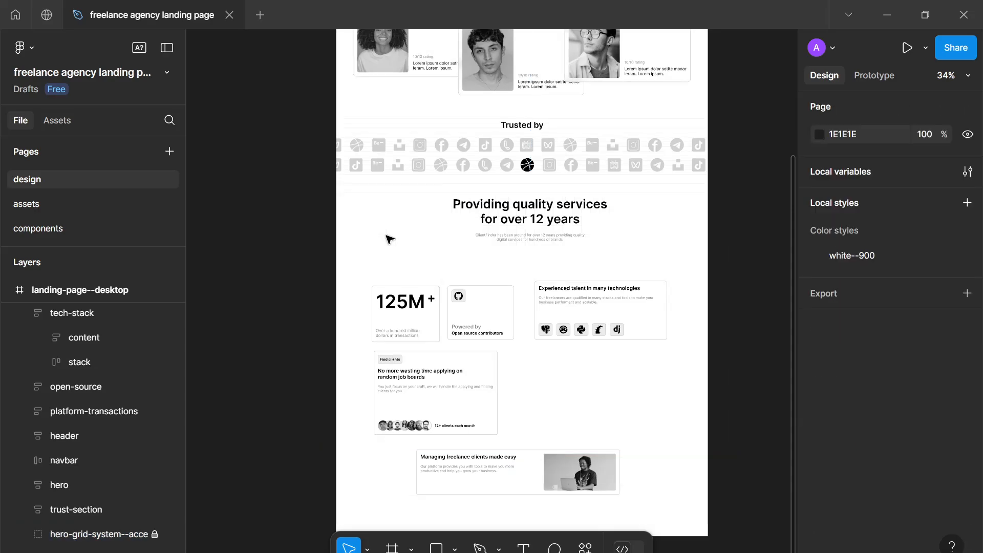
Move the tools card up slightly to about X 293, Y 2239.
scroll(420, 445, down, 1)
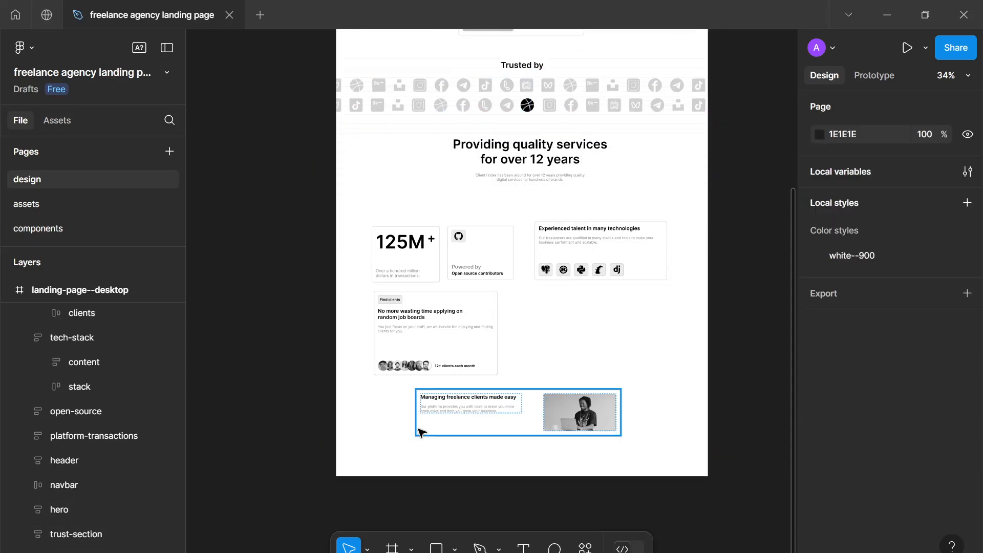
click(456, 417)
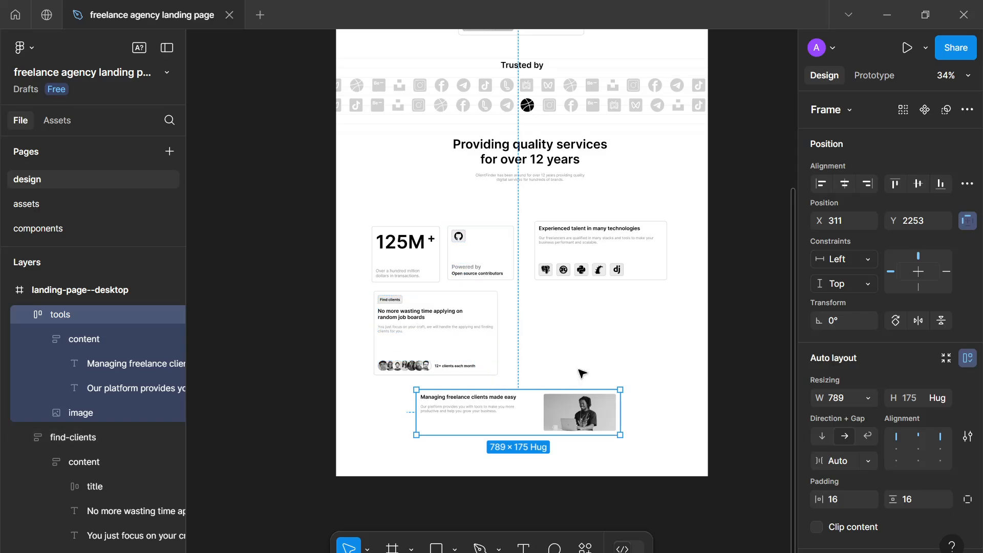
scroll(581, 373, down, 3)
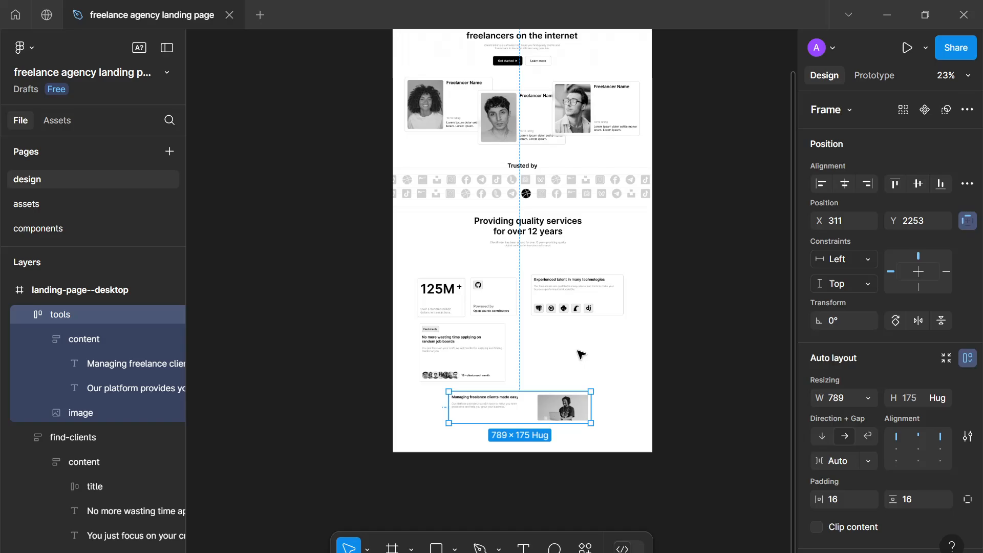
scroll(580, 353, up, 4)
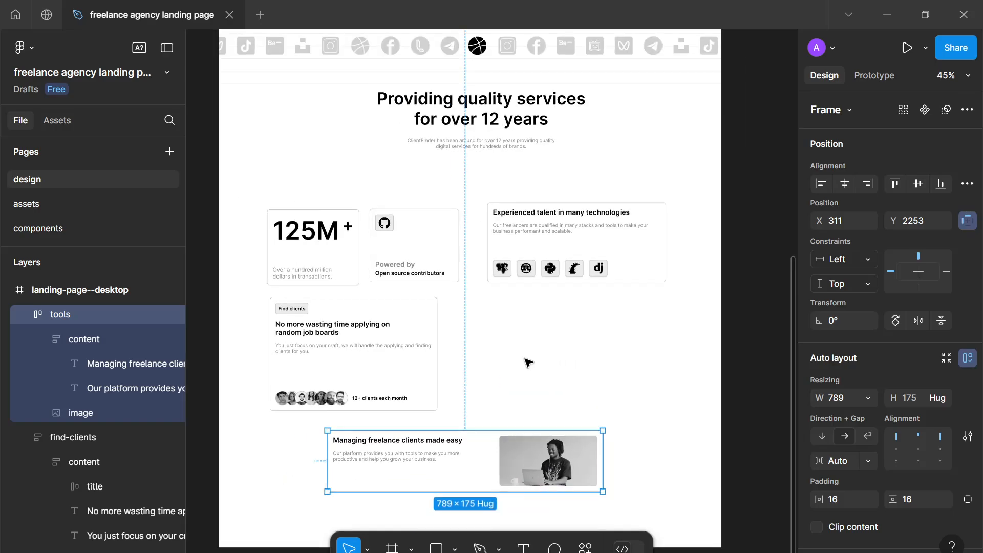
click(531, 397)
scroll(531, 397, down, 1)
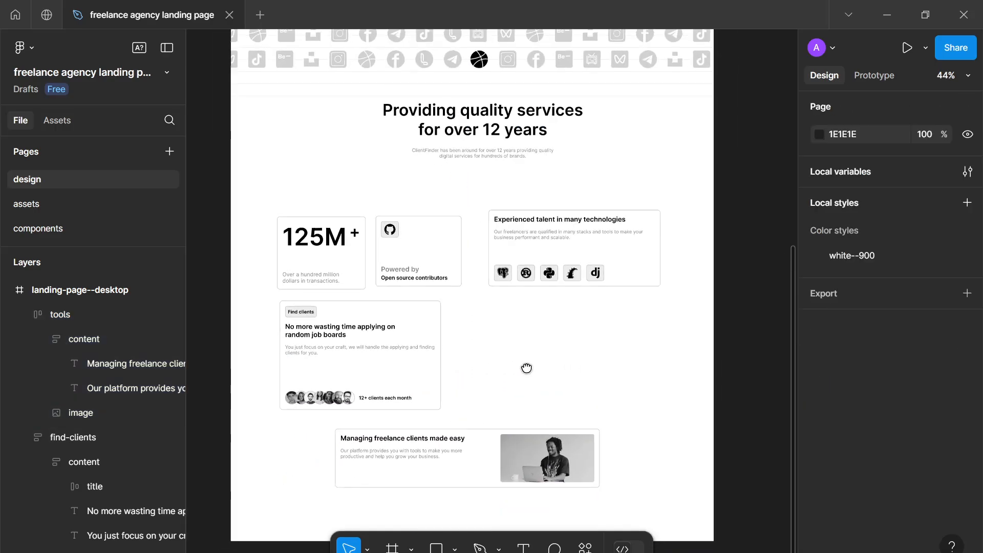
scroll(528, 358, down, 2)
scroll(579, 384, up, 1)
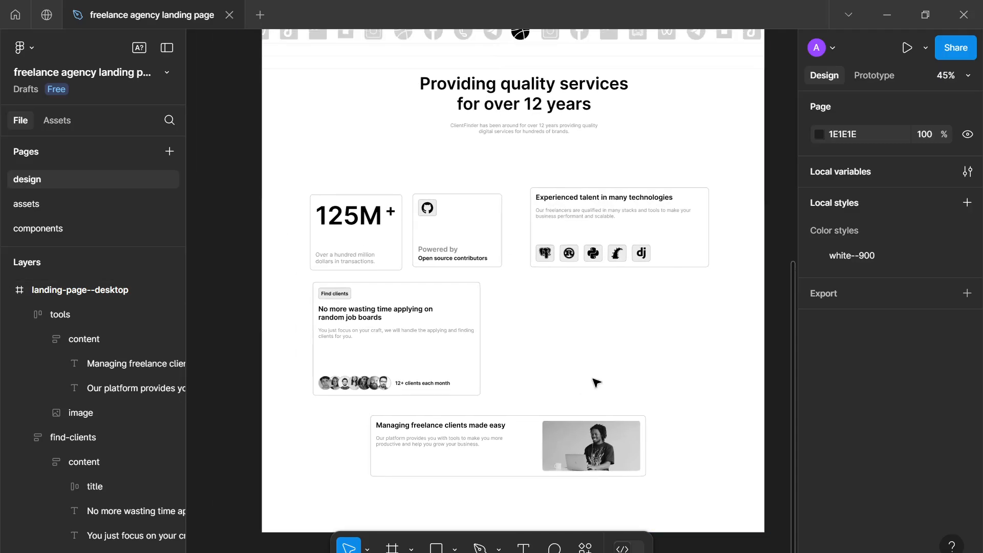
drag(600, 417, 593, 412)
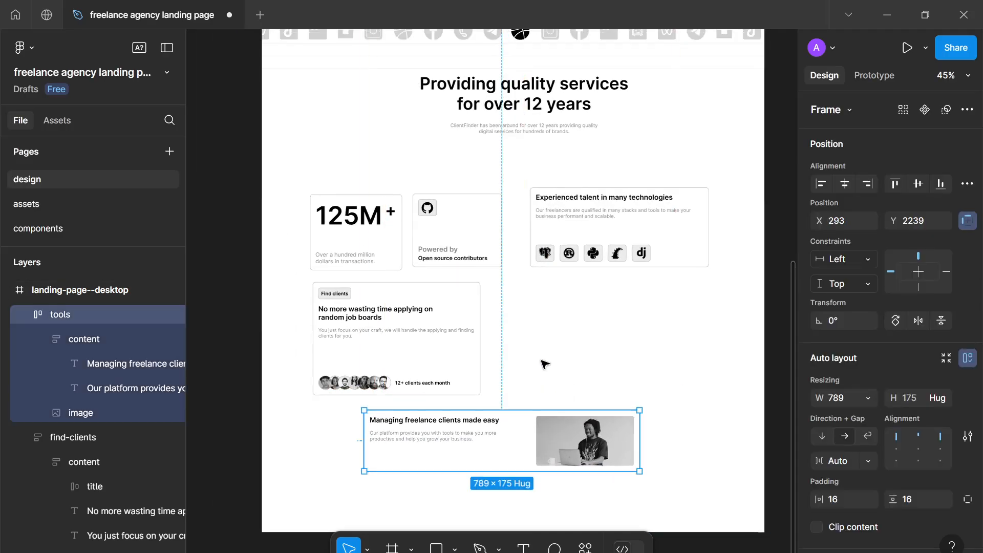
Enlarge the photo in the tools card to about 327 × 177.
scroll(480, 301, down, 3)
scroll(485, 283, up, 3)
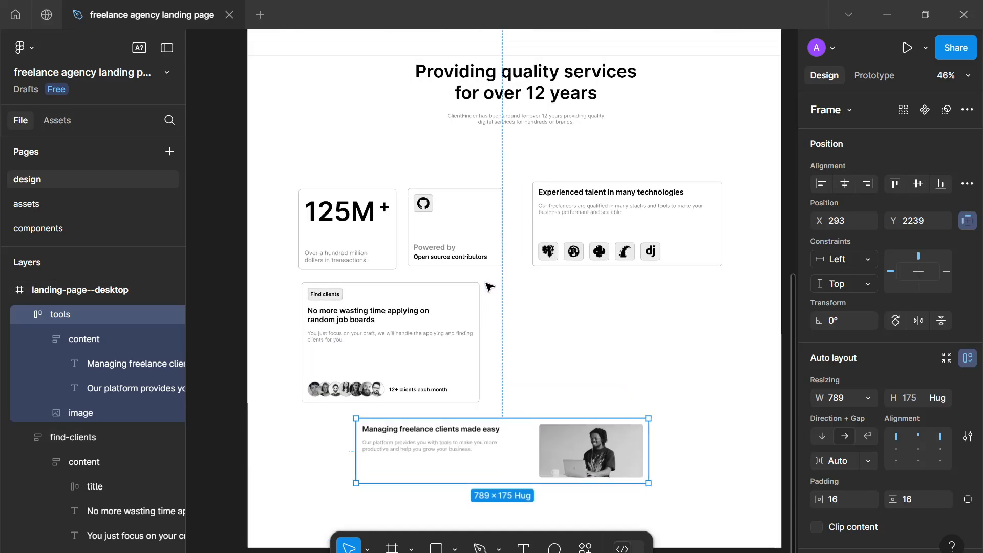
drag(485, 283, 482, 237)
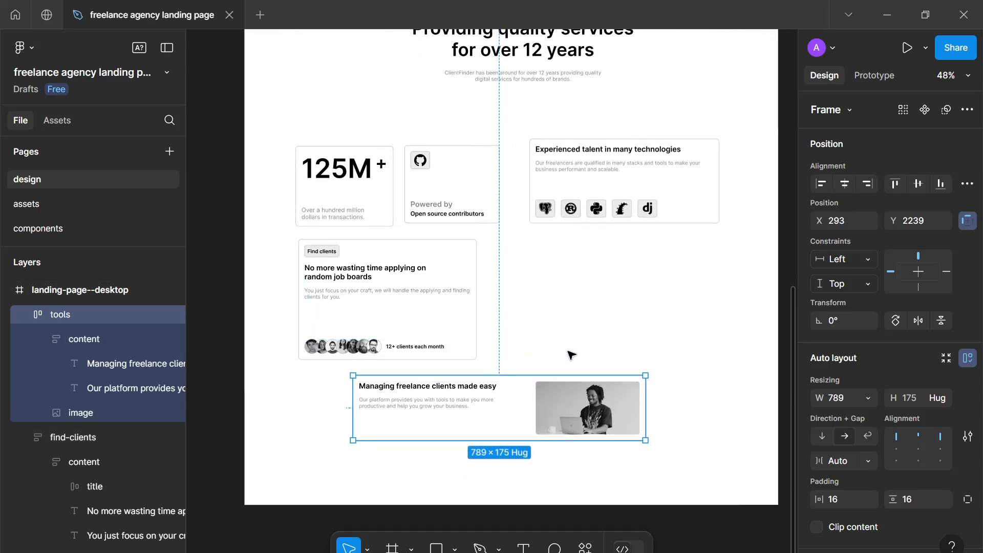
double_click(593, 421)
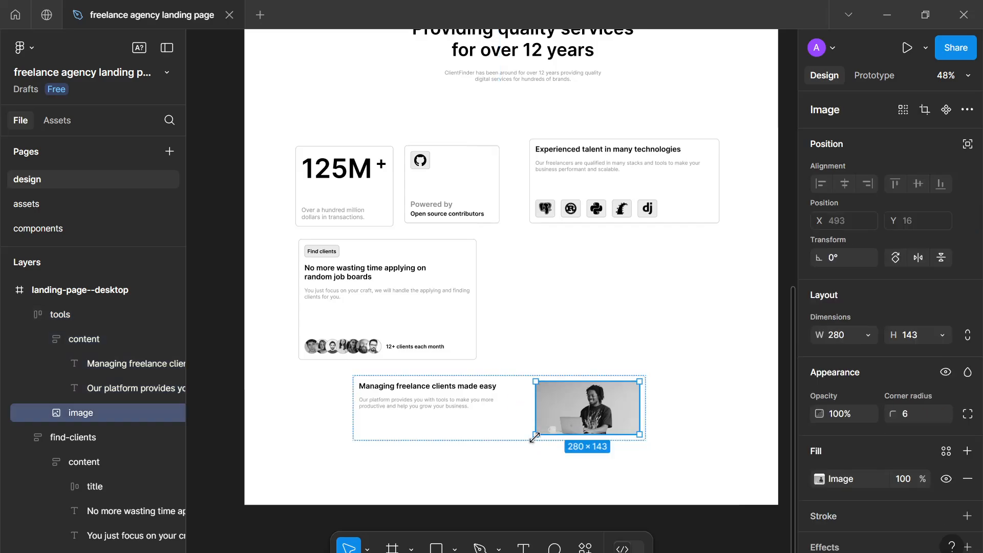
drag(534, 437, 520, 450)
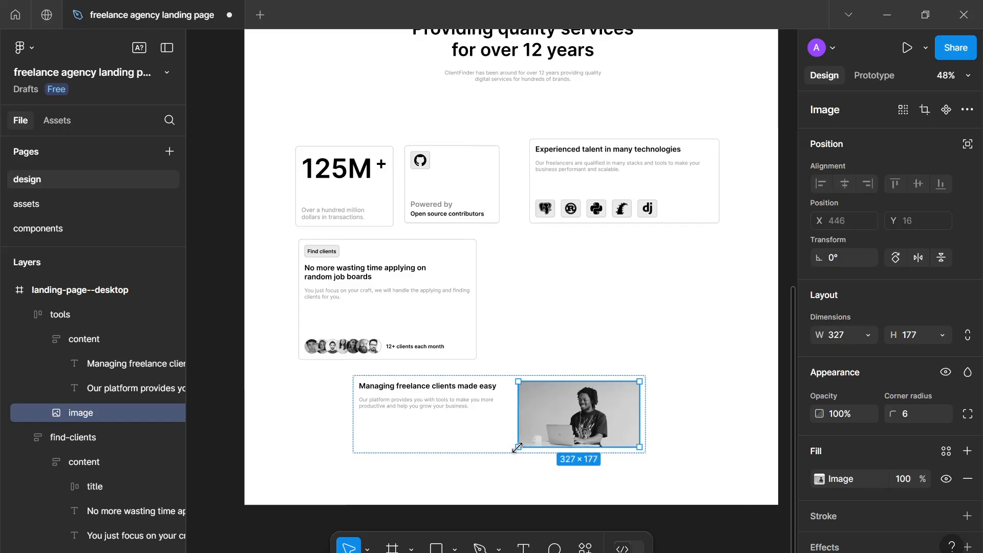
click(493, 481)
Widen the tools card to about 821 and collapse the nested layers of the landing-page--desktop frame.
click(502, 418)
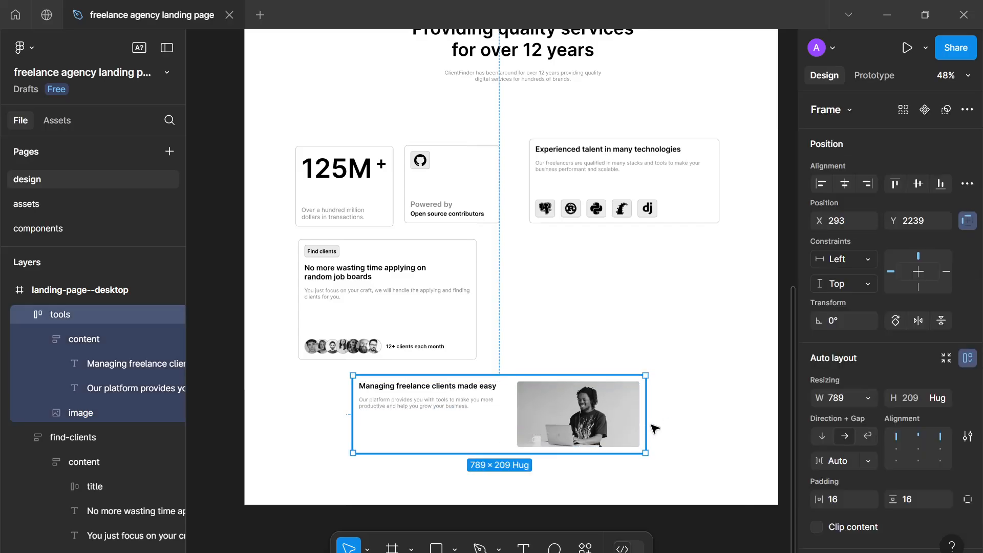
drag(648, 415, 660, 414)
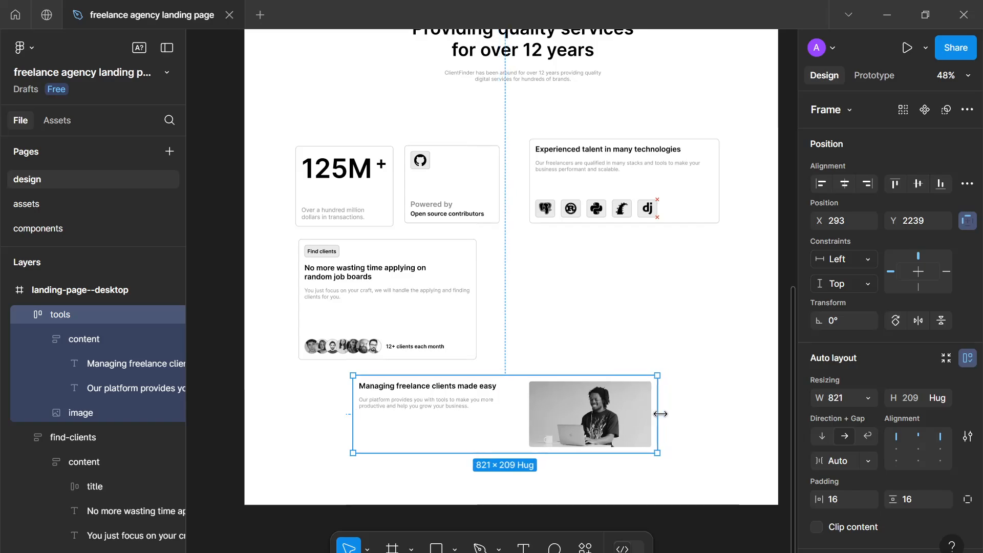
click(655, 290)
scroll(519, 269, down, 5)
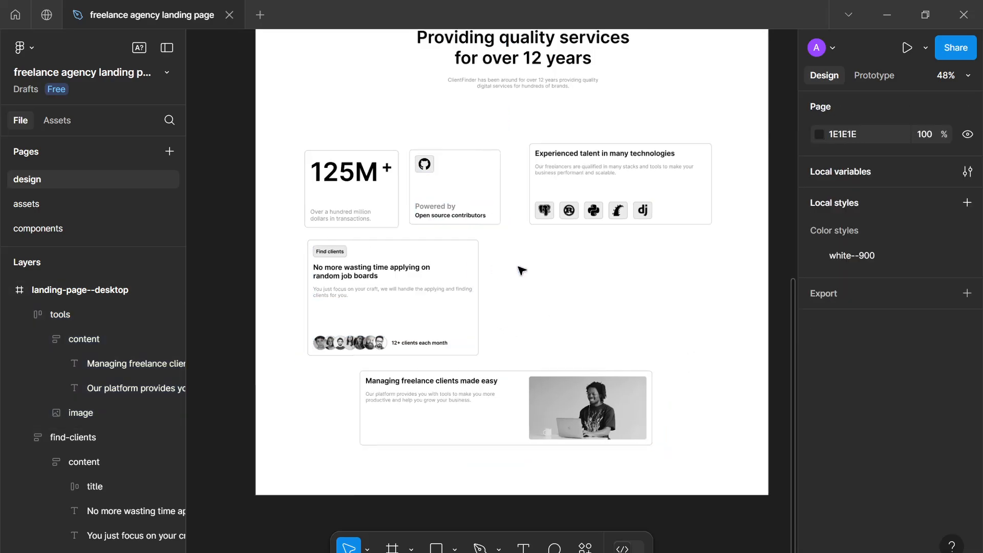
click(8, 291)
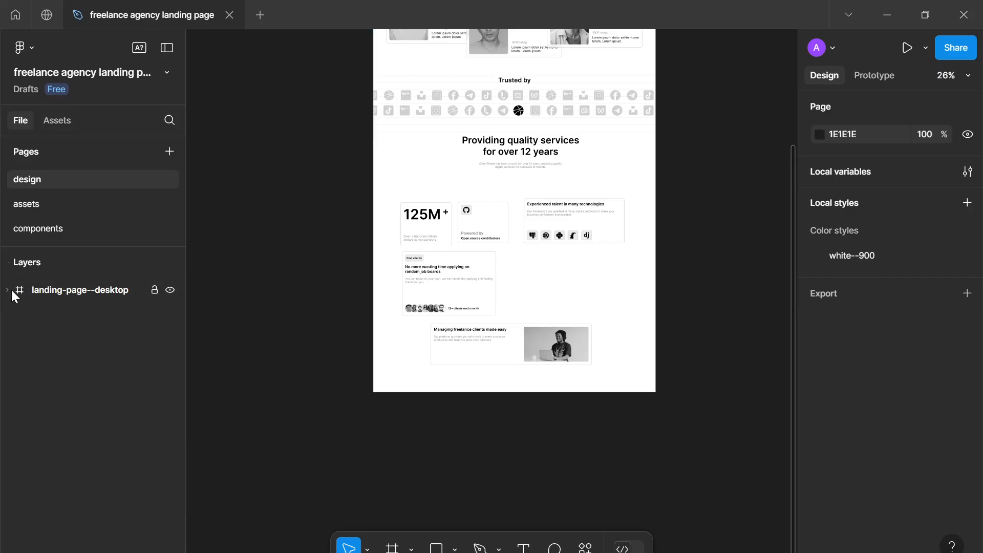
click(8, 290)
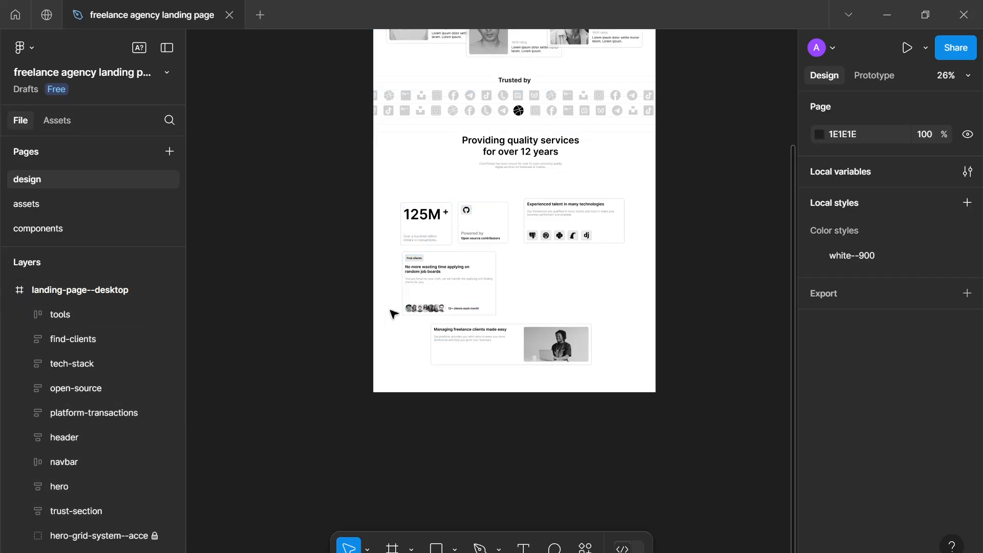
Move the tools card down to about X 410, Y 2292, near the bottom edge of the page frame.
click(512, 348)
drag(513, 345, 517, 345)
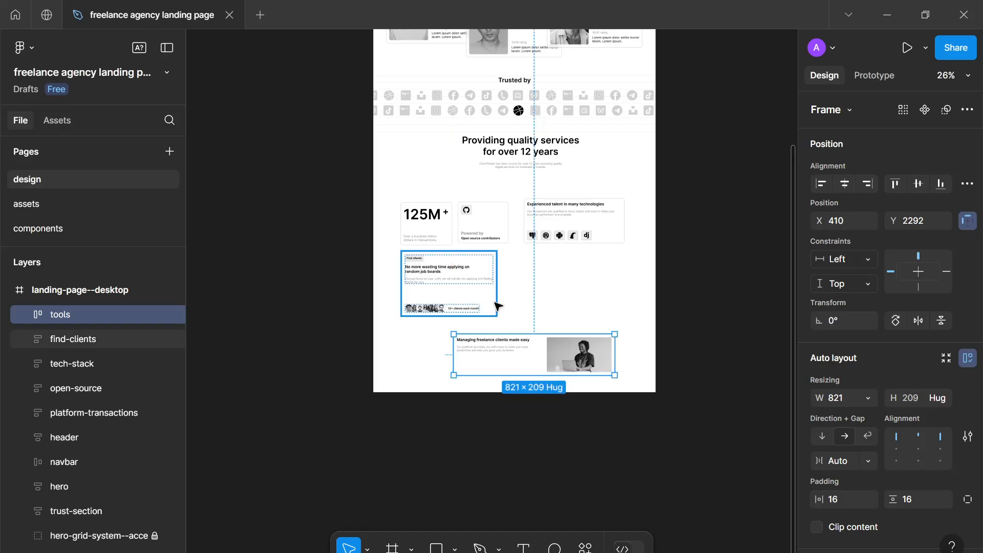
scroll(493, 303, up, 3)
scroll(493, 304, down, 1)
Spread the find-clients, open-source and platform-transactions cards apart to clear space beneath the services heading.
drag(486, 308, 457, 353)
drag(433, 314, 445, 311)
scroll(461, 246, up, 2)
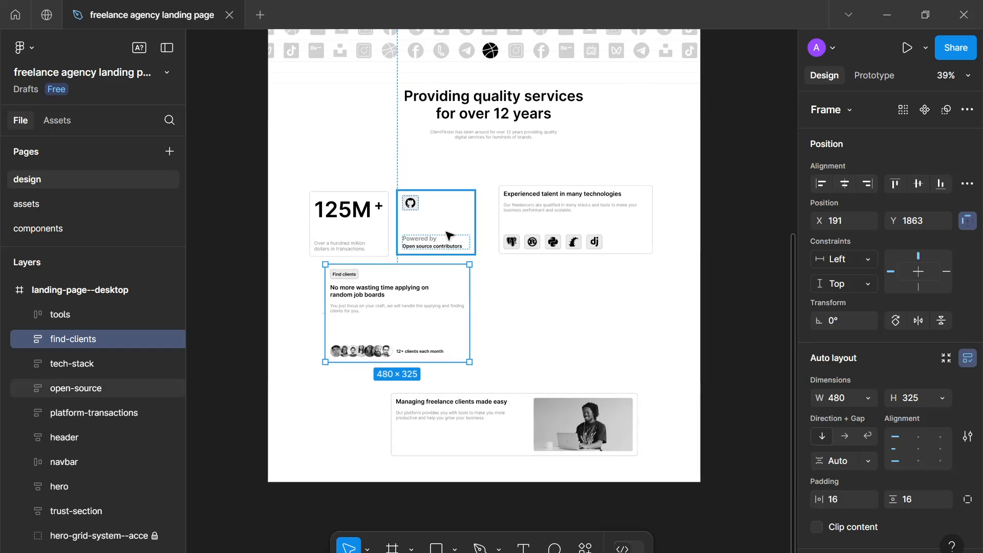
drag(458, 281, 674, 303)
drag(440, 235, 378, 367)
drag(371, 211, 457, 283)
Move the tech-stack card beneath the services heading at about X 223, Y 1543 and widen it to about 639.
drag(594, 214, 435, 197)
scroll(435, 198, up, 4)
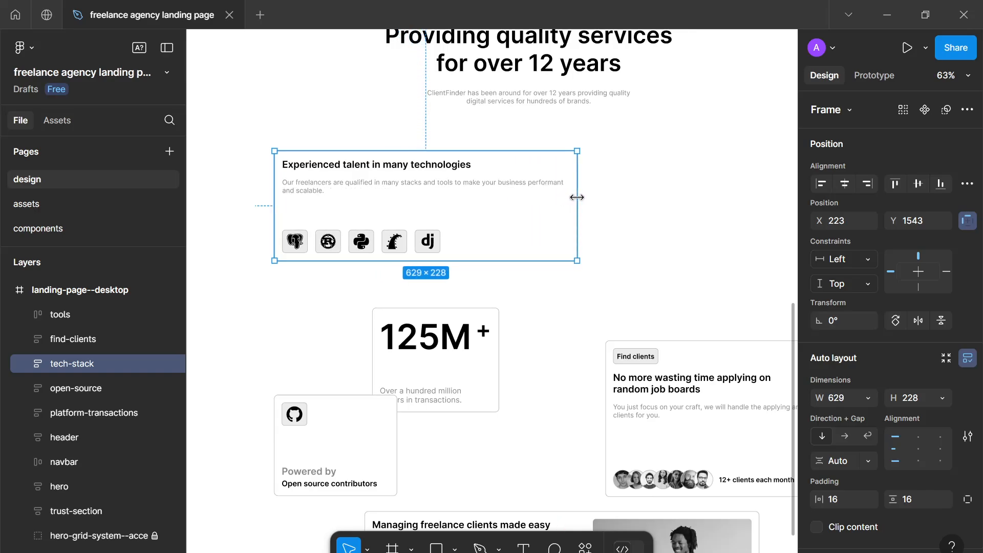
Narrow the tech-stack card's description text to a width of about 462 so it wraps onto two lines.
double_click(547, 187)
double_click(547, 187)
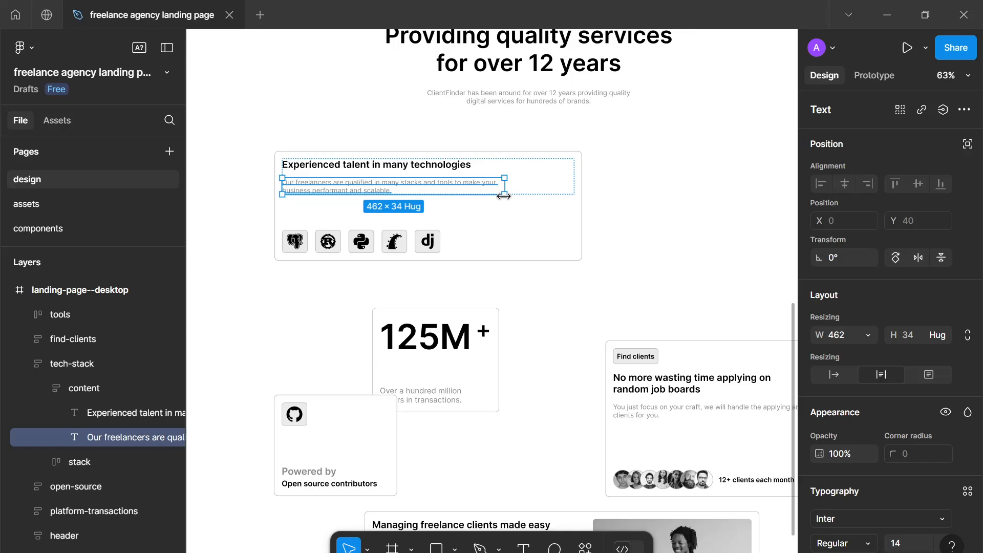
click(630, 212)
scroll(585, 275, down, 1)
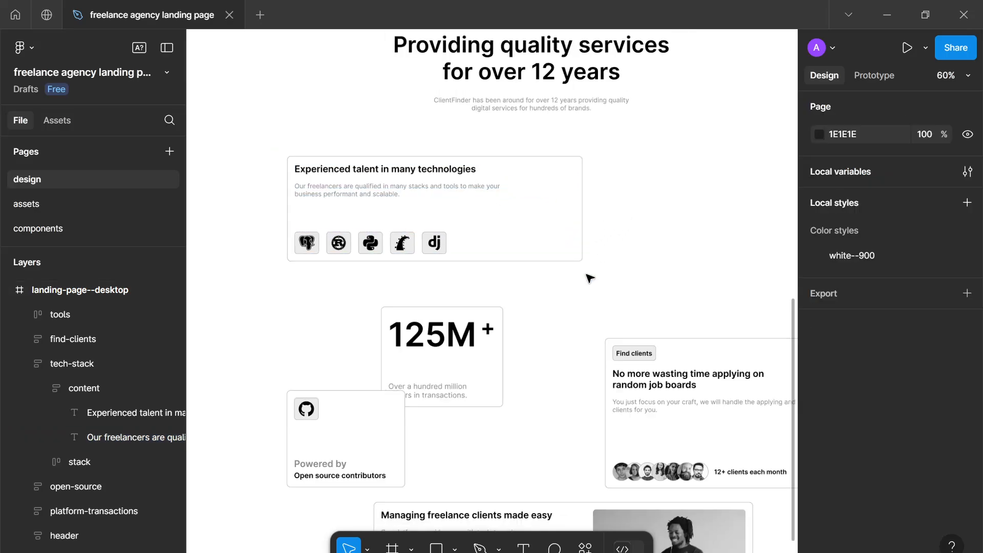
Reposition the tech-stack card at about X 182, Y 1524.
drag(586, 276, 552, 254)
scroll(552, 255, down, 1)
click(471, 219)
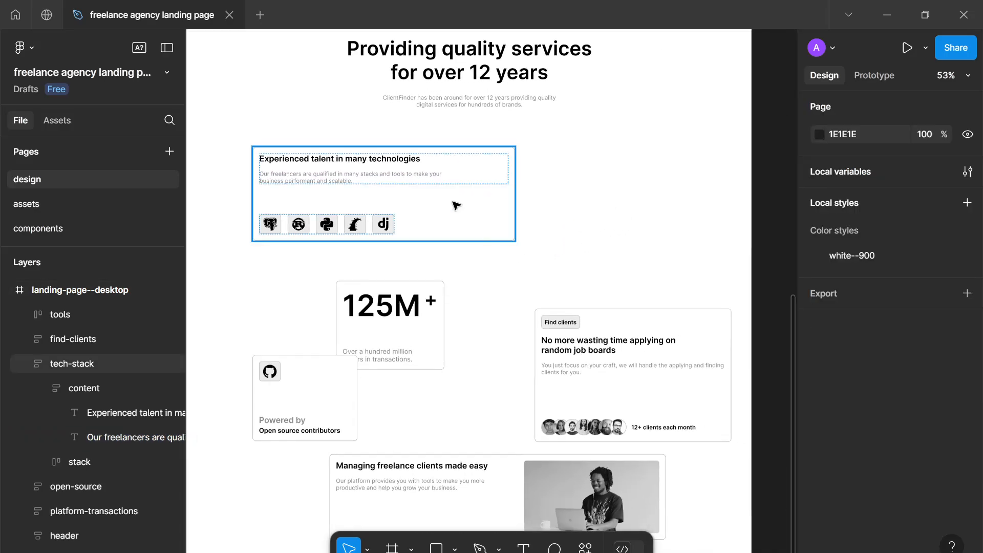
drag(463, 209, 447, 201)
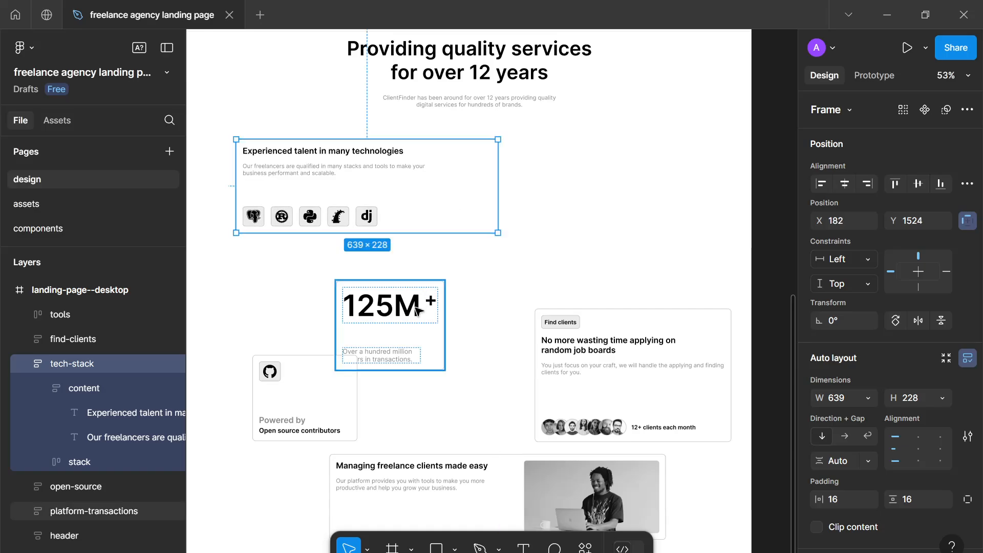
Place the platform-transactions card beside the tech-stack card at X 852, Y 1524 and stretch it to a height of about 280.
click(417, 312)
drag(416, 310, 592, 170)
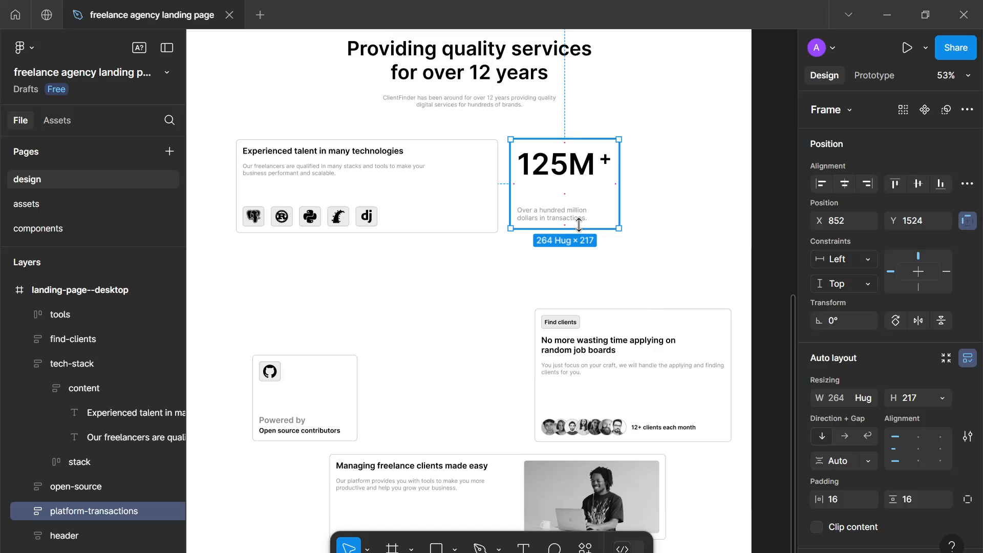
click(505, 478)
scroll(507, 476, down, 1)
scroll(902, 477, down, 6)
click(576, 214)
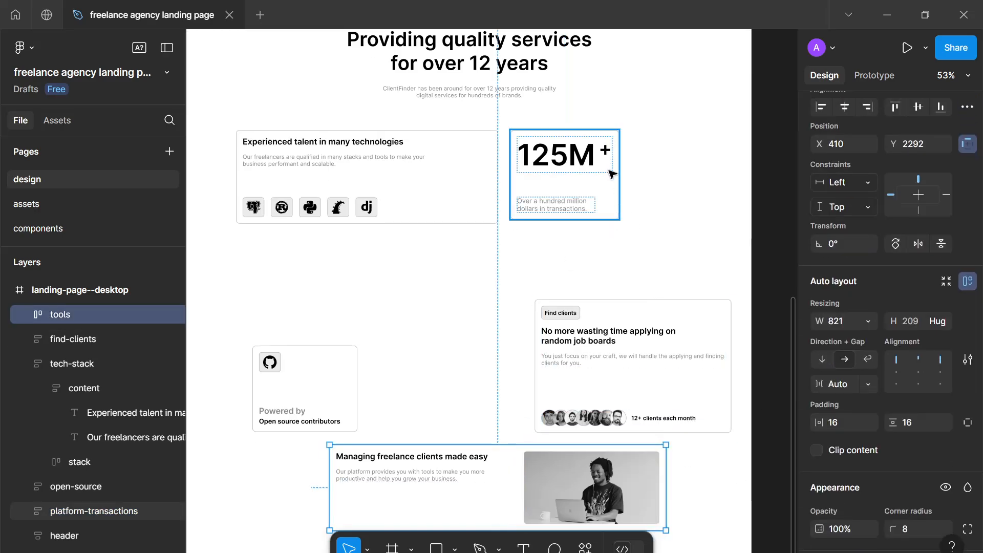
drag(570, 226, 569, 242)
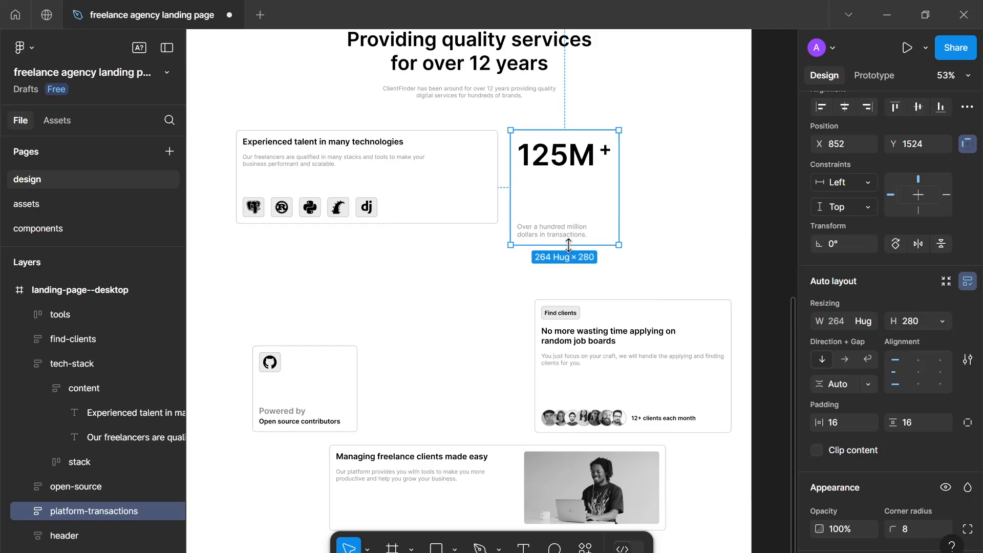
click(681, 225)
scroll(708, 239, down, 1)
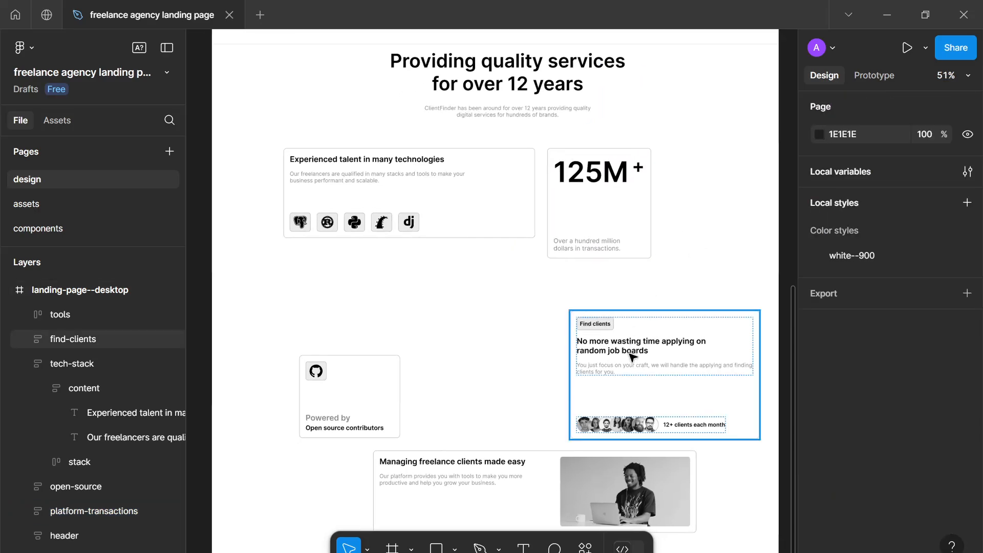
Clear the open-source card aside, then place the find-clients card beneath the tech-stack card at X 182, Y 1784, sized 639 × 323.
drag(340, 430, 325, 446)
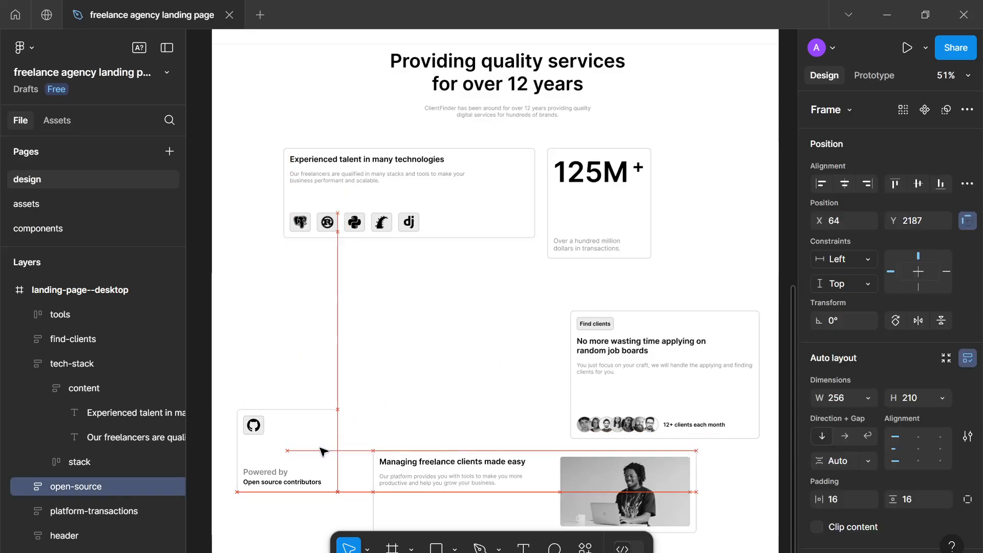
drag(718, 336, 453, 278)
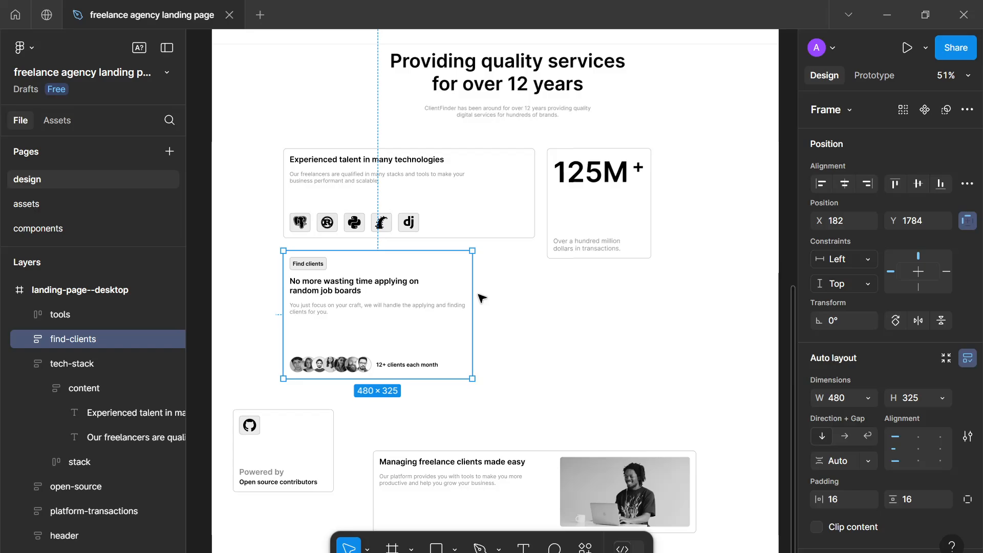
drag(475, 293, 535, 287)
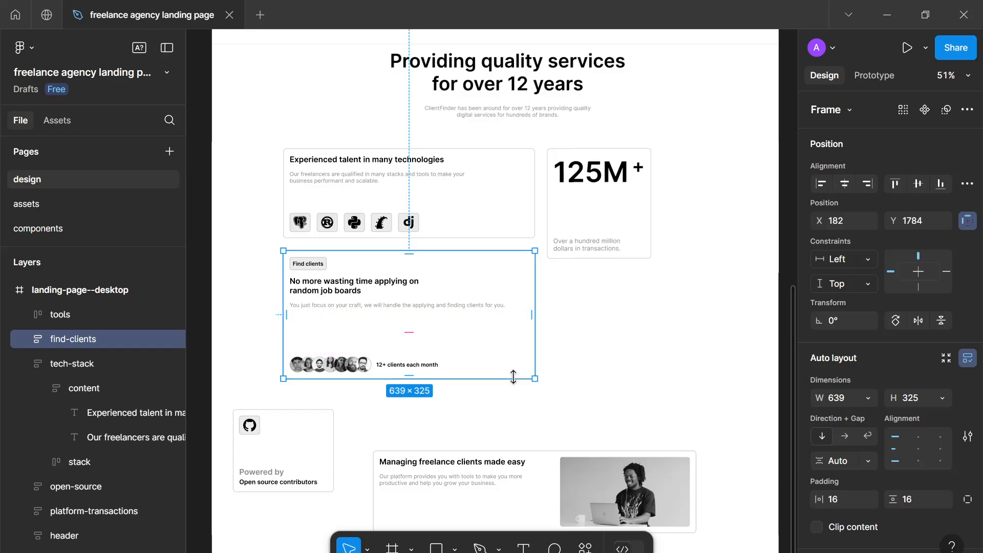
drag(512, 381, 508, 378)
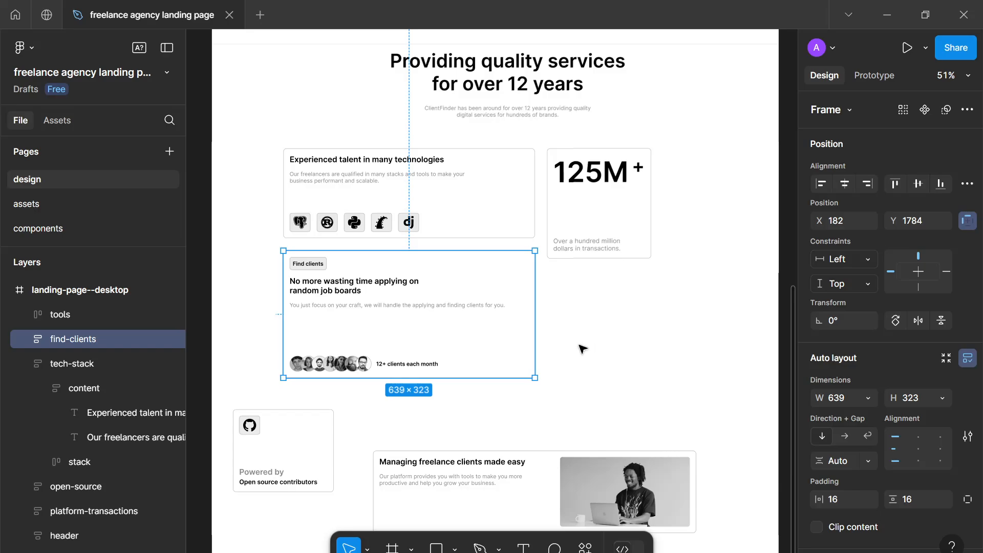
click(557, 338)
click(533, 359)
click(552, 382)
Place the open-source card beneath the platform-transactions card at X 852, Y 1878, with a height of about 229, bottom-aligned with the find-clients card.
drag(330, 442, 590, 355)
drag(621, 301, 626, 327)
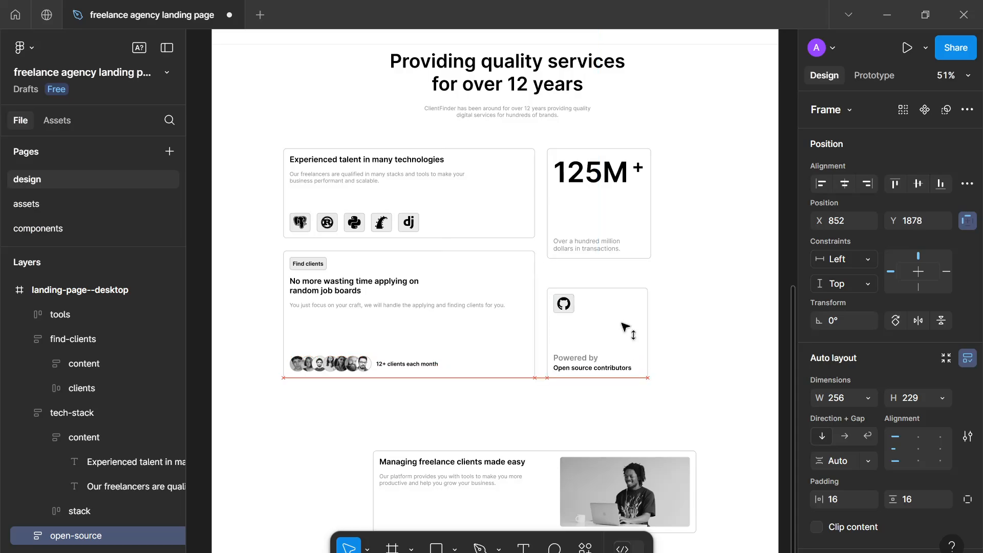
Extend the platform-transactions card's bottom edge downward to narrow the gap above the open-source card.
click(641, 241)
drag(615, 259, 614, 277)
click(685, 279)
scroll(689, 276, down, 2)
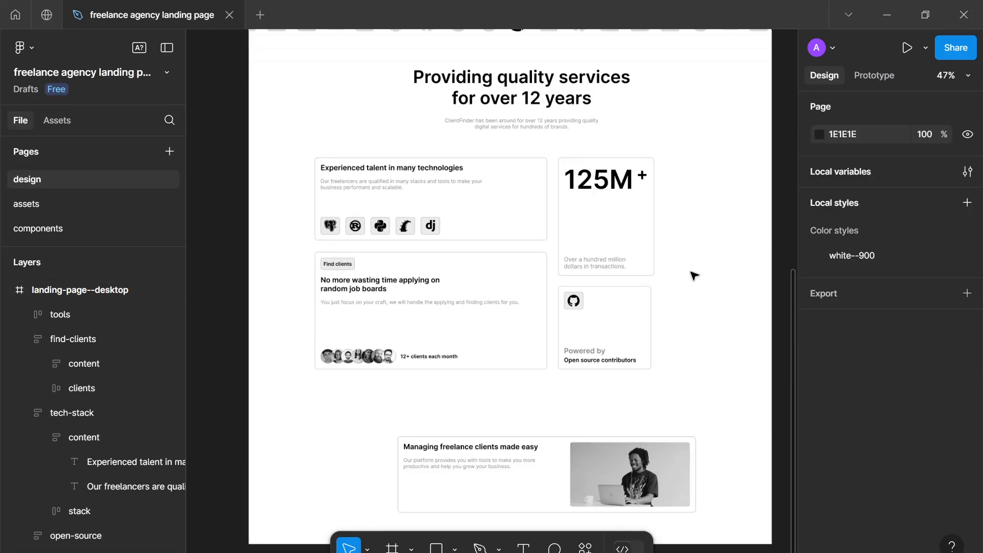
Shorten the platform-transactions card to a height of 276, then move the open-source card up beneath it and stretch it to a height of 279.
drag(695, 261, 753, 153)
click(677, 159)
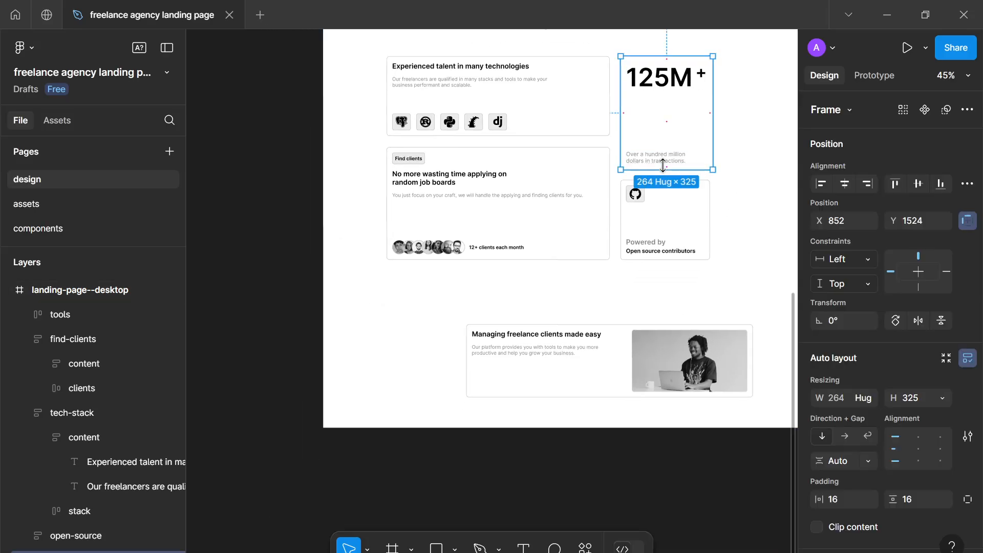
drag(663, 165, 663, 150)
drag(662, 193, 662, 178)
drag(653, 235, 655, 254)
Place the tools card beneath the find-clients card at X 182, Y 2139, and widen it to 926.
drag(649, 353, 569, 300)
drag(696, 300, 710, 298)
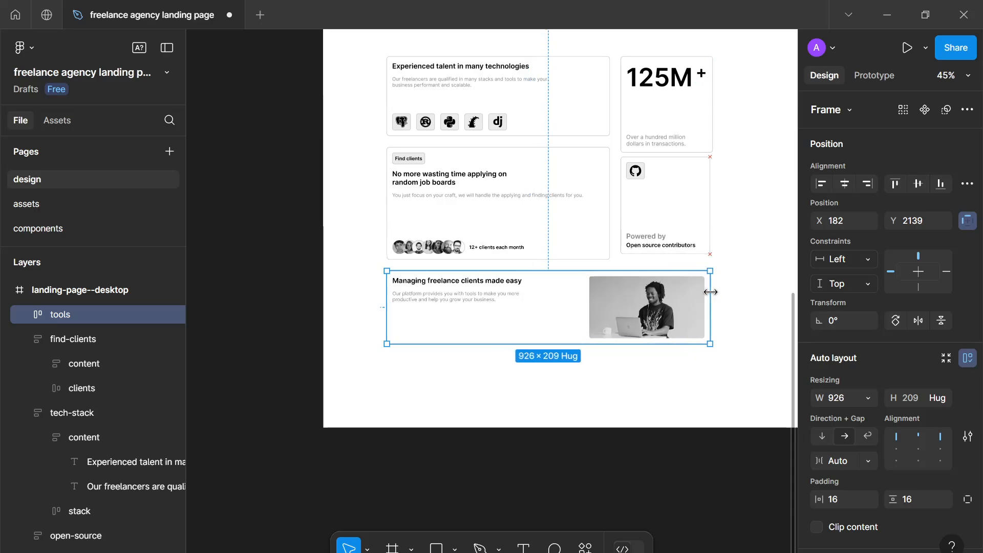
click(635, 360)
ctrl+scroll(647, 367, down, 2)
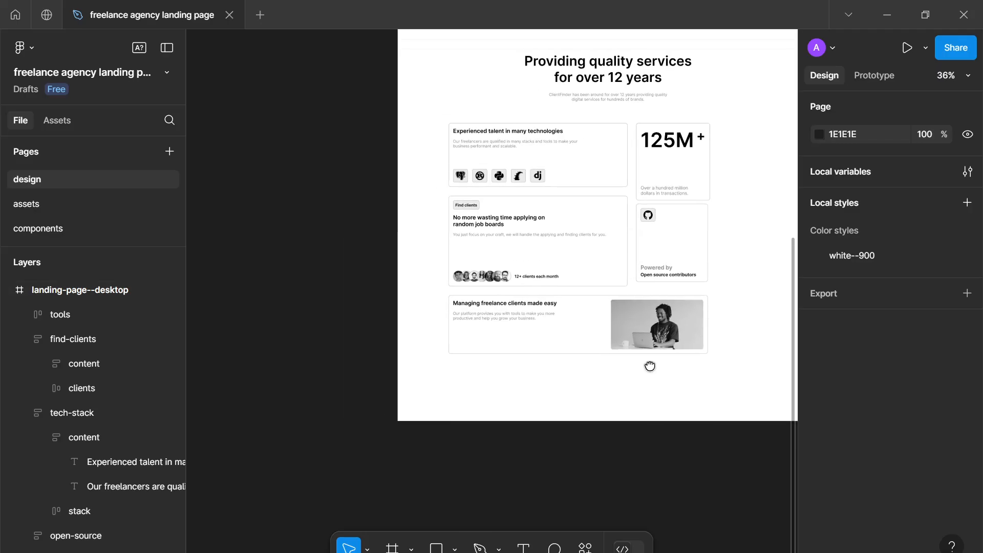
Widen the open-source card to 264, matching the platform-transactions card, and shift it down to Y 1833.
click(705, 251)
drag(711, 246, 687, 247)
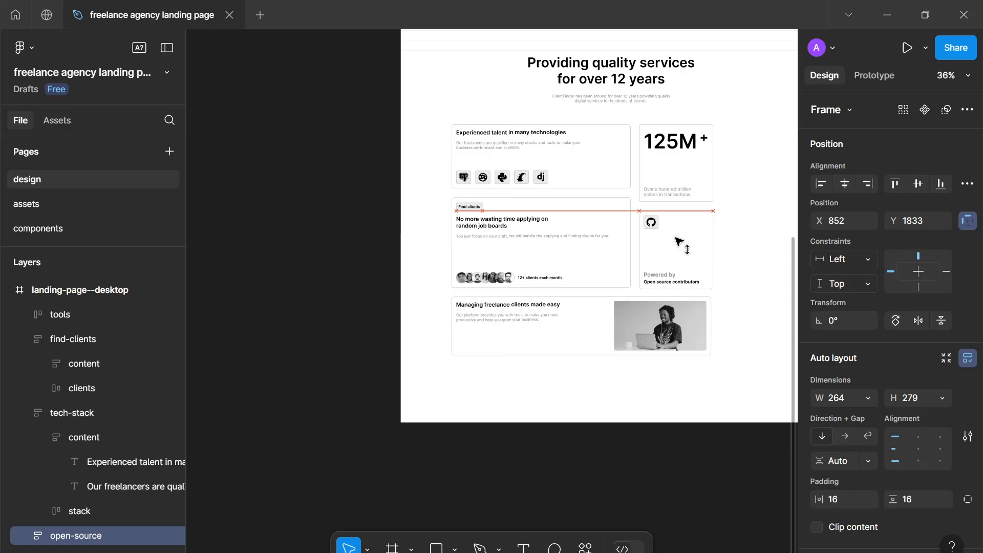
click(778, 312)
Examine the bento layout up close and measure the gap between the platform-transactions and open-source cards.
ctrl+scroll(734, 288, down, 1)
drag(734, 287, 653, 354)
ctrl+scroll(676, 280, up, 2)
ctrl+scroll(682, 283, down, 1)
scroll(665, 358, up, 2)
ctrl+scroll(645, 354, up, 3)
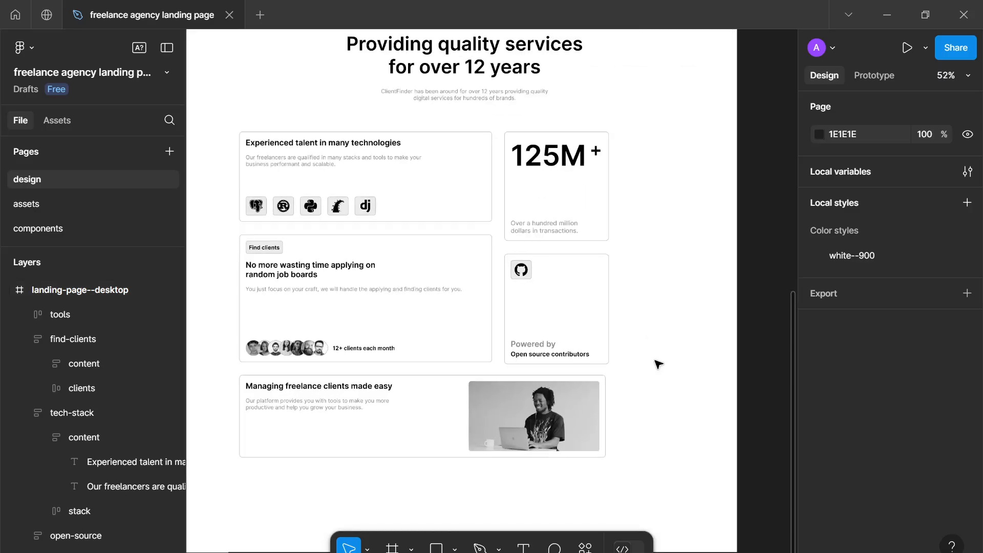
ctrl+scroll(617, 343, down, 2)
click(560, 325)
ctrl+scroll(578, 297, up, 3)
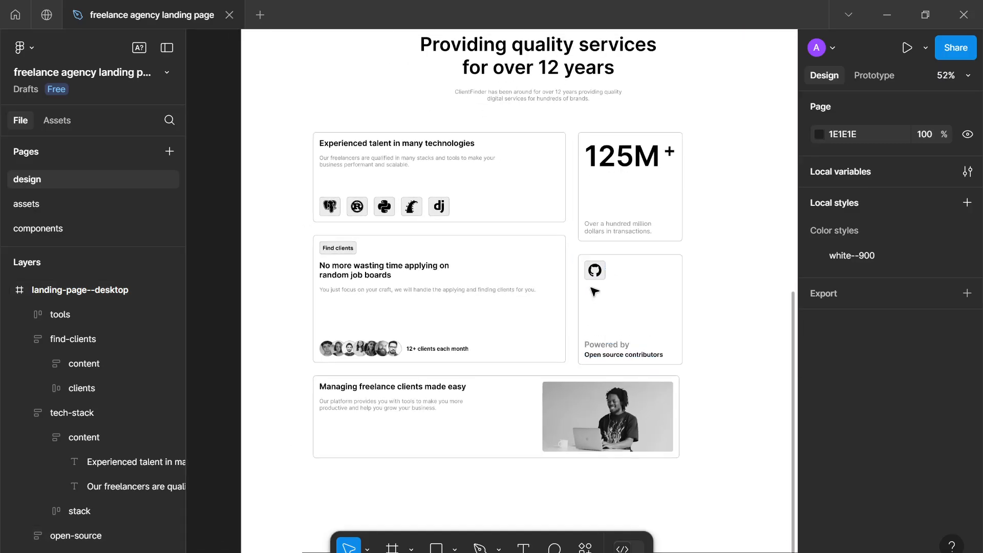
scroll(573, 286, up, 1)
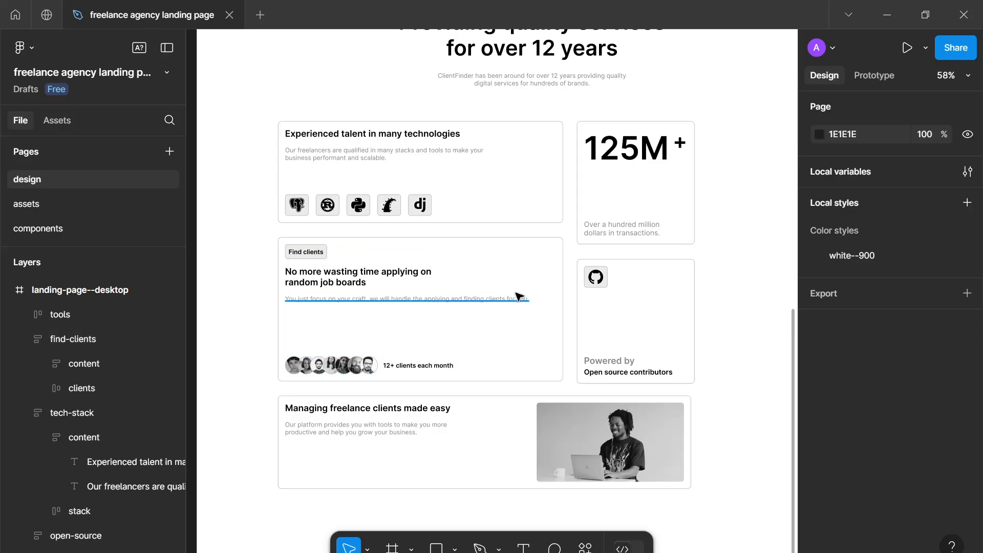
ctrl+scroll(518, 279, up, 3)
ctrl+scroll(527, 284, down, 2)
drag(530, 287, 542, 298)
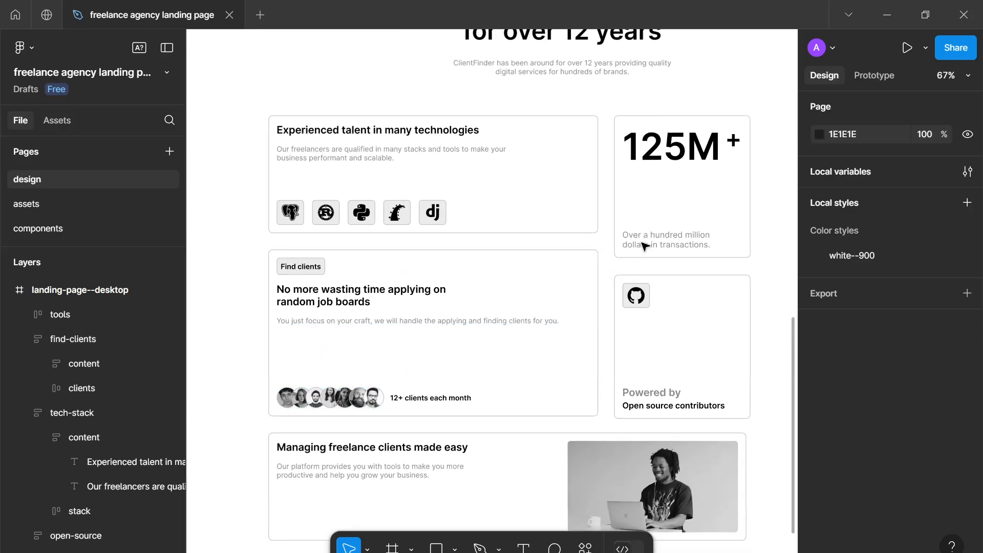
click(617, 216)
key(alt)
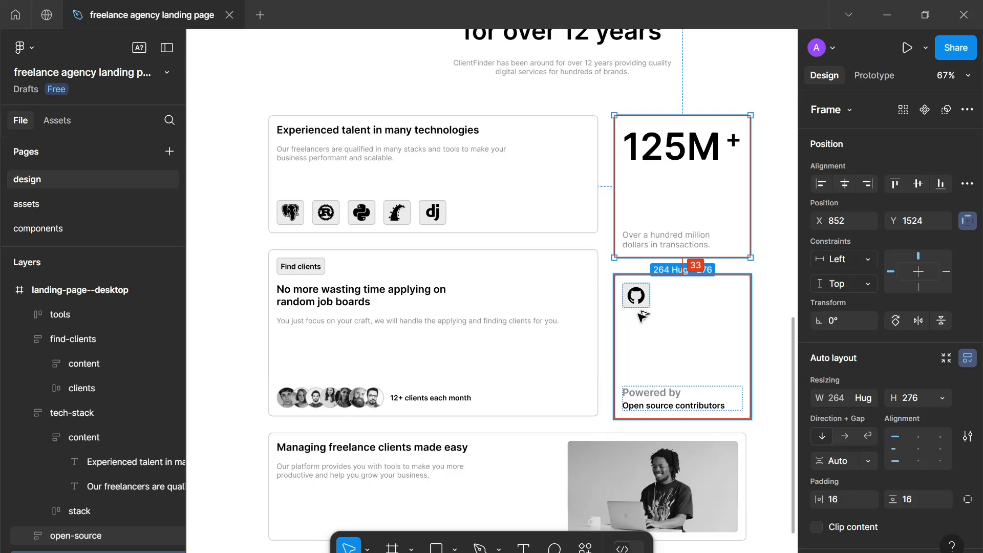
click(588, 314)
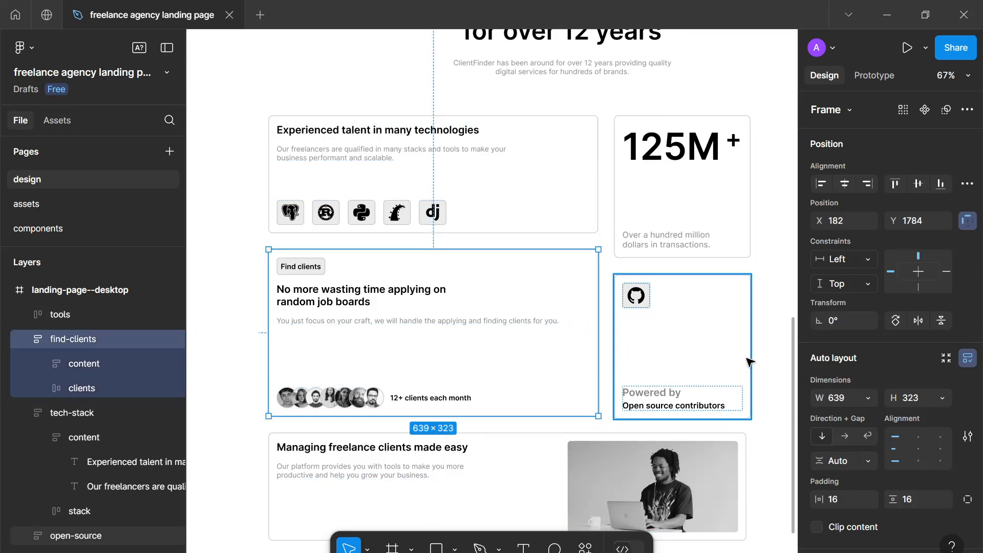
click(770, 342)
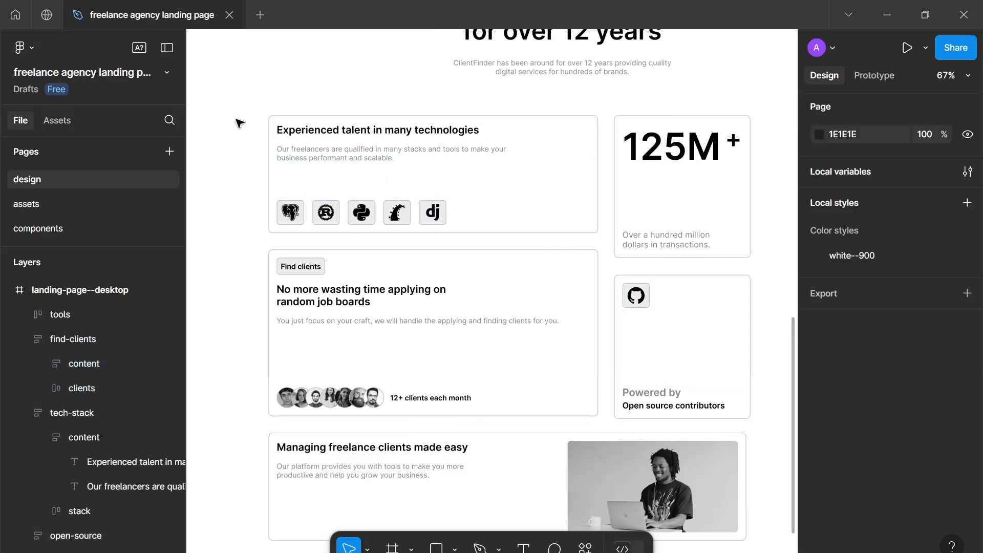
Wrap all five service cards in an auto layout frame with horizontal and vertical gaps of 24.
drag(236, 119, 670, 489)
key(shift+a)
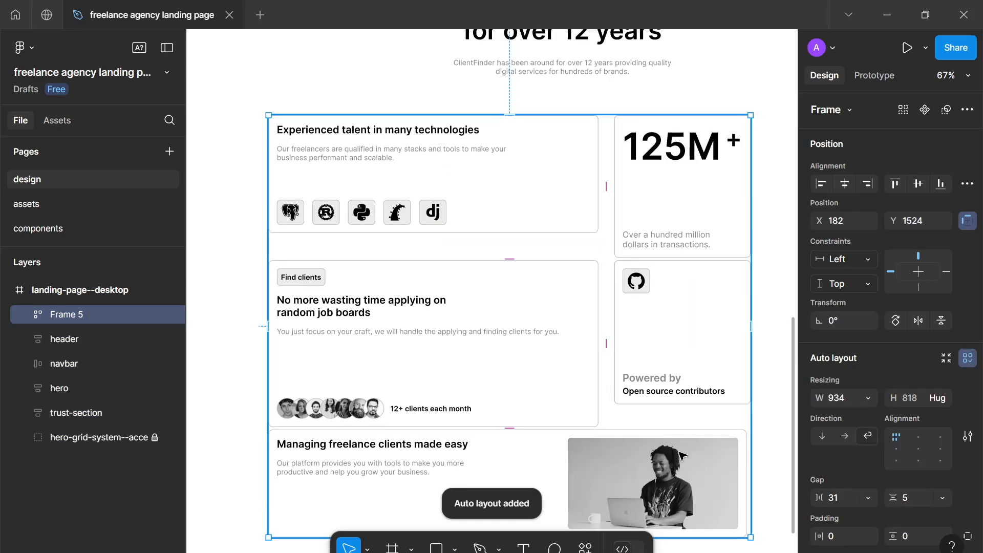
click(840, 499)
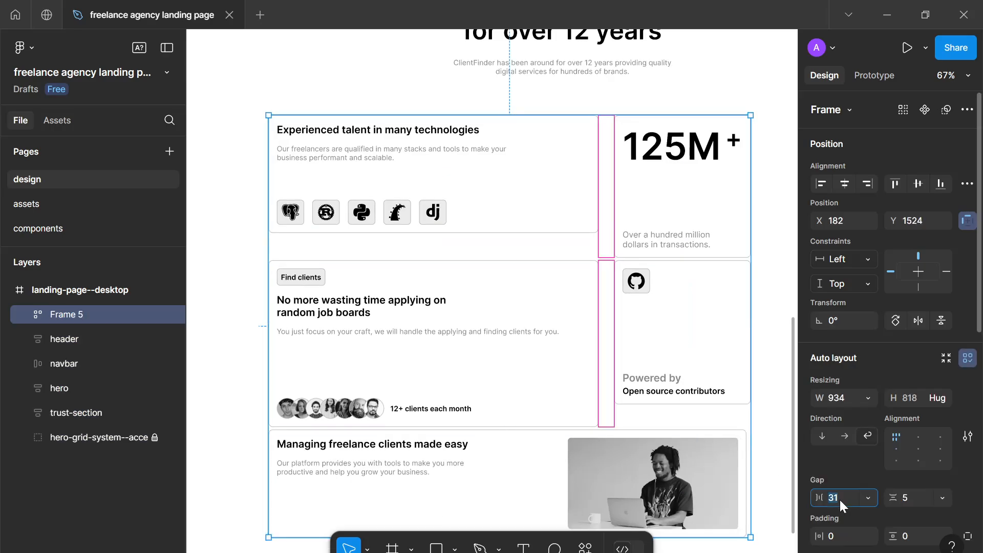
text(24)
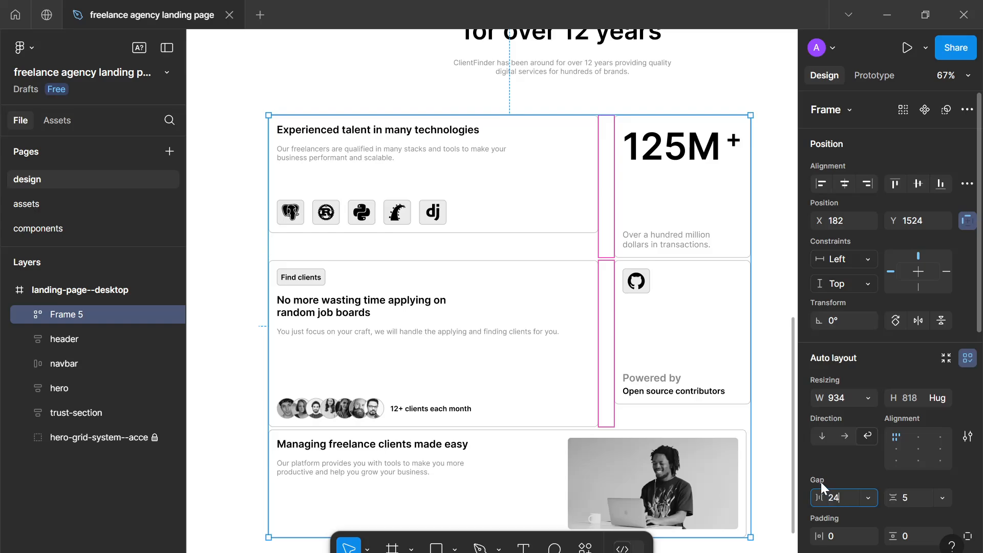
click(910, 501)
text(24)
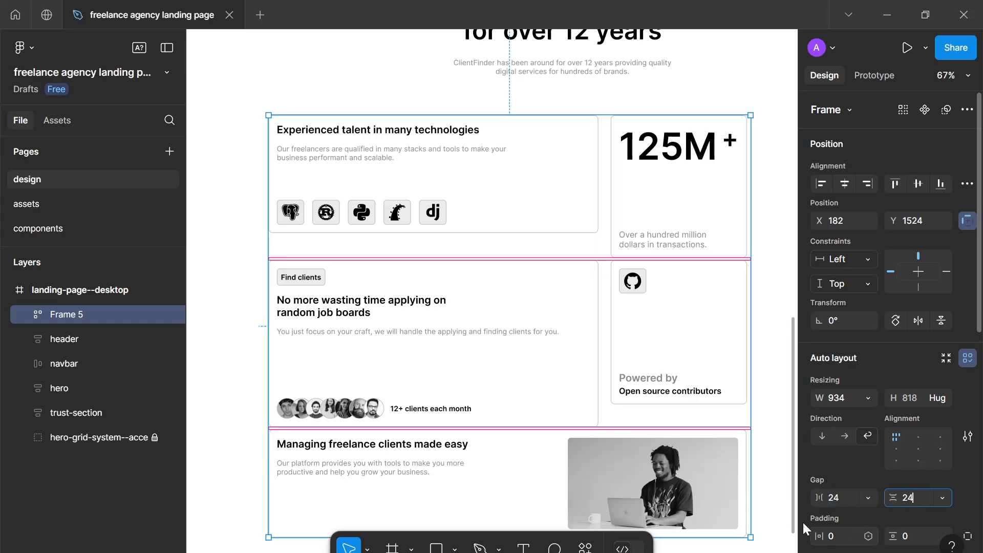
click(772, 480)
Ungroup the auto layout frame so the service cards can be positioned individually.
scroll(743, 435, down, 2)
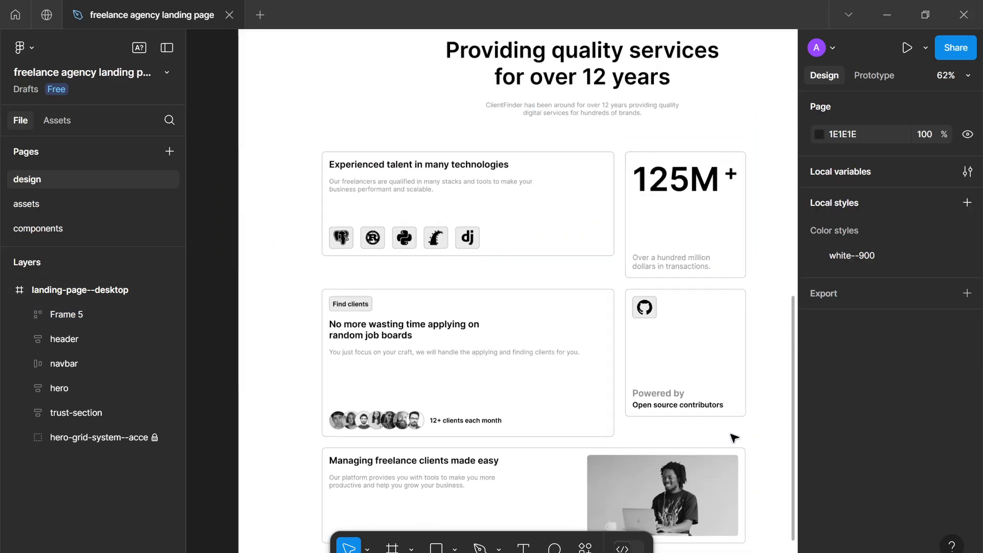
click(658, 323)
right_click(658, 320)
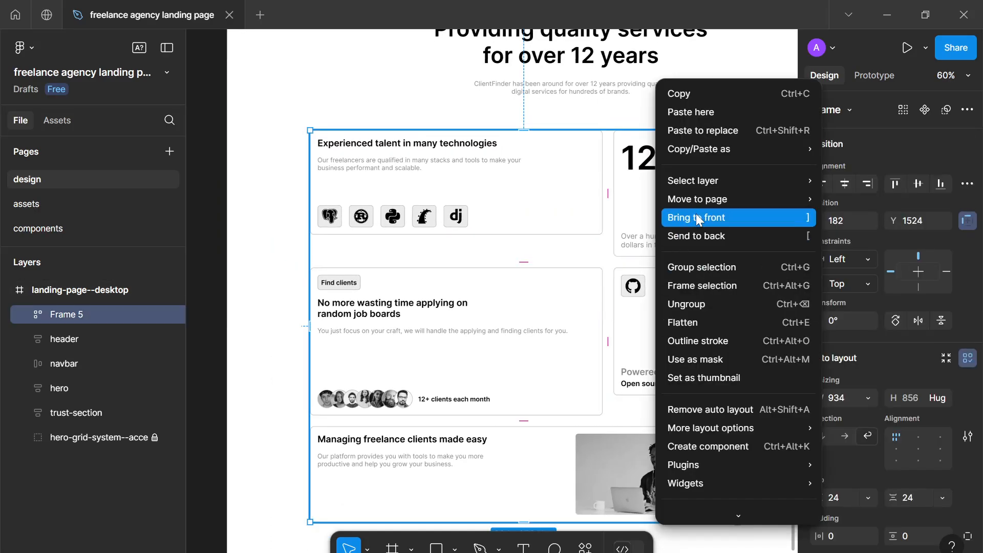
click(684, 304)
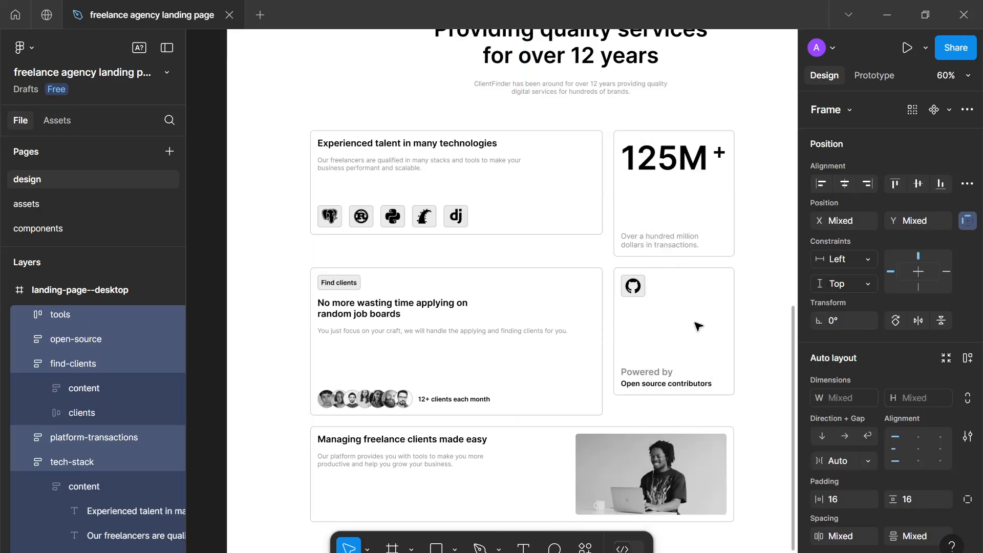
click(757, 310)
Move the find-clients card up to Y 1776, leaving a gap of 24 below the tech-stack card.
click(552, 309)
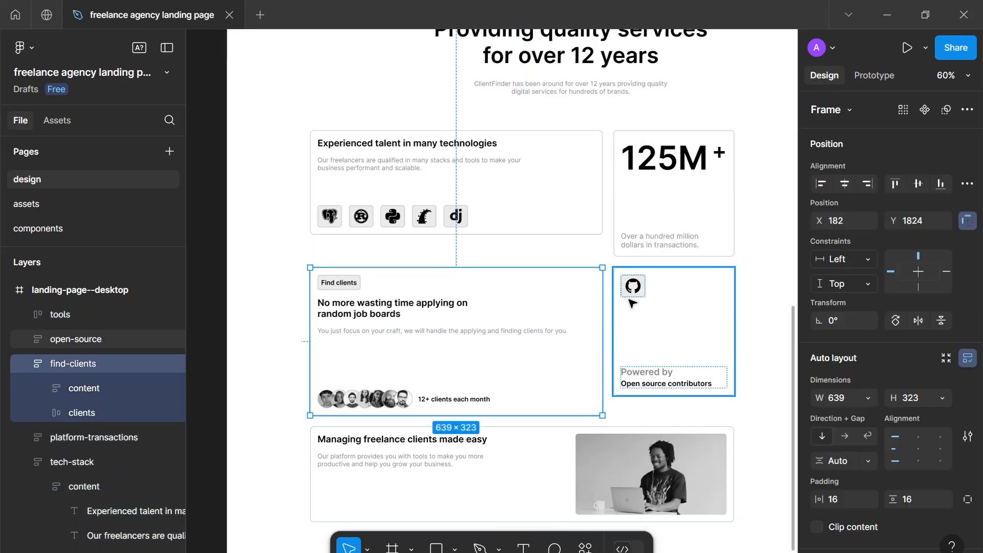
click(659, 292)
click(533, 345)
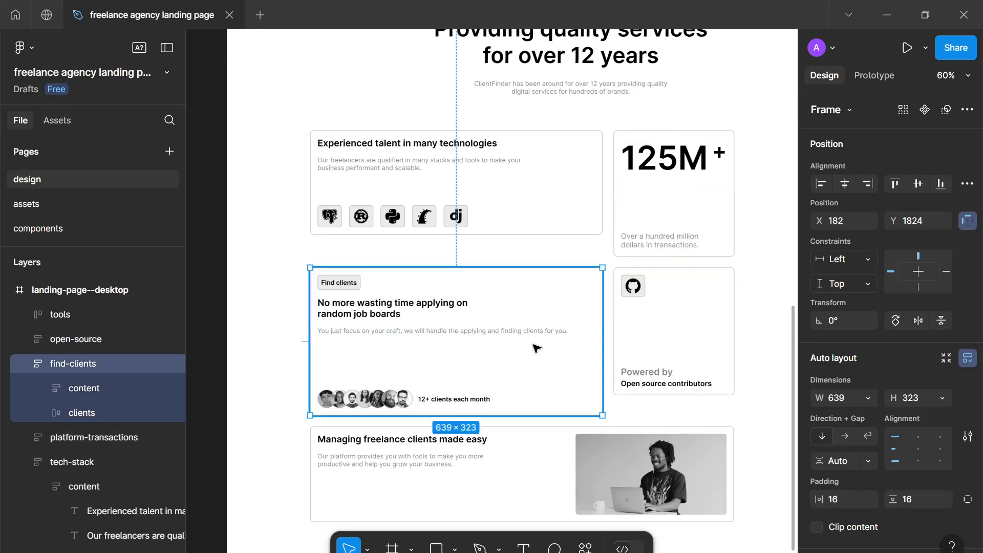
drag(517, 363, 517, 342)
key(alt)
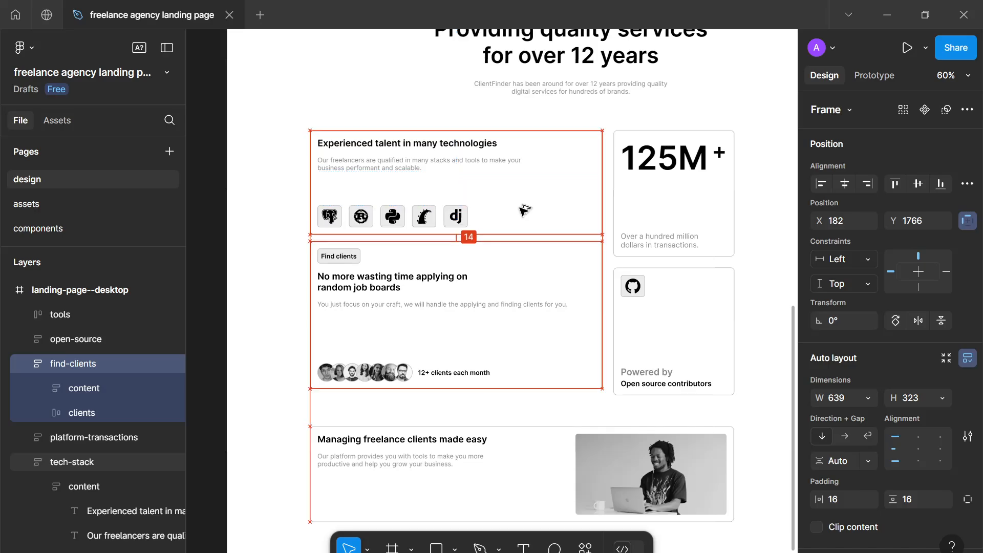
key(Down)
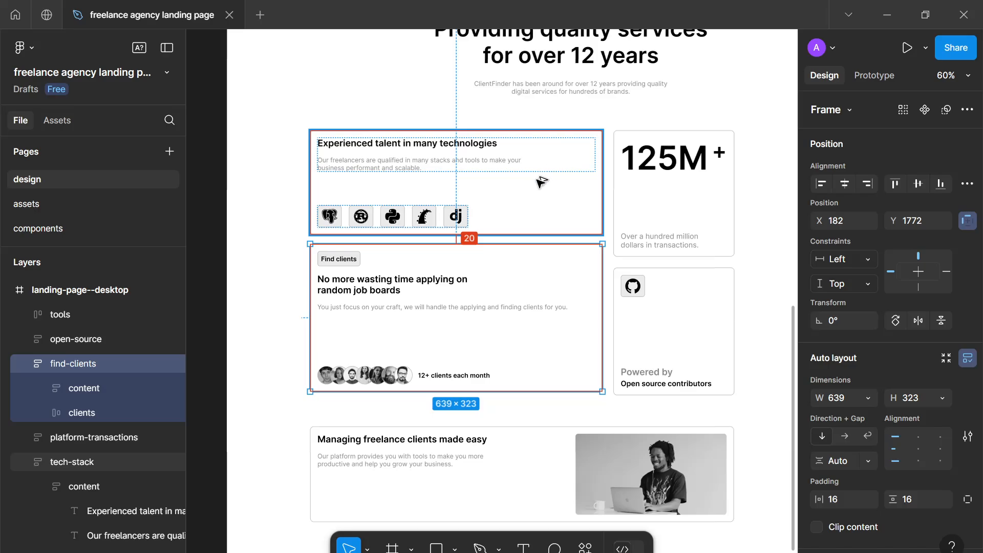
key(alt)
key(Down)
key(Down)
key(Down)
key(Down)
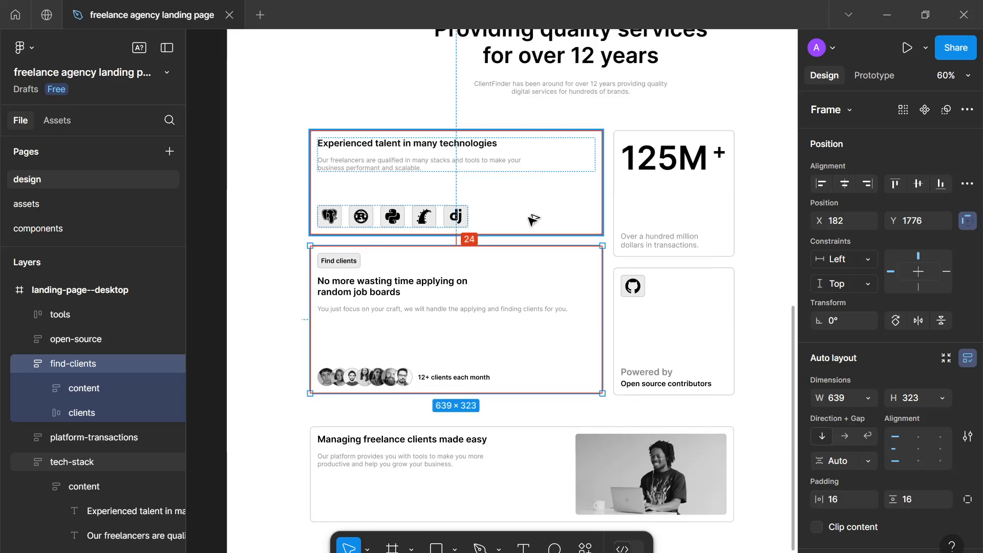
Shorten the open-source card to a height of 275, aligning its bottom edge with the find-clients card.
click(648, 284)
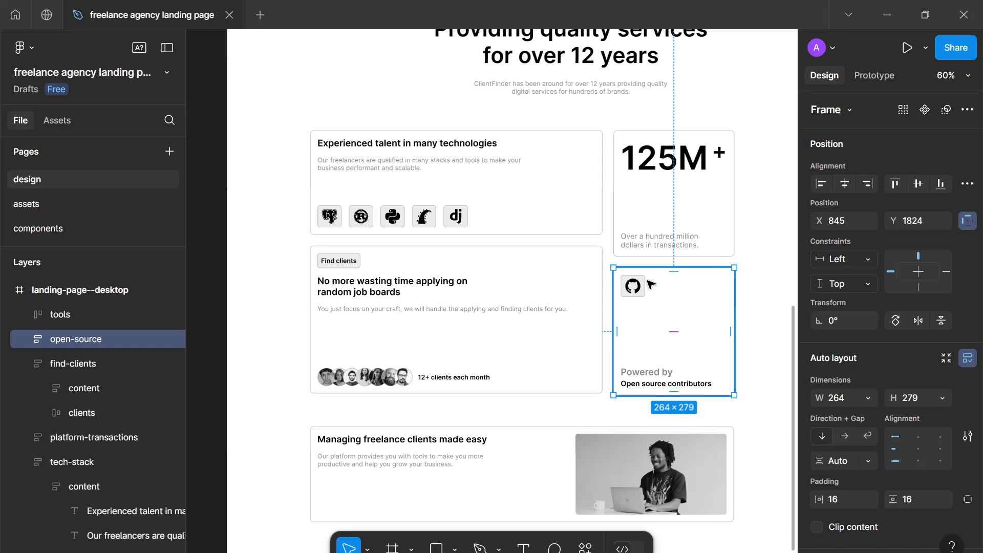
drag(658, 393, 661, 393)
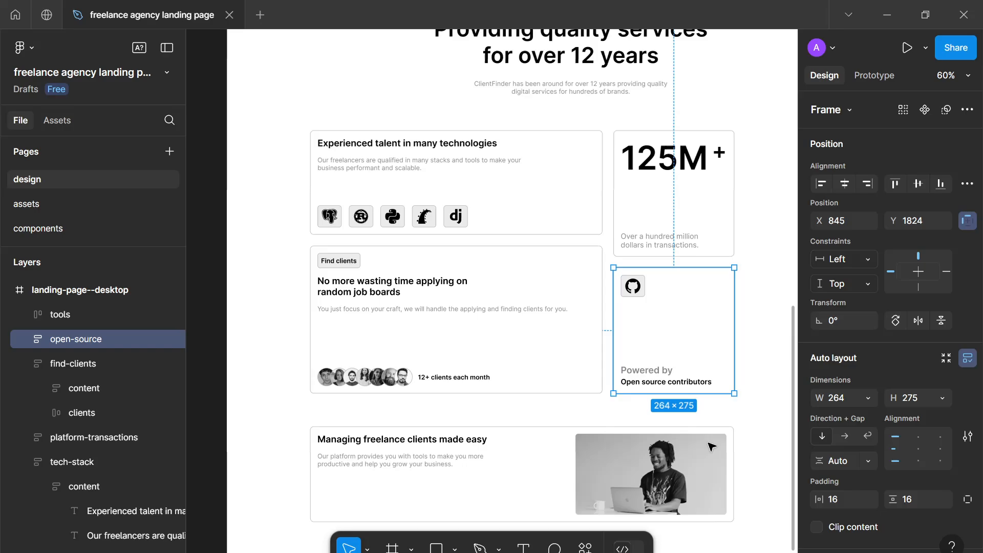
click(750, 438)
Move the tools card up to Y 2123, beneath the find-clients card, and check the spacing between the neighbouring cards.
click(597, 479)
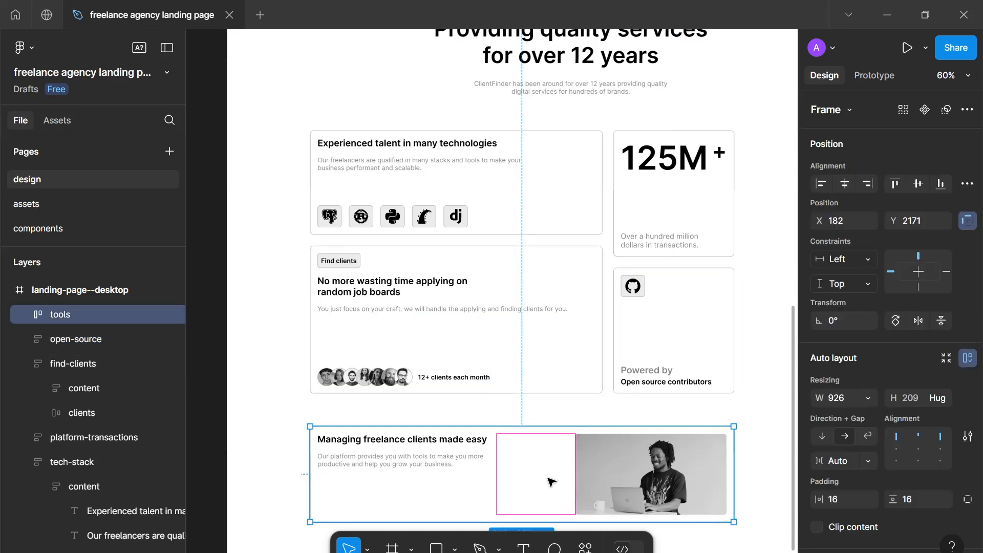
drag(548, 477, 550, 460)
scroll(551, 458, down, 1)
click(653, 329)
key(alt)
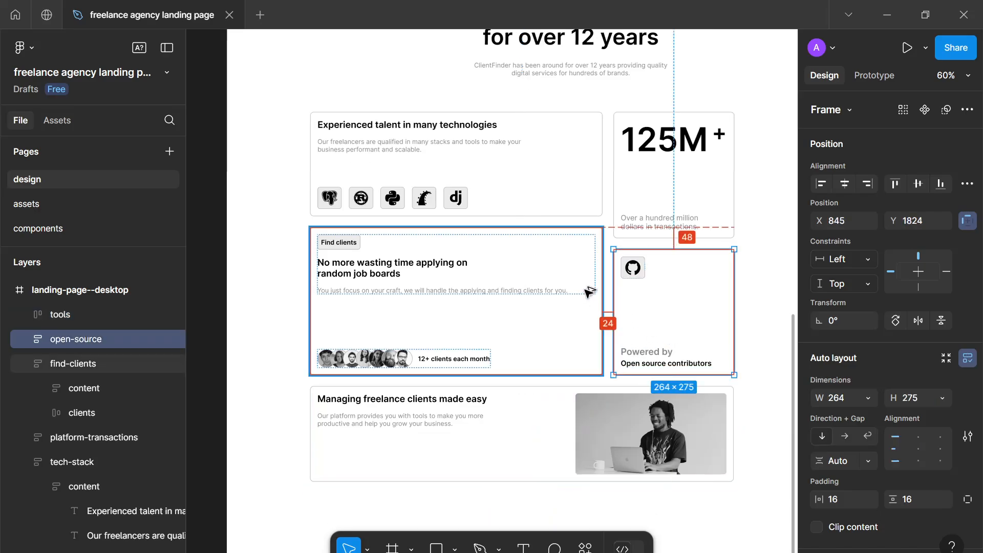
click(577, 321)
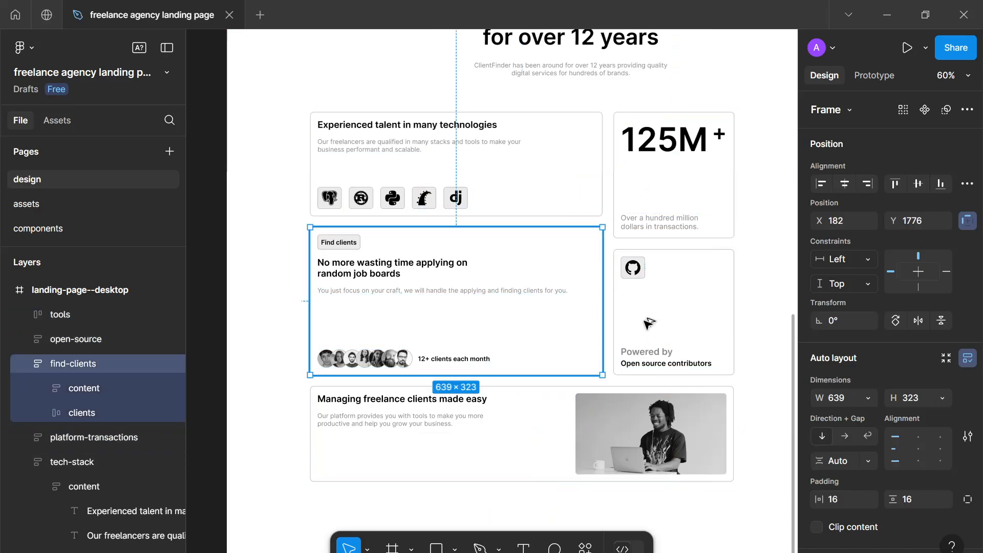
Widen the tools card to 927, keeping its left edge at X 182 in line with the cards above.
click(617, 466)
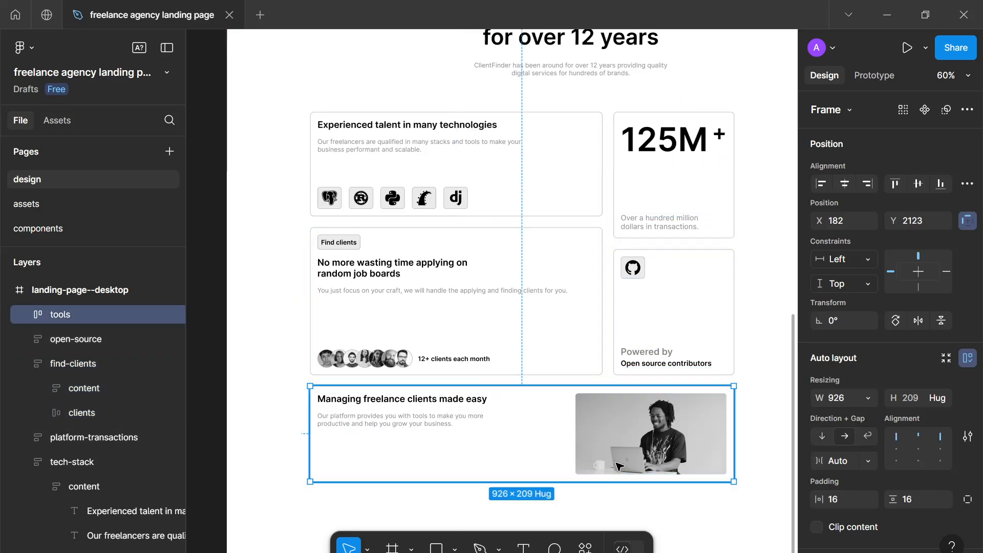
drag(734, 430, 734, 430)
drag(316, 430, 309, 427)
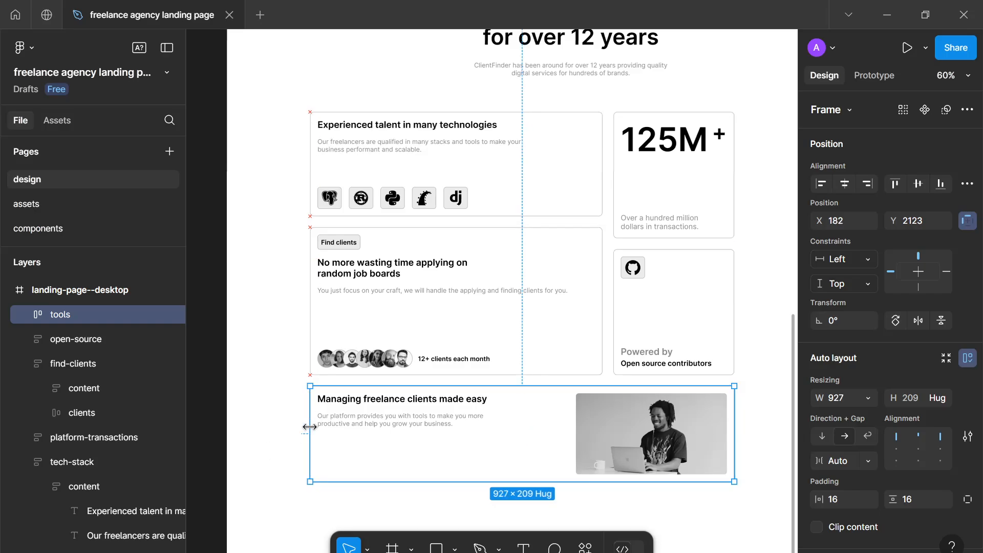
click(353, 519)
scroll(353, 518, down, 2)
drag(353, 520, 345, 498)
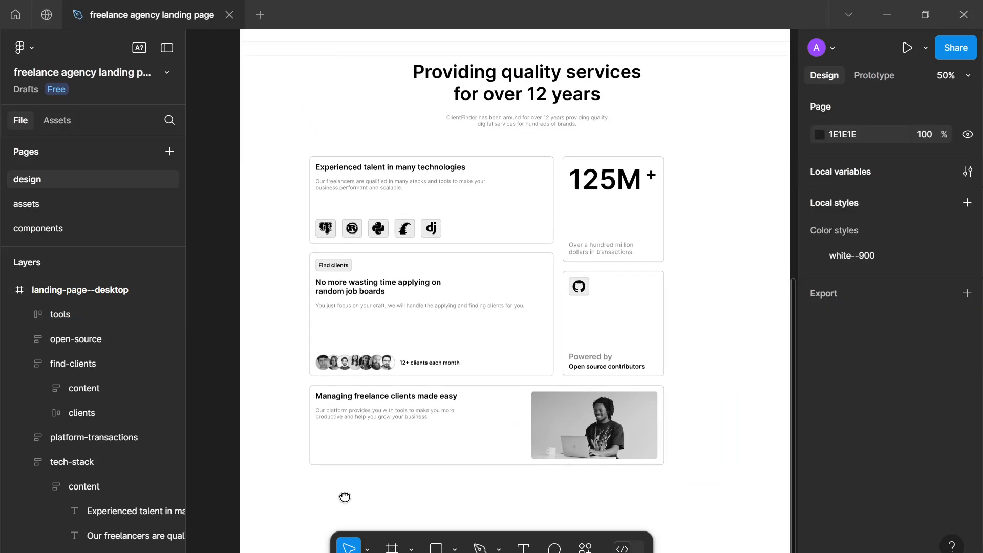
Group all five service cards and rename the group as bento-grid.
drag(745, 496, 299, 153)
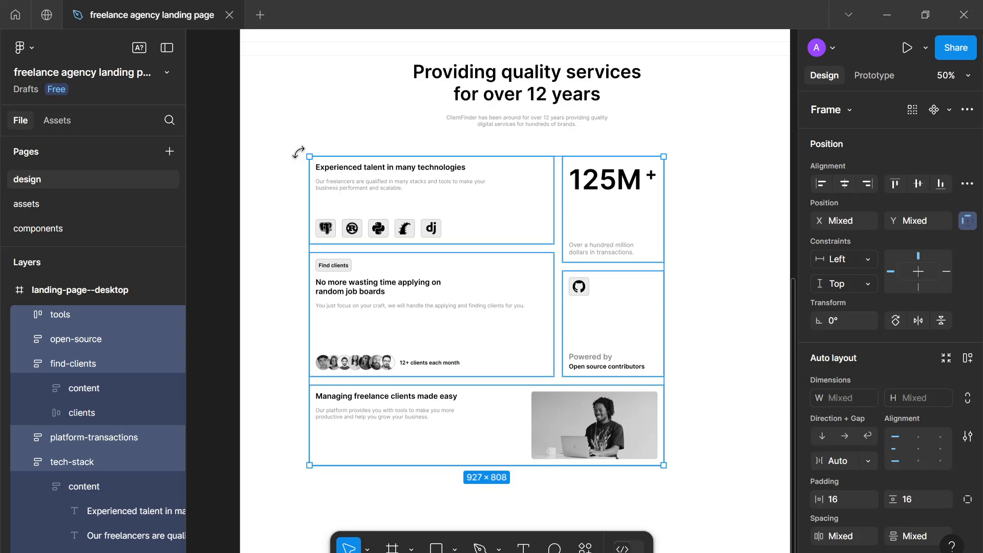
key(ctrl+g)
double_click(54, 313)
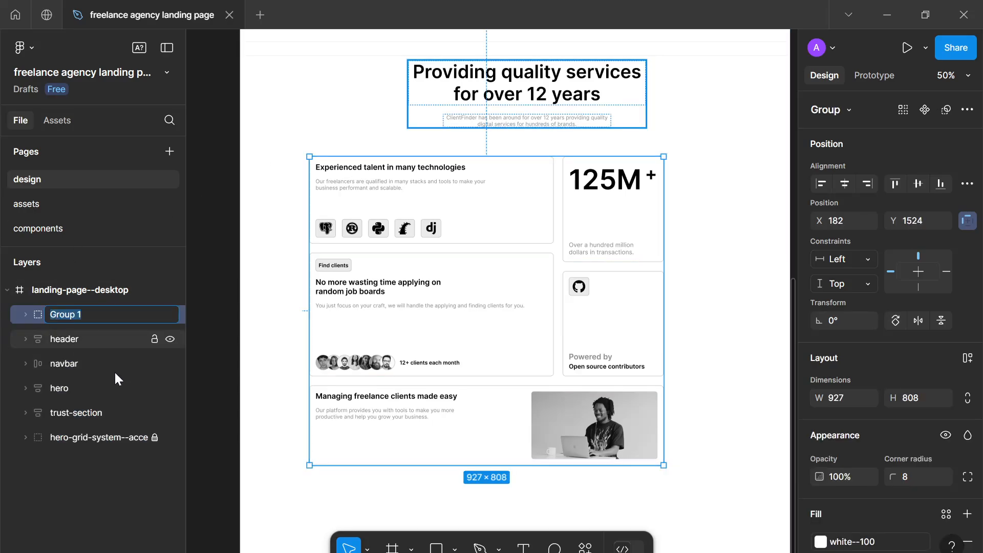
text(bento-)
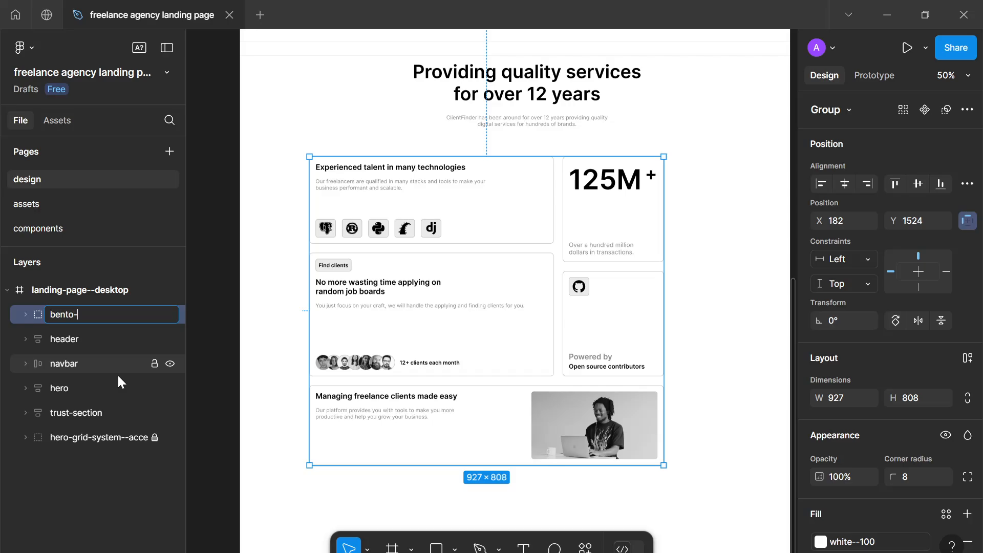
text(grid)
key(Return)
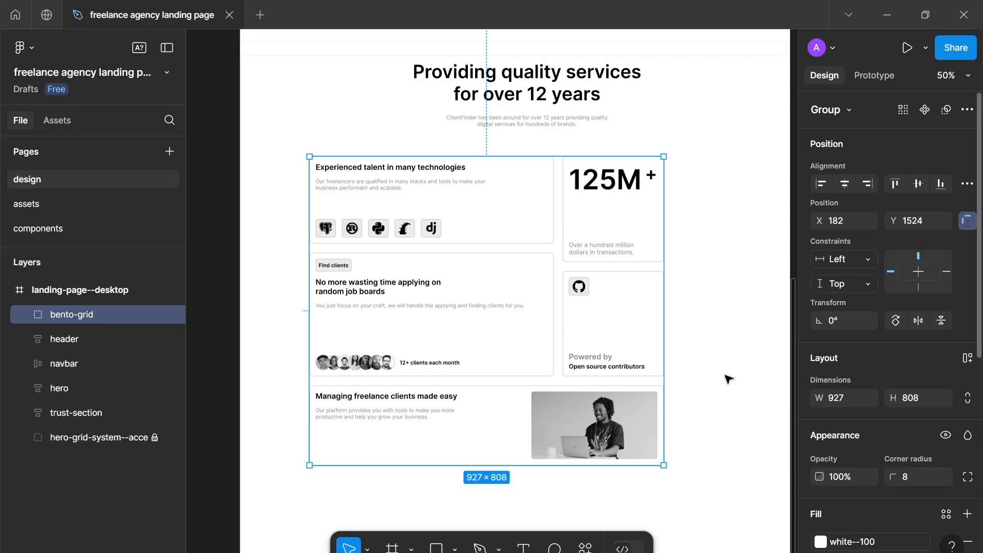
Centre the bento-grid group horizontally at X 257 and move it up to Y 1511, 64 px below the services header.
drag(510, 310, 536, 308)
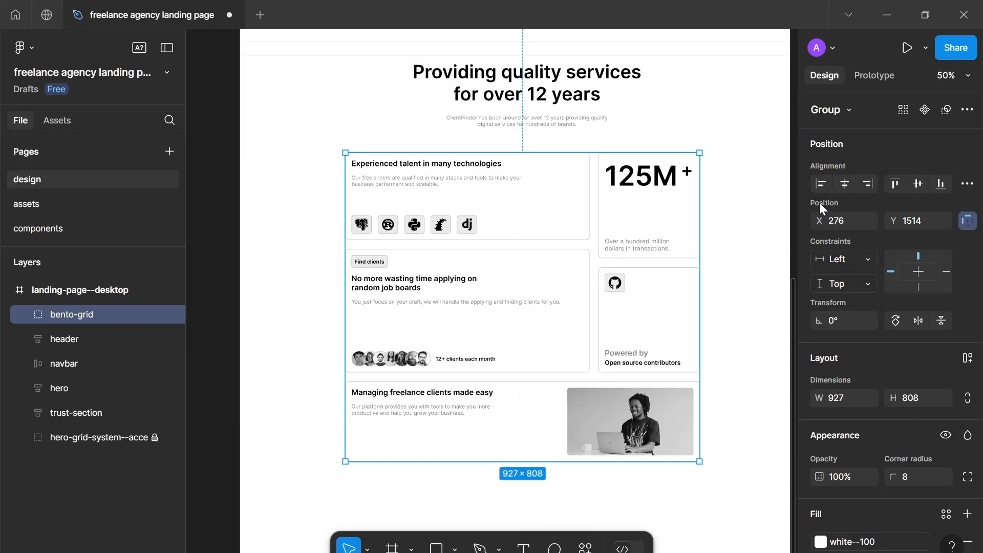
click(844, 183)
key(alt)
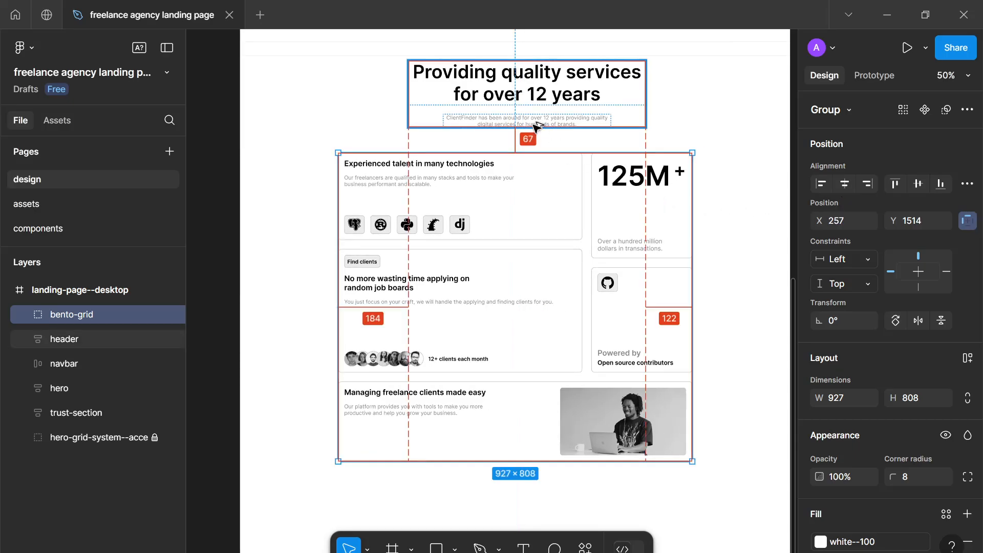
key(Up)
key(Up)
key(Up)
Move the bento-grid group up to Y 1499, leaving a 52 px gap beneath the services header.
scroll(542, 205, up, 6)
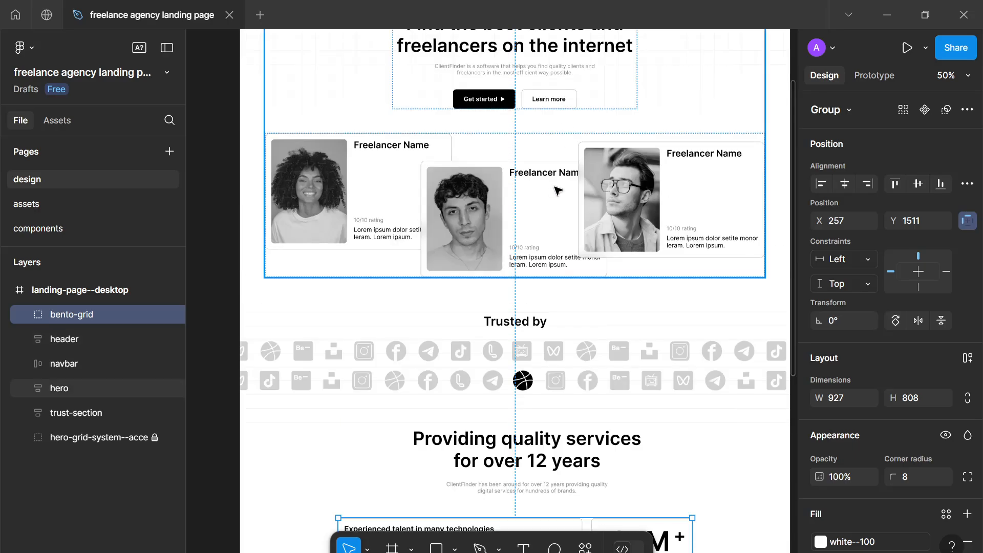
click(520, 360)
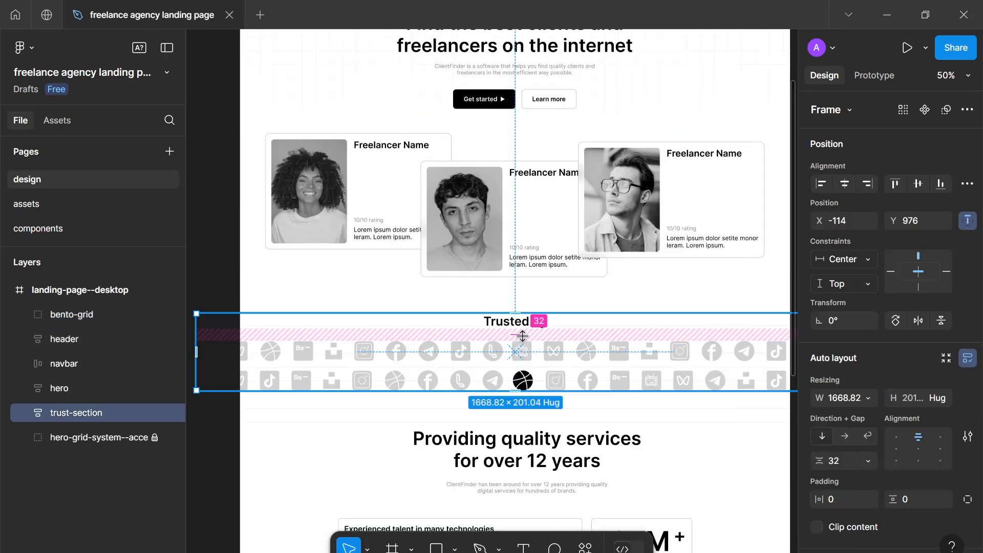
scroll(522, 335, down, 5)
click(531, 333)
key(alt)
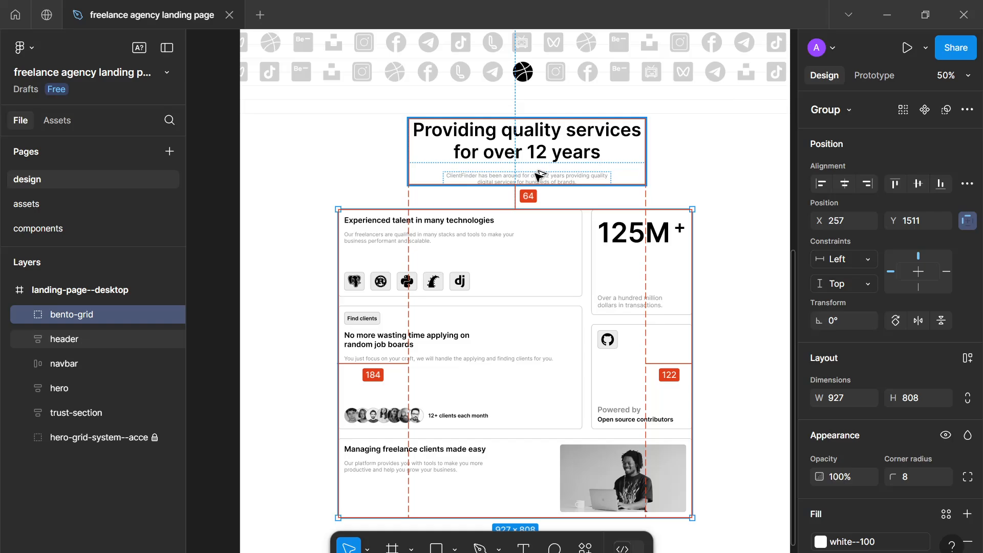
key(Up)
key(Up)
key(Up)
key(Up)
key(Up)
key(Up)
key(Up)
key(Up)
key(Up)
key(Up)
key(Up)
key(Up)
key(Up)
key(Up)
key(Up)
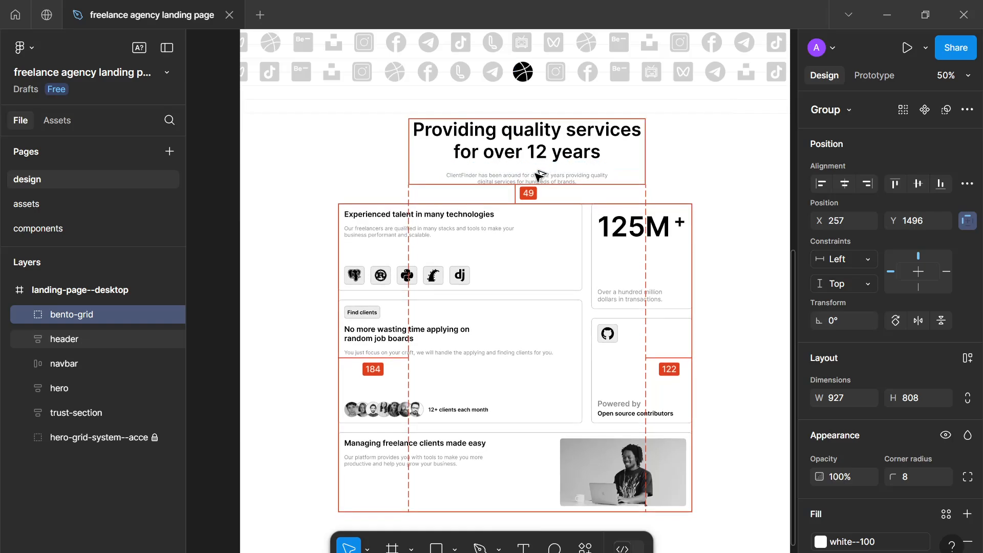
key(Up)
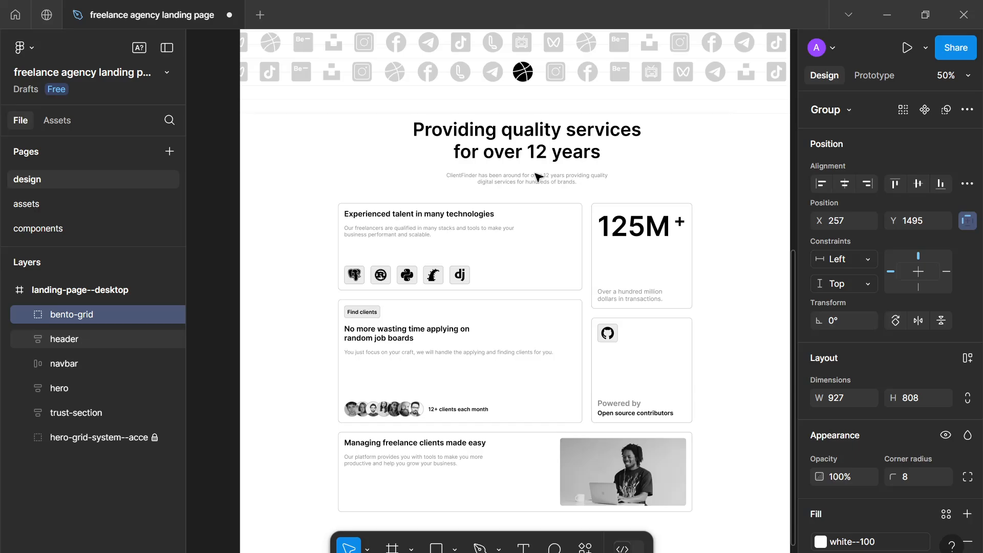
key(alt)
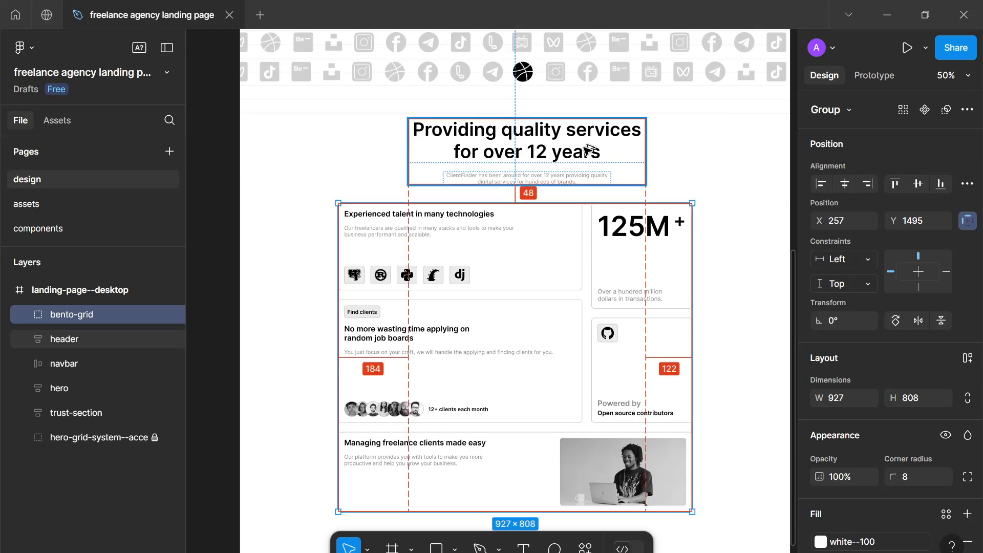
key(Down)
key(Down)
key(Down)
key(Down)
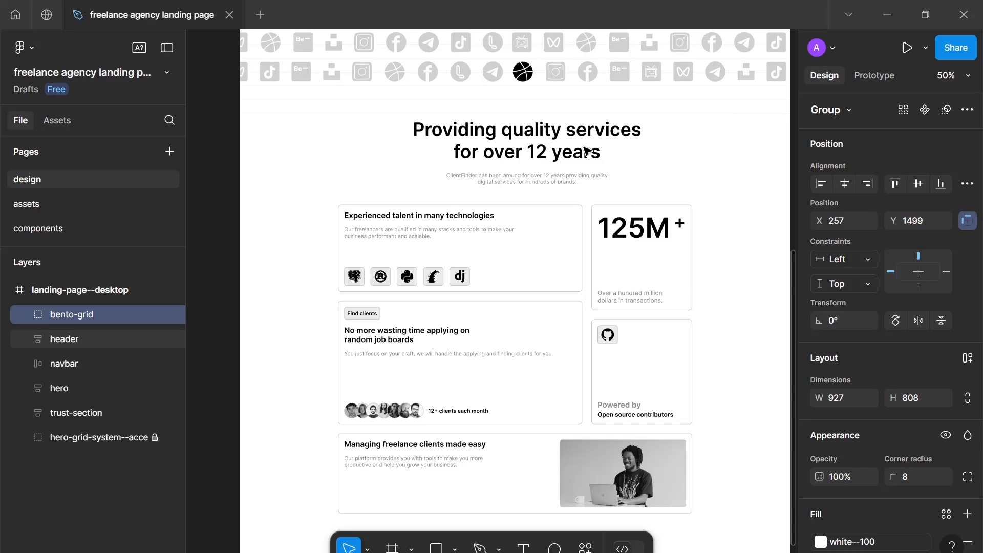
Shorten the landing-page--desktop frame to a height of 2390, trimming the empty space beneath the bento grid.
click(724, 237)
scroll(721, 236, down, 3)
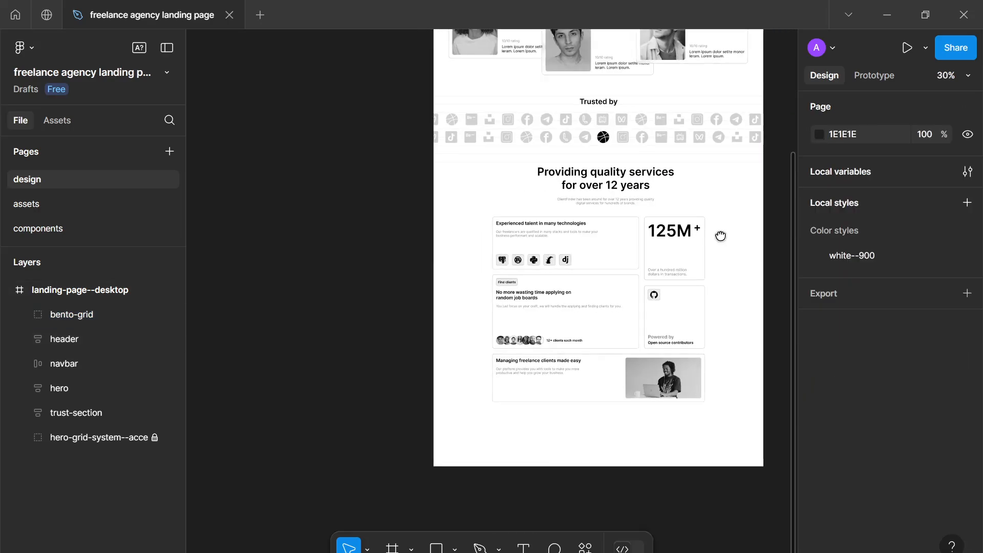
scroll(685, 258, up, 1)
drag(721, 236, 707, 276)
scroll(685, 258, down, 2)
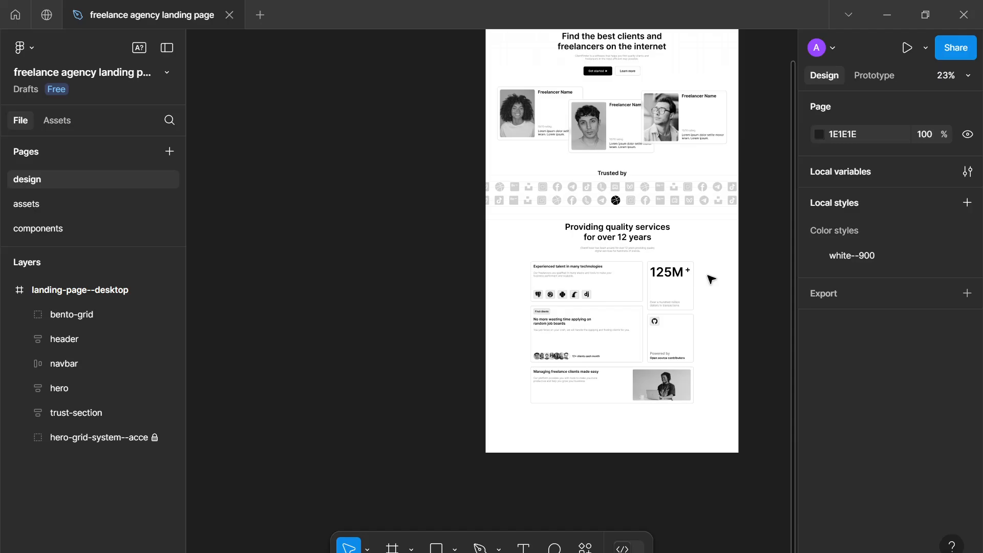
scroll(710, 279, up, 1)
scroll(710, 279, up, 1)
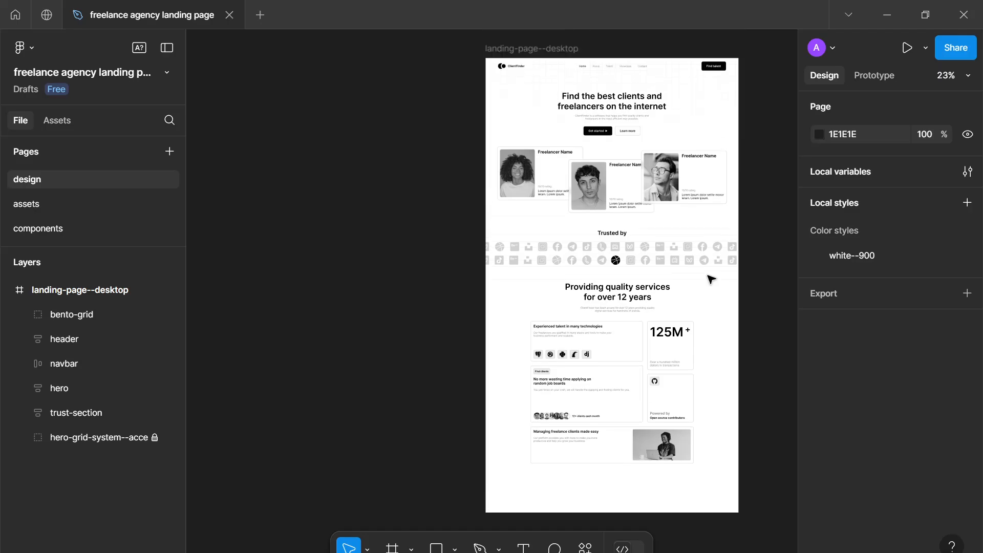
click(514, 50)
click(513, 53)
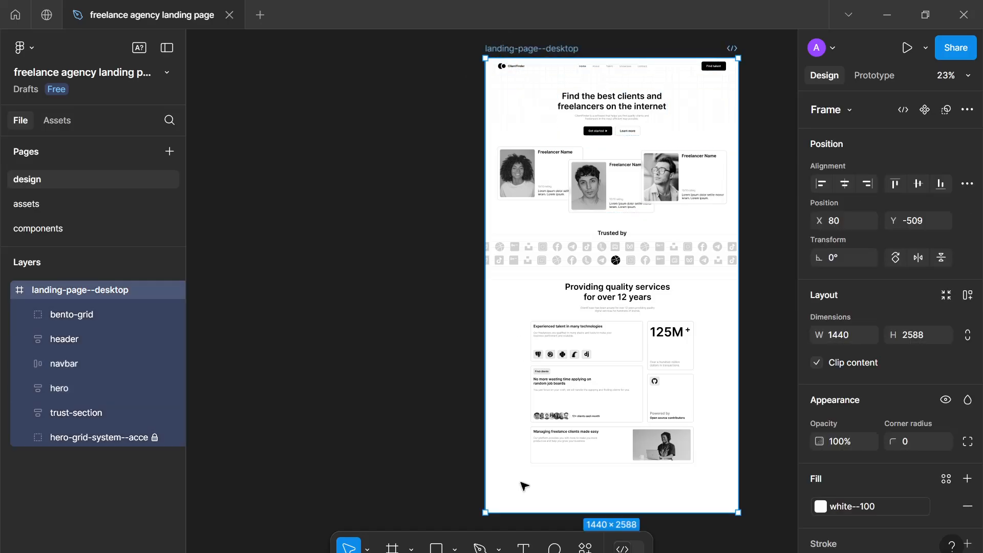
drag(544, 509, 543, 477)
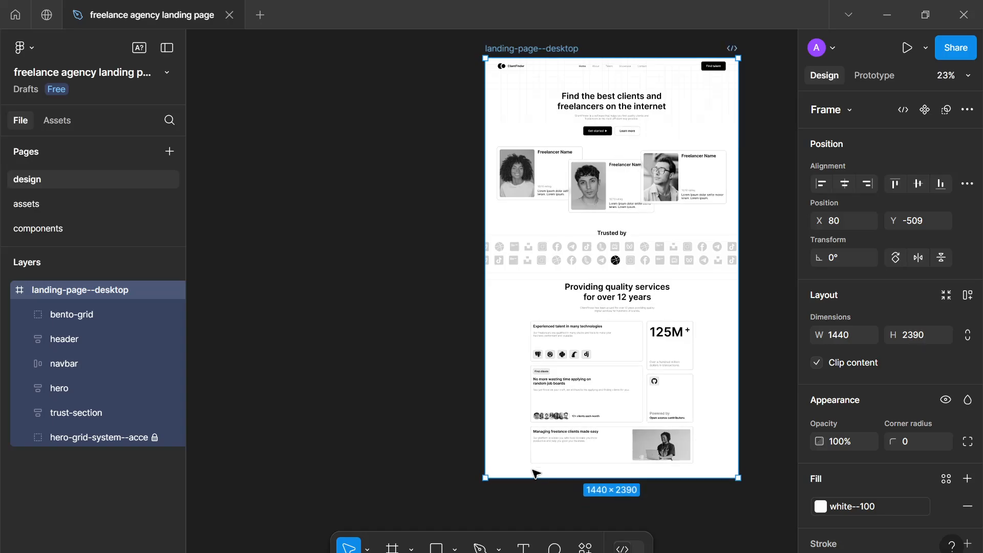
key(Escape)
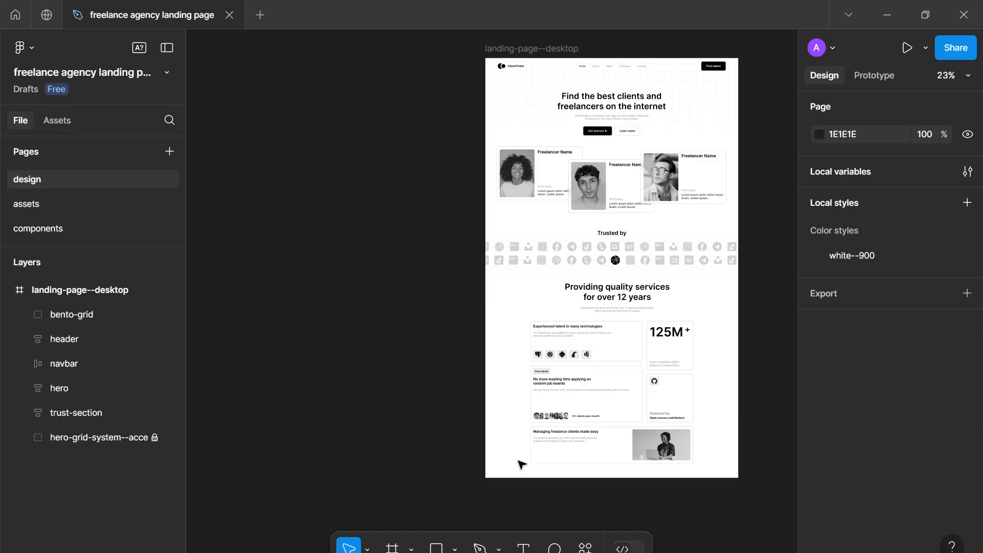
Review the page sections at different scales and check the spacing between the hero and the trust section.
scroll(521, 463, up, 3)
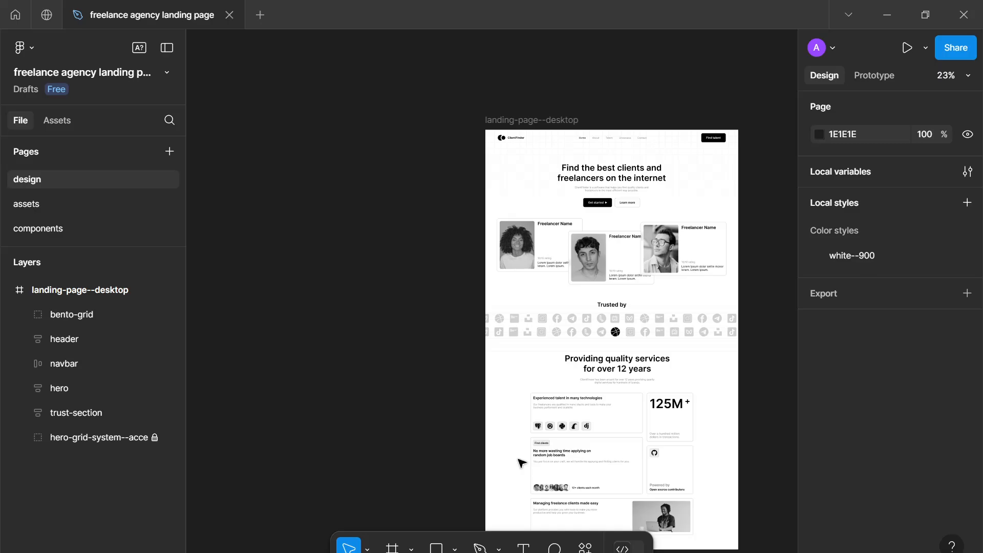
scroll(521, 463, down, 1)
ctrl+scroll(521, 464, down, 1)
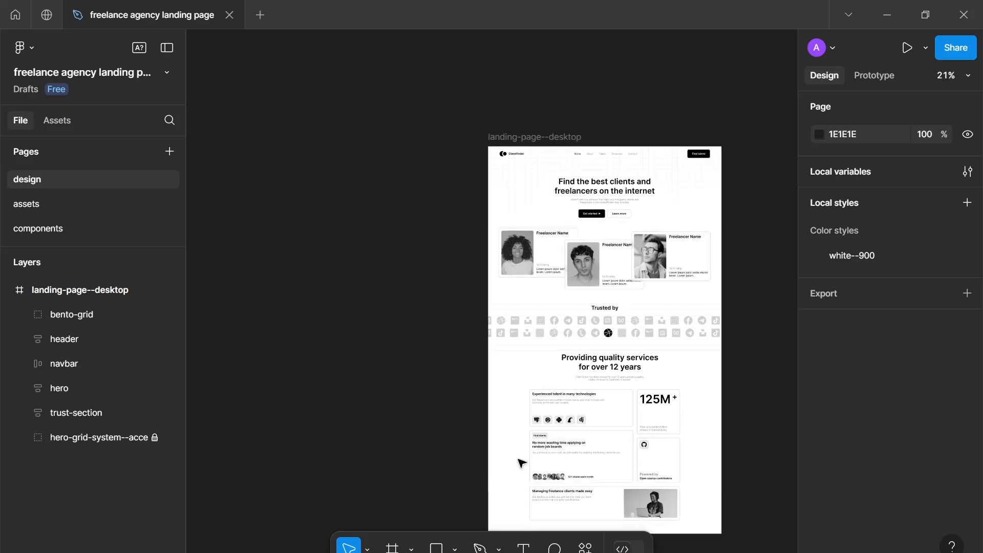
ctrl+scroll(521, 464, up, 5)
ctrl+scroll(521, 464, down, 1)
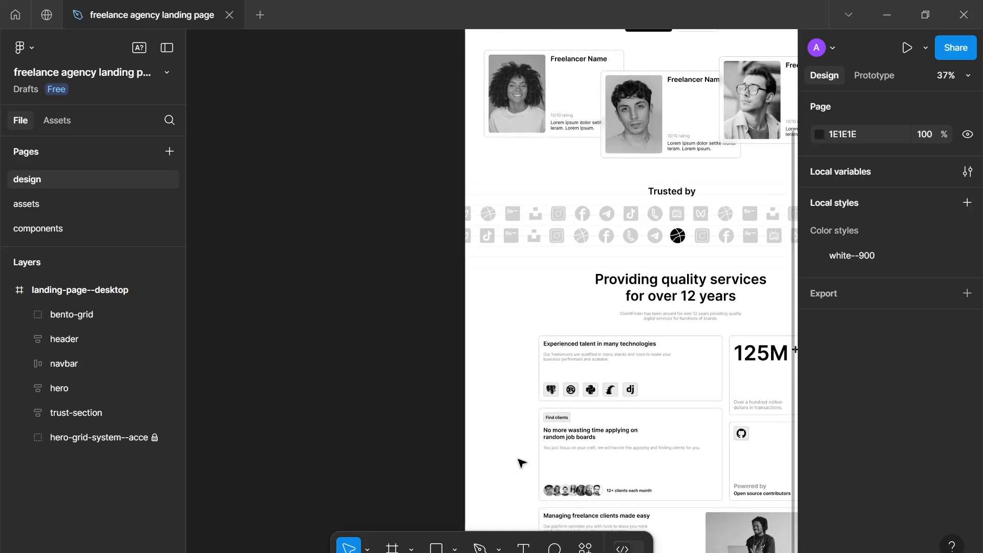
drag(504, 450, 405, 343)
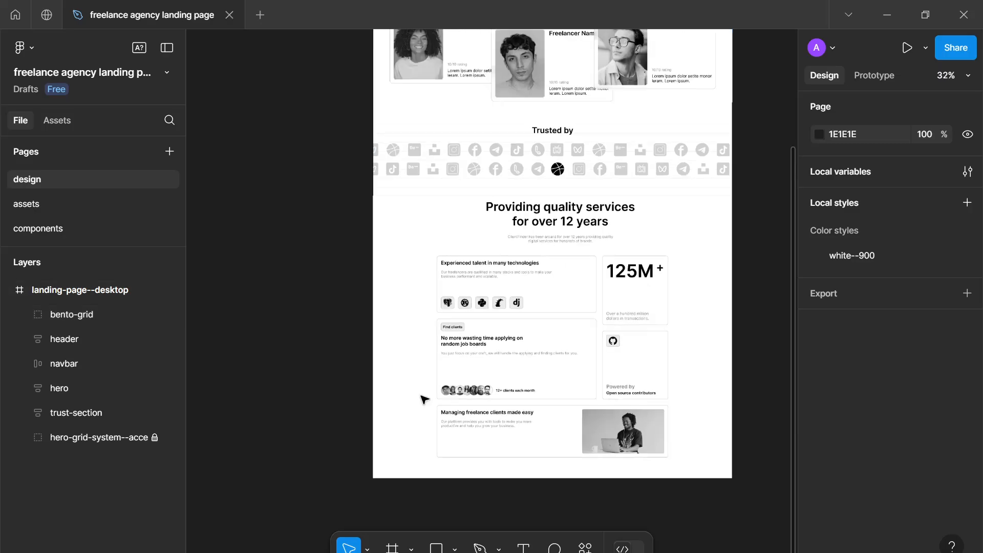
scroll(445, 408, down, 2)
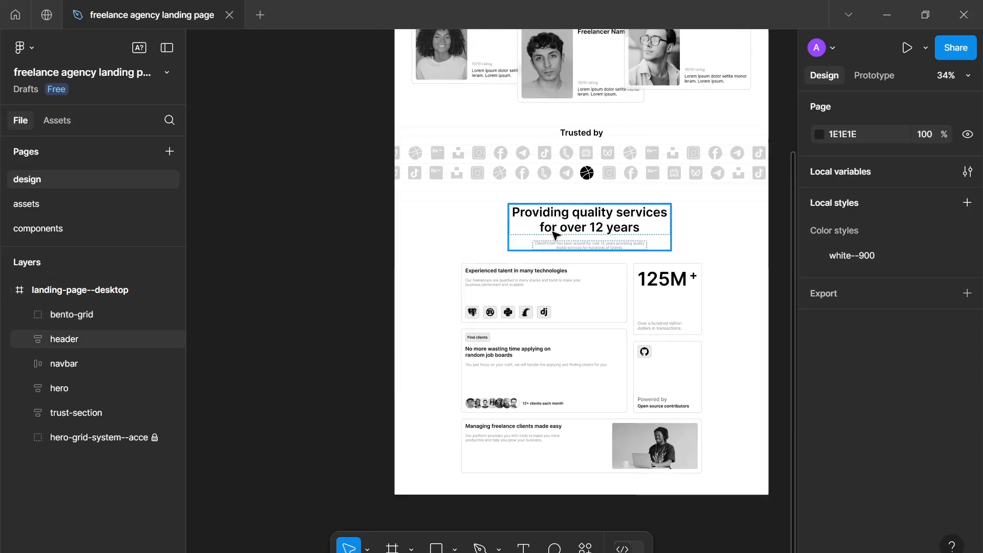
click(563, 167)
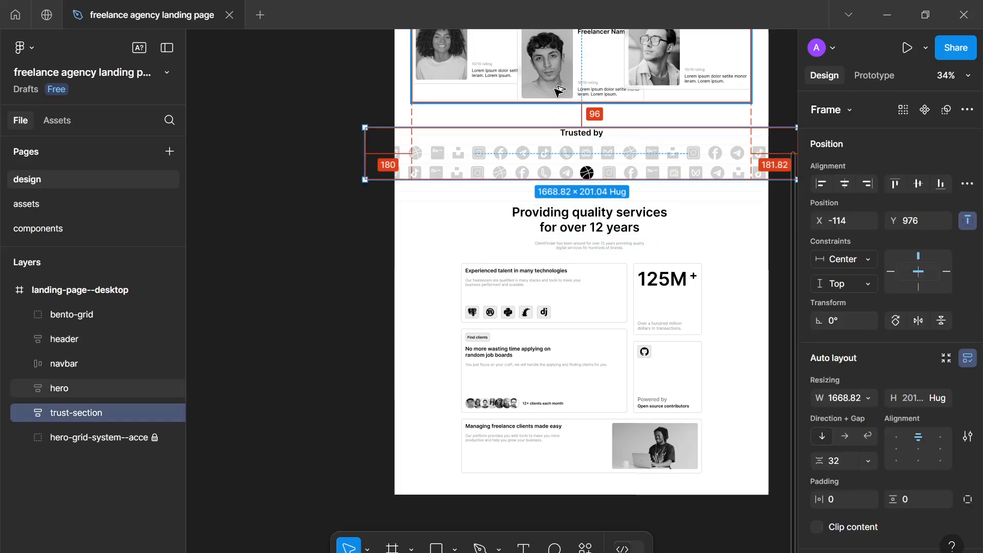
Wrap the services header and the bento-grid group in a vertical auto layout frame with a gap of 52.
click(577, 214)
shift+click(585, 301)
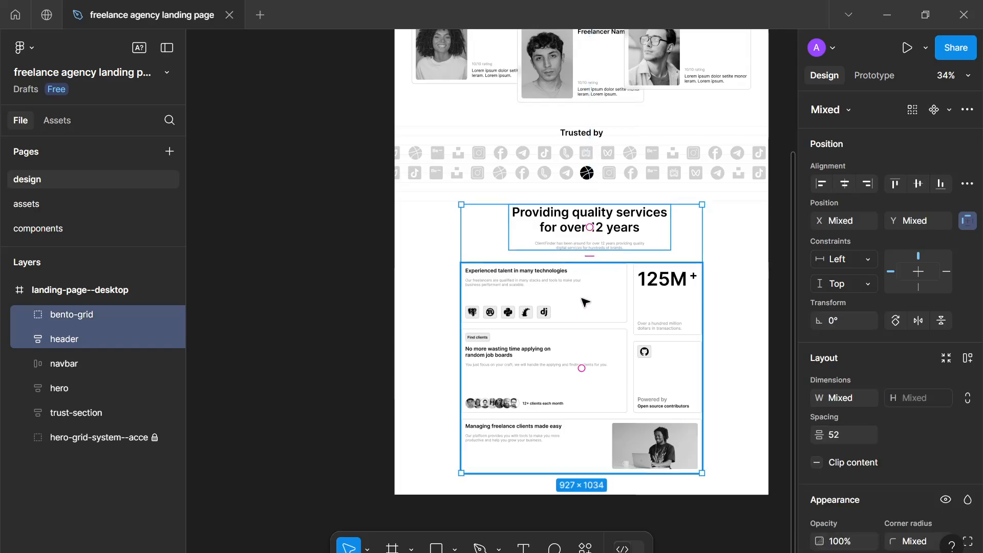
key(shift+a)
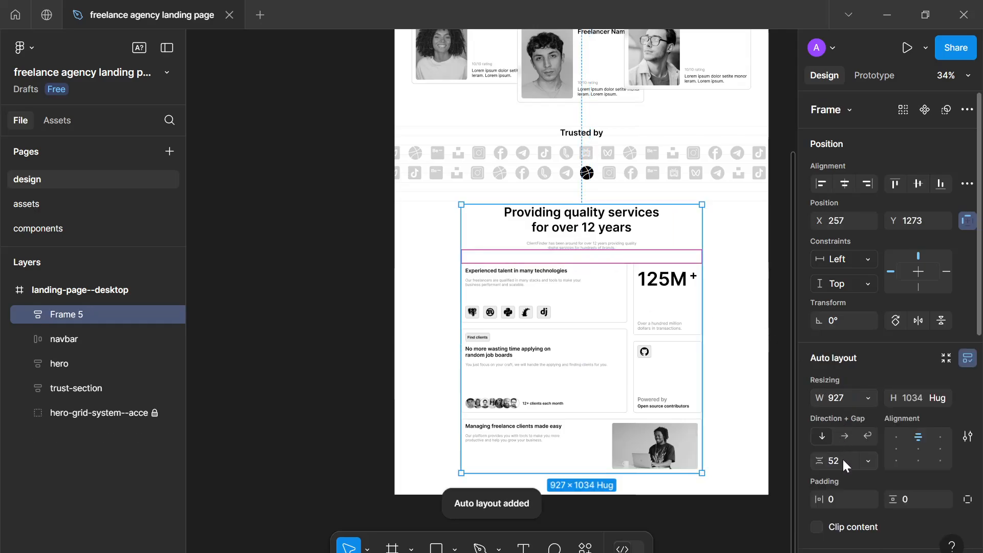
click(843, 459)
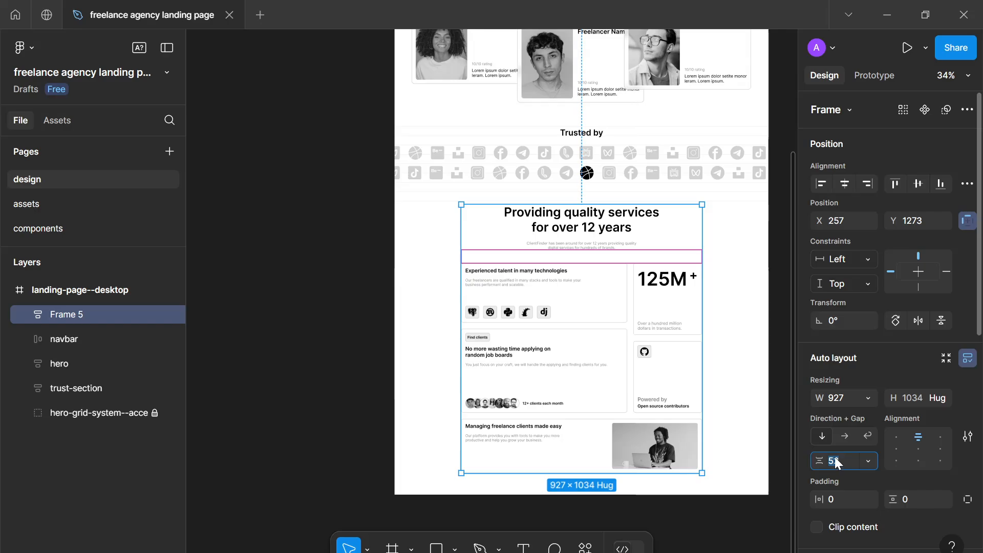
click(732, 268)
click(671, 277)
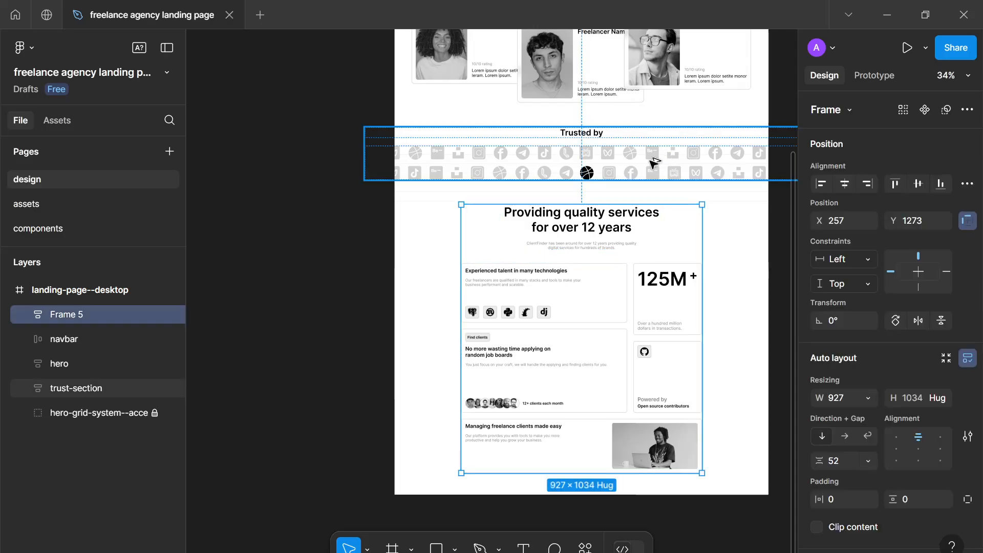
Centre the new auto layout frame of the services section horizontally on the page.
key(alt)
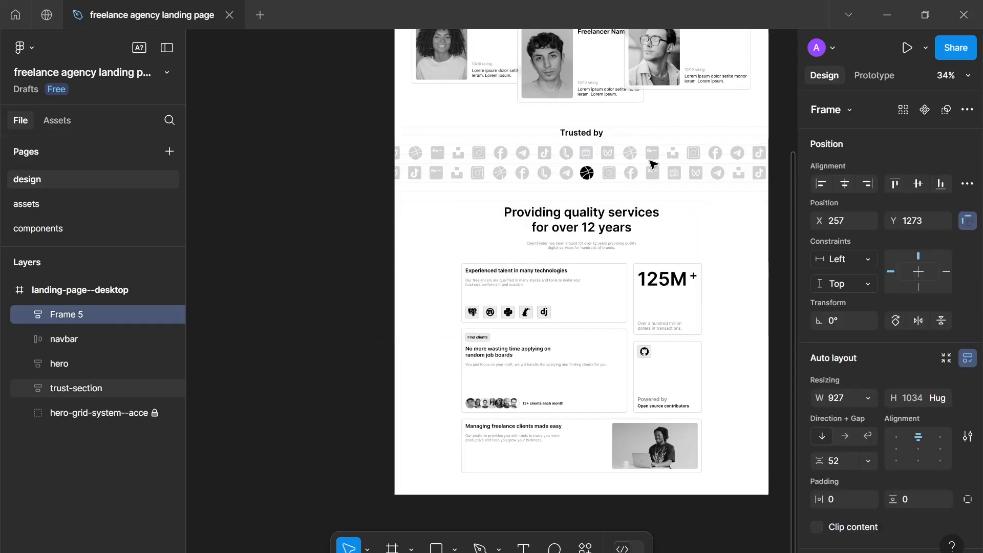
scroll(655, 163, up, 1)
click(844, 183)
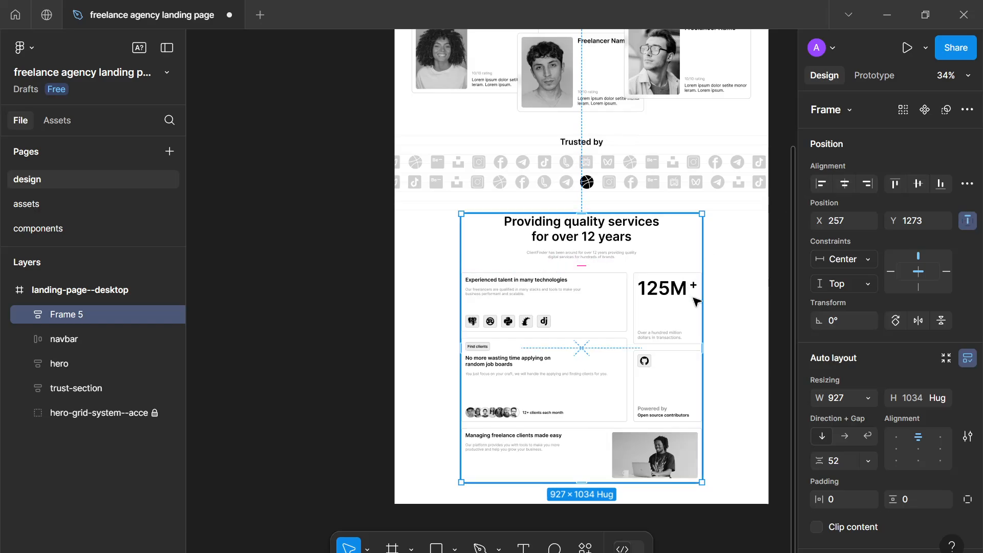
Examine the overall layout of the landing page from the navbar down to the services cards.
click(723, 305)
scroll(726, 307, down, 5)
scroll(663, 270, up, 3)
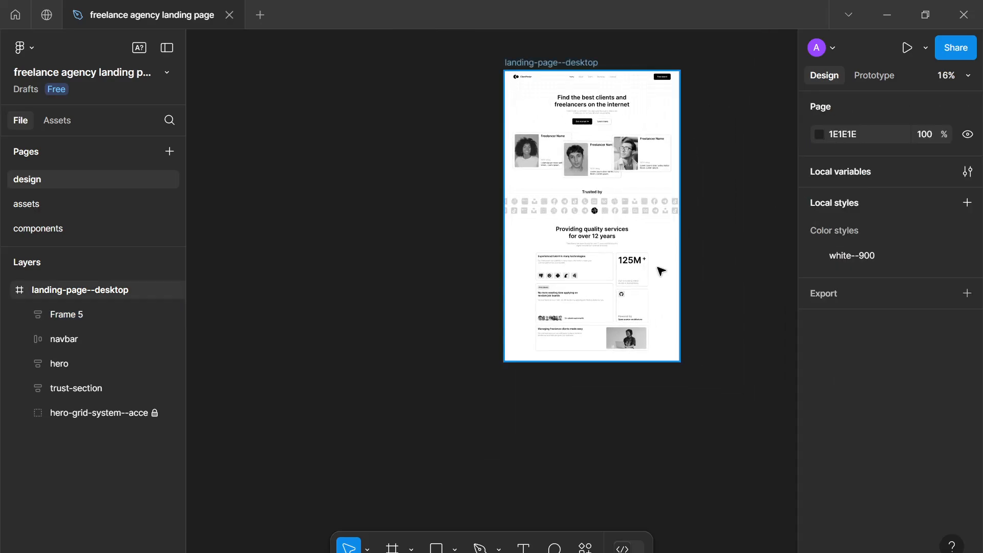
drag(642, 328, 575, 361)
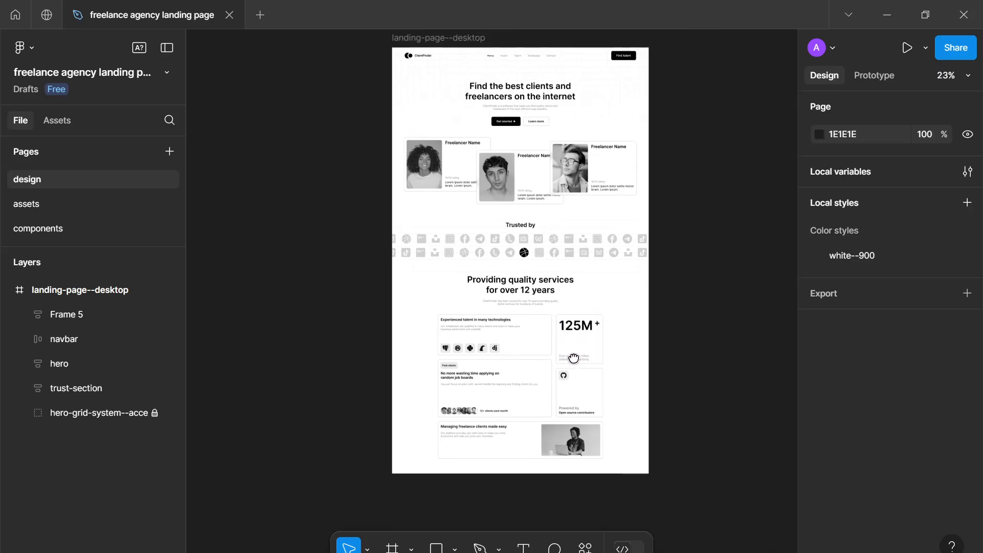
scroll(568, 253, up, 1)
scroll(567, 253, up, 2)
scroll(567, 253, down, 2)
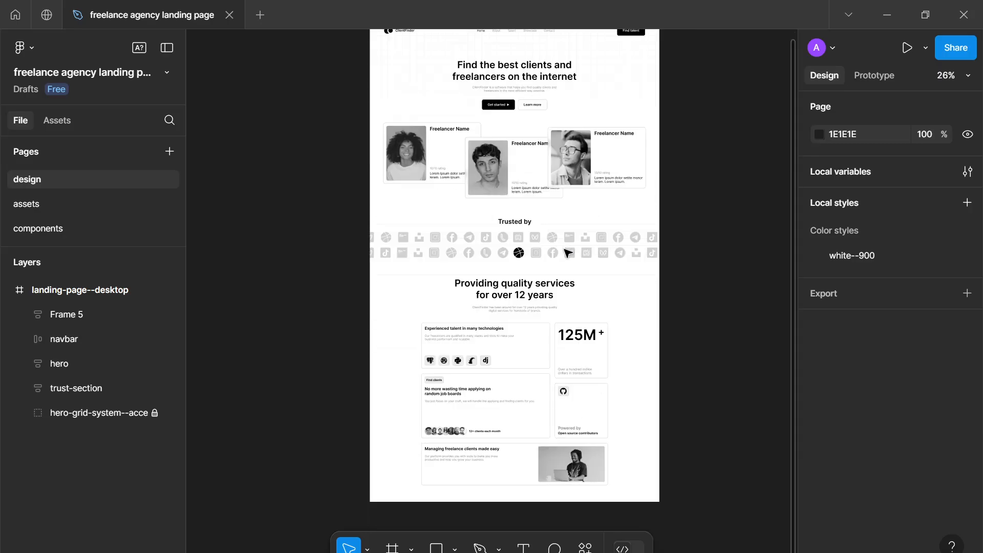
scroll(567, 253, down, 3)
scroll(568, 253, down, 1)
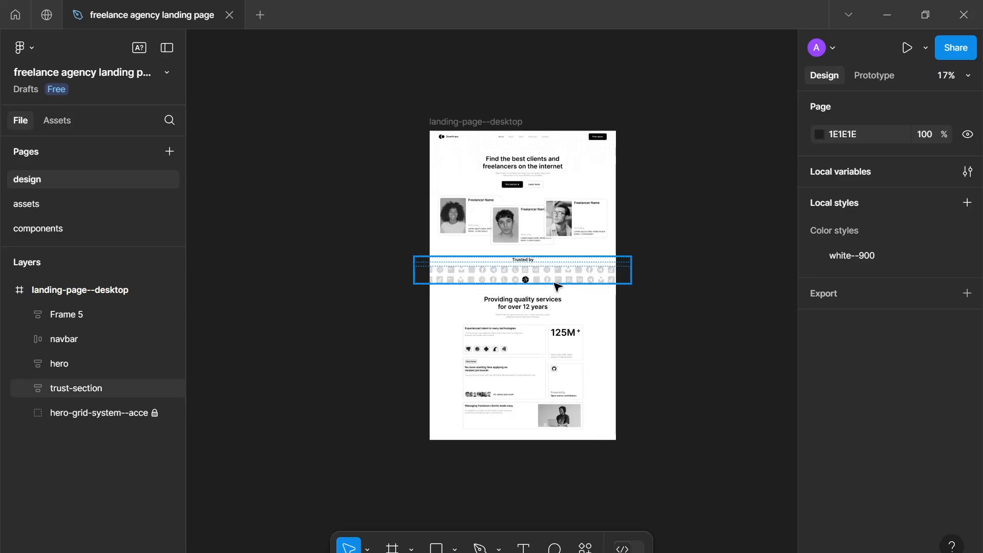
Rename the auto layout frame holding the services header and cards as features.
double_click(60, 315)
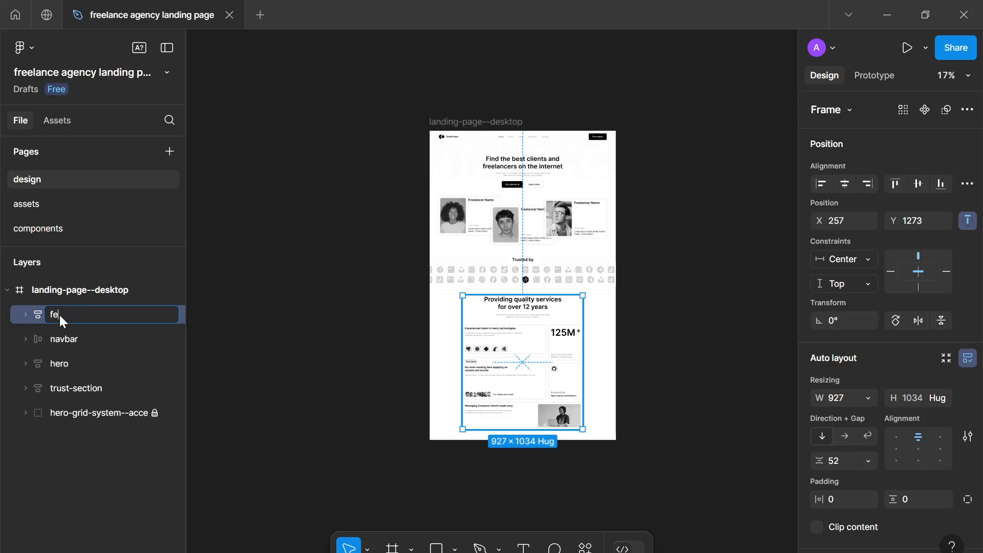
text(features)
key(Return)
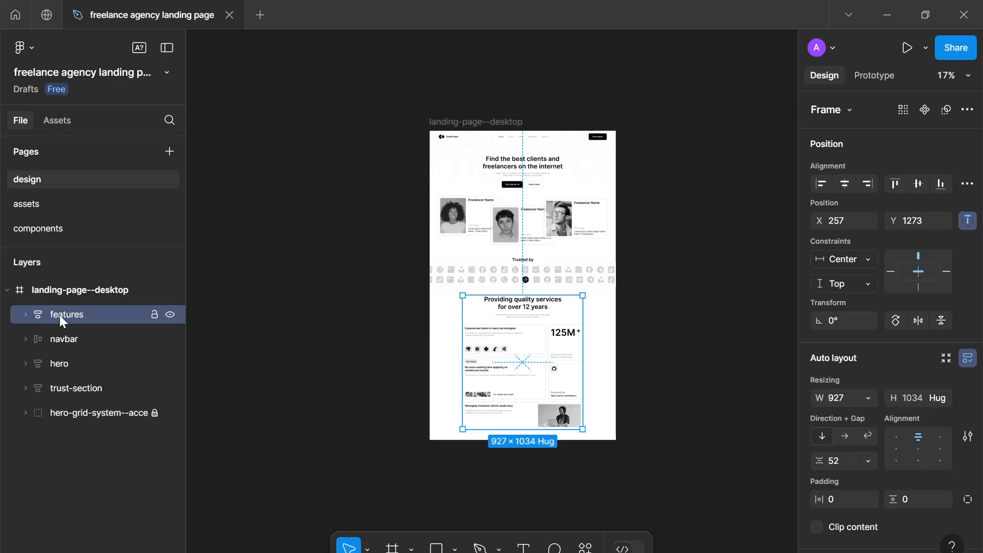
Examine the navbar and the hero section with its freelancer cards up close.
click(413, 185)
scroll(412, 184, up, 5)
scroll(516, 437, down, 3)
scroll(513, 435, up, 5)
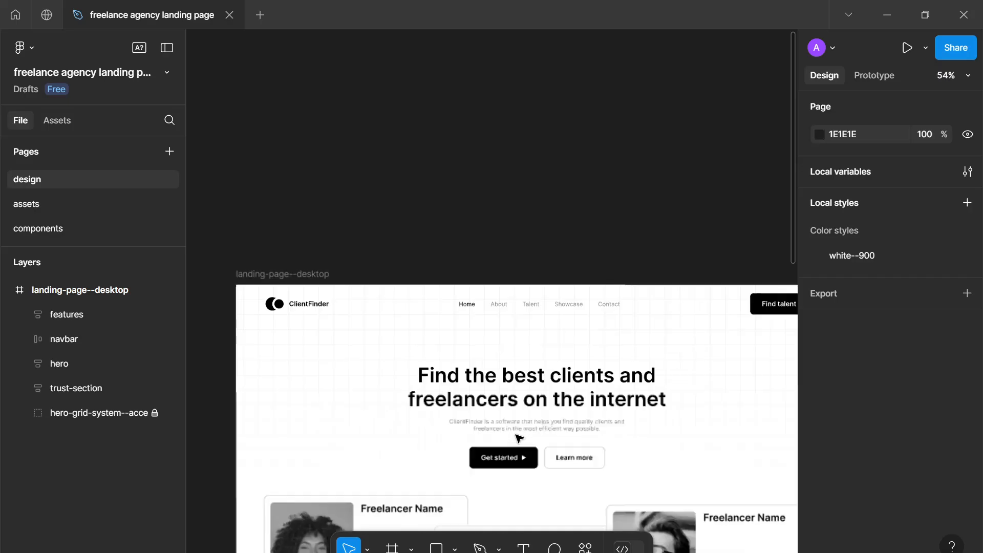
scroll(513, 436, up, 1)
drag(514, 436, 478, 251)
scroll(451, 353, up, 2)
scroll(478, 248, down, 3)
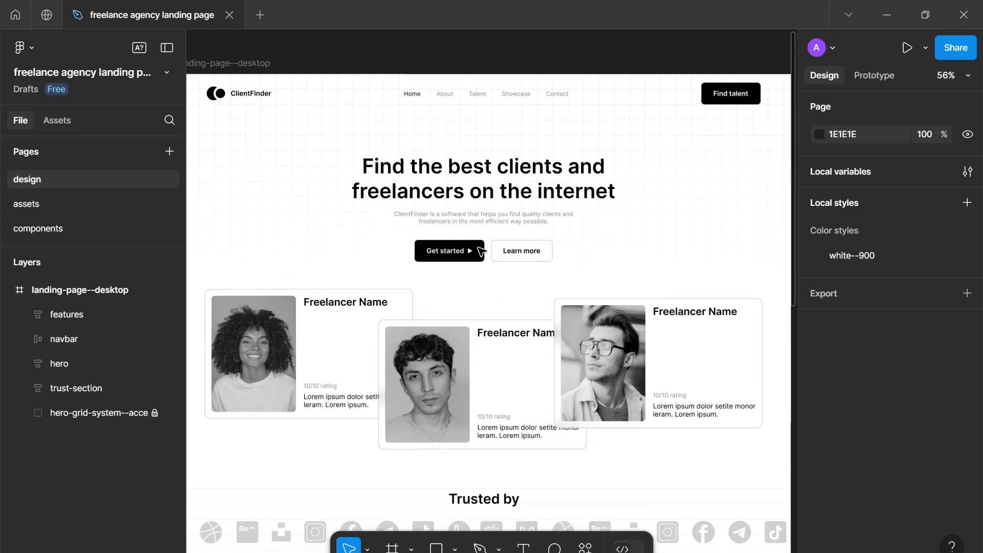
Examine the landing page from the hero section through the trust section down to the services cards.
scroll(481, 251, down, 3)
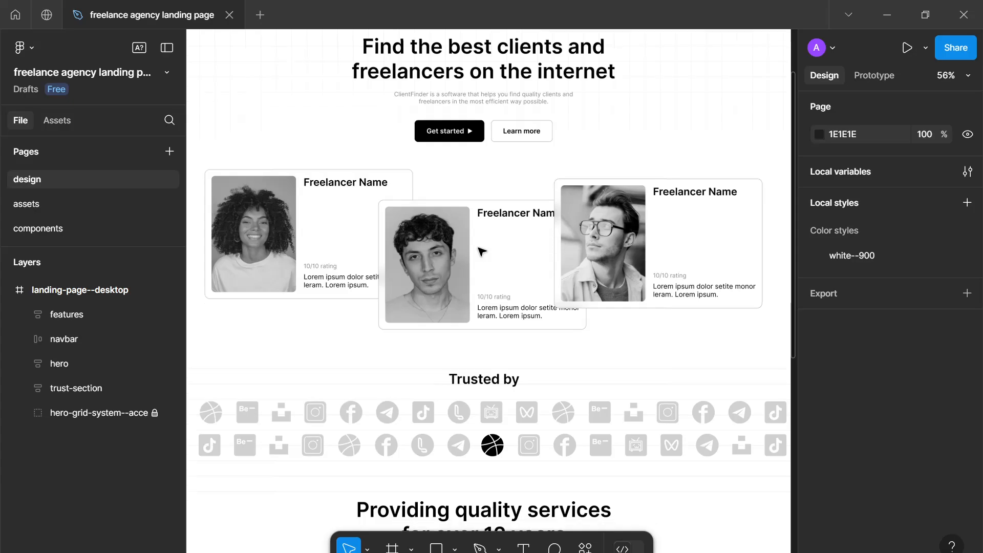
scroll(457, 313, down, 2)
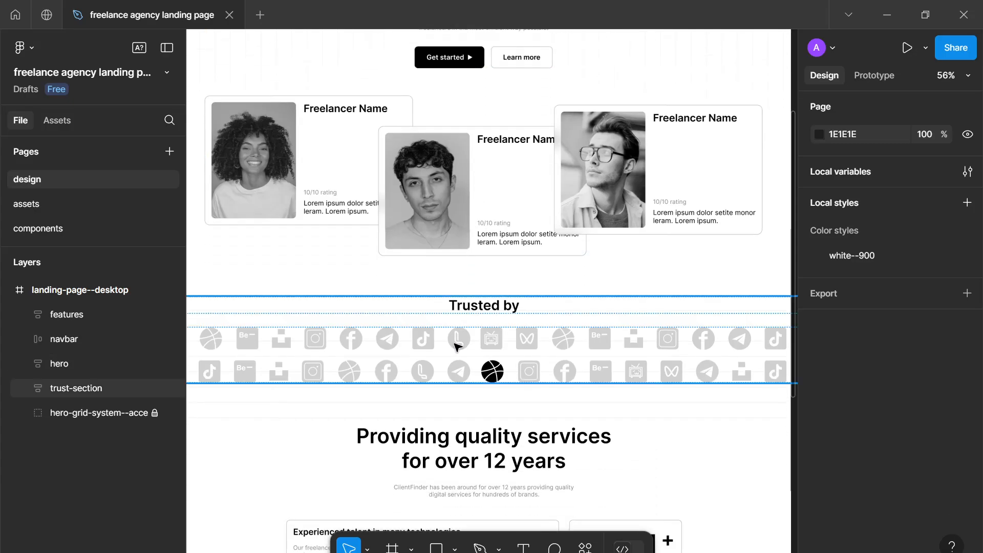
scroll(457, 347, down, 3)
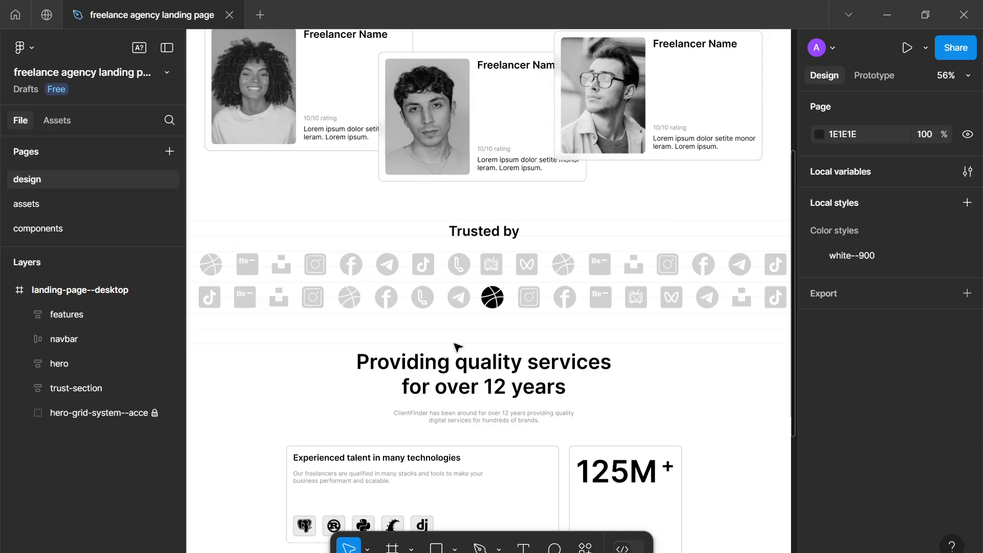
scroll(458, 346, down, 3)
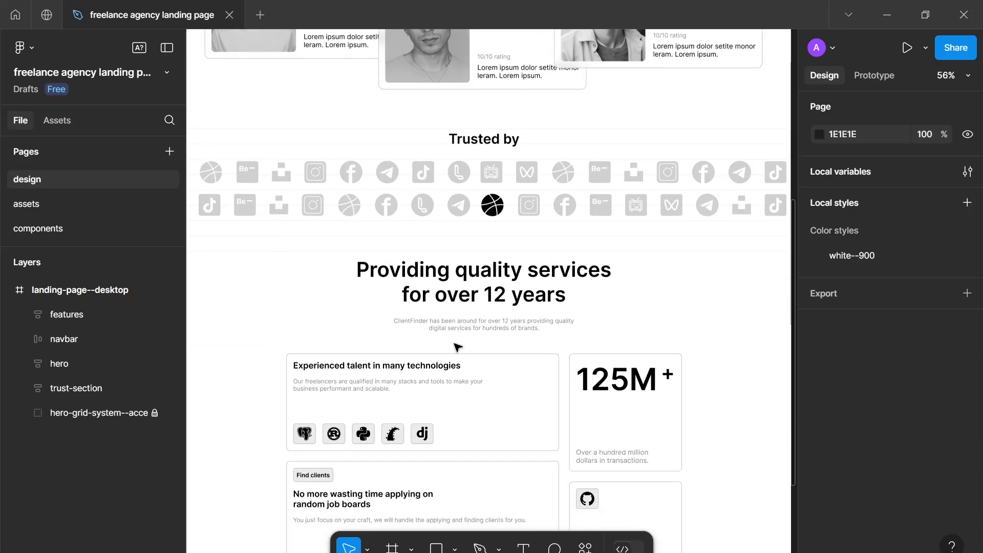
scroll(458, 347, down, 8)
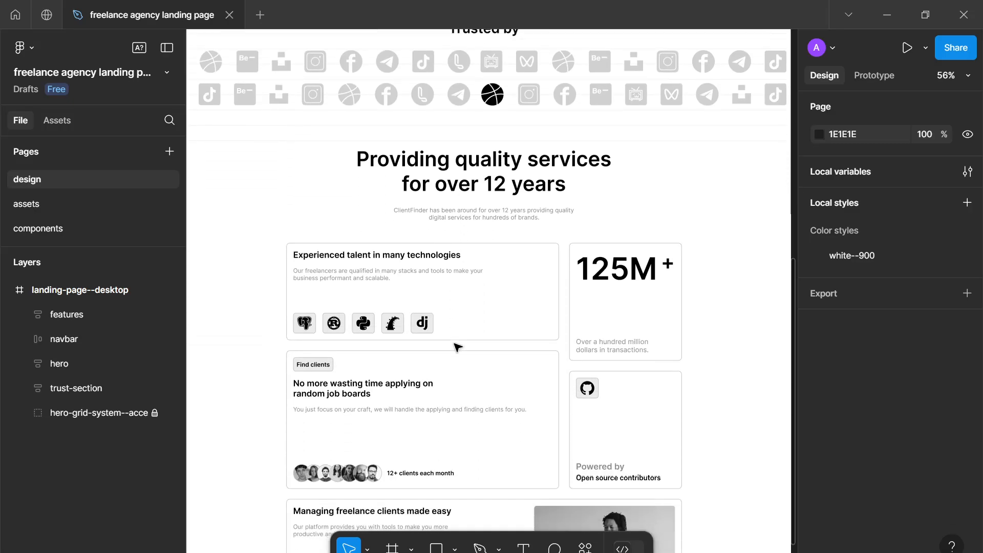
scroll(457, 346, up, 12)
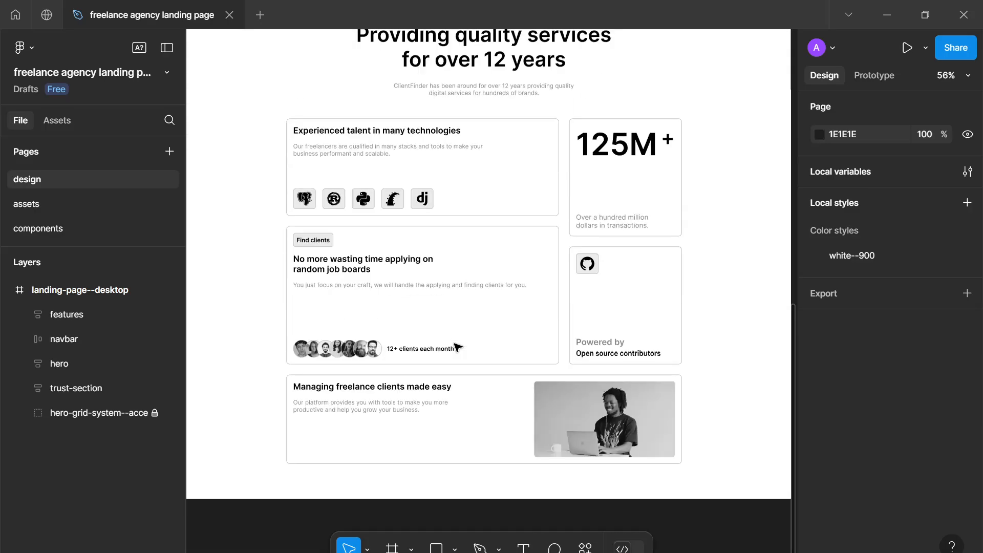
scroll(457, 347, down, 5)
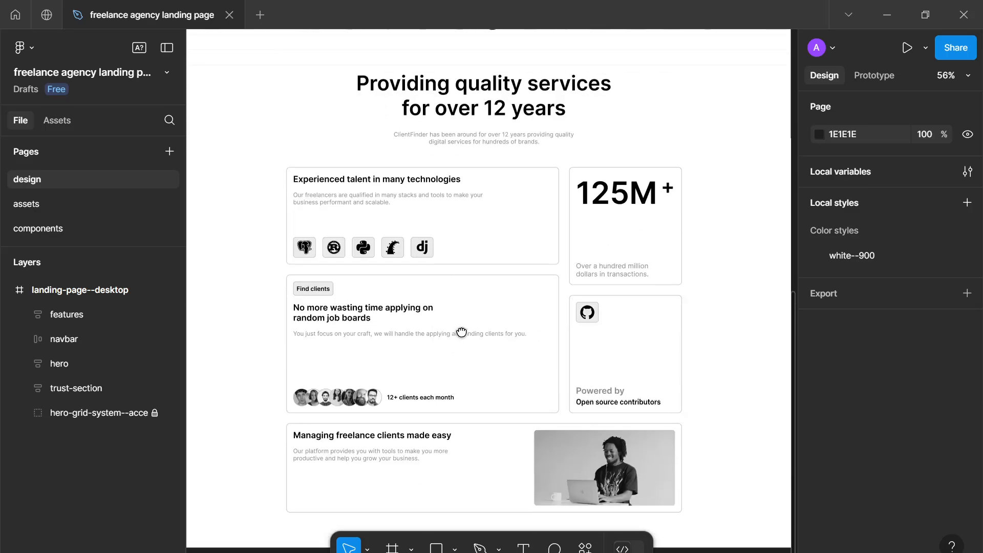
scroll(463, 325, down, 3)
drag(466, 319, 476, 322)
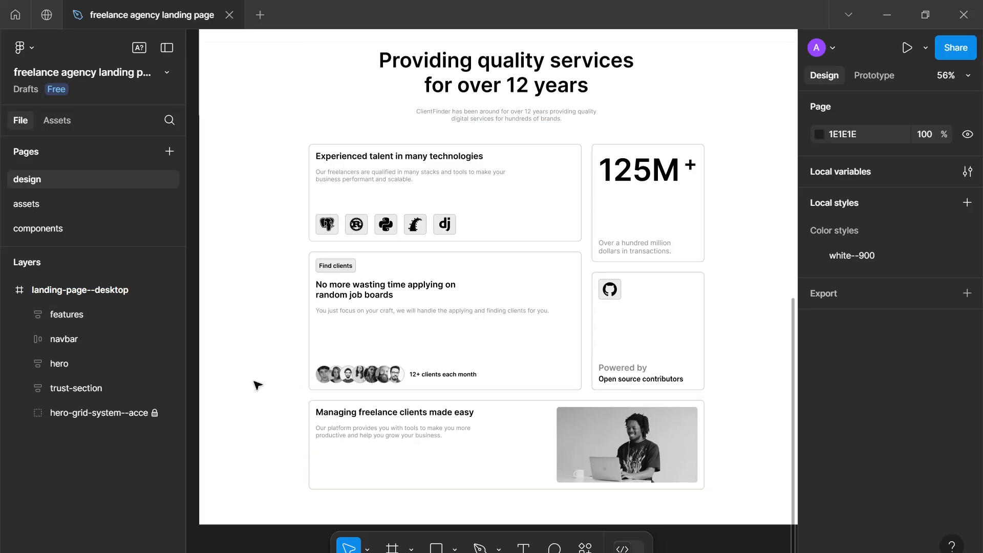
Move the features layer below trust-section in the layer order, directly above the locked hero grid layer.
scroll(258, 385, down, 5)
click(82, 310)
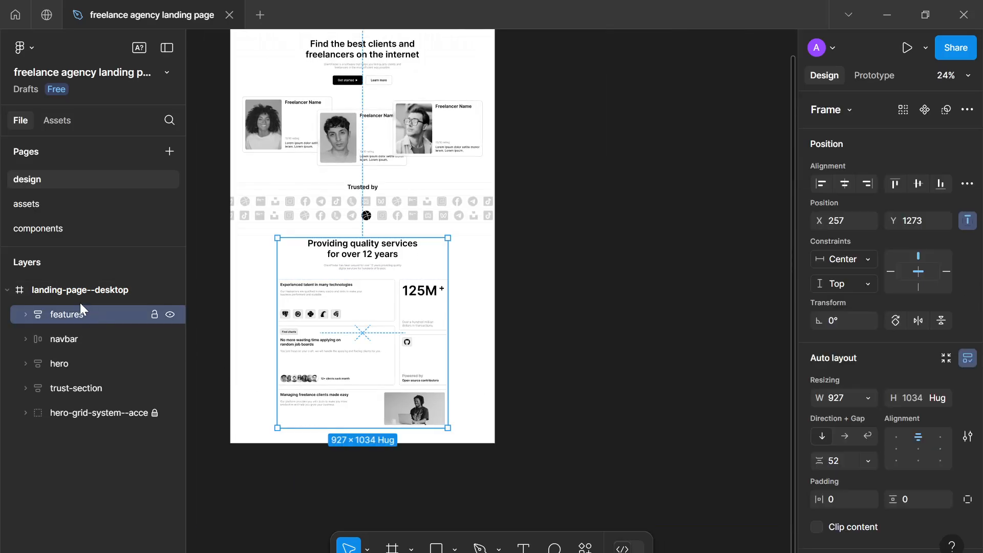
drag(77, 318, 70, 357)
click(67, 393)
click(523, 343)
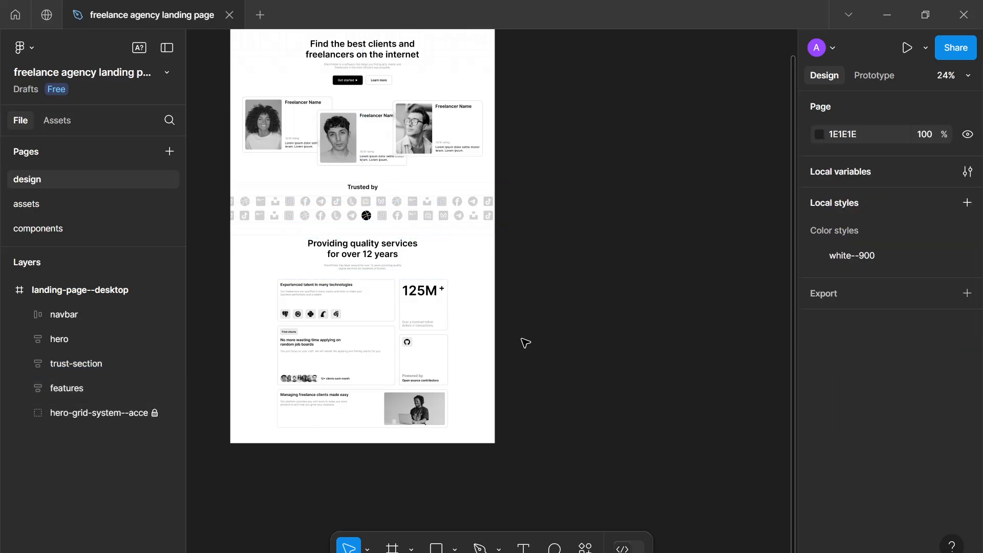
key(shift+1)
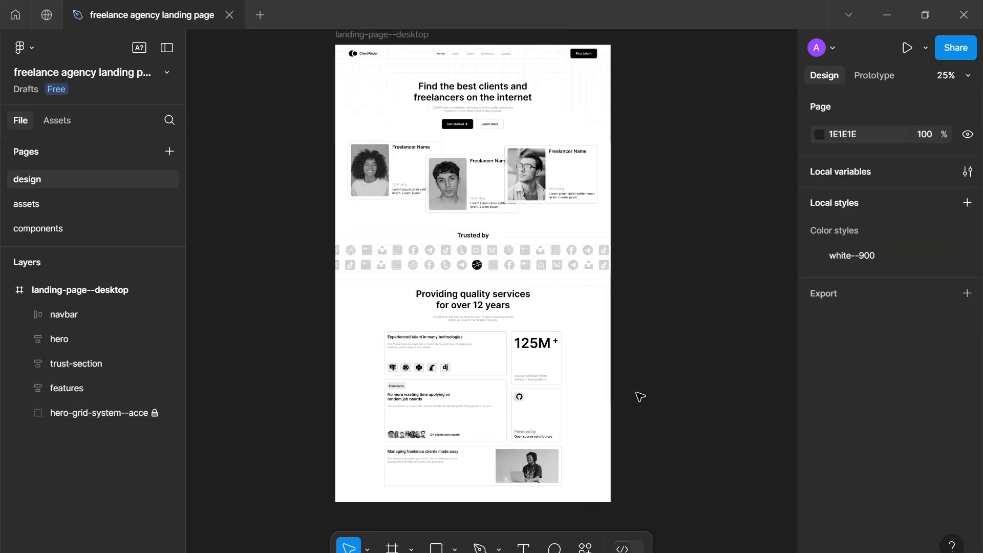
scroll(636, 393, down, 1)
drag(636, 393, 673, 334)
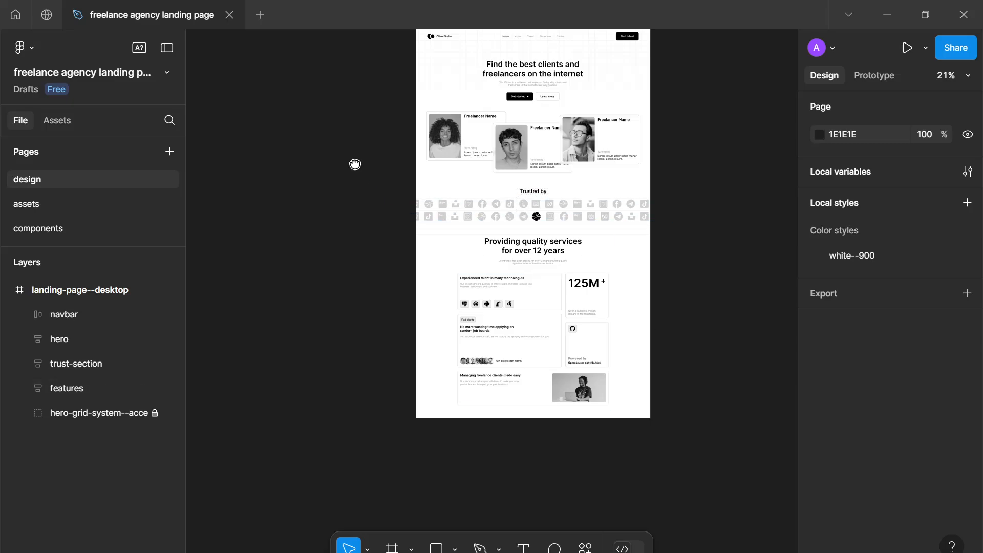
drag(356, 164, 326, 194)
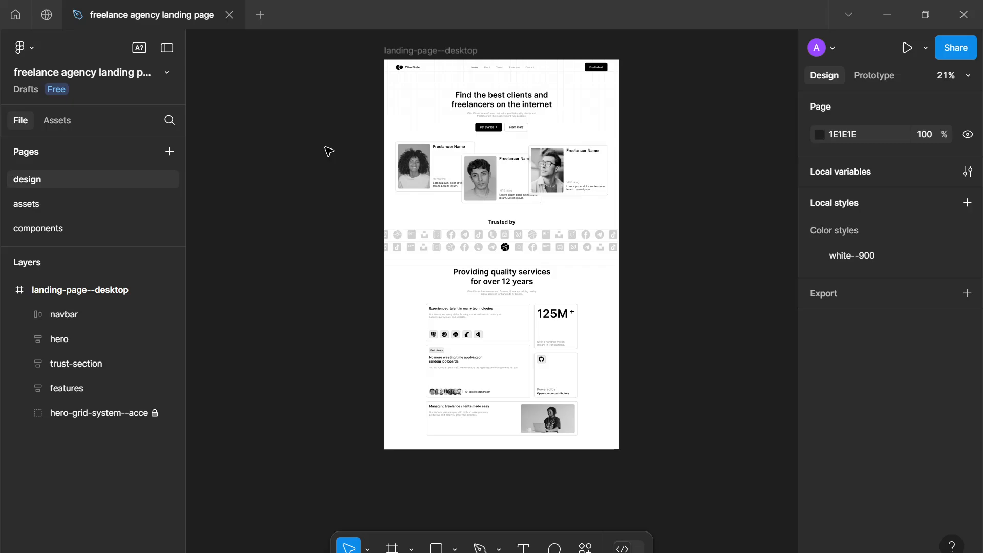